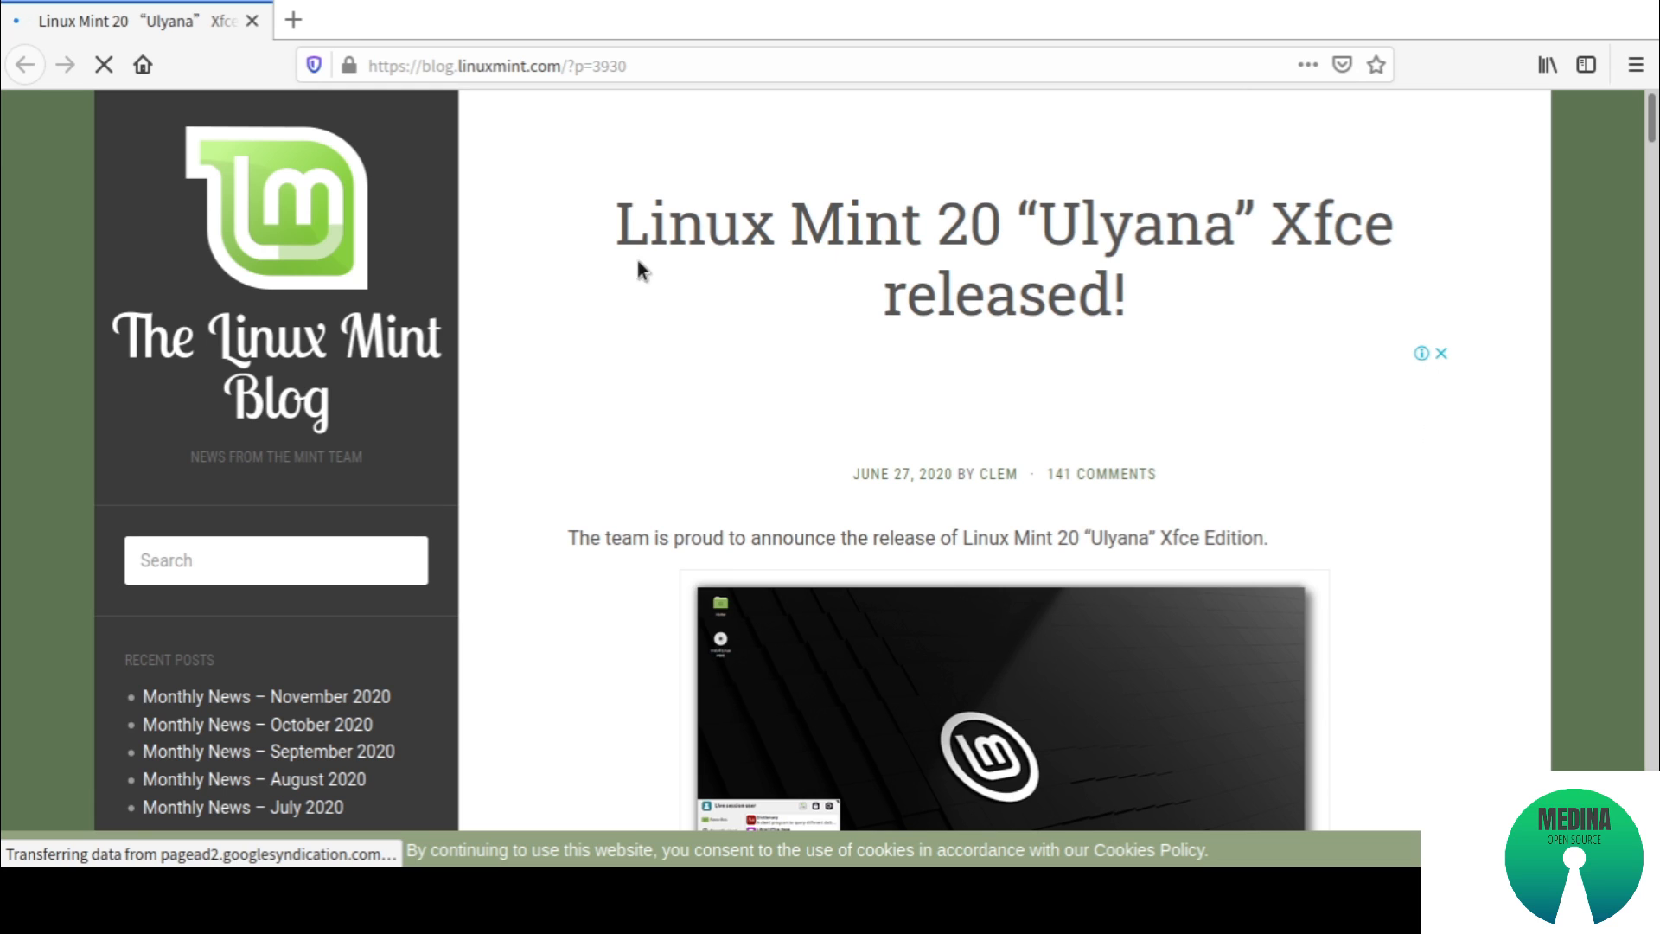
Read through the Linux Mint 20 Xfce release announcement, including its system requirements and download section
left_click_drag(614, 221, 1114, 231)
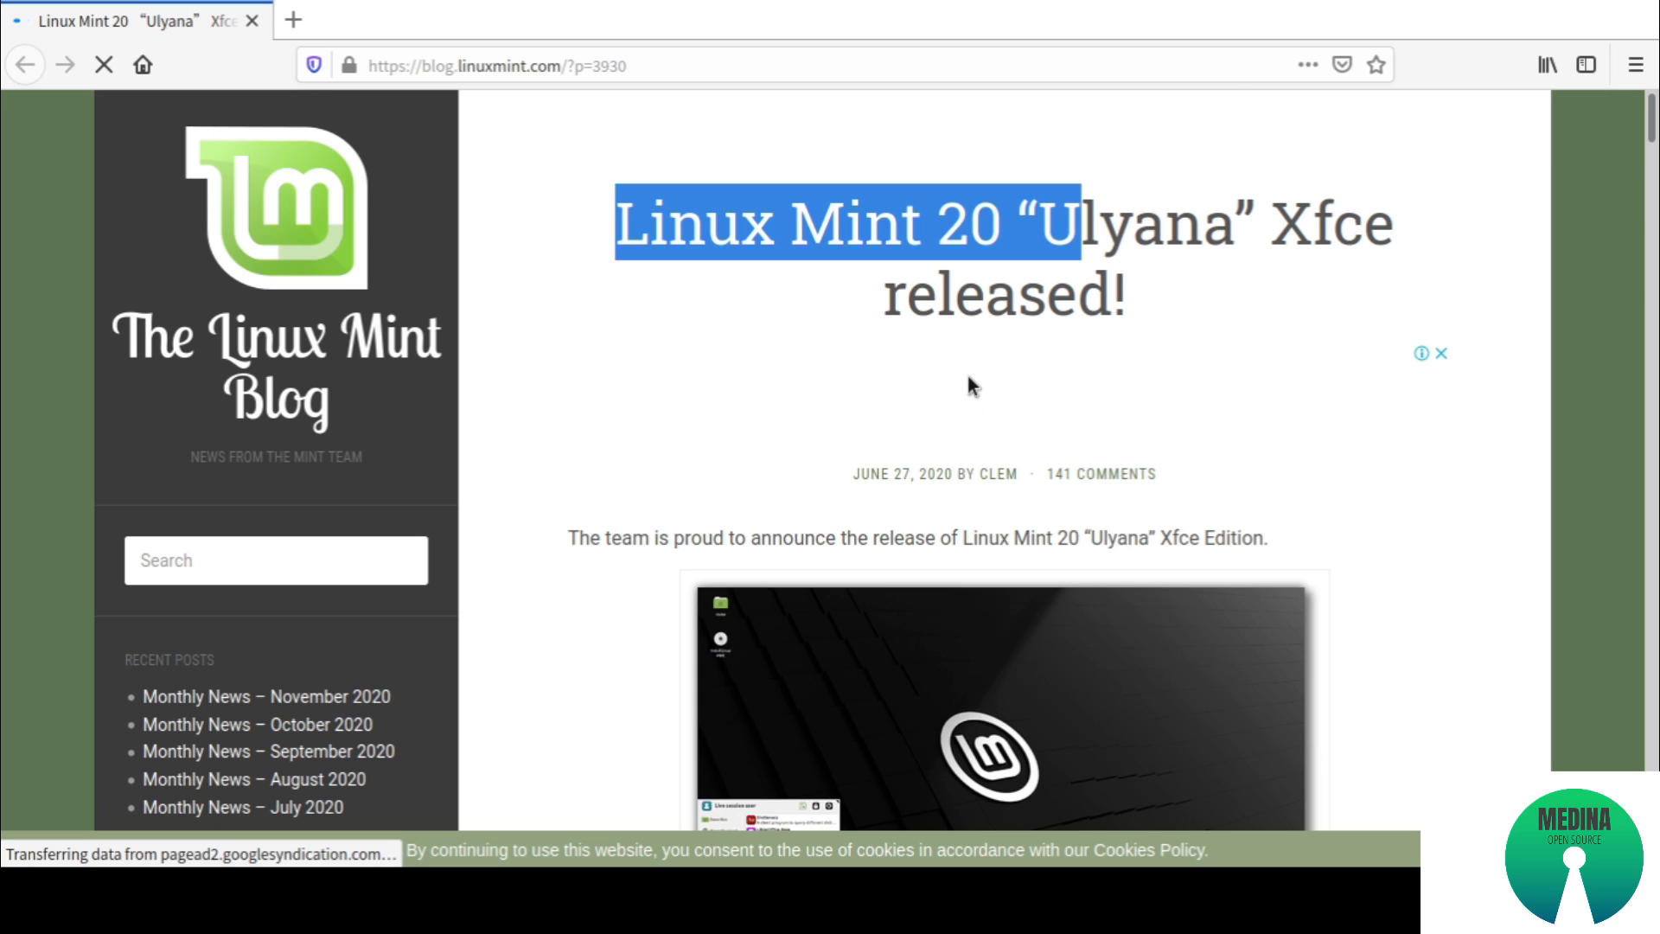
scroll(873, 364, "down", 10)
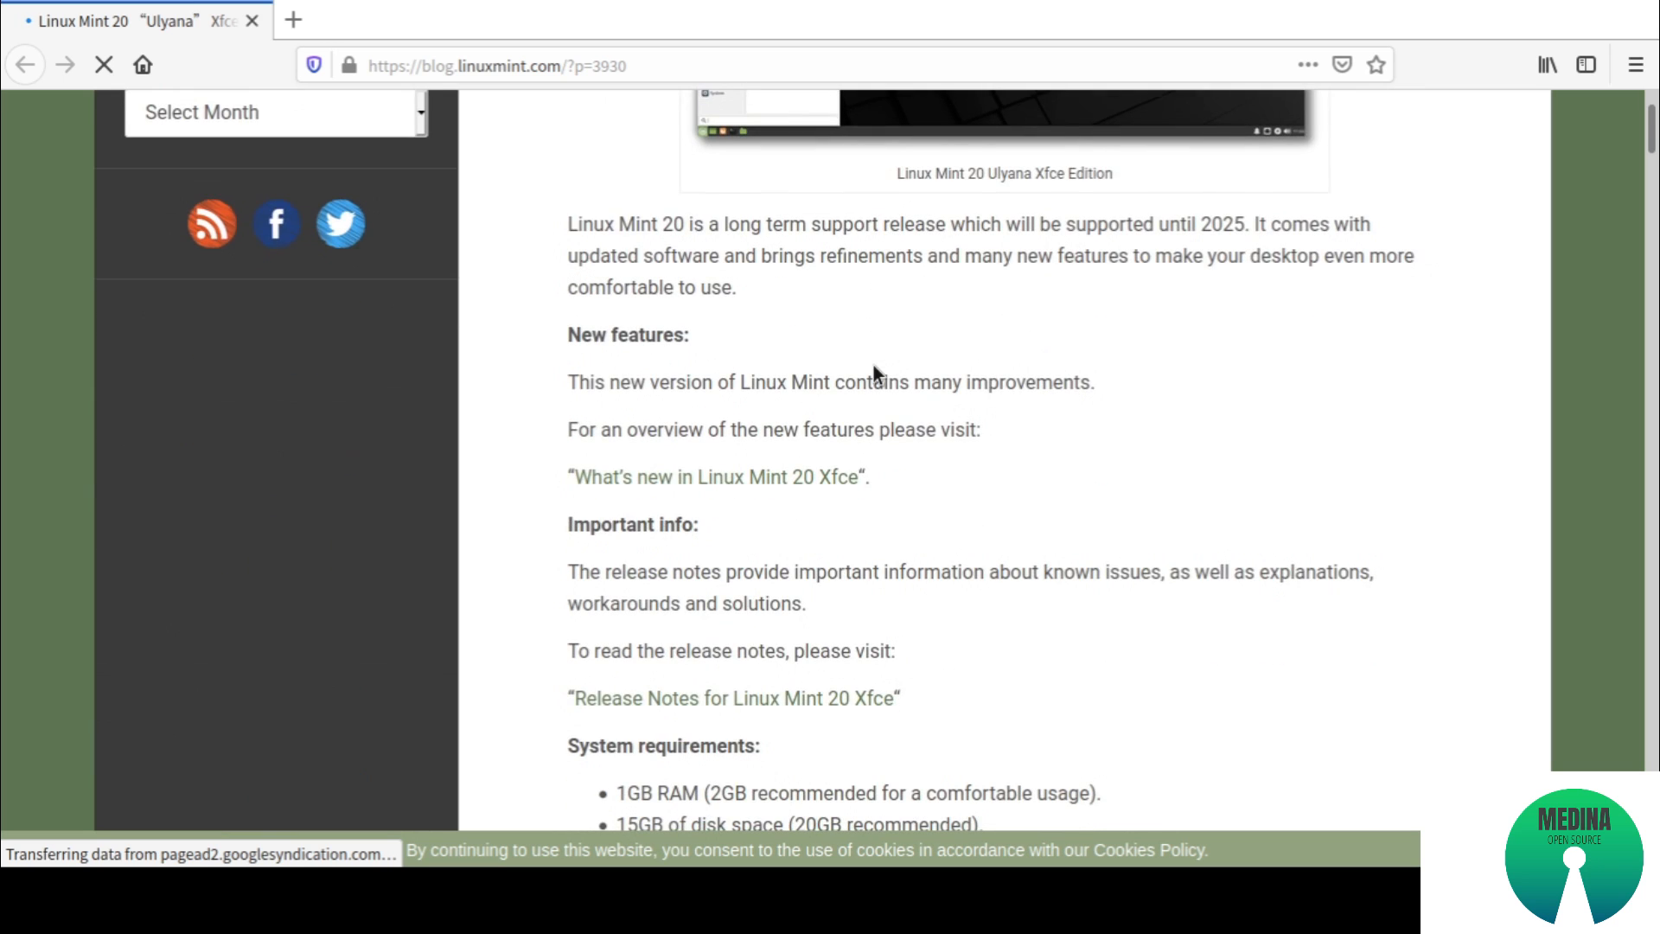
scroll(873, 365, "down", 3)
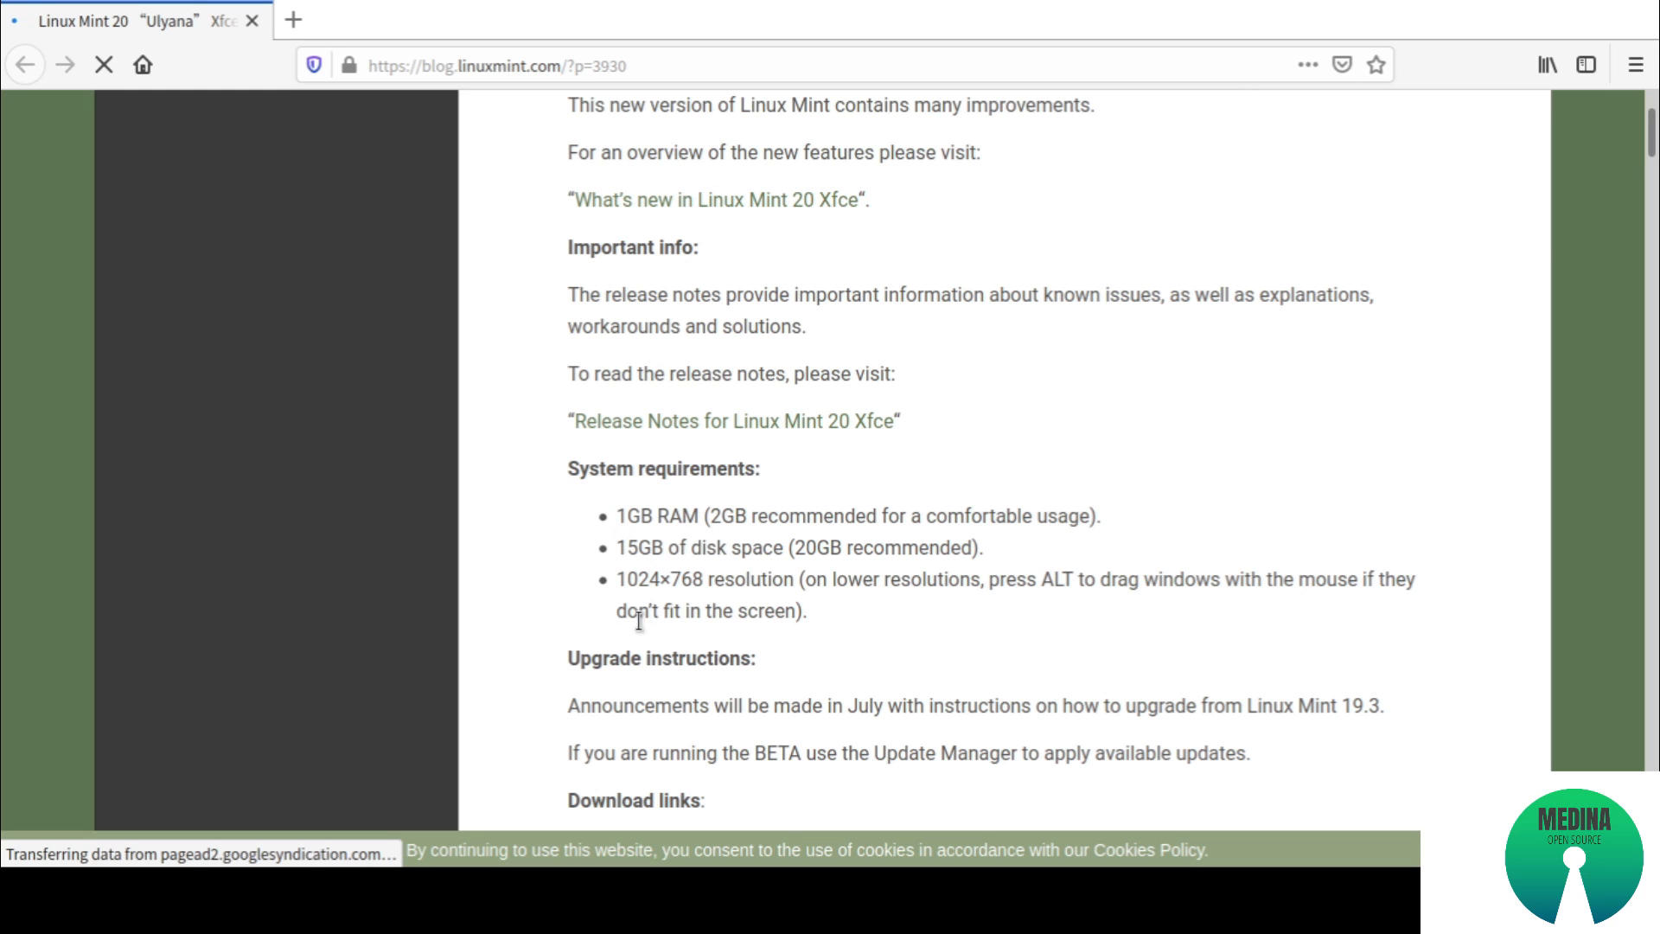
scroll(781, 746, "down", 3)
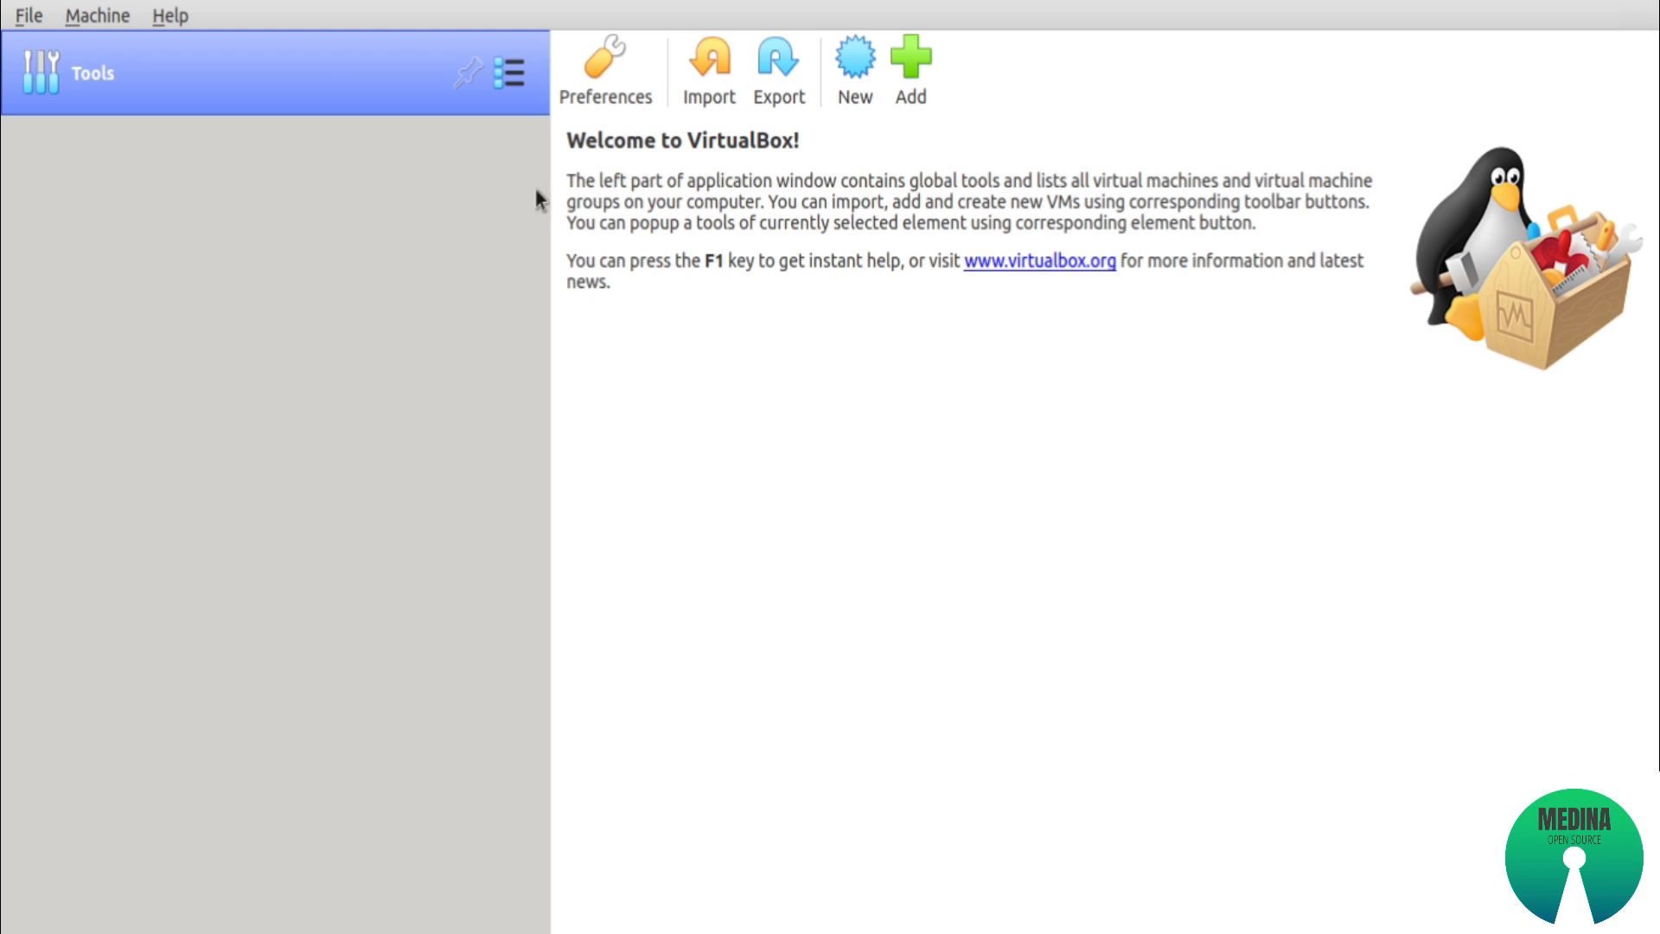
Start a new virtual machine in VirtualBox named mint20 with type Linux and version Ubuntu (64-bit)
left_click(867, 61)
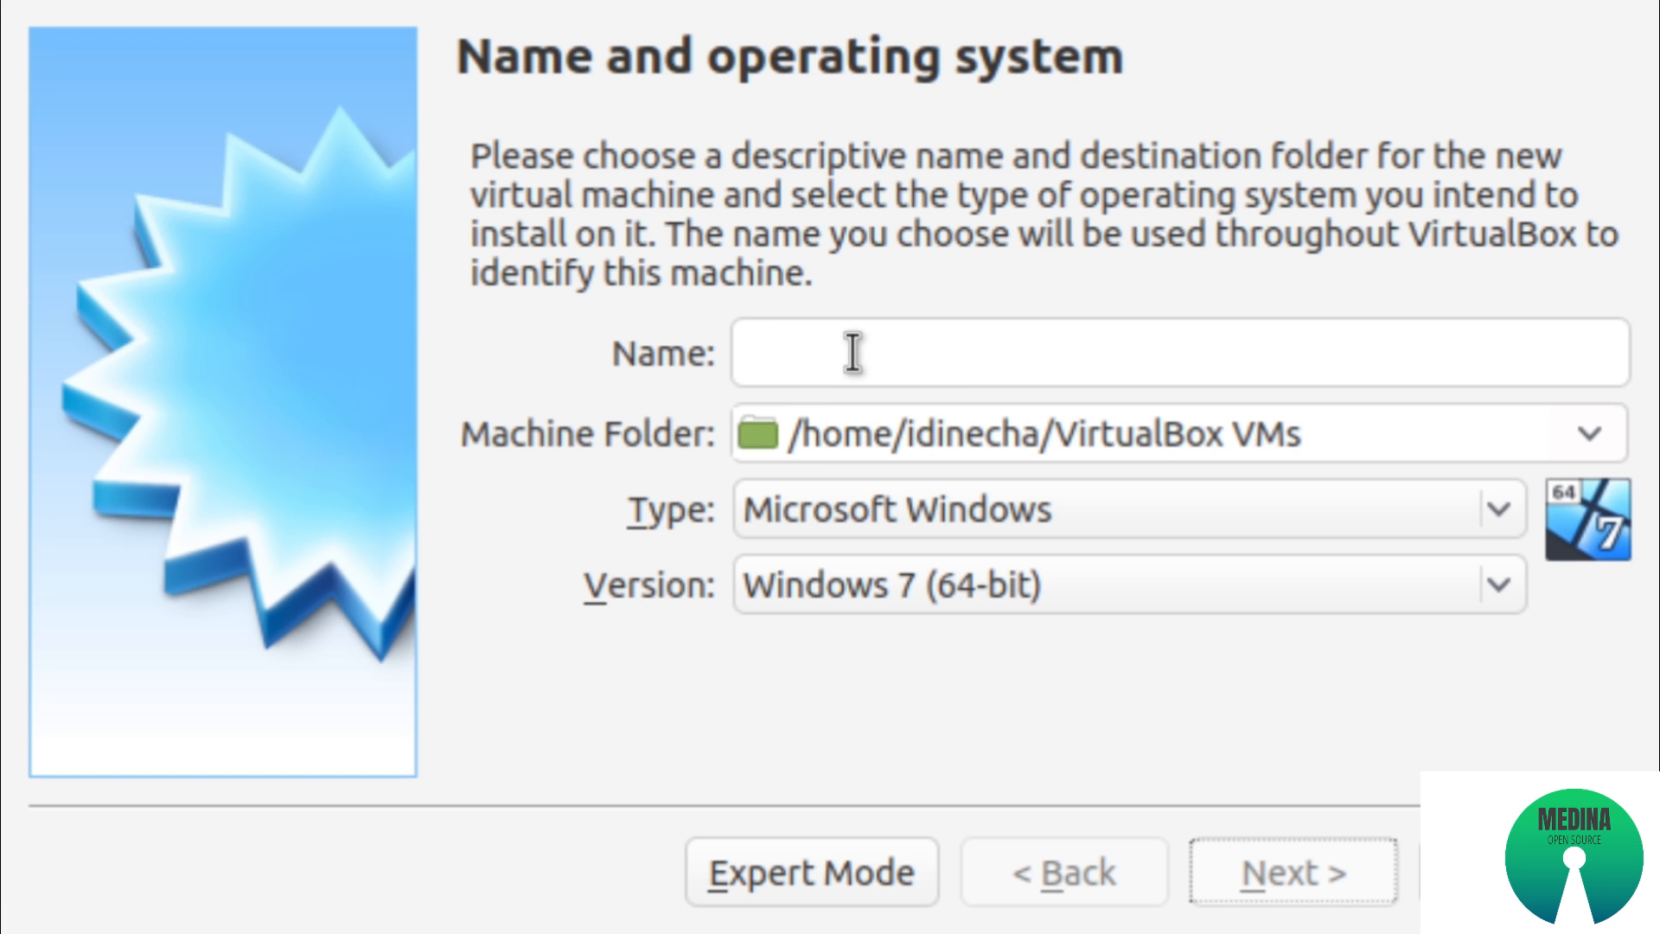
type("mint20")
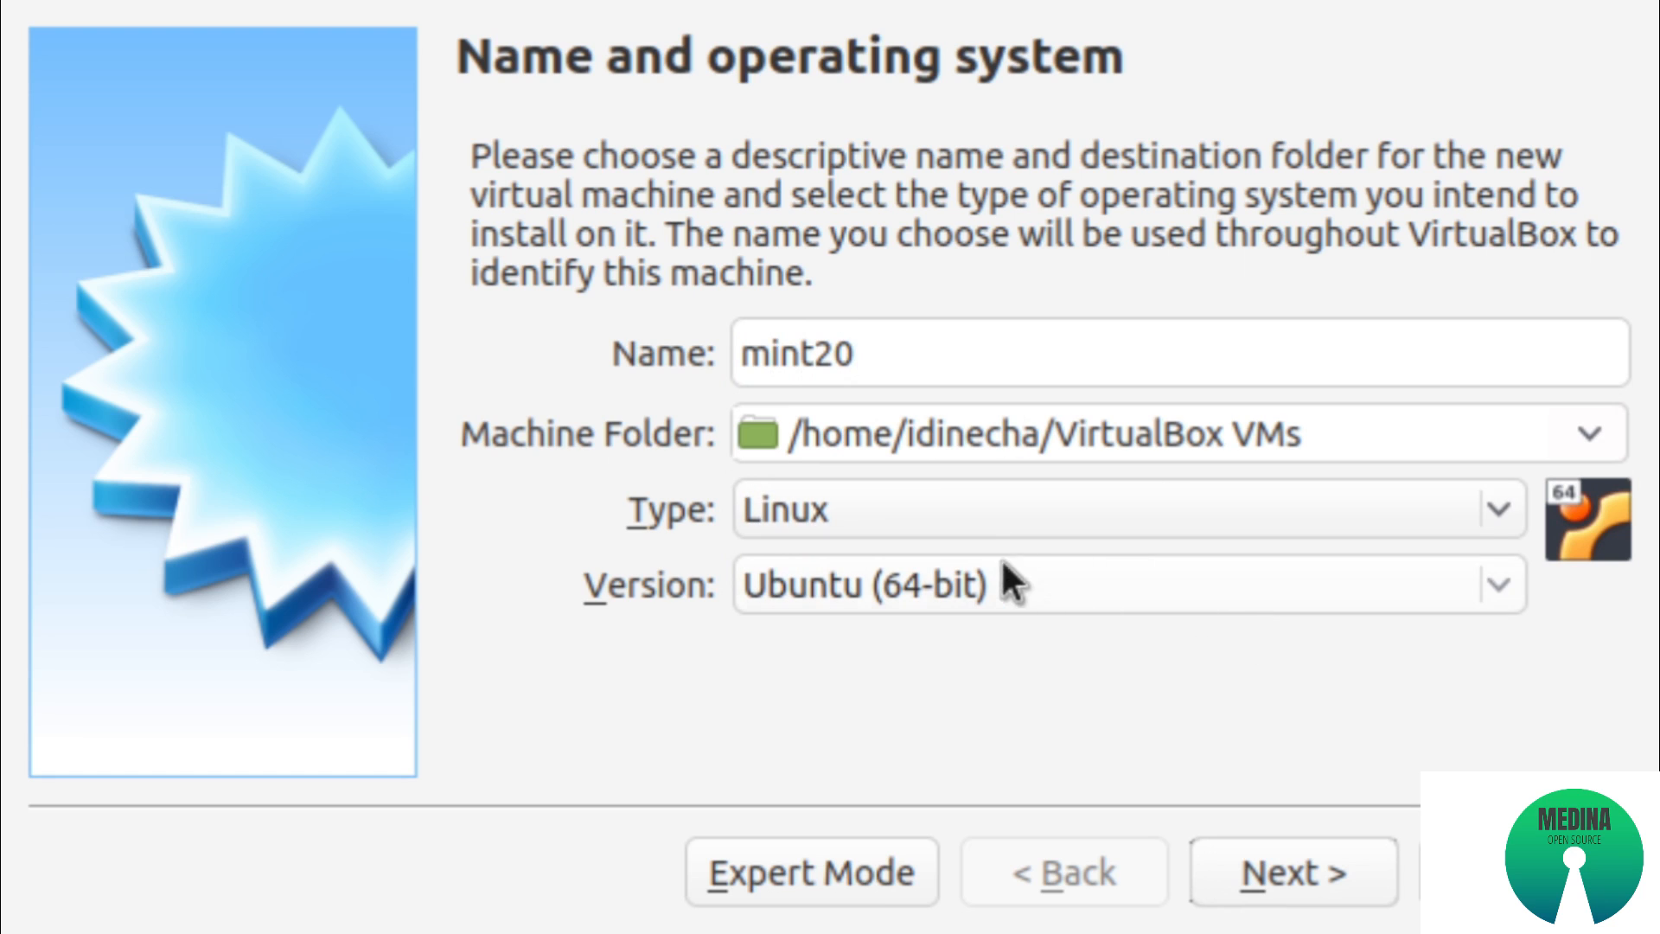
left_click(970, 511)
left_click(880, 593)
left_click(880, 593)
left_click(1295, 871)
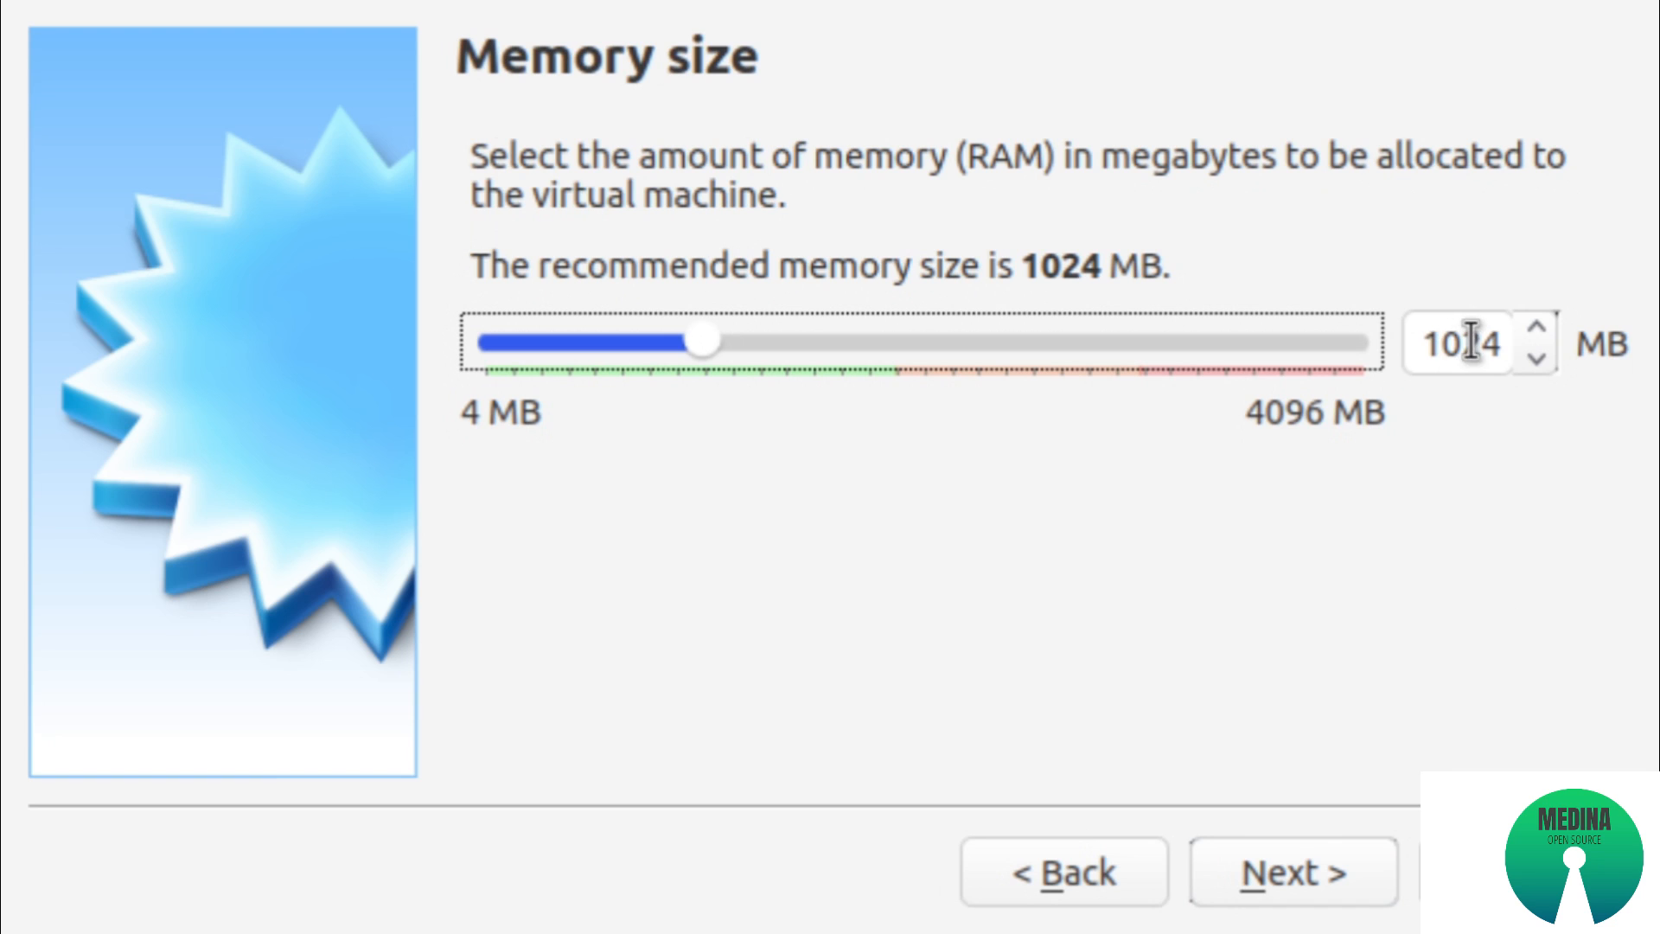
Allocate 2048 MB of memory to the virtual machine and create it with a 20 GB virtual hard disk
left_click(1491, 337)
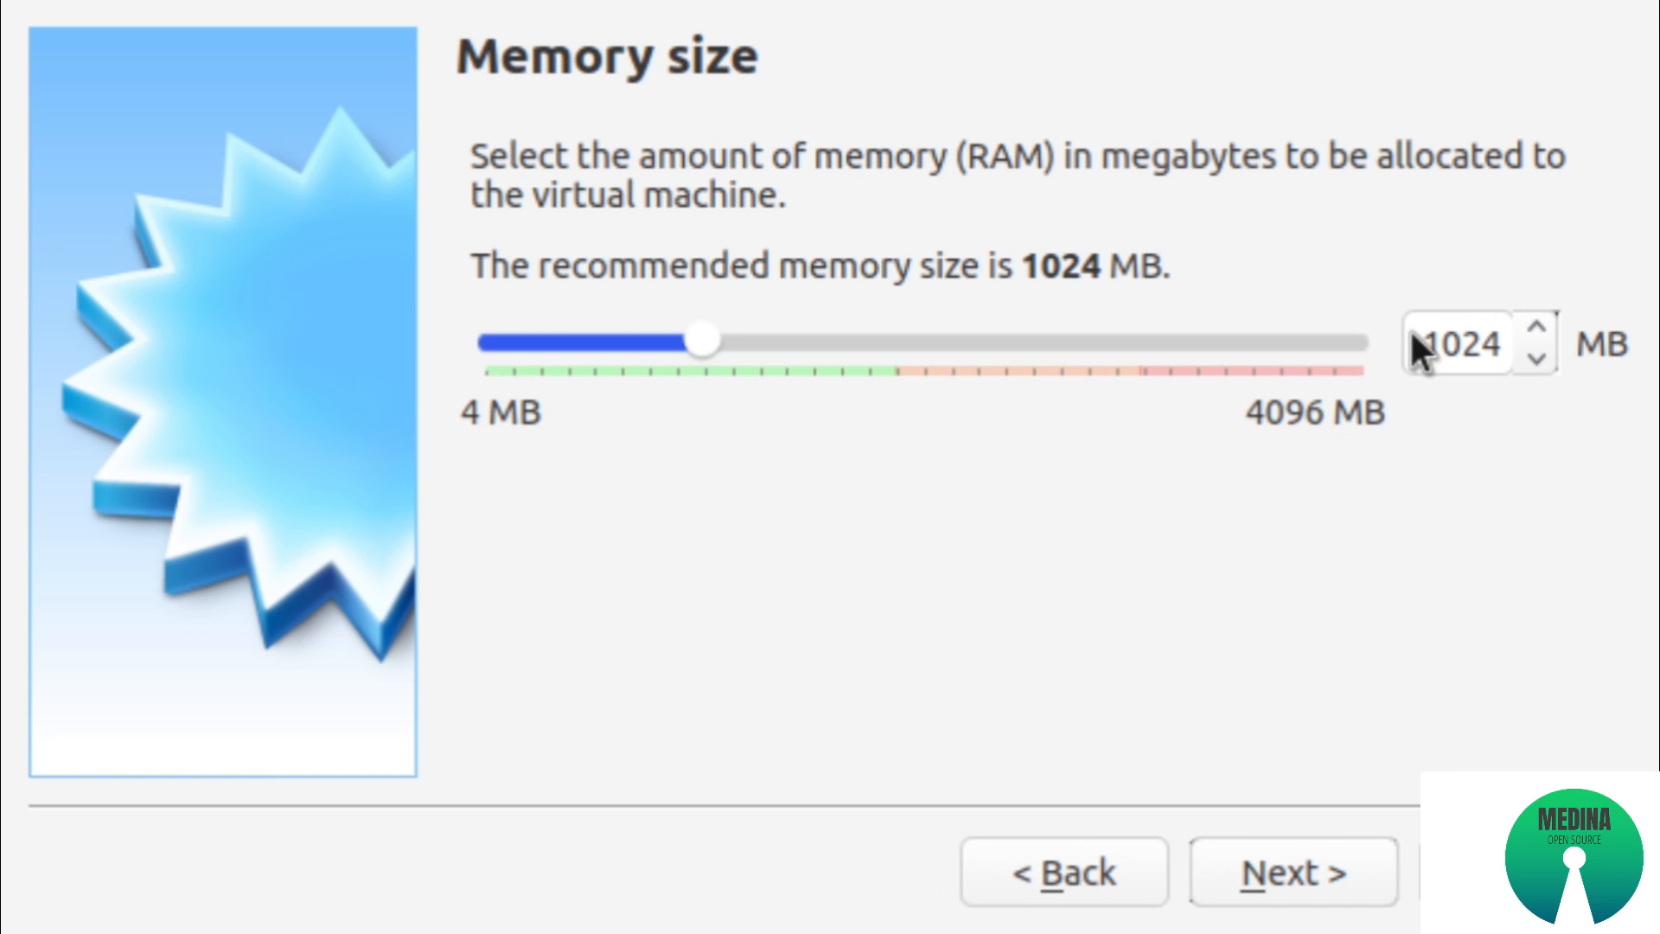
left_click_drag(1420, 341, 1582, 350)
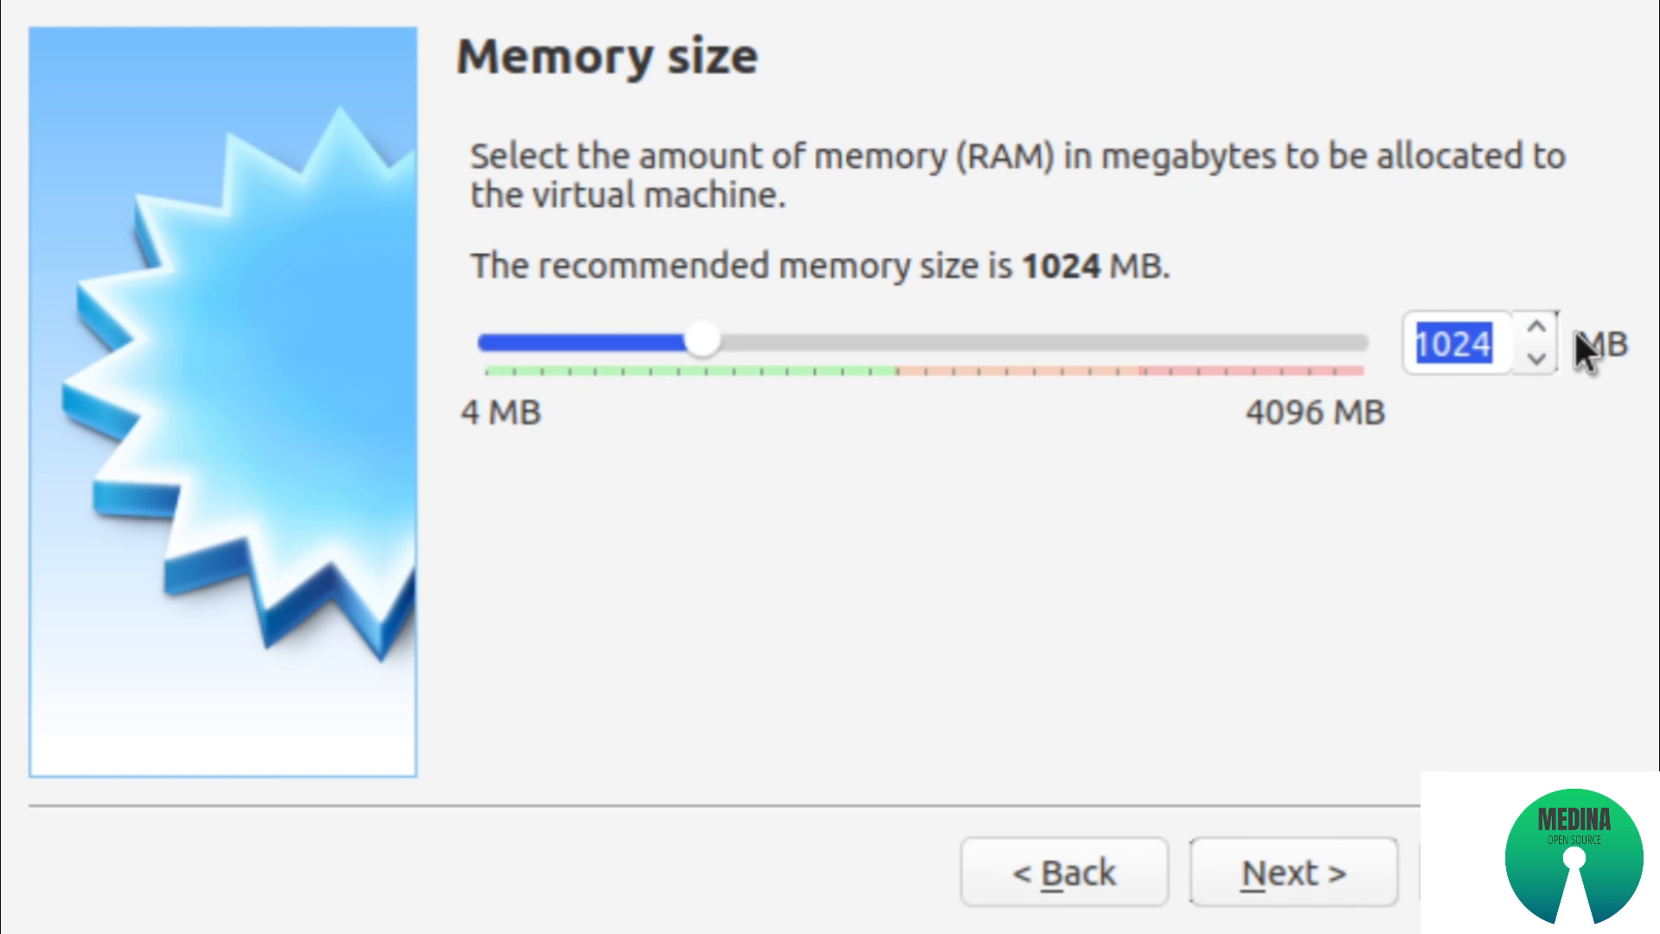
type("2048")
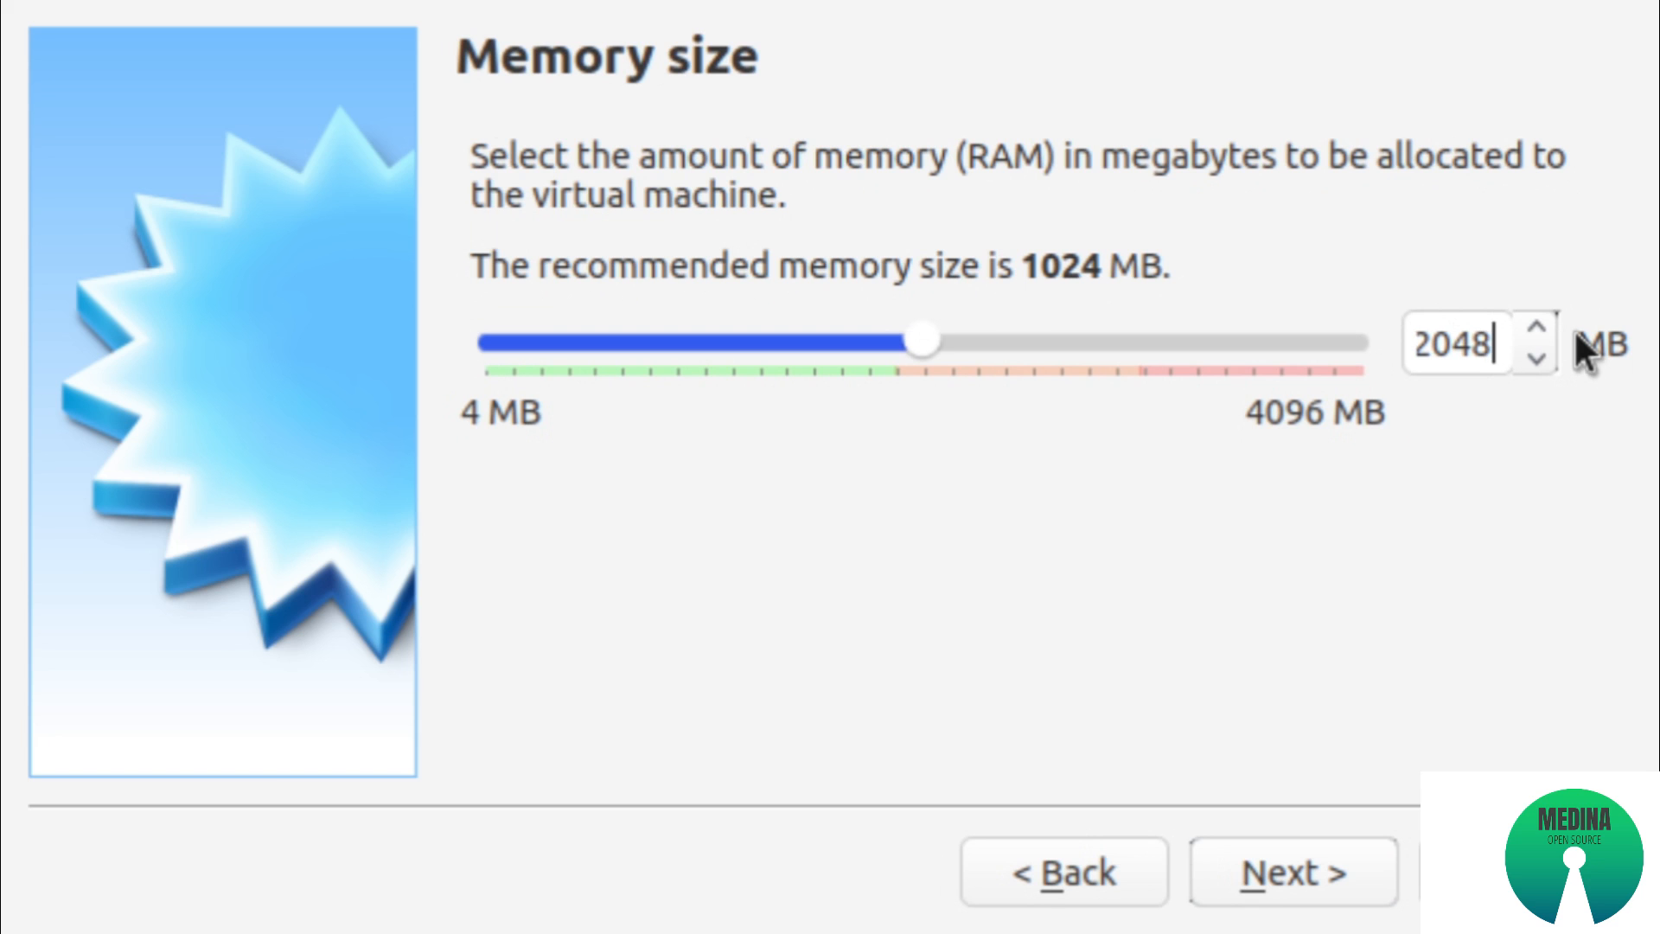
left_click(1291, 874)
left_click(1293, 875)
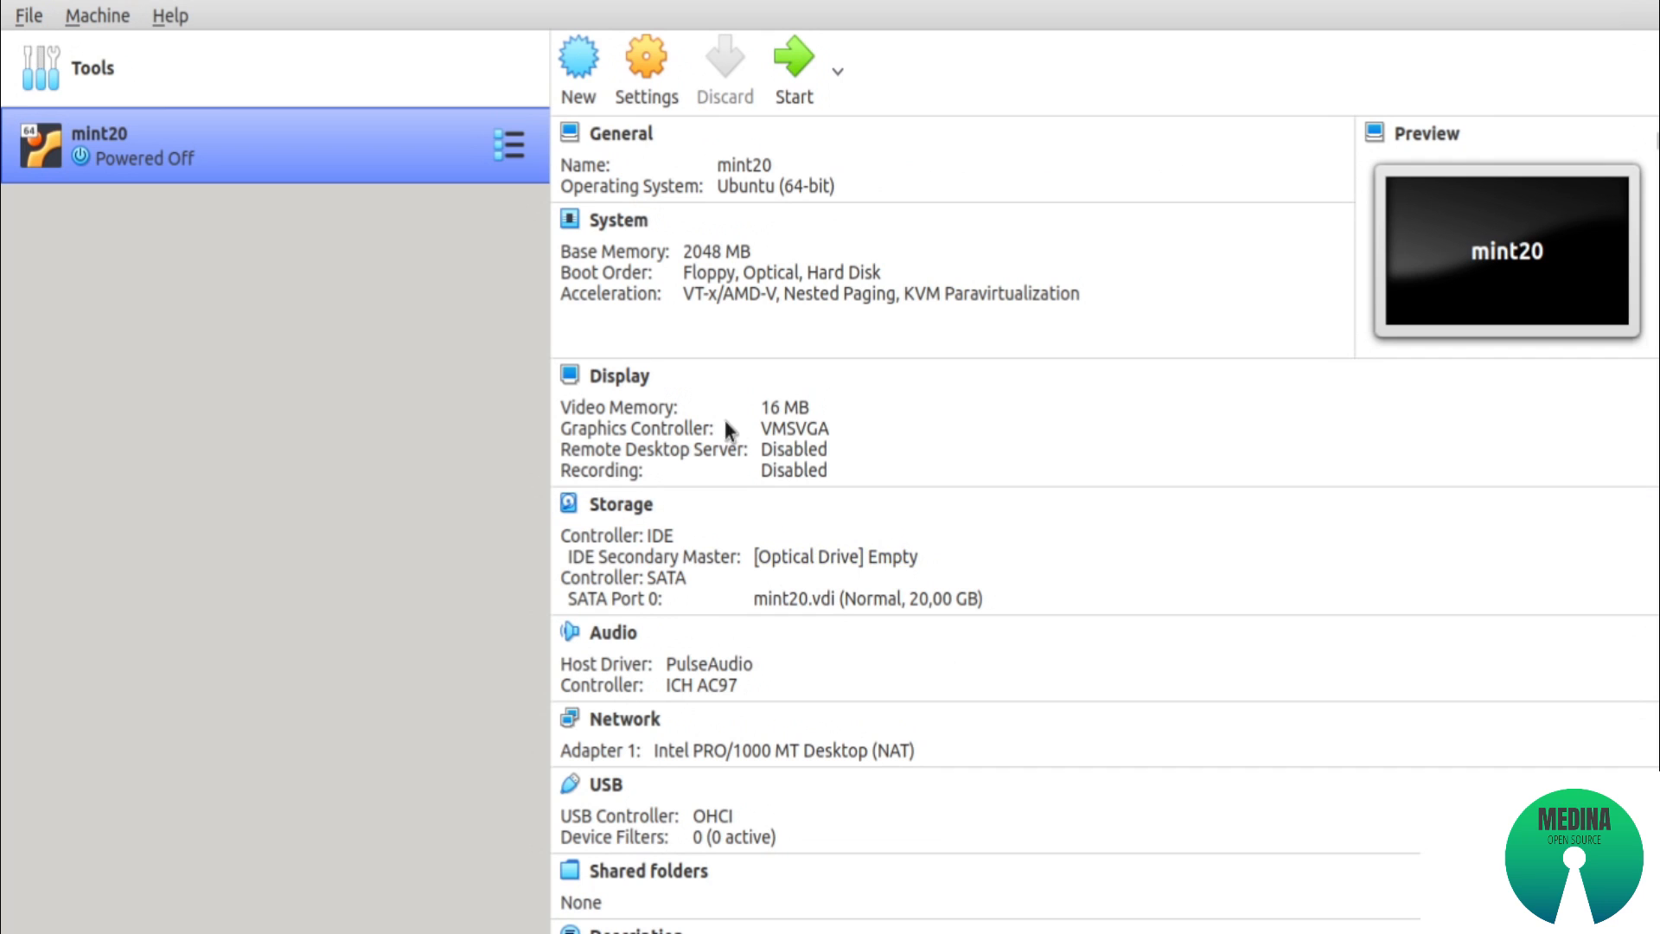
Remove the empty optical drive from the IDE controller in mint20's storage settings
left_click(640, 101)
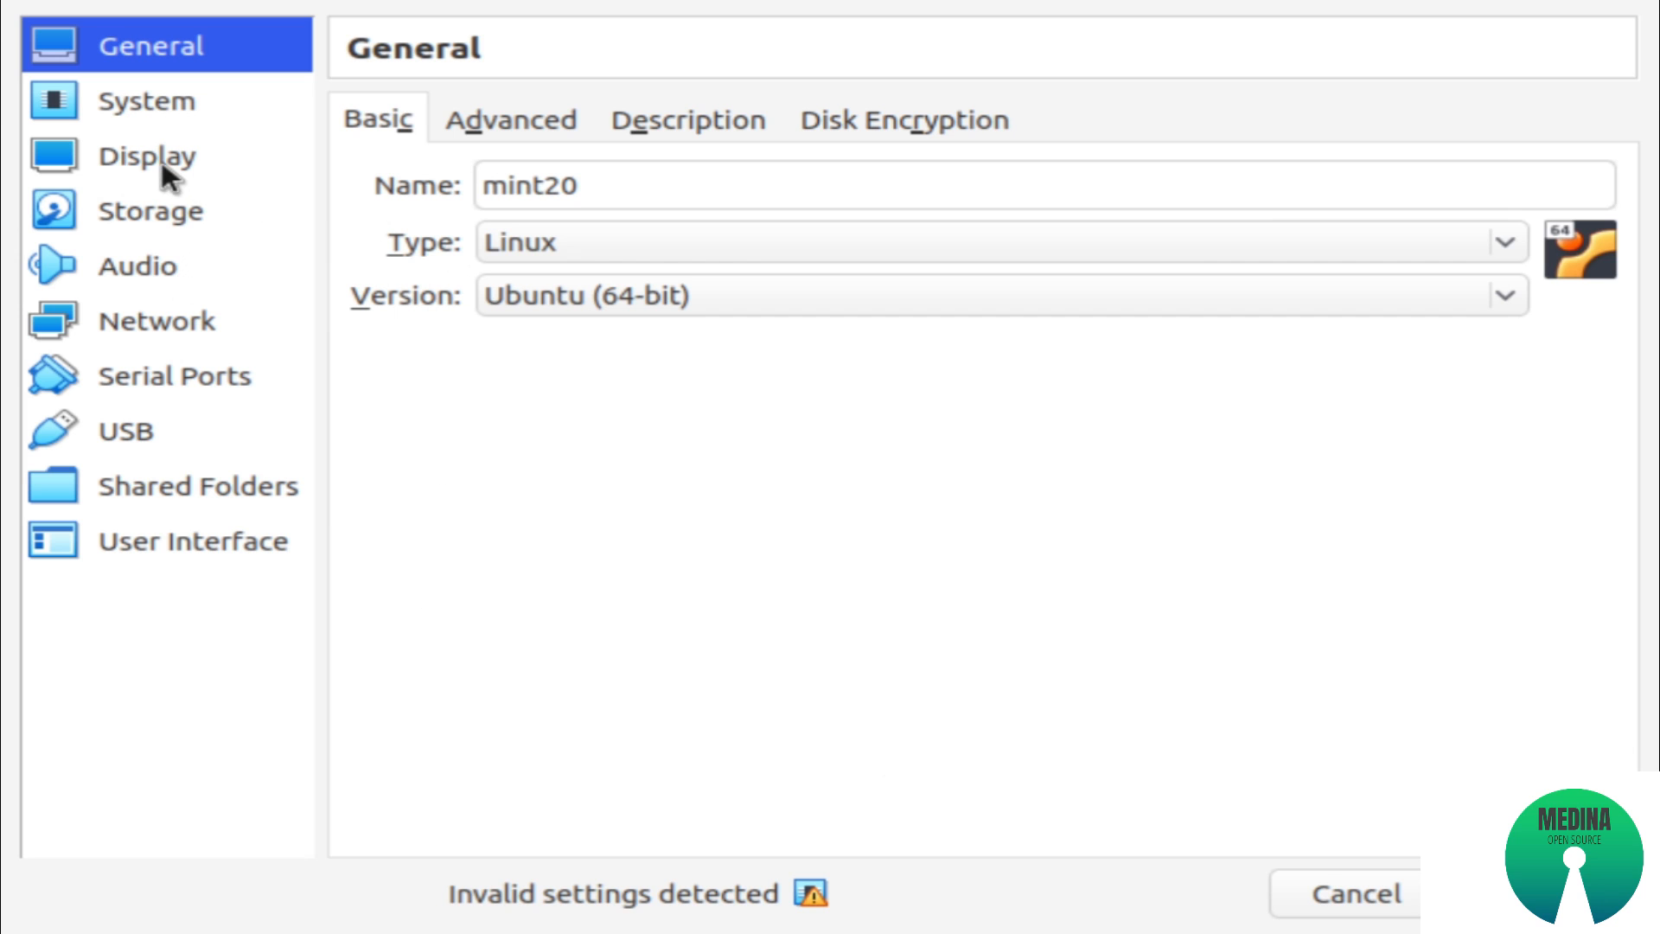
left_click(179, 208)
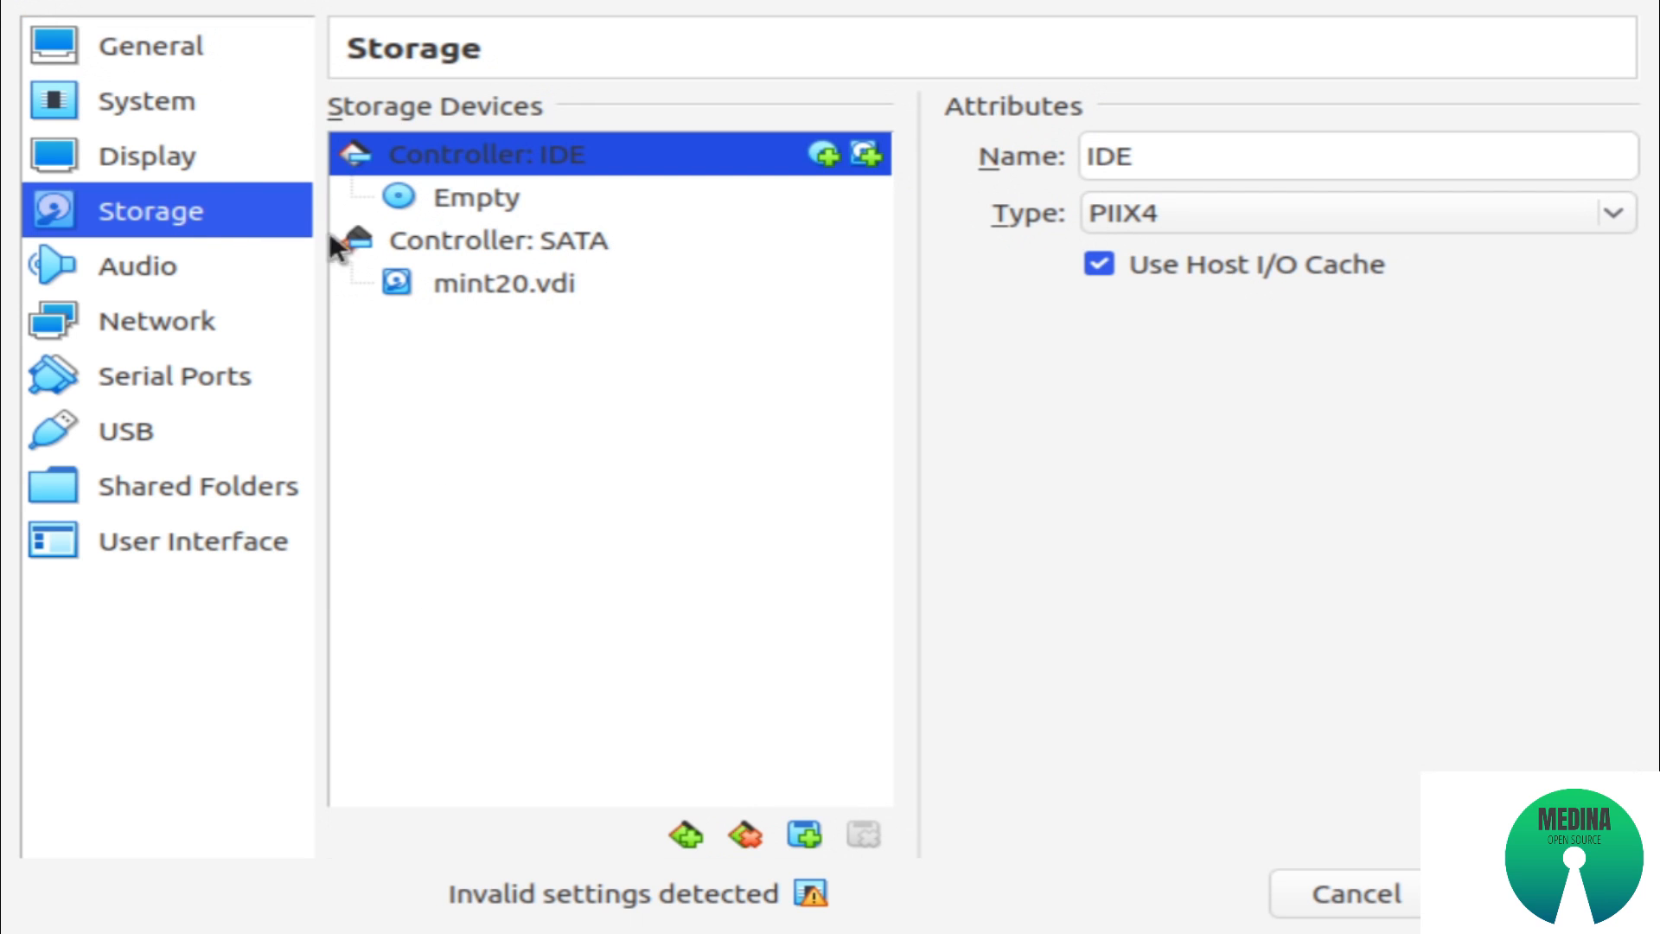
left_click(482, 201)
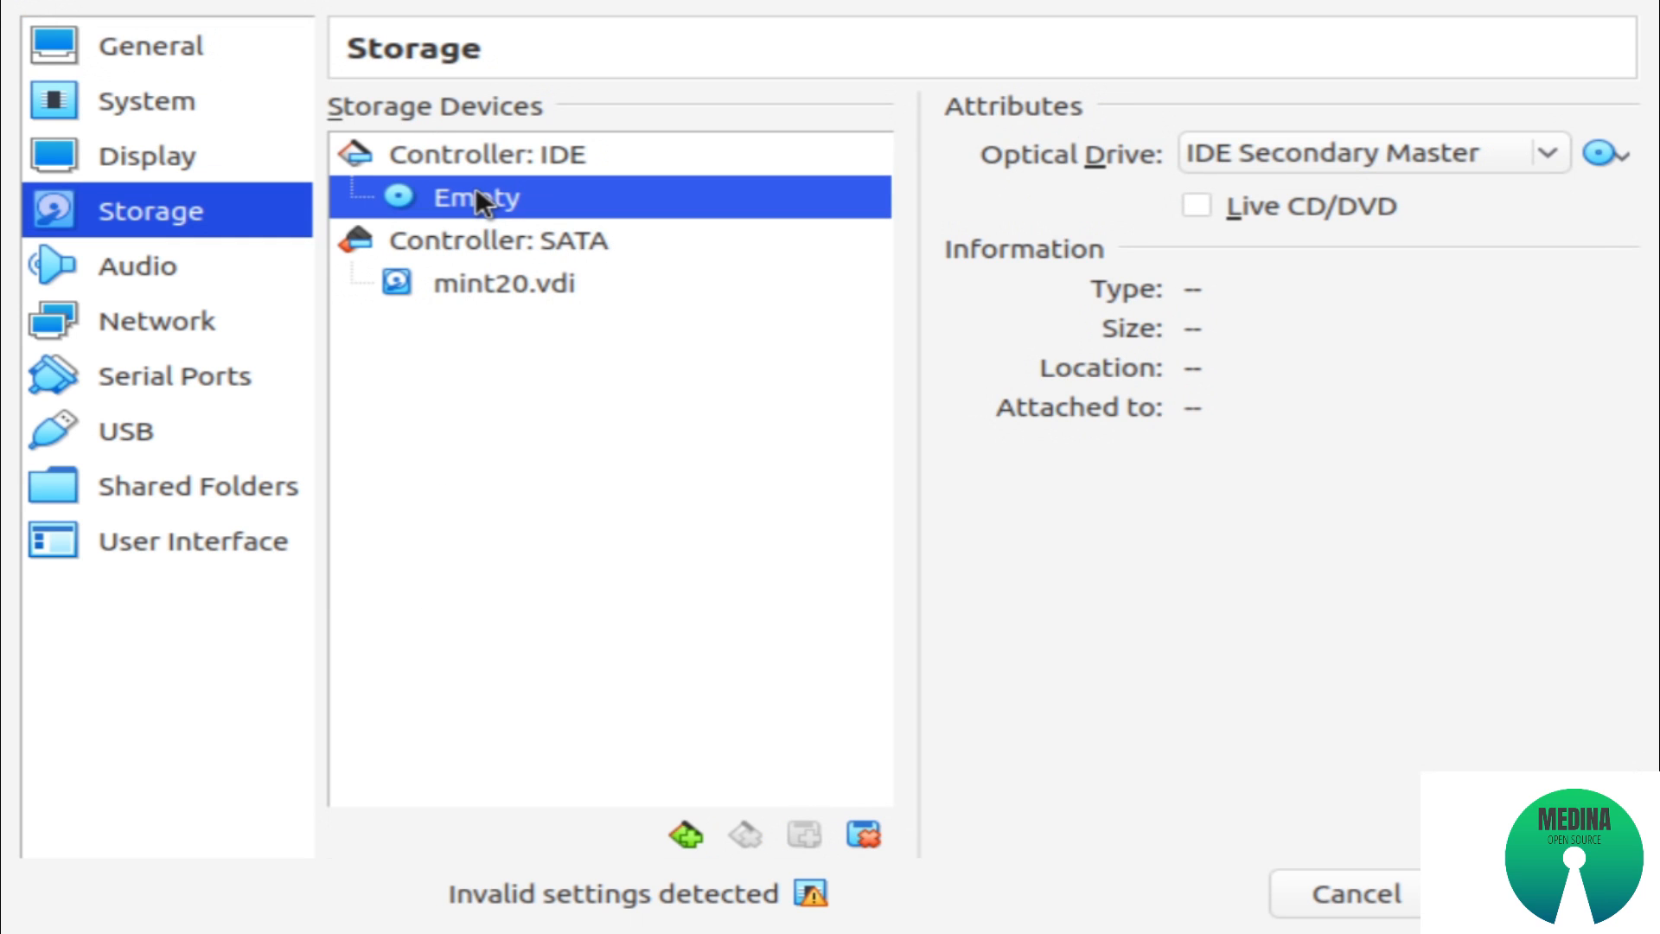
right_click(477, 191)
left_click(561, 213)
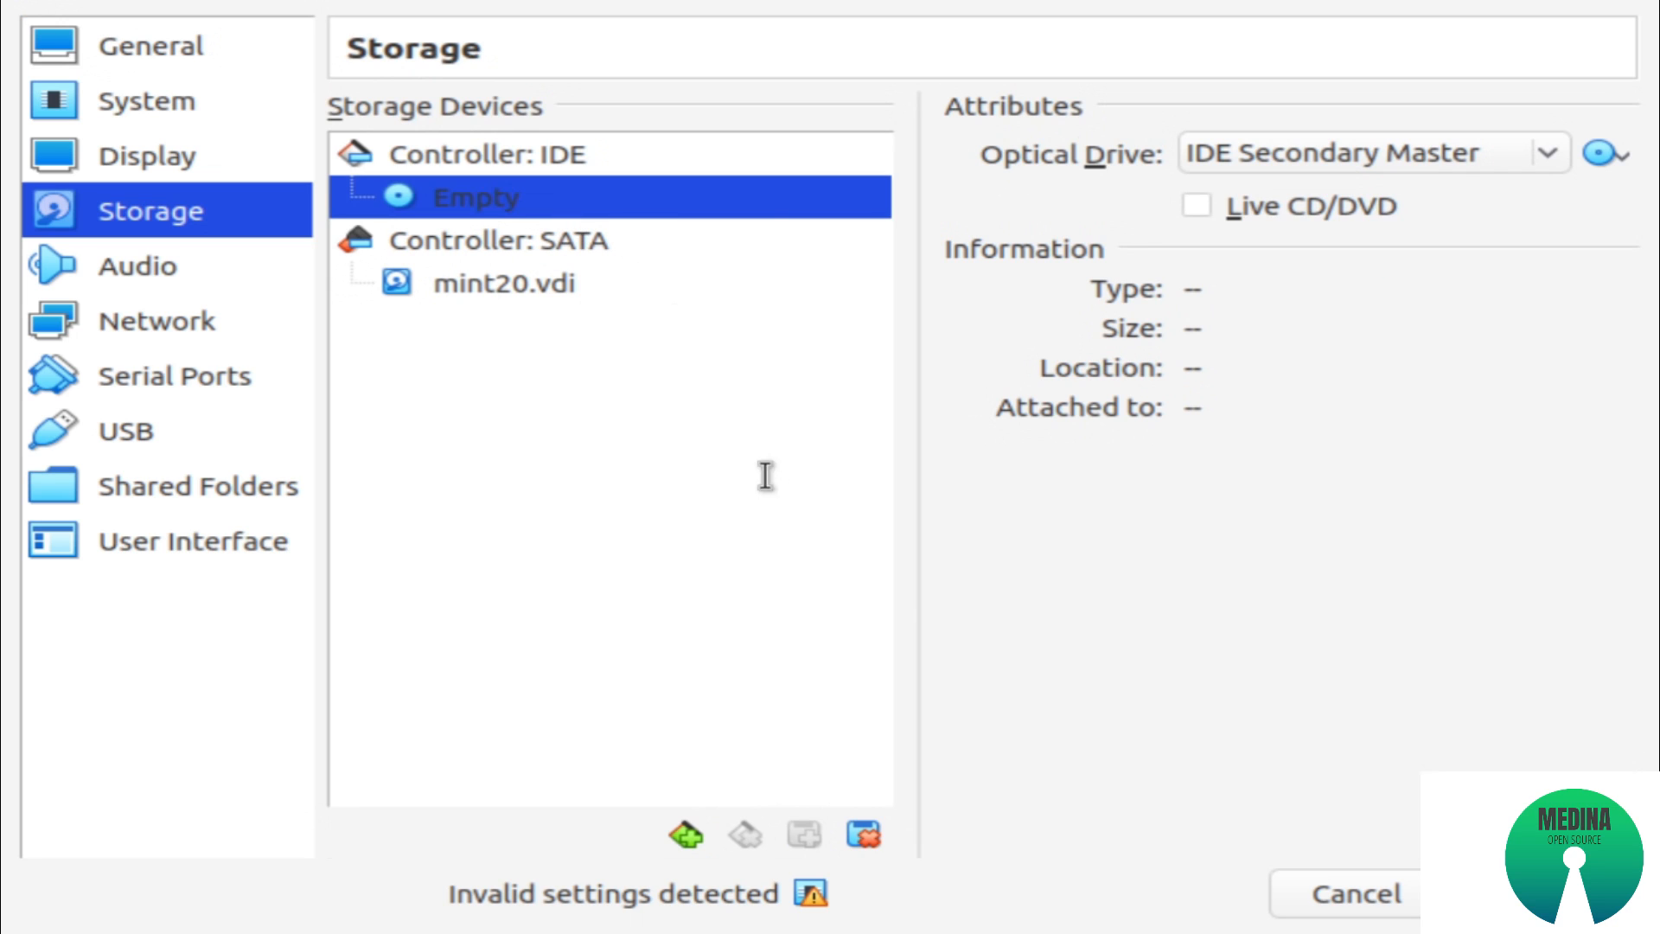
left_click(897, 564)
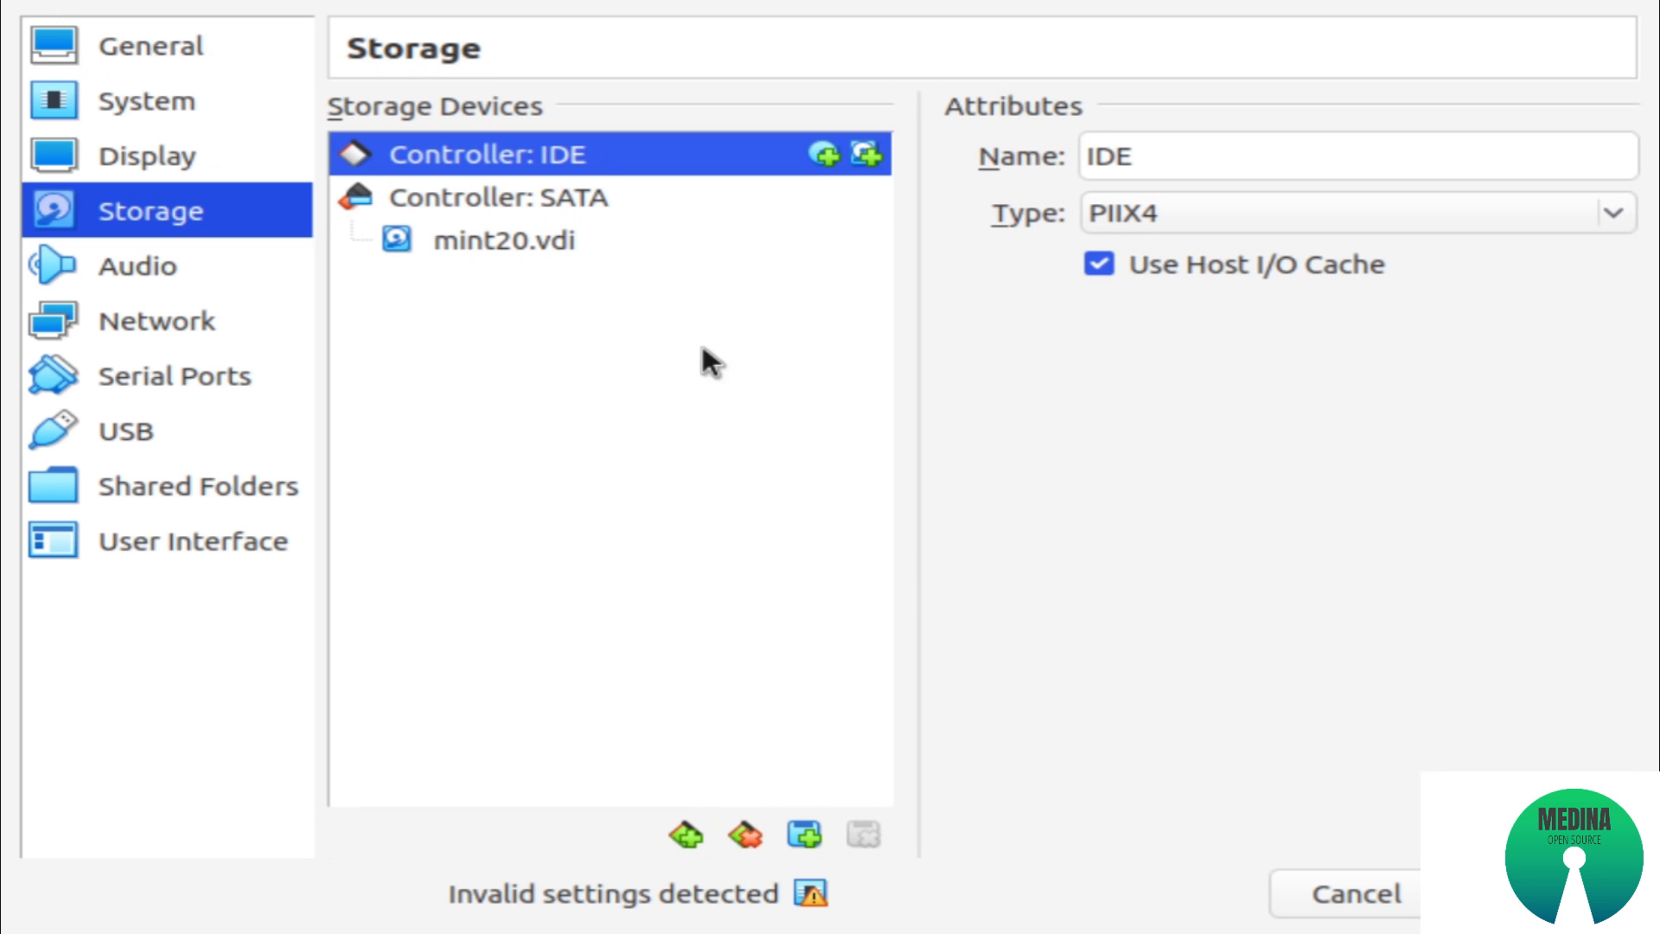
Attach linuxmint-20-xfce-64bit.iso as an optical drive on the IDE controller and save the machine's settings
left_click(821, 149)
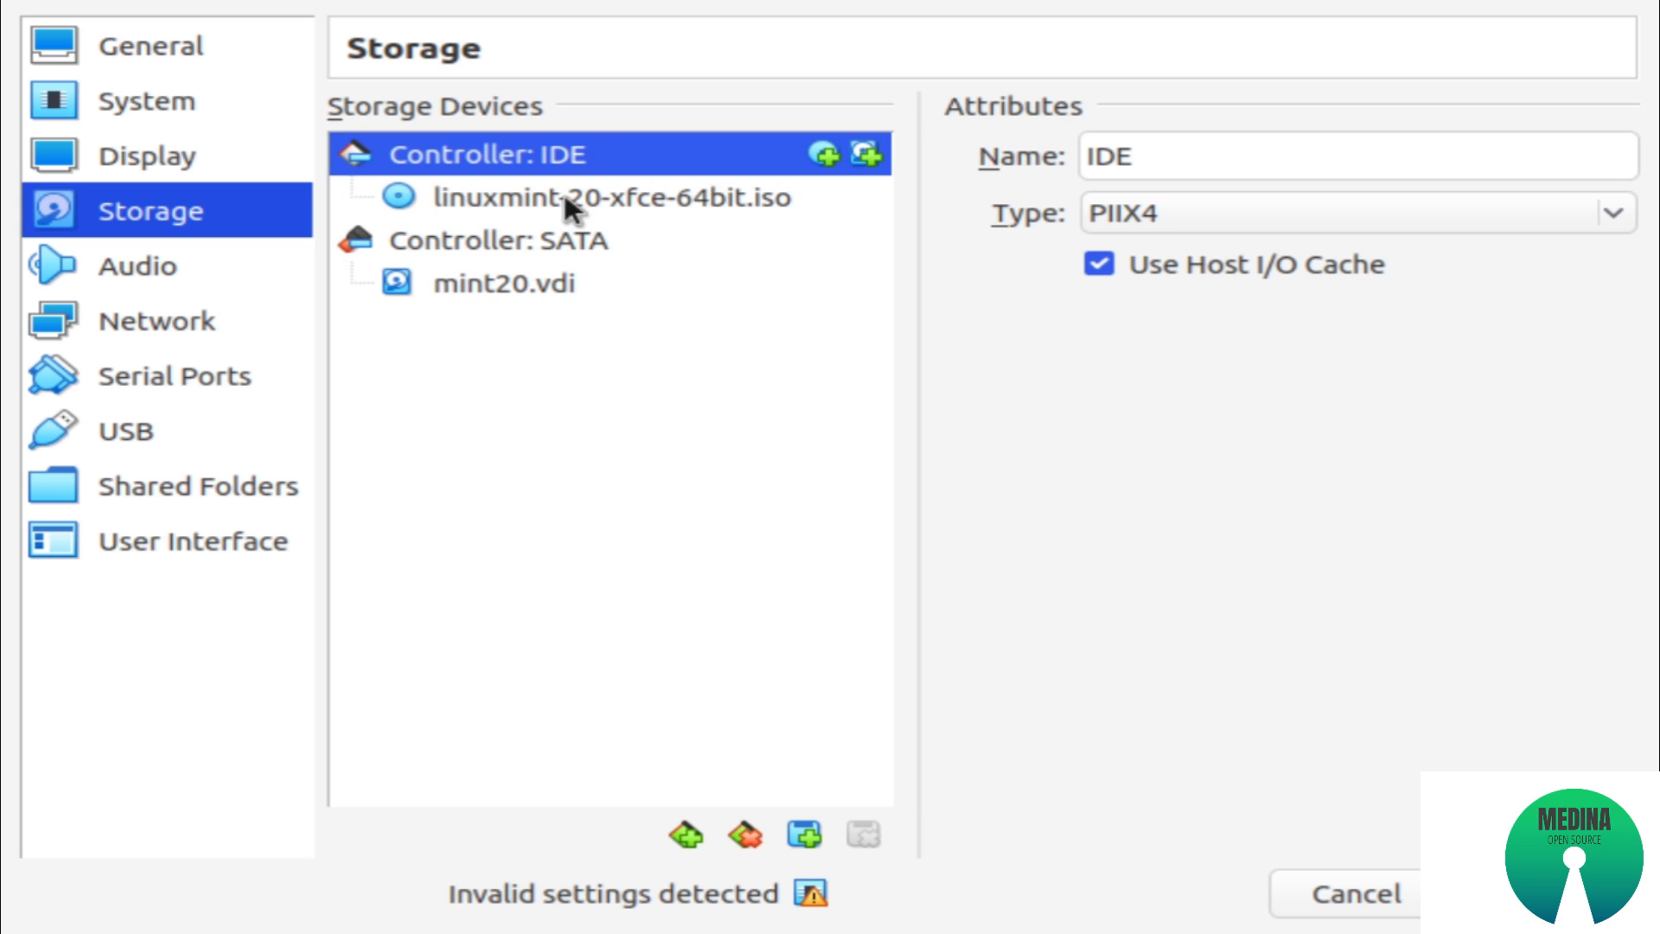
left_click(469, 203)
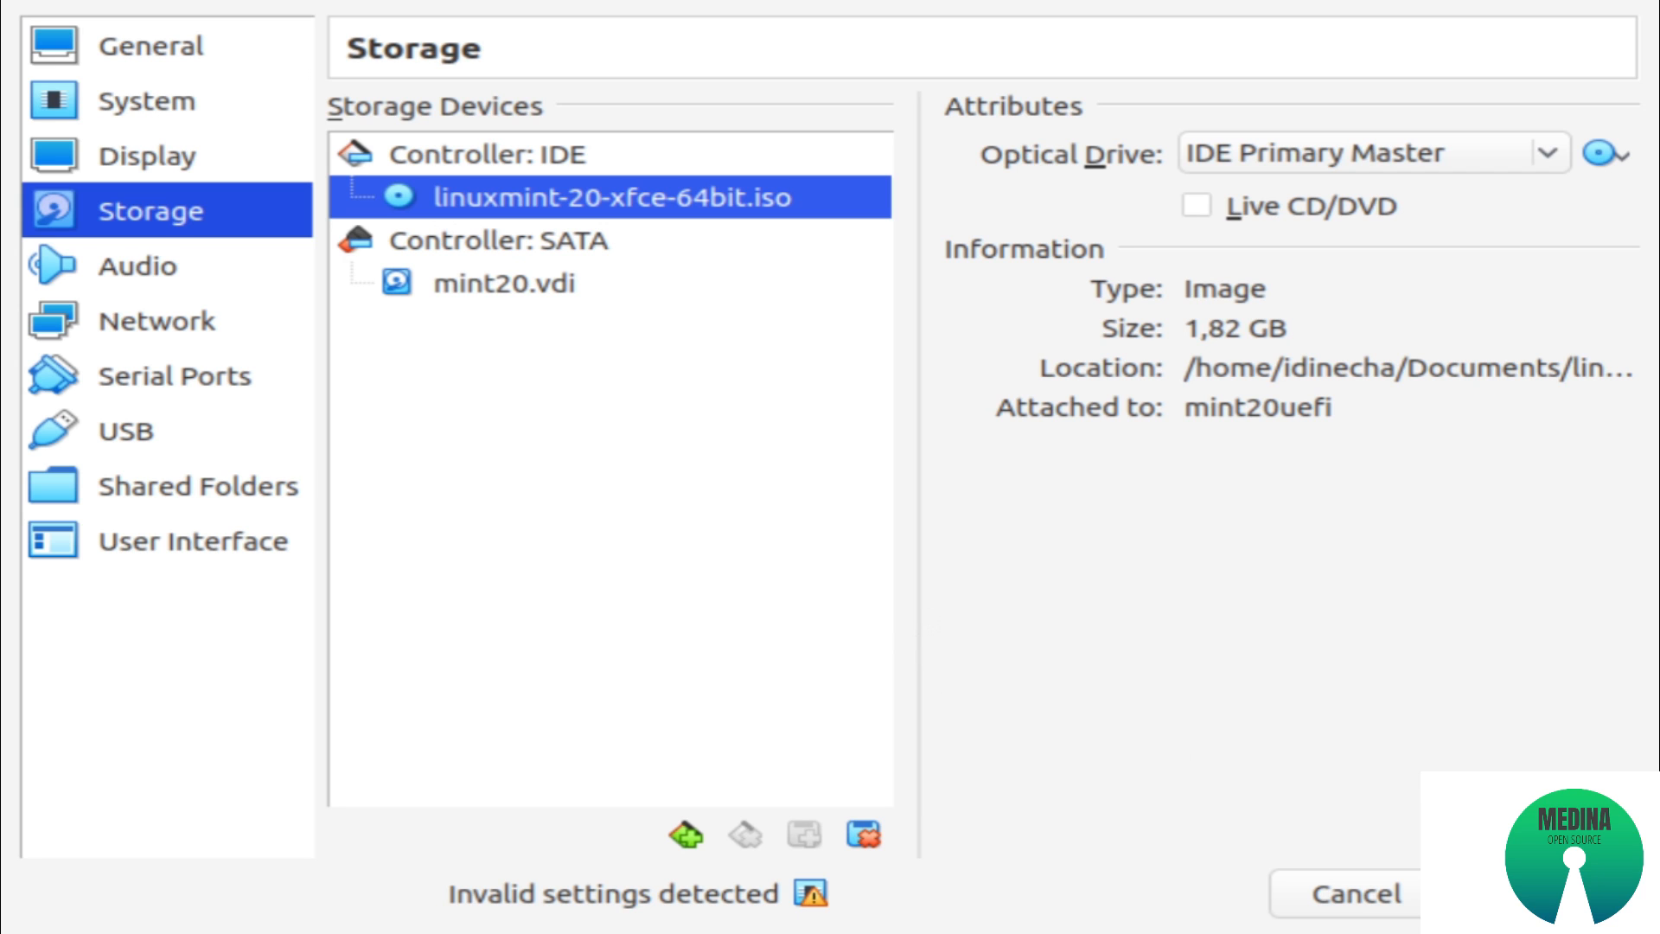
left_click(1508, 893)
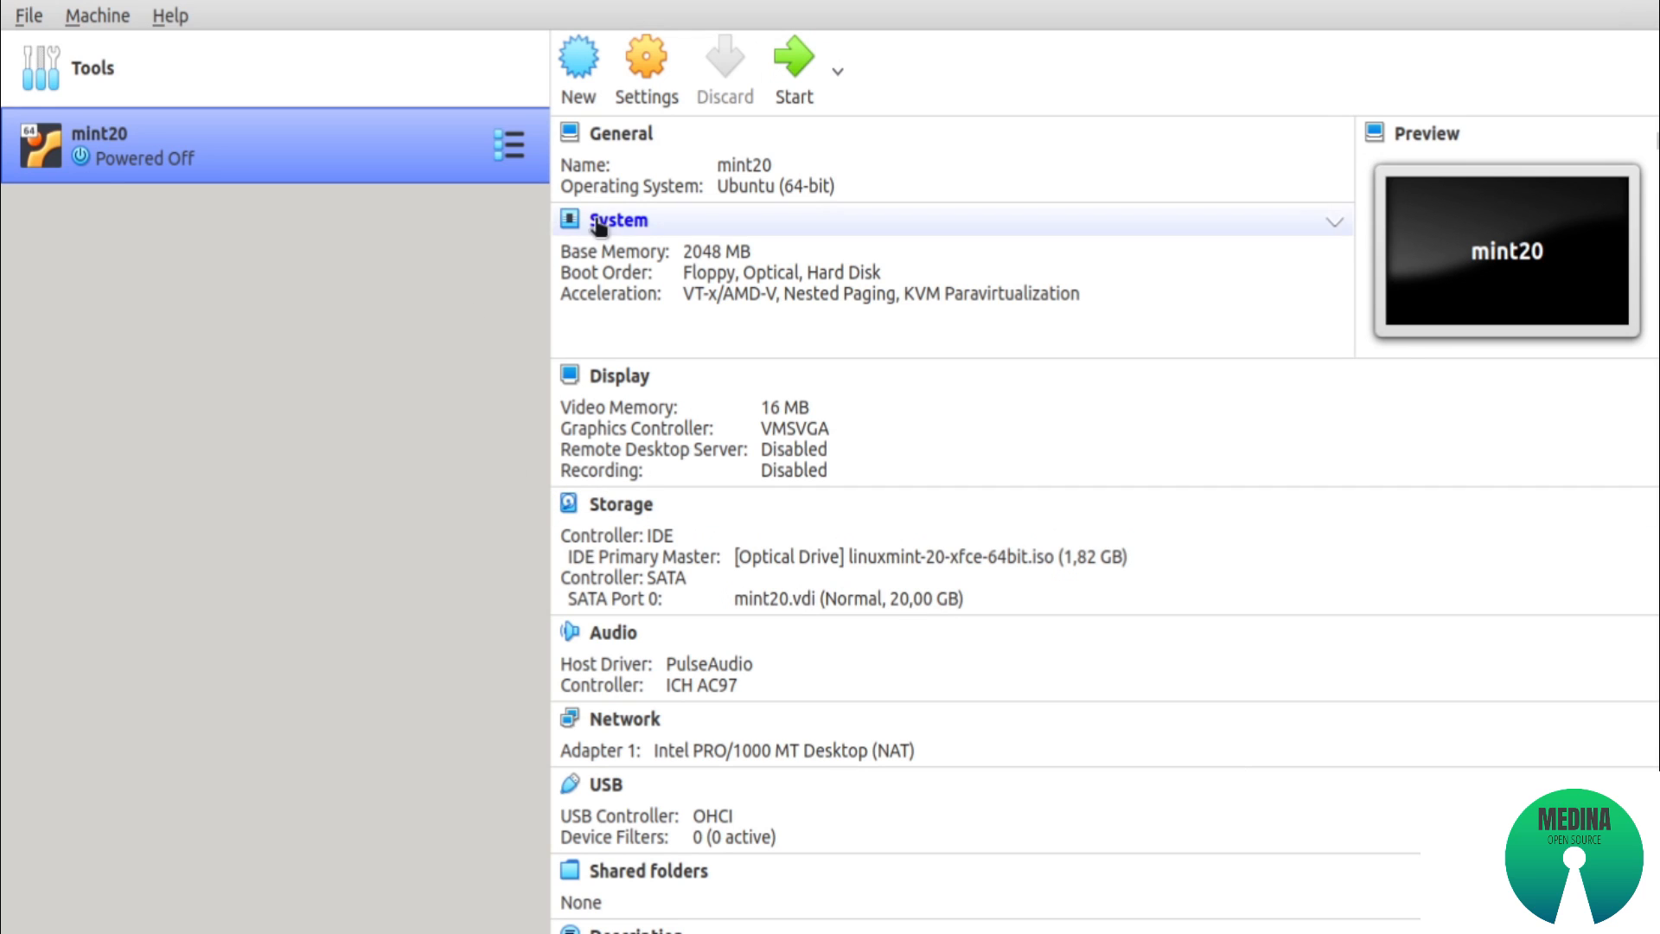
Boot the mint20 machine with the Start Linux Mint entry and dismiss the keyboard-capture and mouse-integration messages
left_click(799, 69)
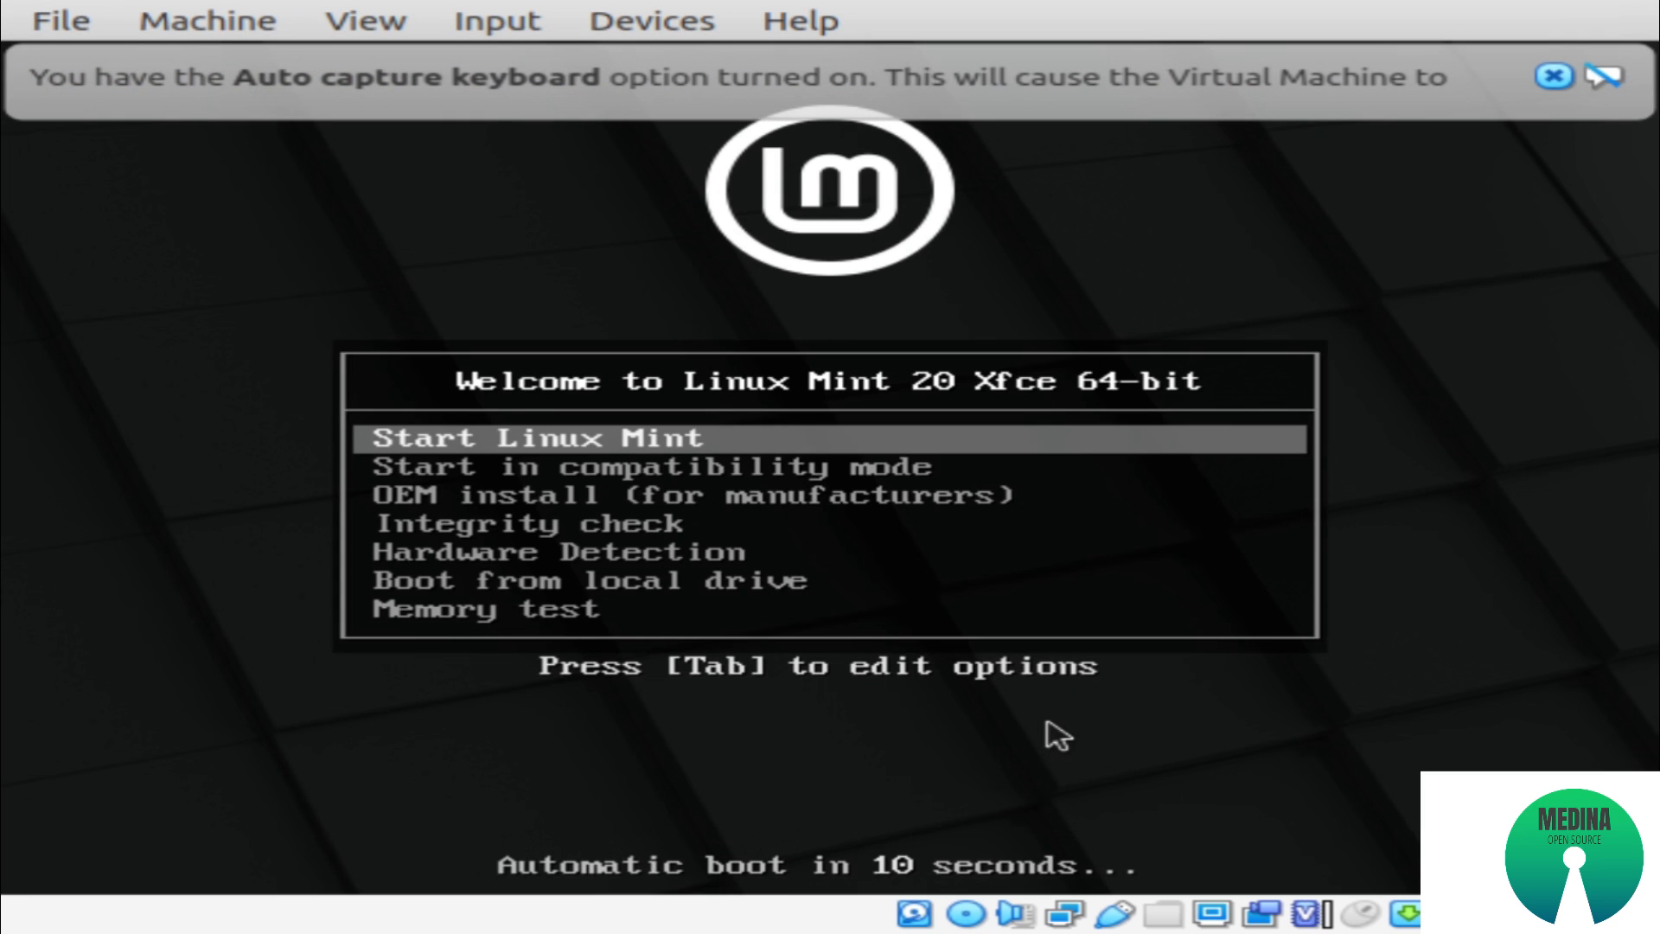
key("Down")
key("Down")
key("Down")
key("Down")
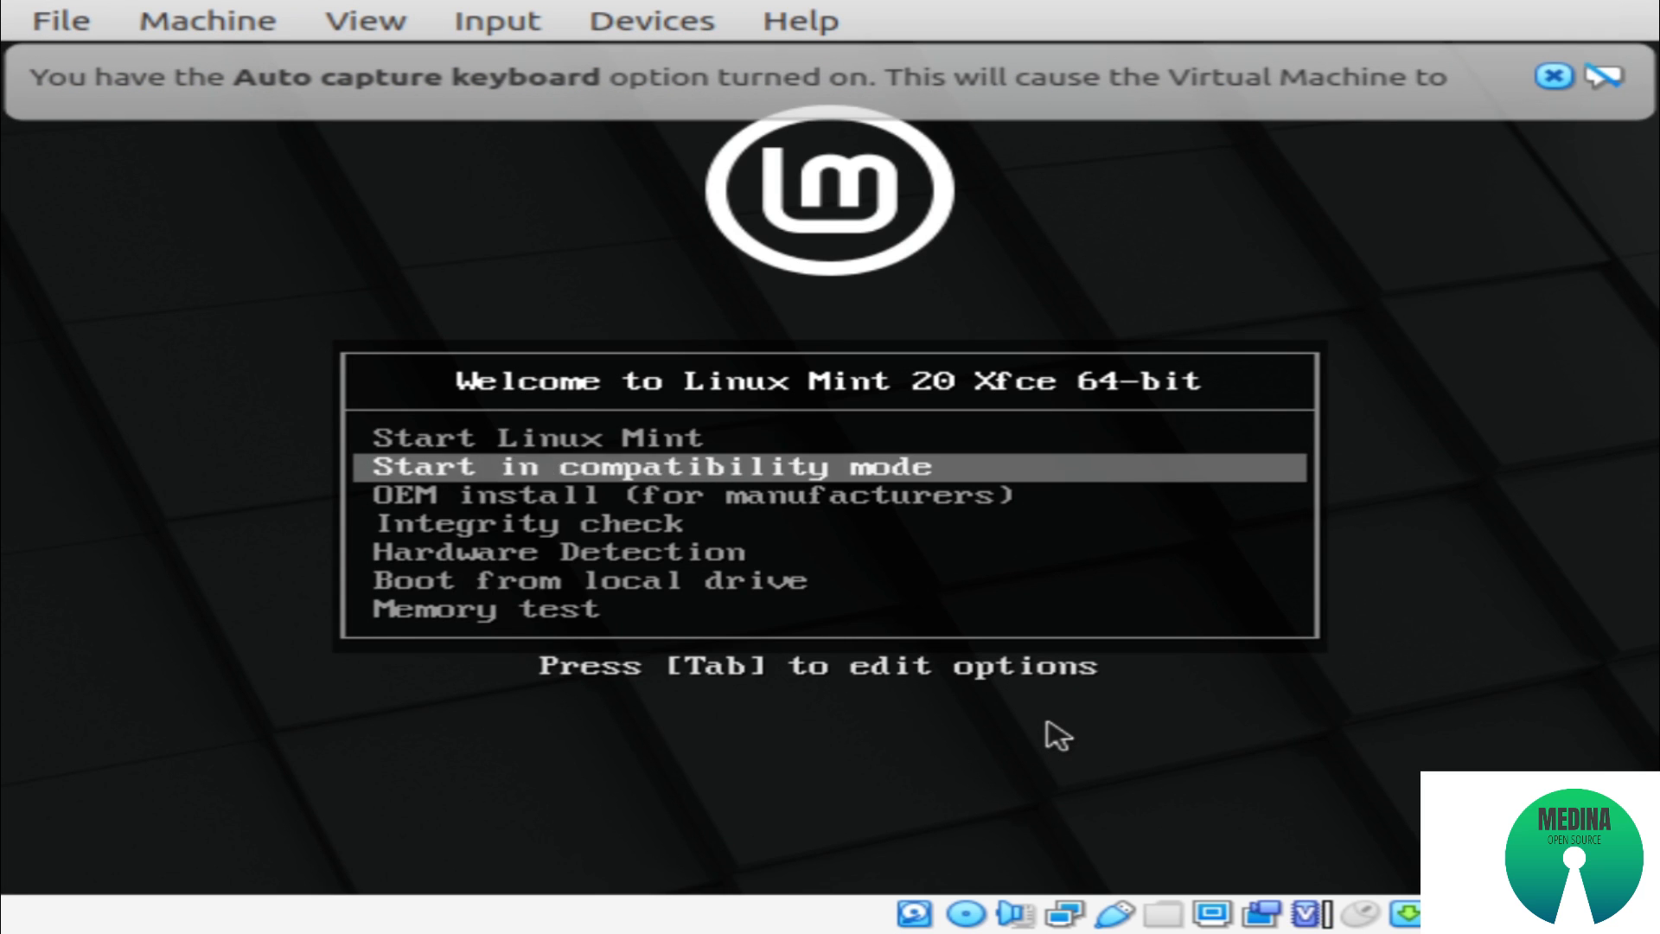
key("Up")
key("Up")
key("Up")
key("Up")
key("Down")
key("Down")
key("Down")
key("Down")
key("Up")
key("Up")
key("Up")
key("Up")
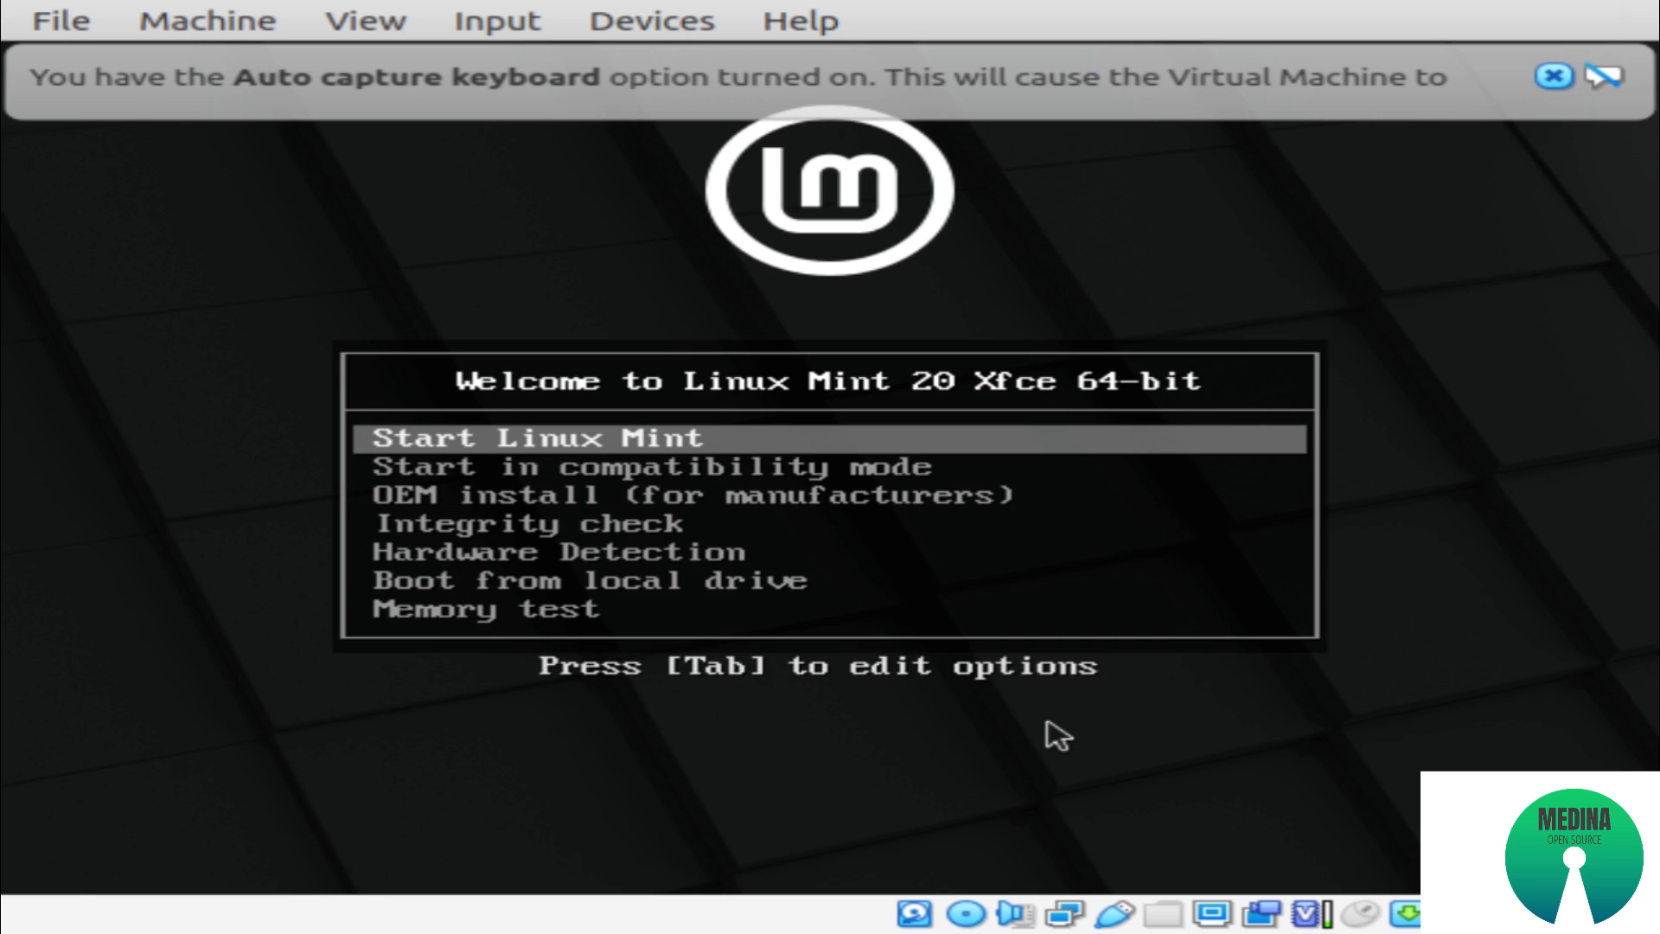
key("Return")
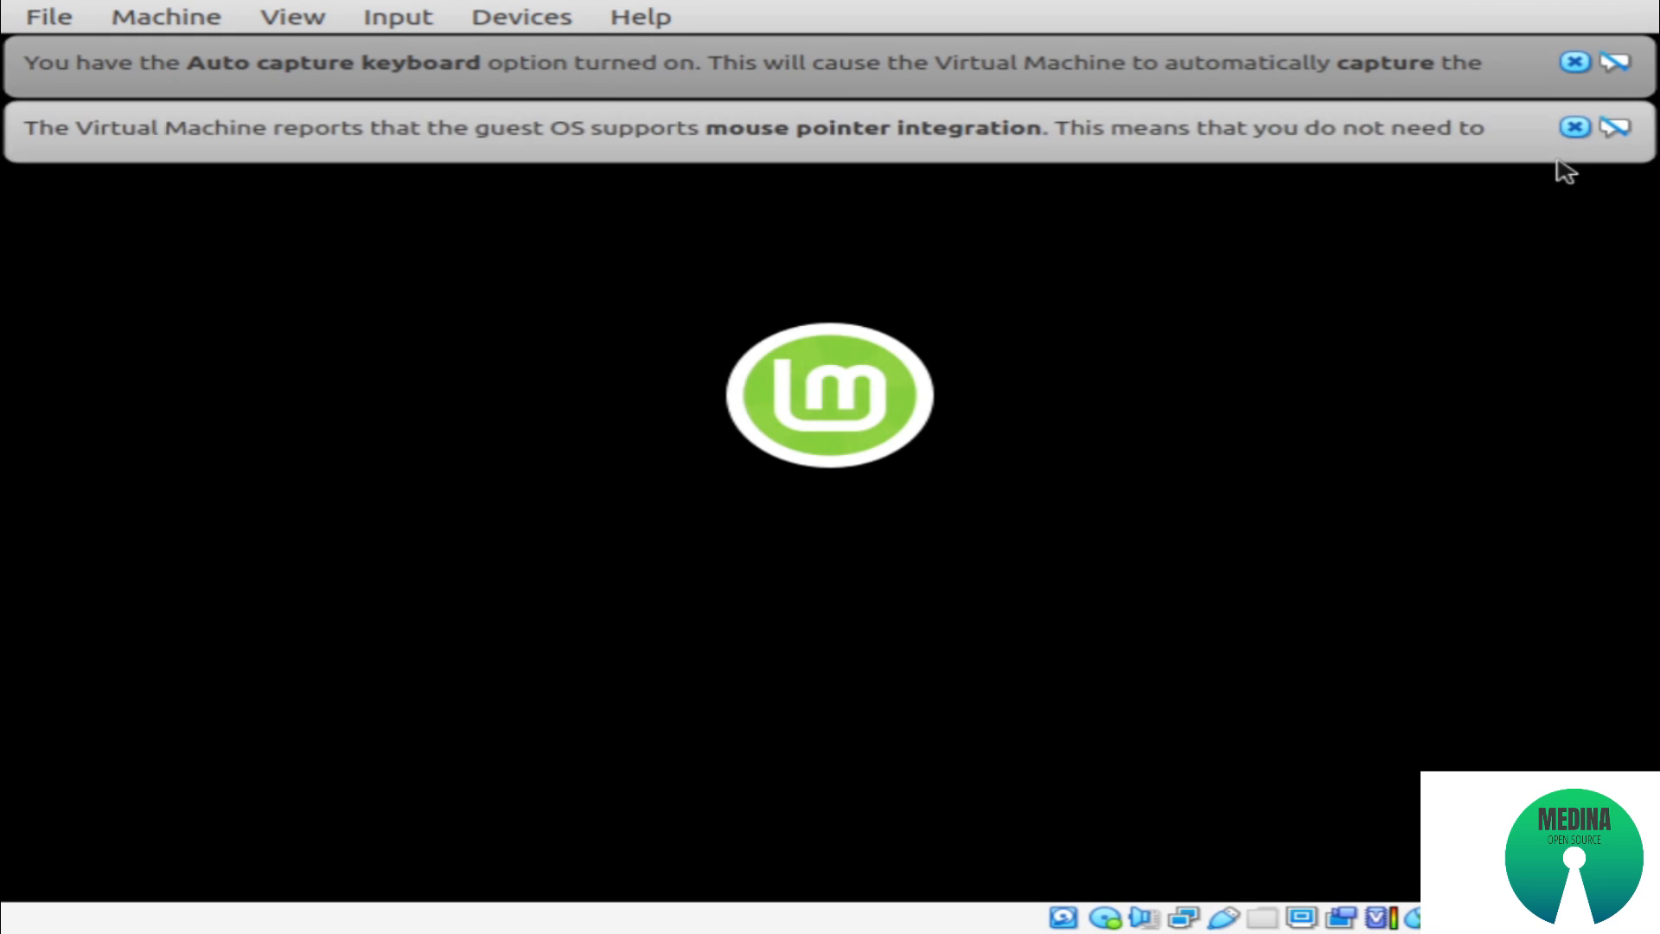
left_click(1577, 62)
left_click(1577, 62)
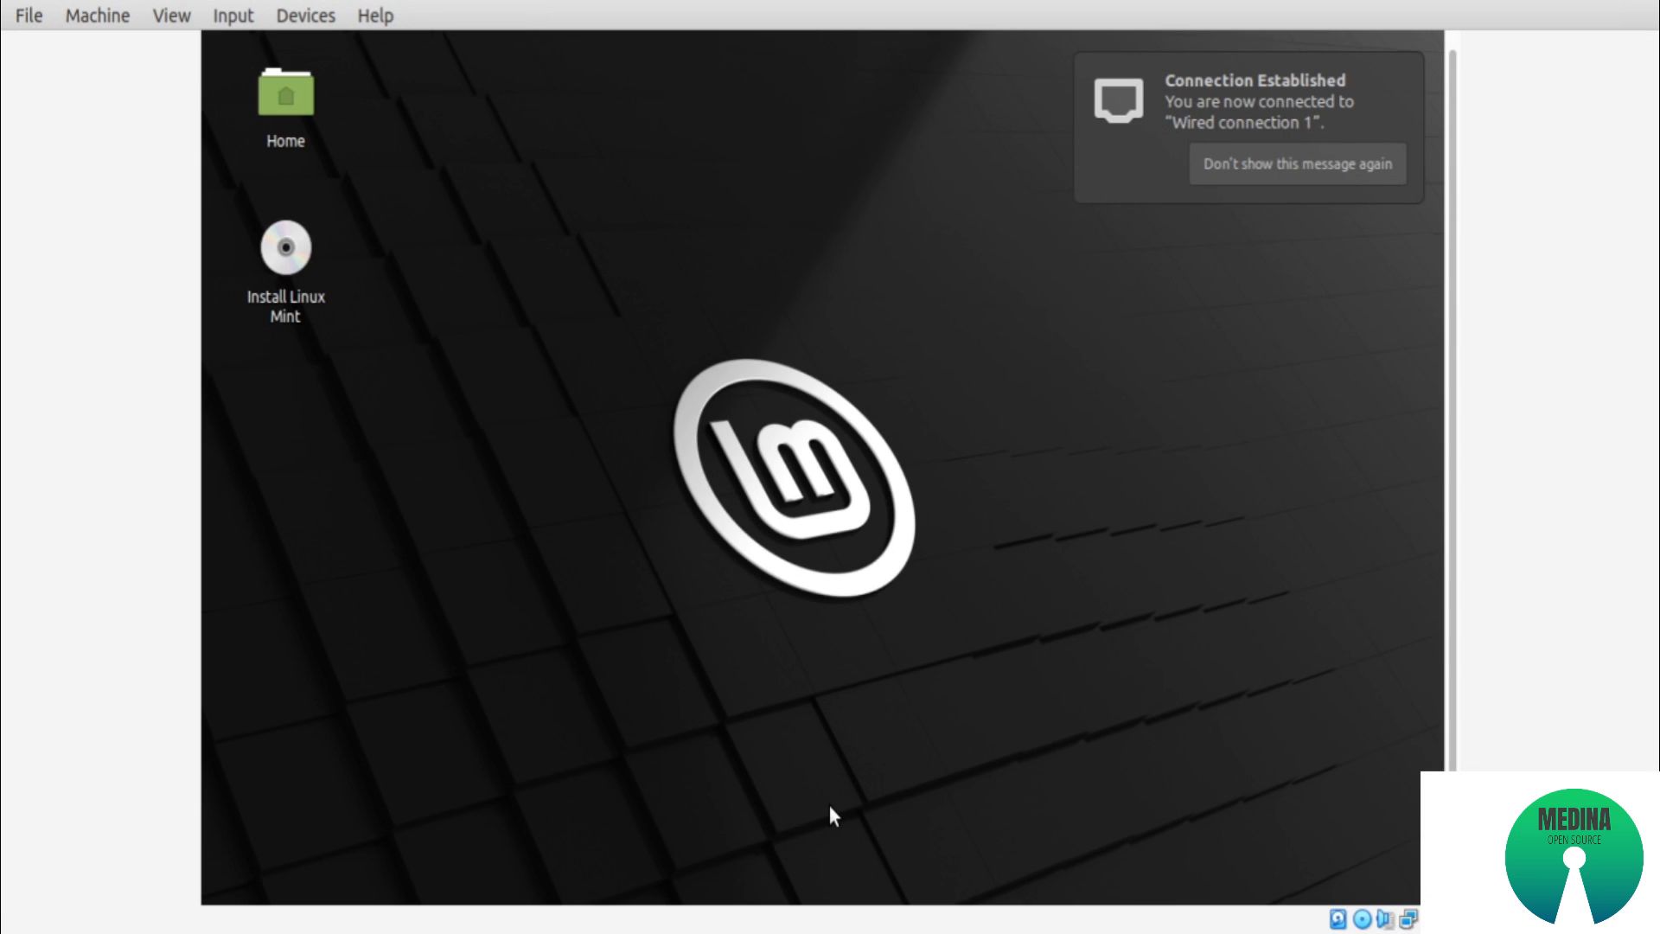
Examine the live session's applications by category, including All Applications, Accessories, Graphics, Internet and Office
left_click_drag(1455, 572, 1454, 708)
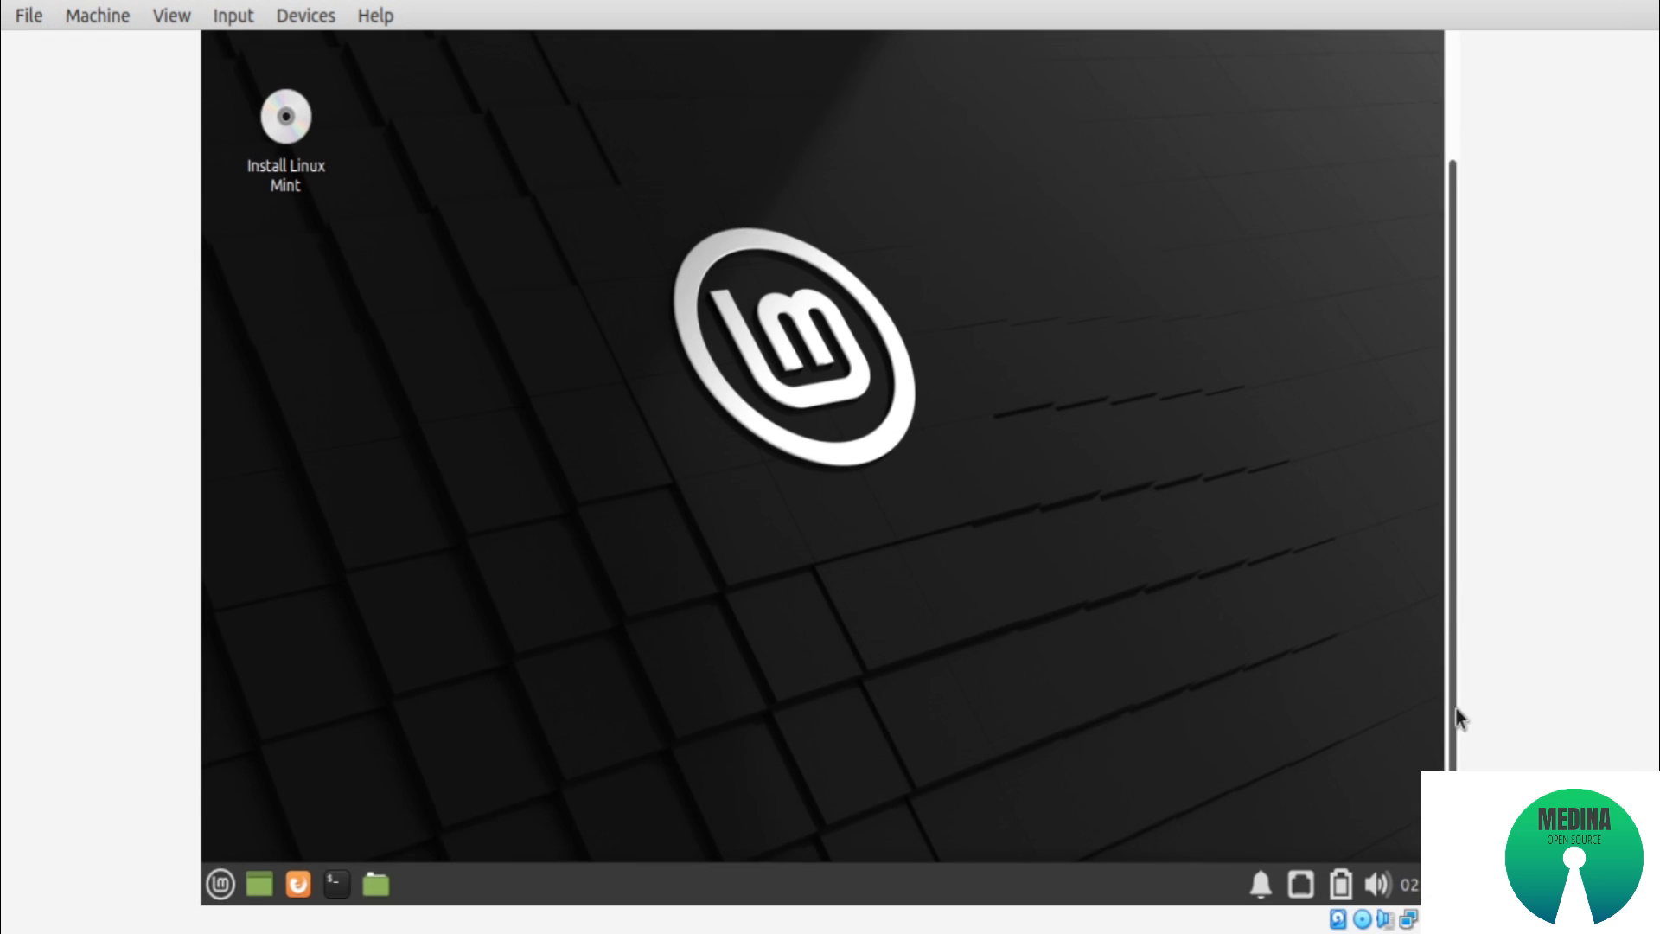
left_click(221, 884)
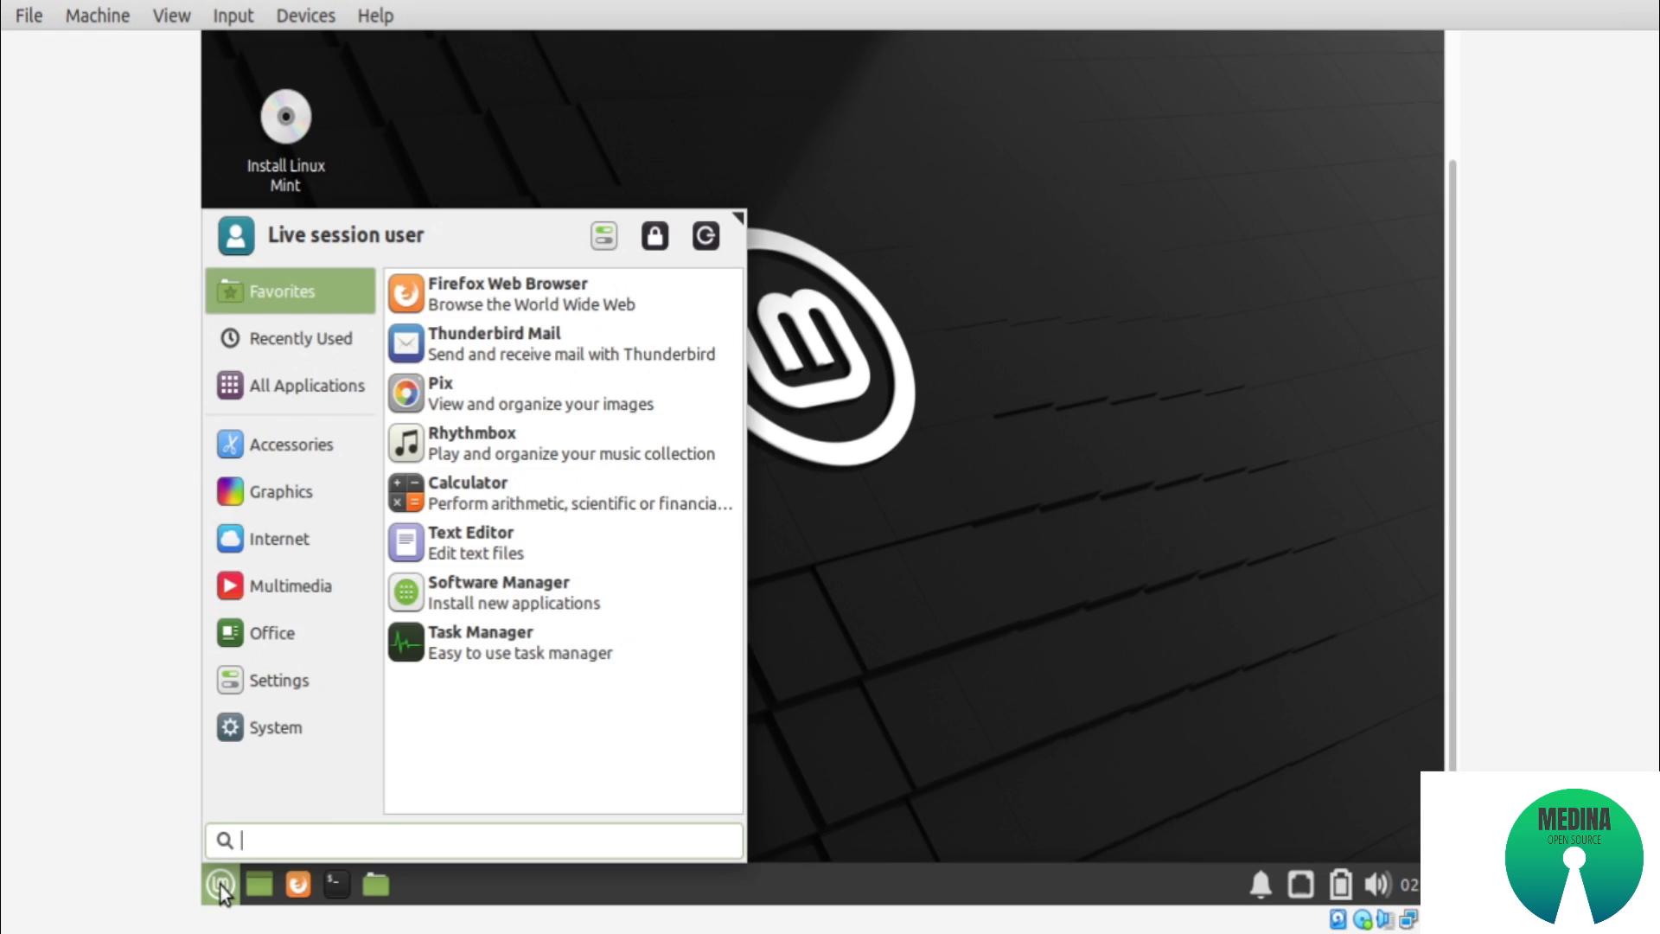
left_click(307, 385)
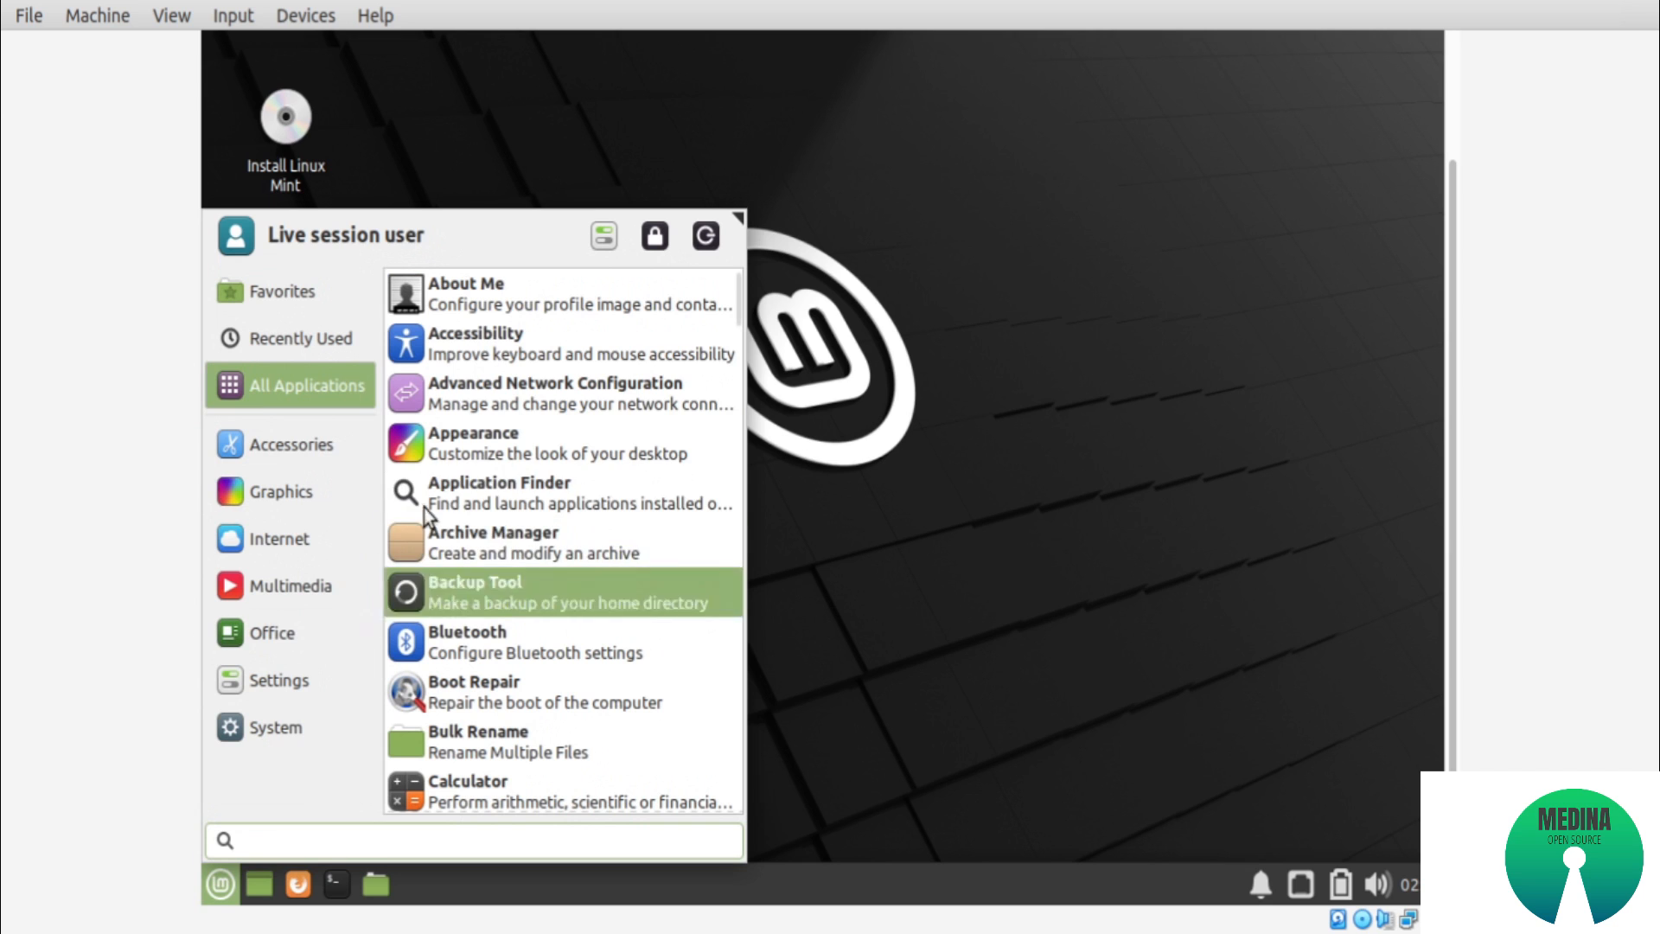
left_click(308, 455)
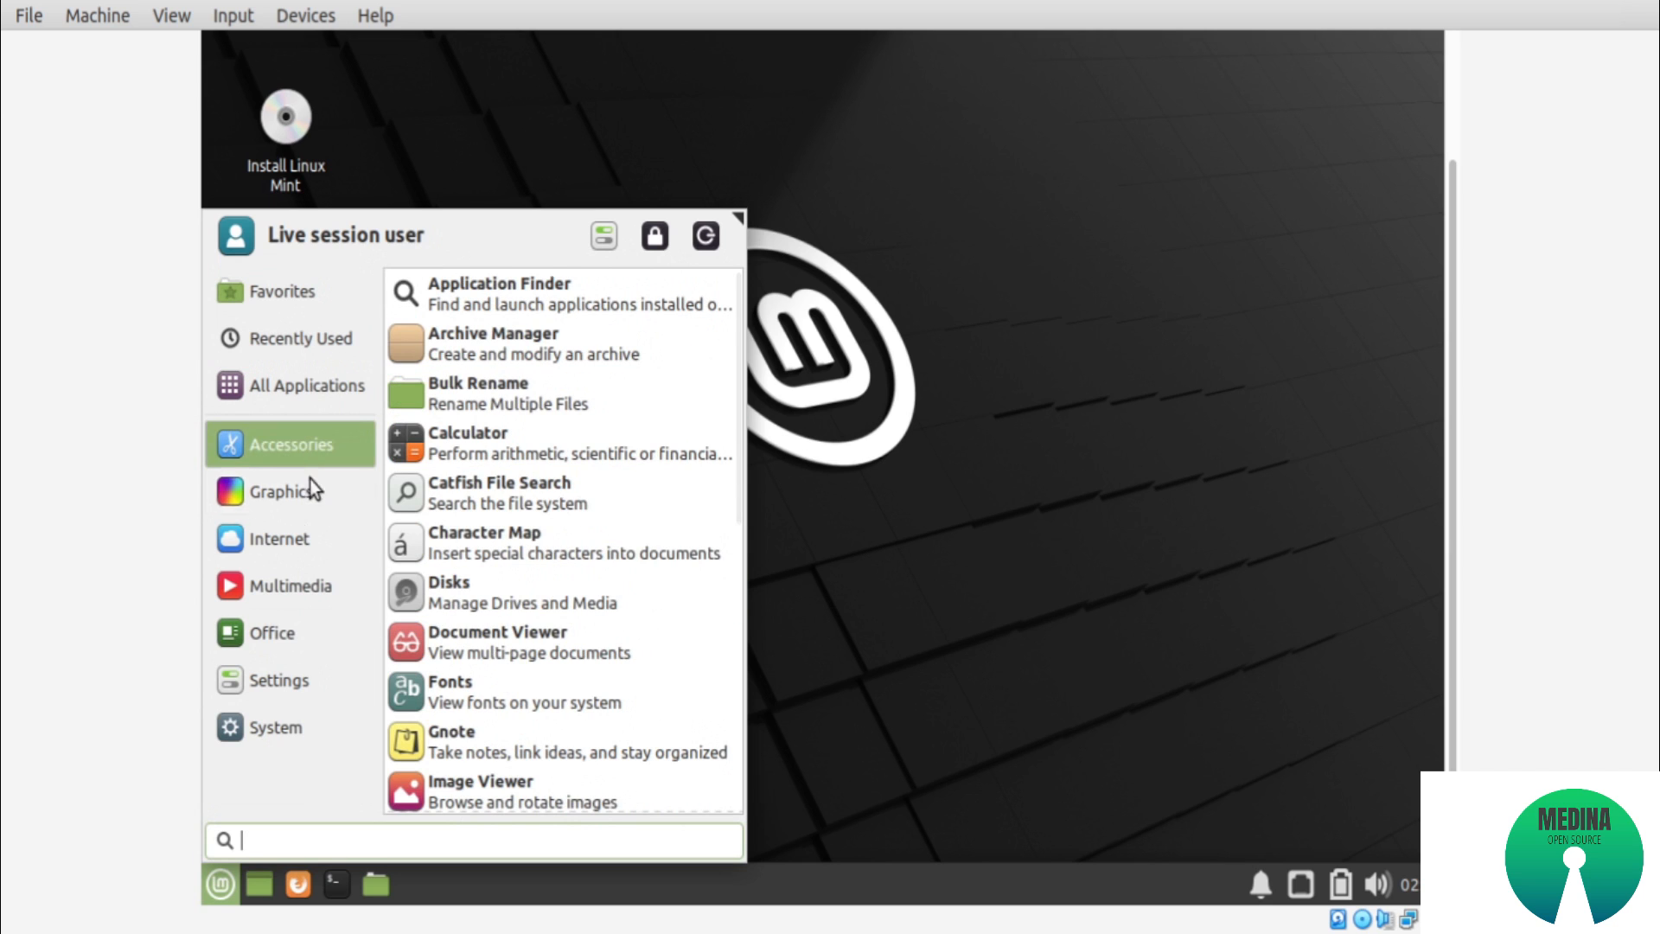
left_click(311, 489)
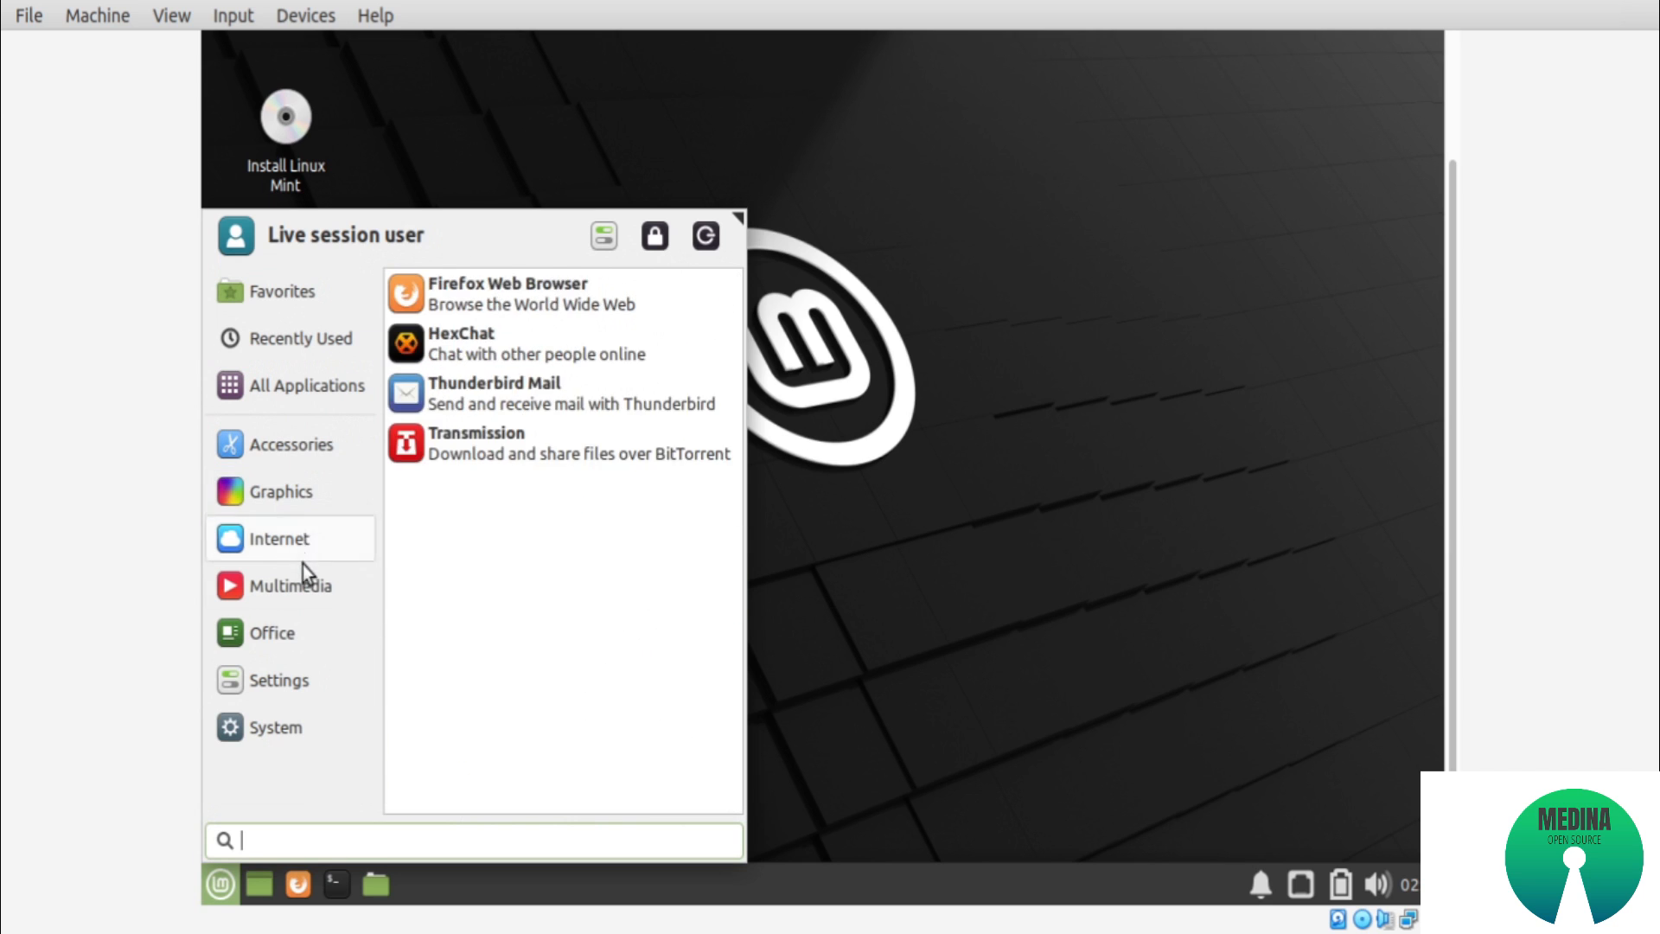
mouse_move(296, 549)
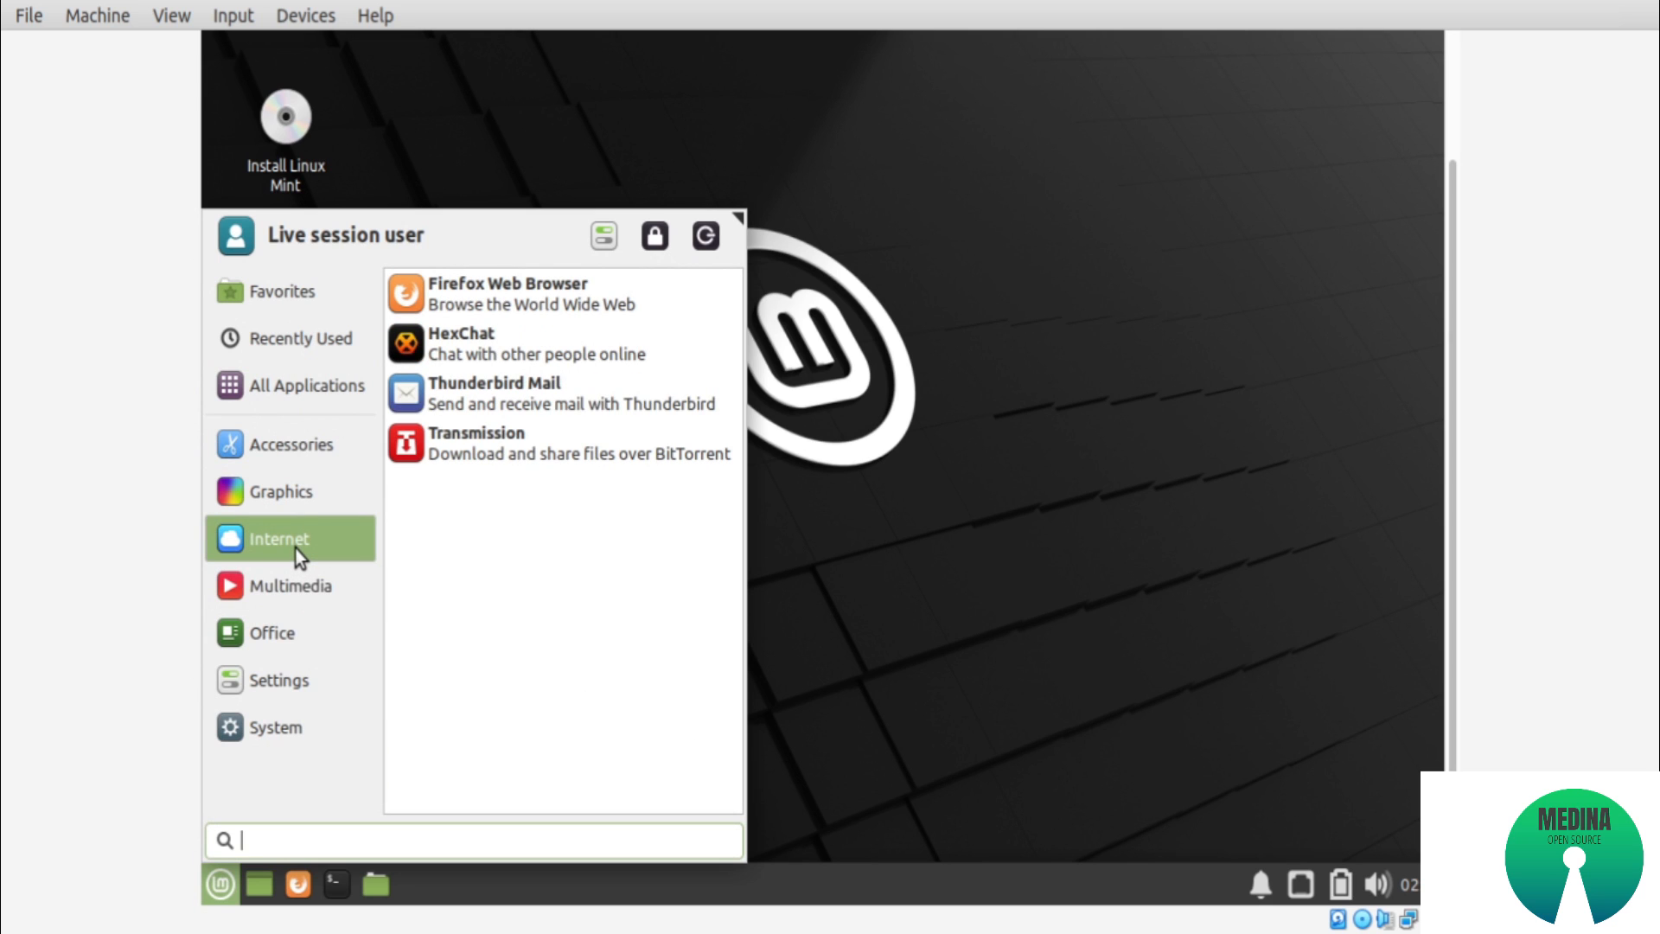
mouse_move(345, 645)
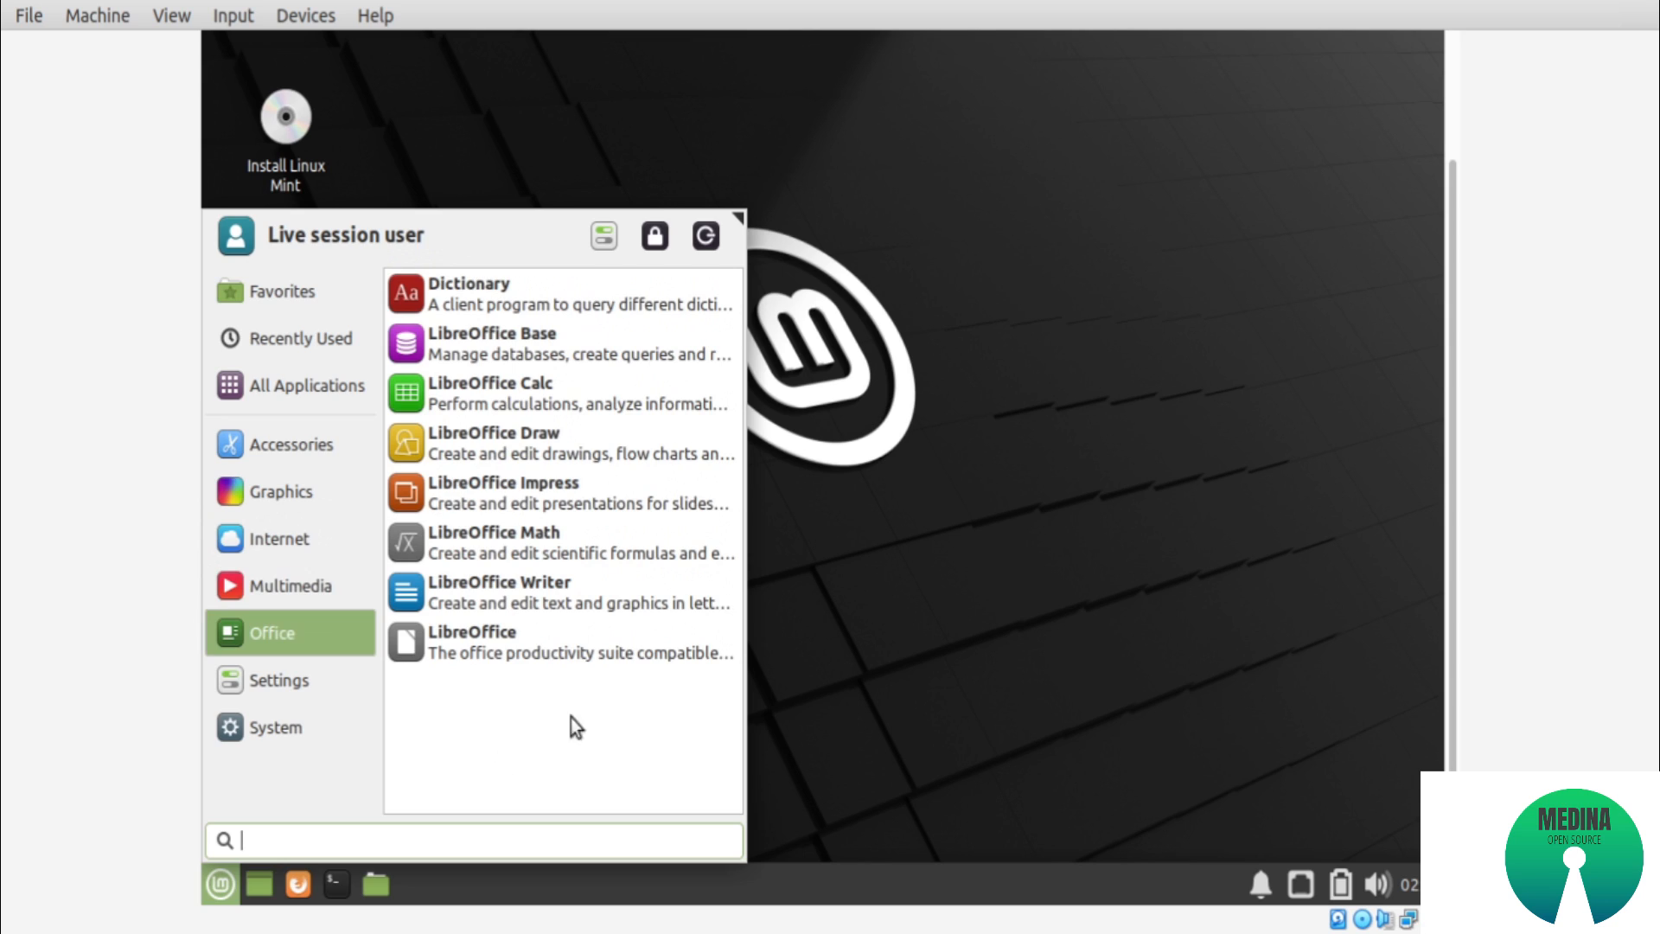
left_click(853, 714)
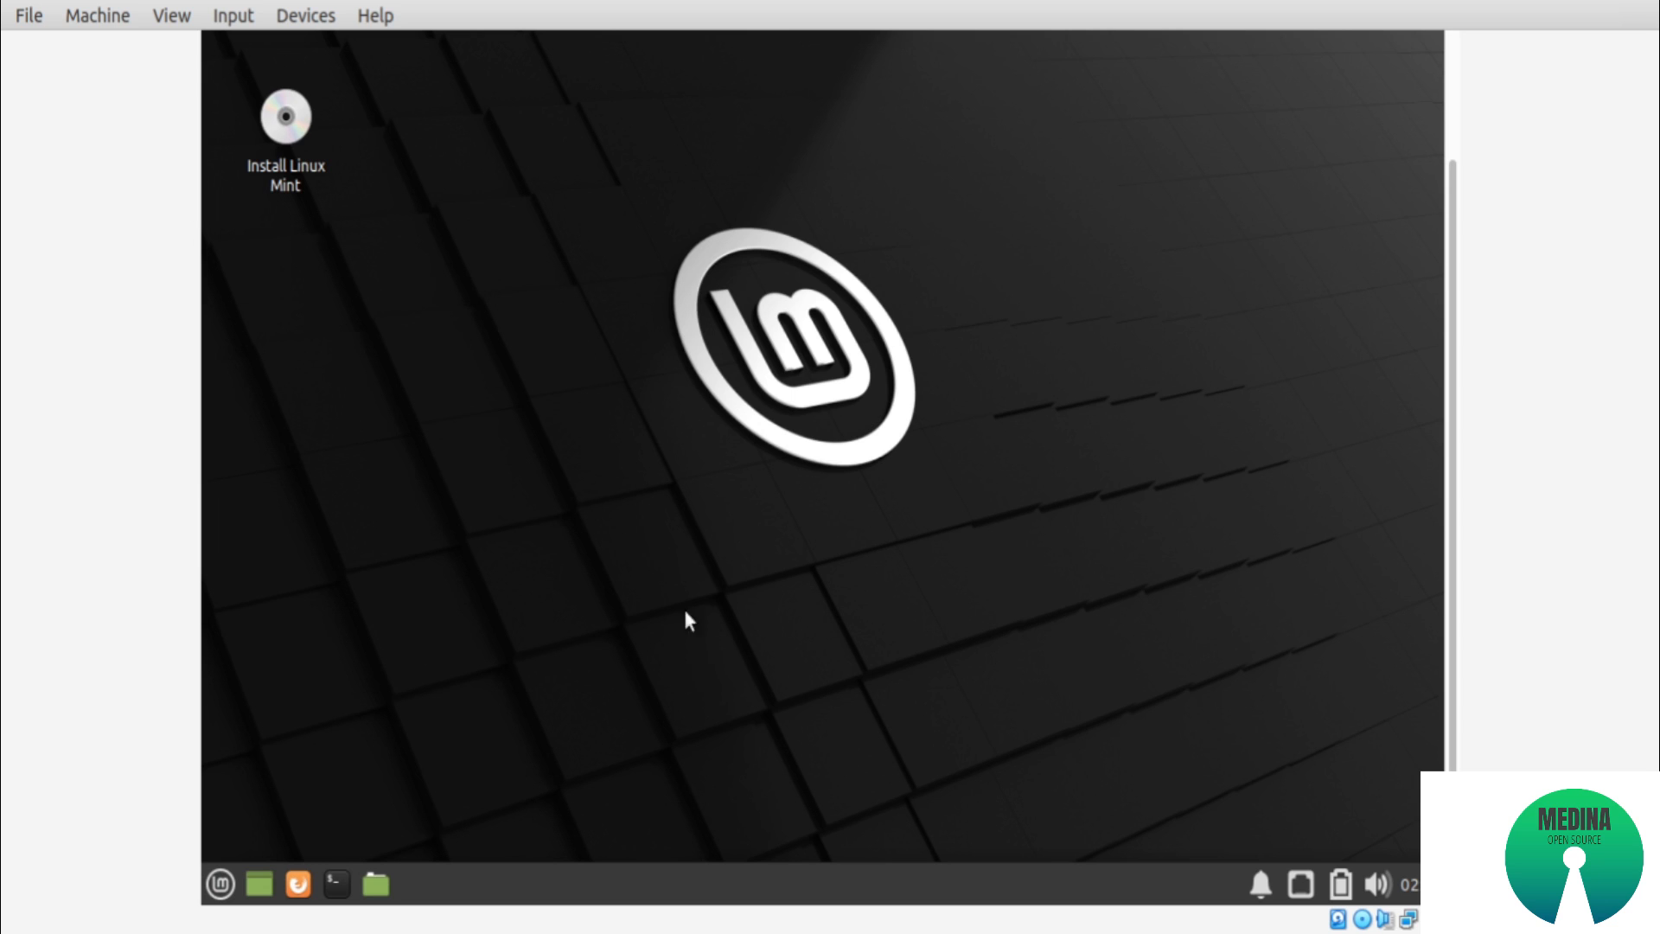
Launch the Linux Mint installer and accept English as the language and English (US) as the keyboard layout
double_click(276, 133)
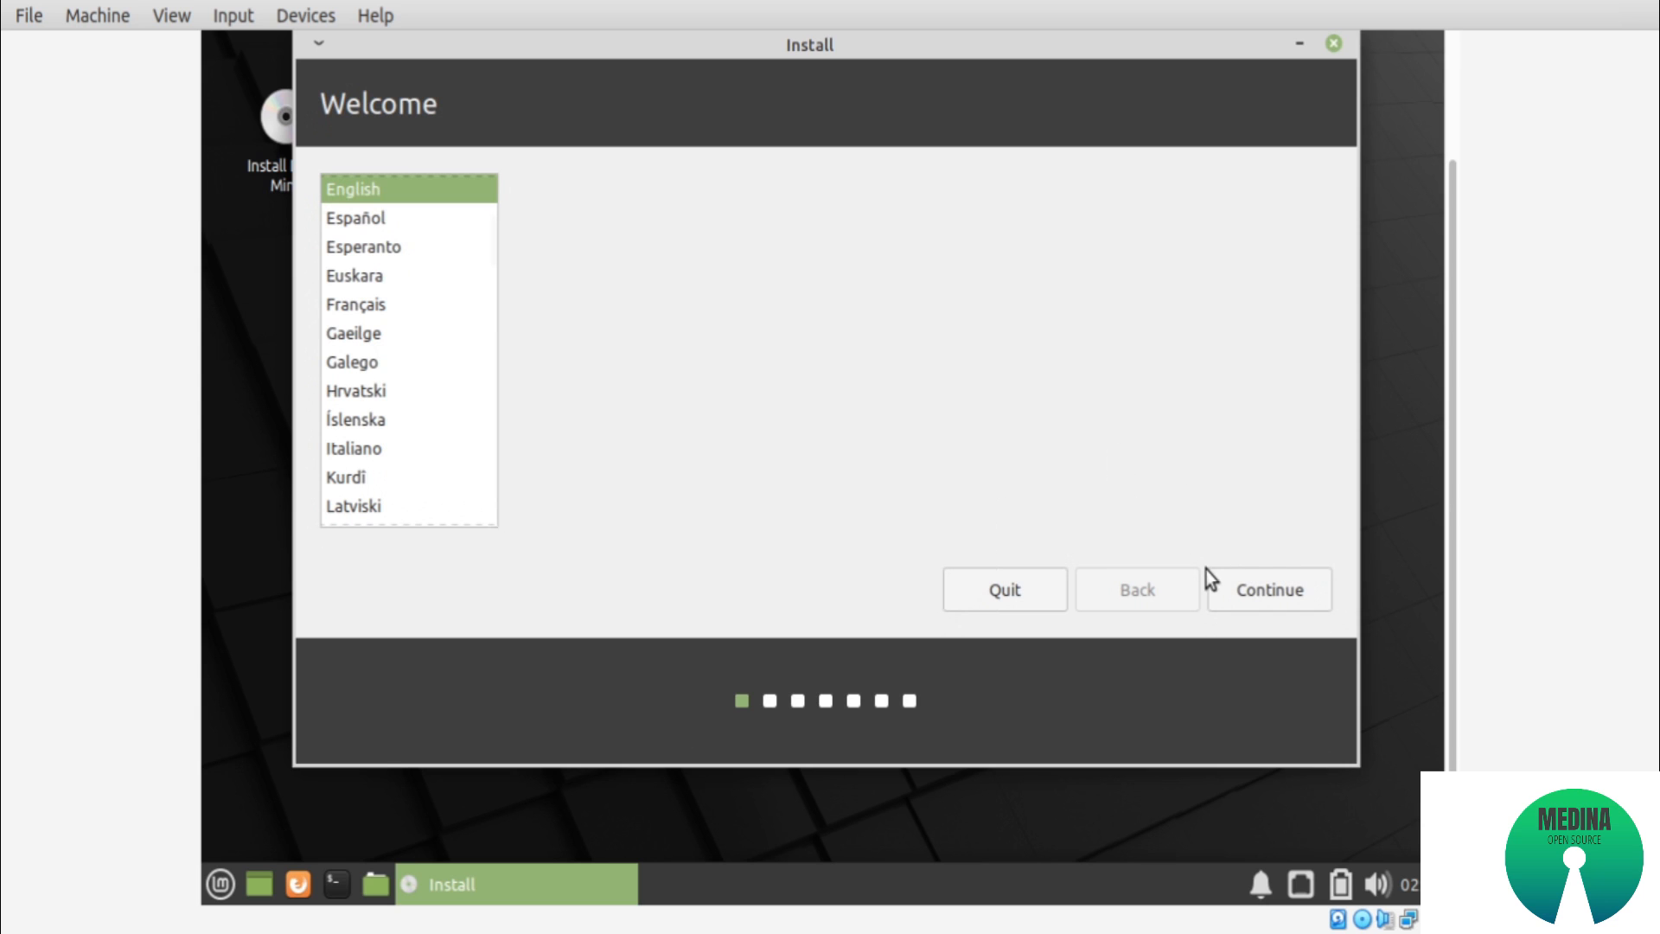
left_click(1248, 591)
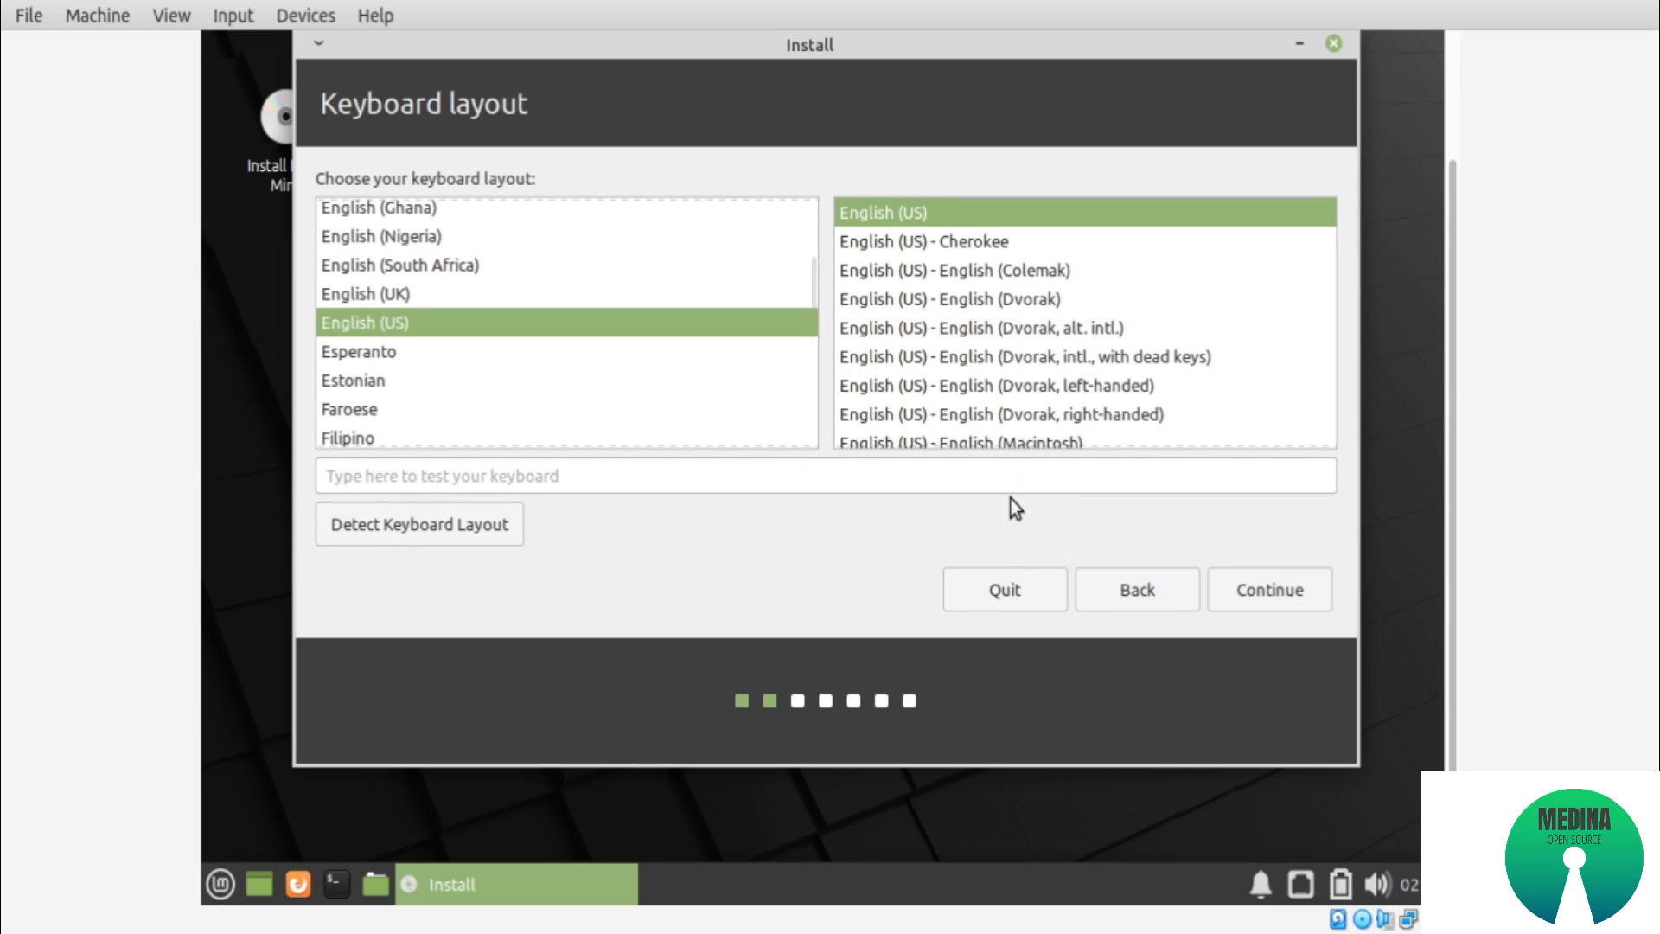
left_click(1267, 596)
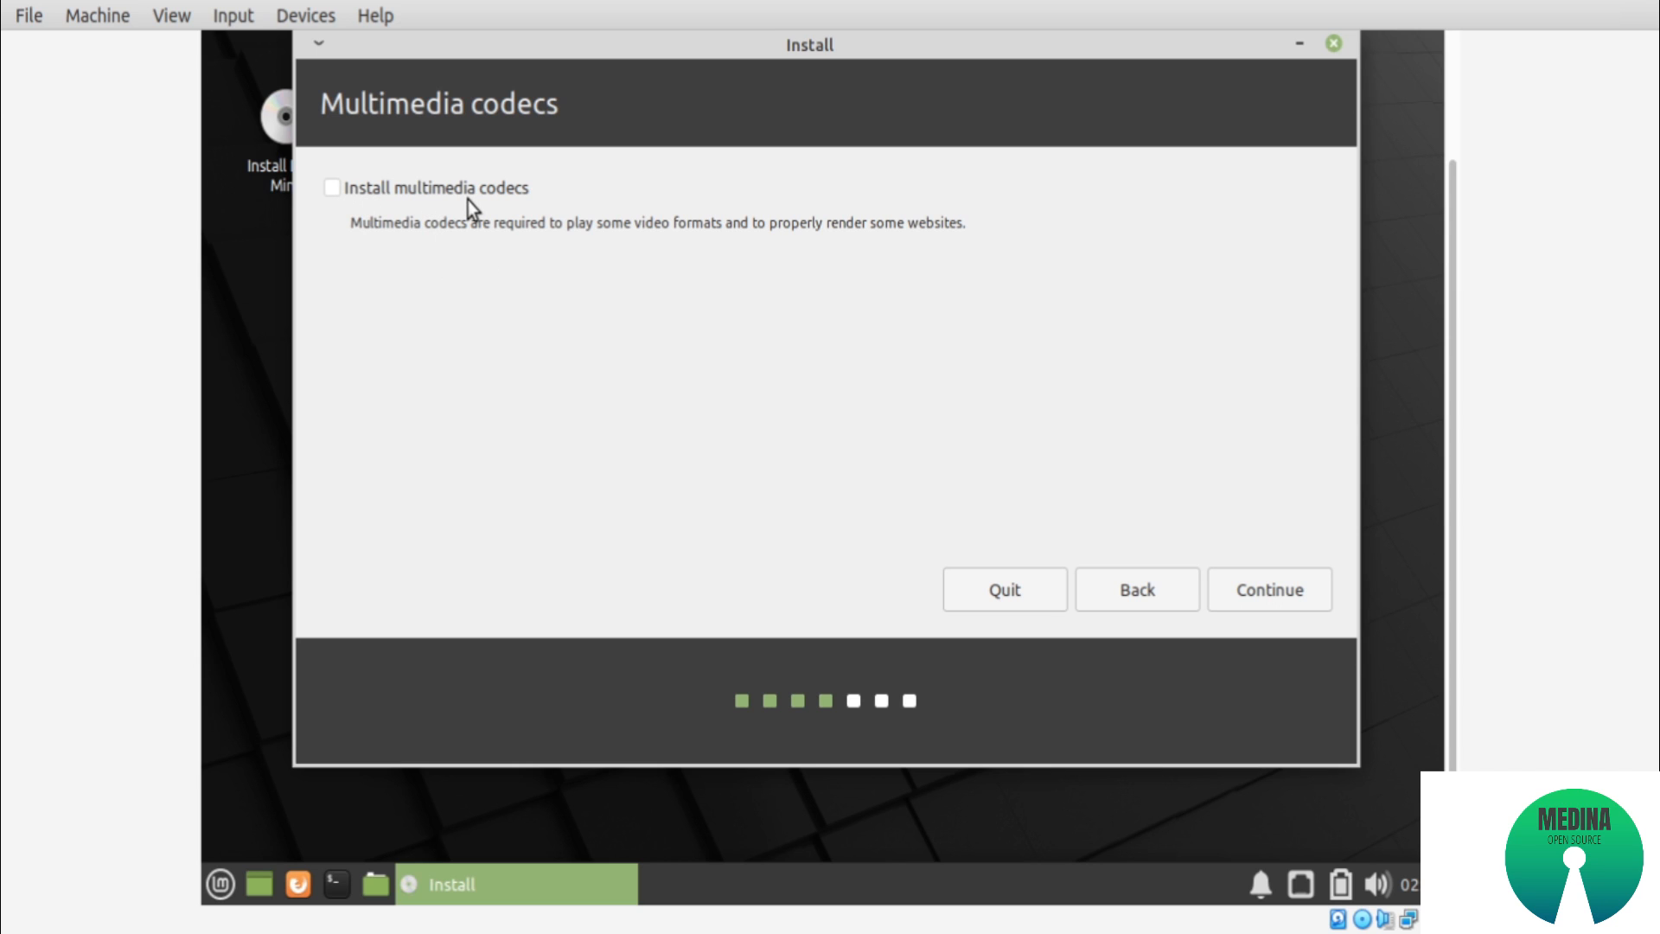
Continue without installing multimedia codecs and choose Something else as the installation type
left_click(1255, 594)
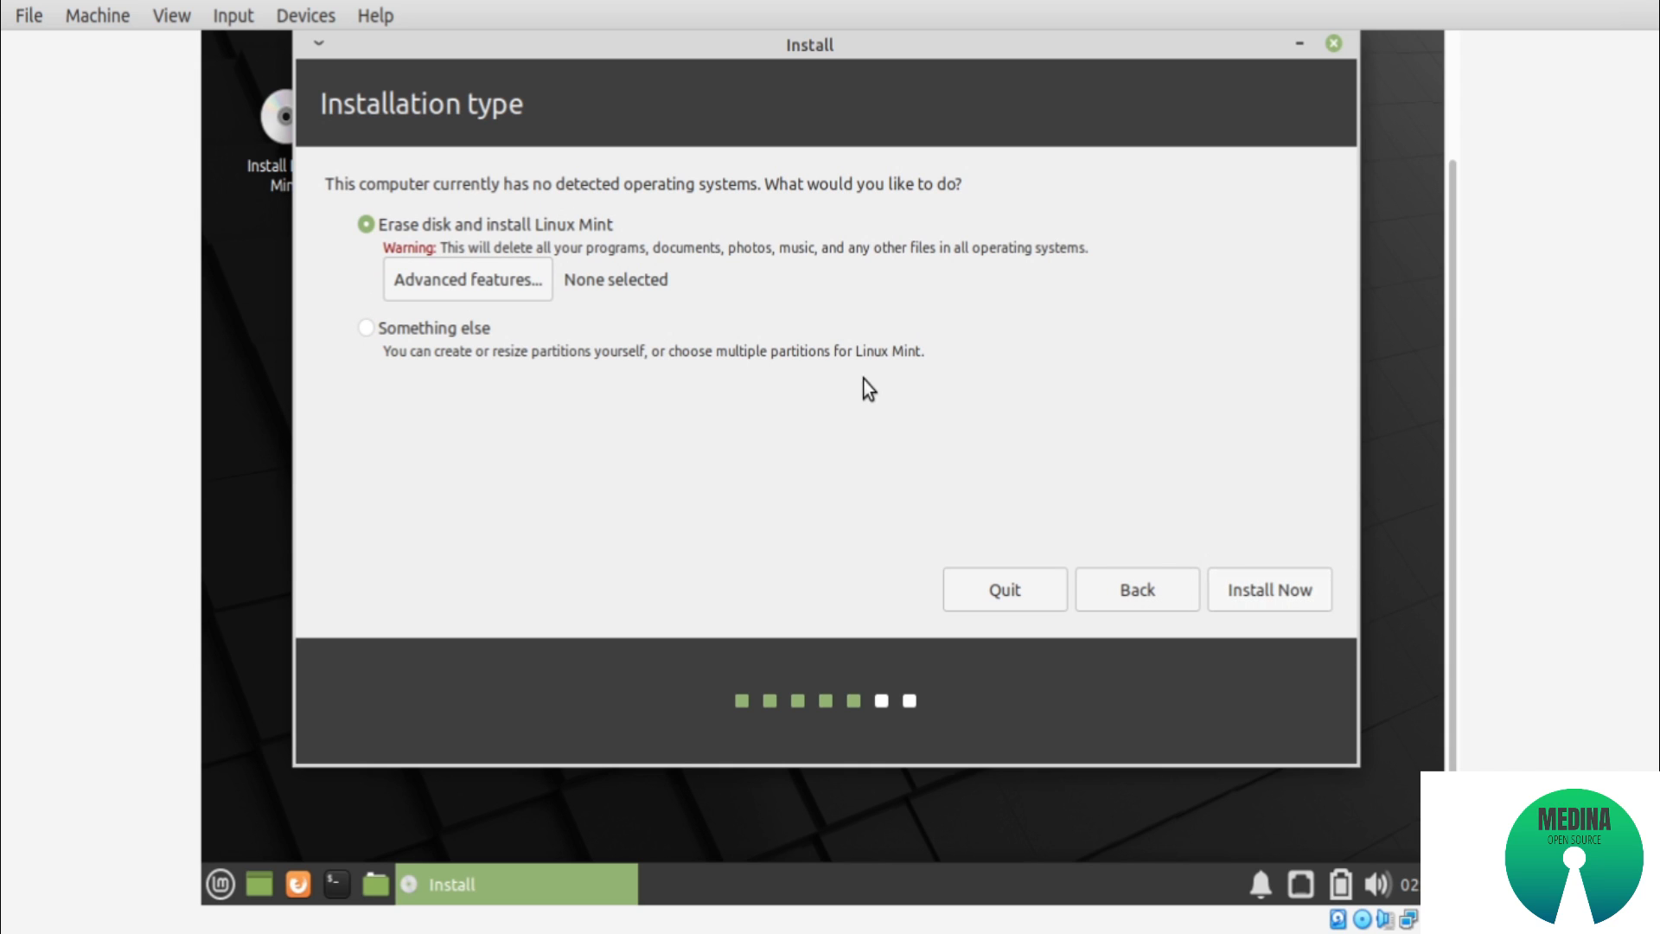
left_click(433, 339)
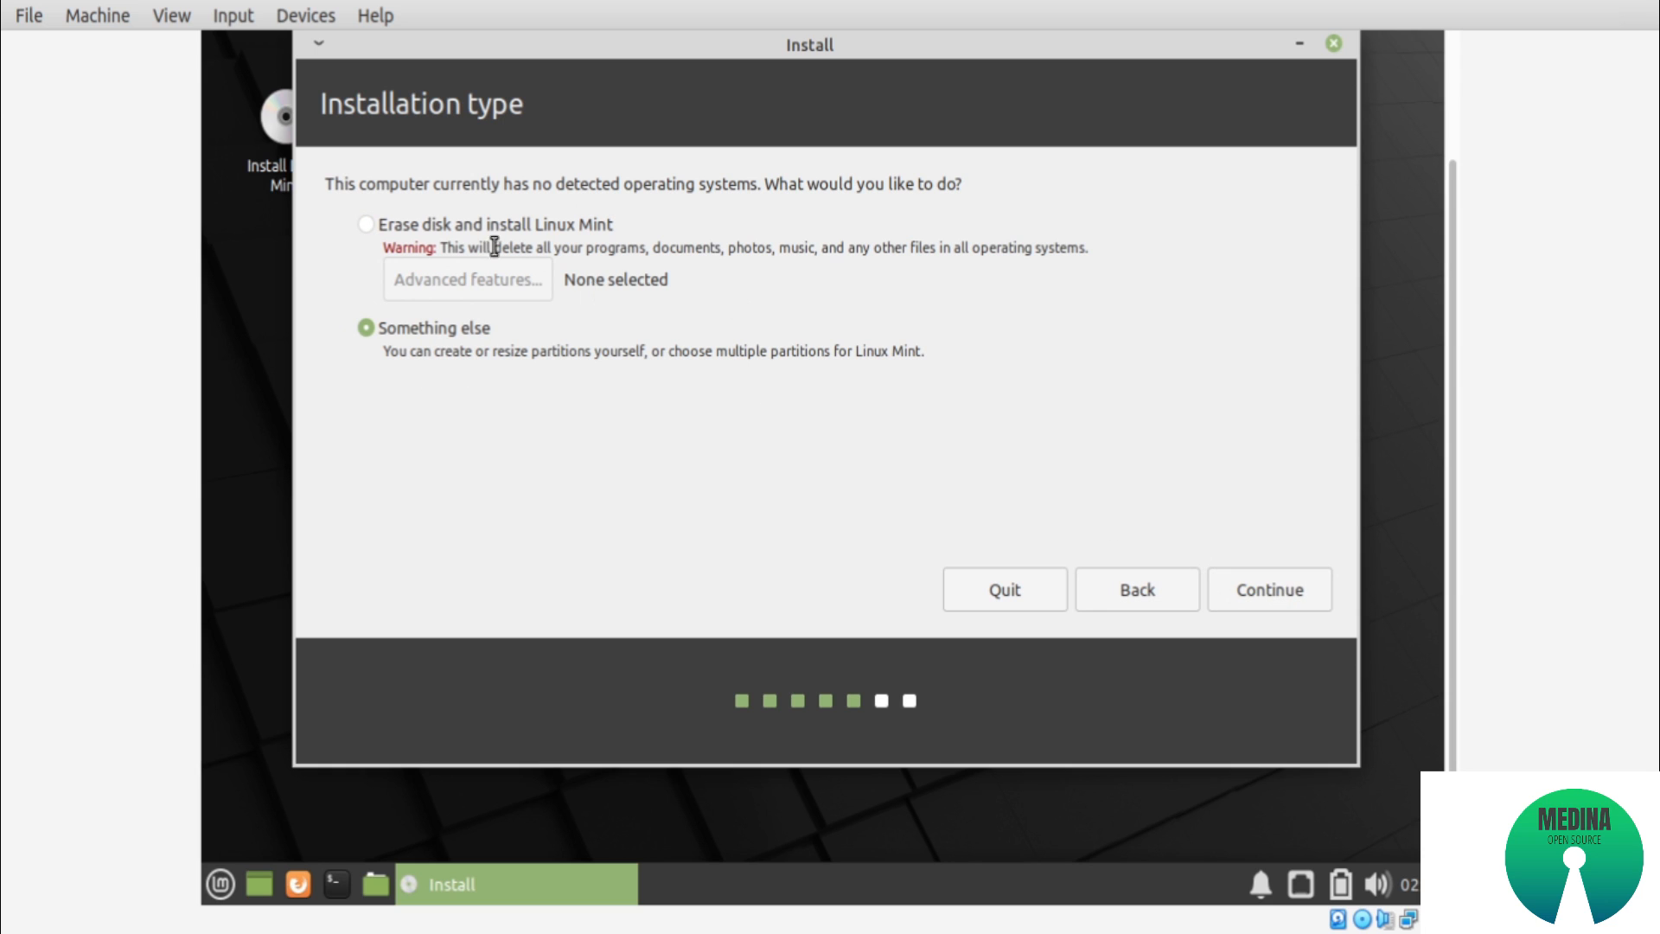
left_click(378, 227)
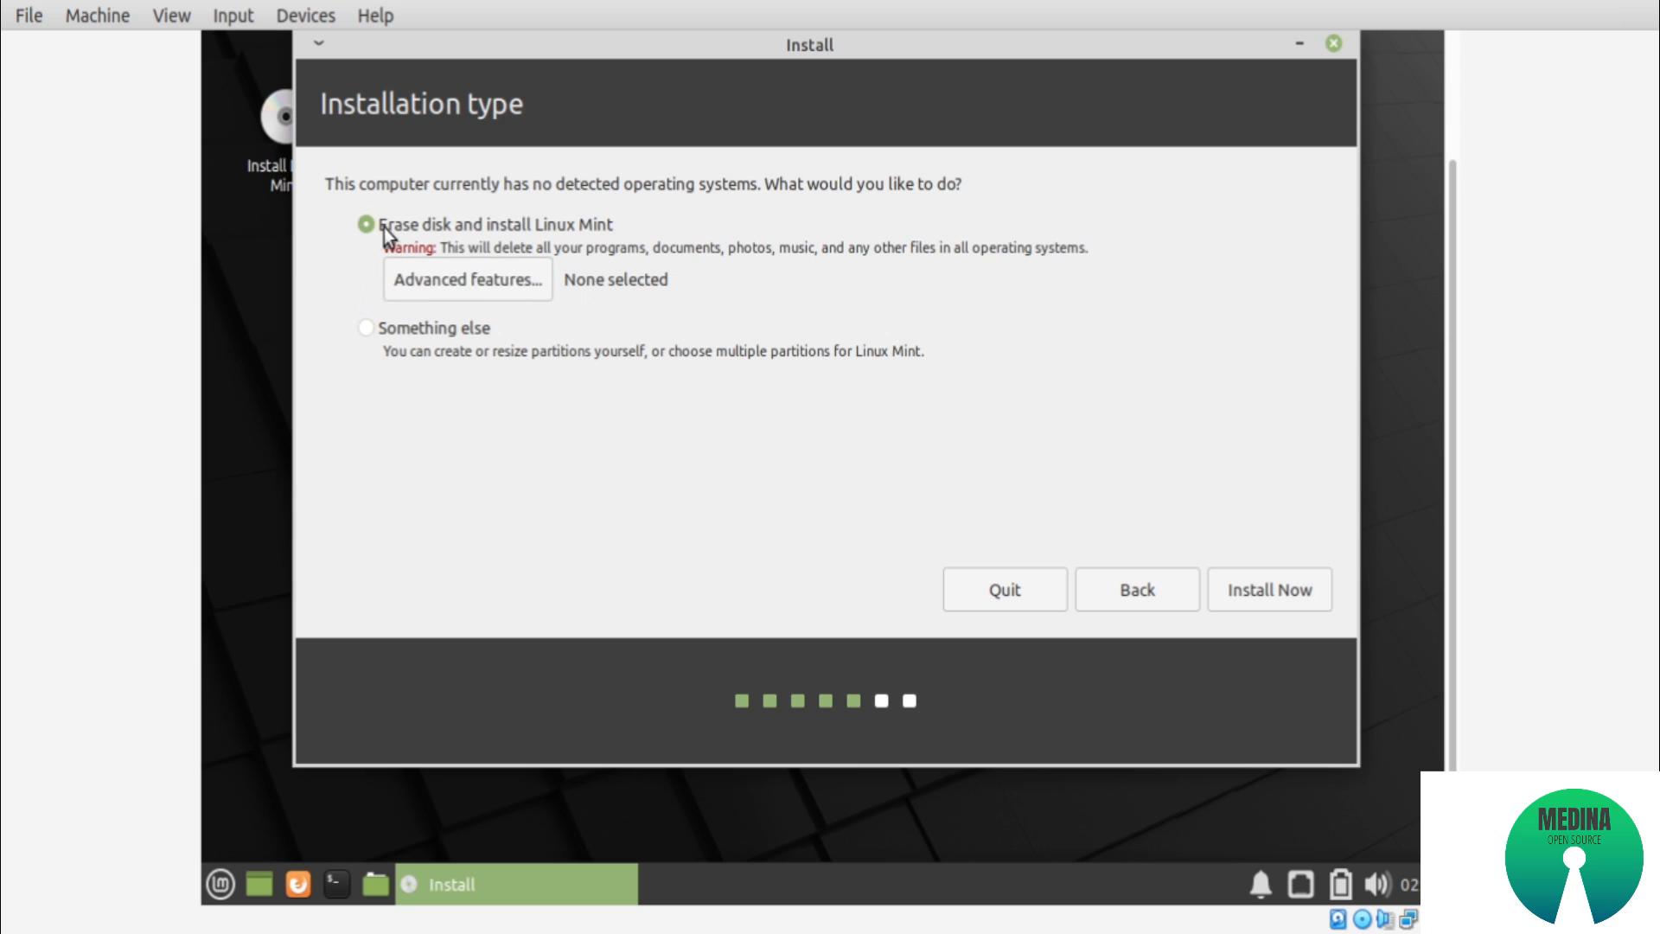
left_click(401, 329)
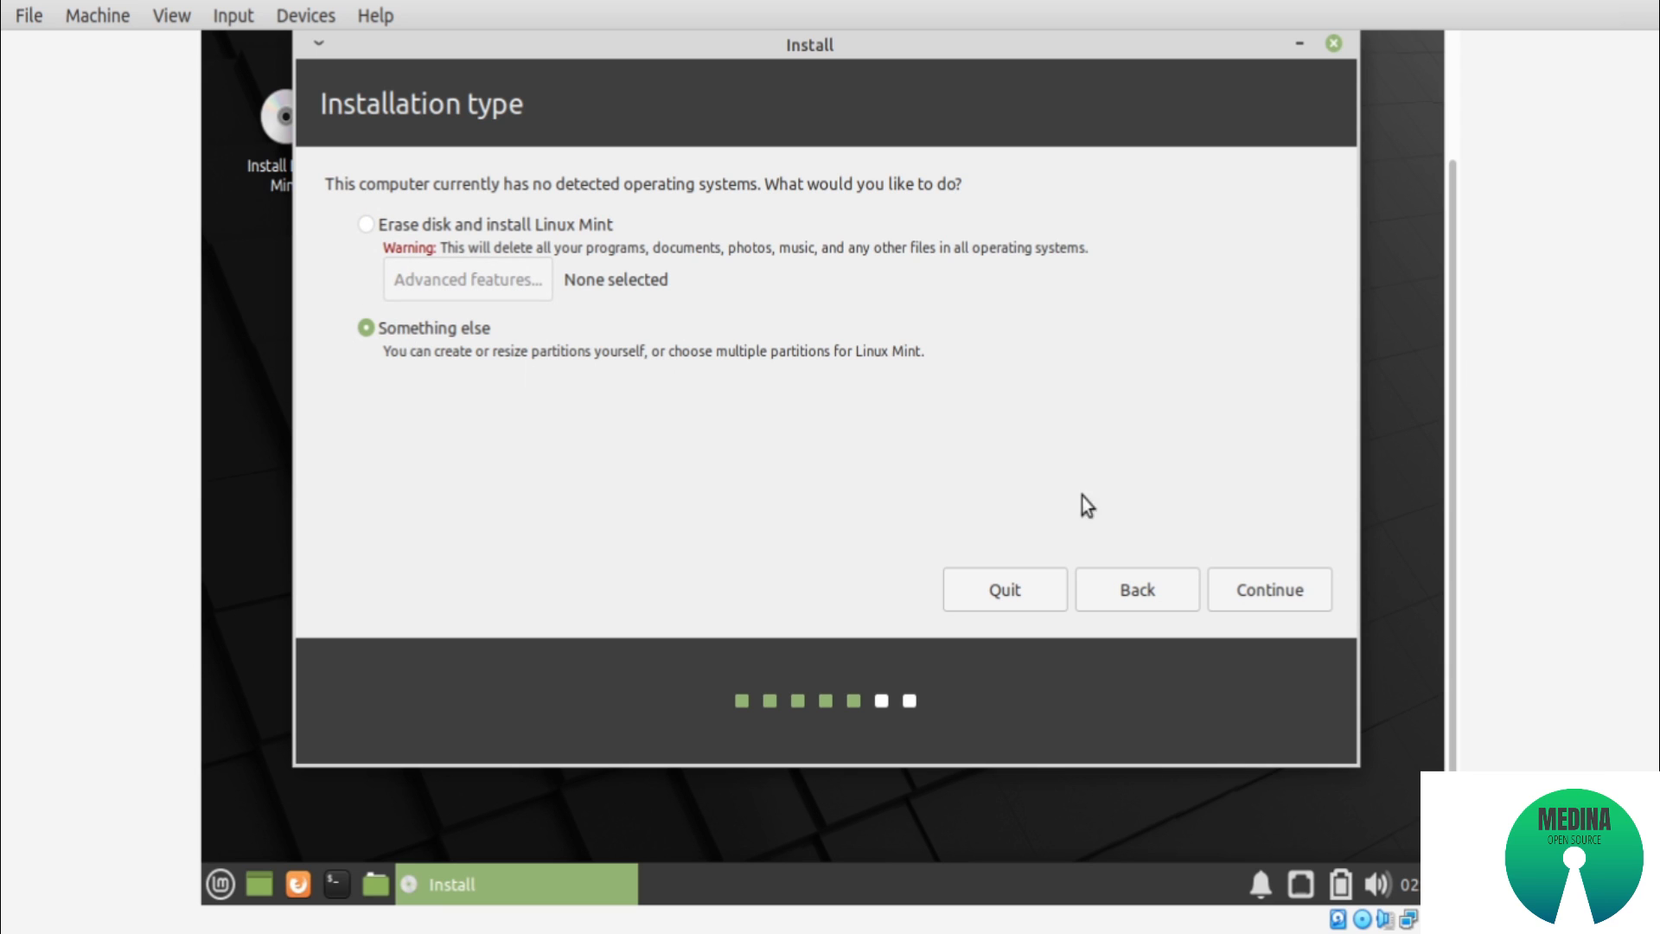
left_click(1248, 593)
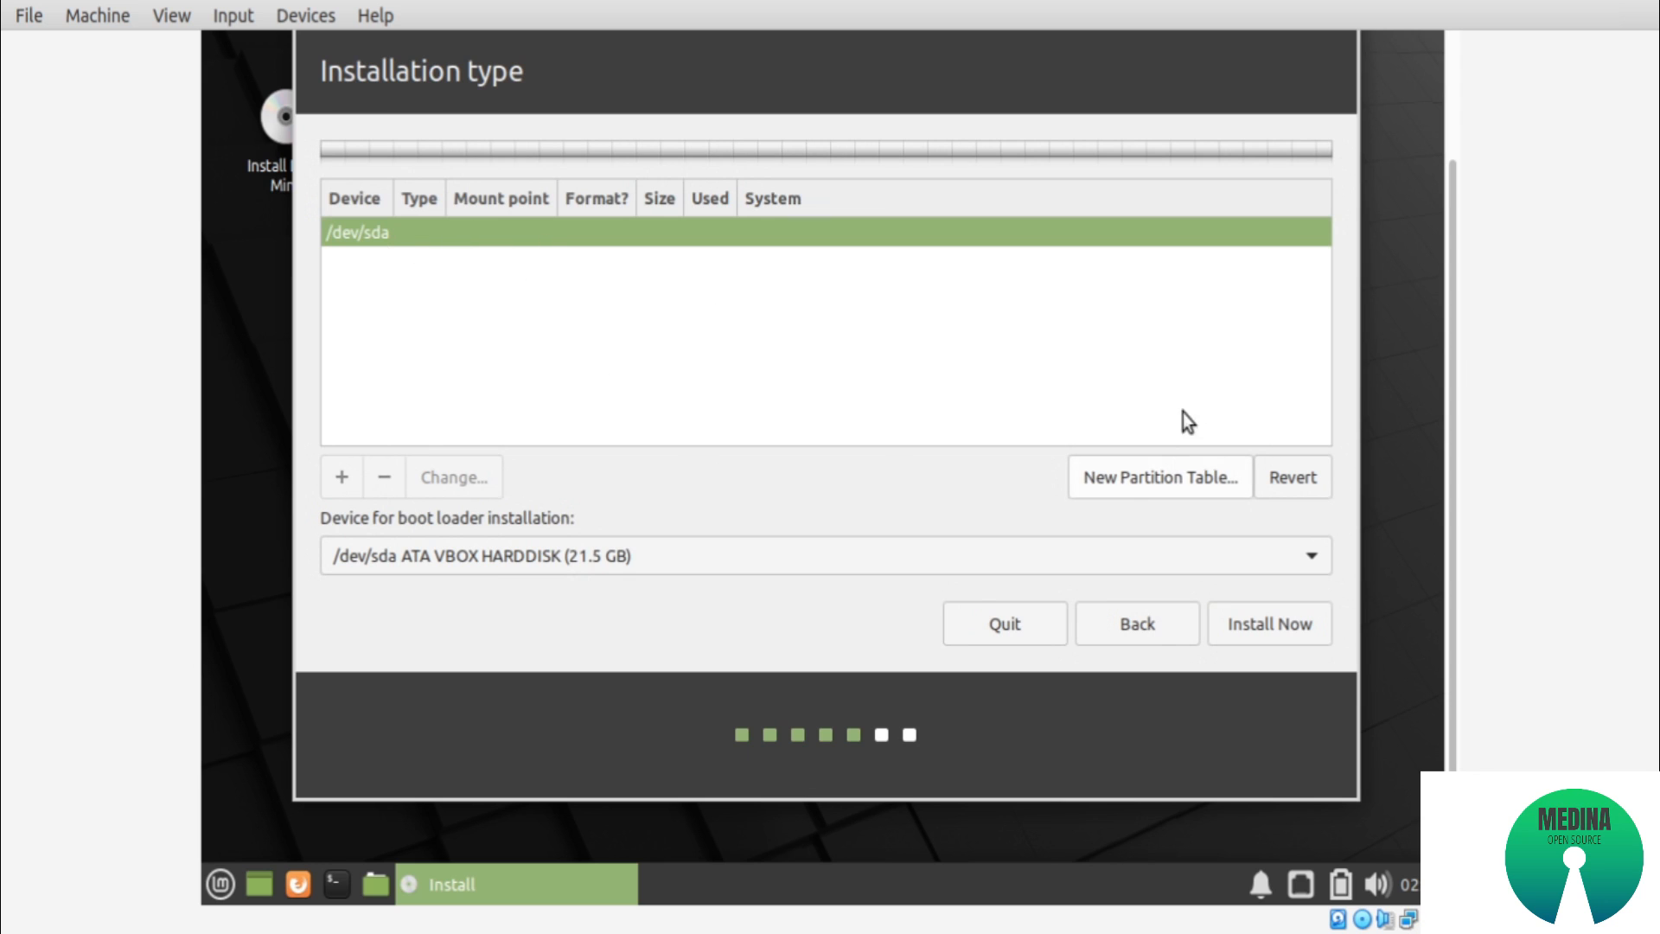
Create a new empty partition table on /dev/sda and add a 4000 MB primary swap area at the beginning of the free space
left_click(1138, 478)
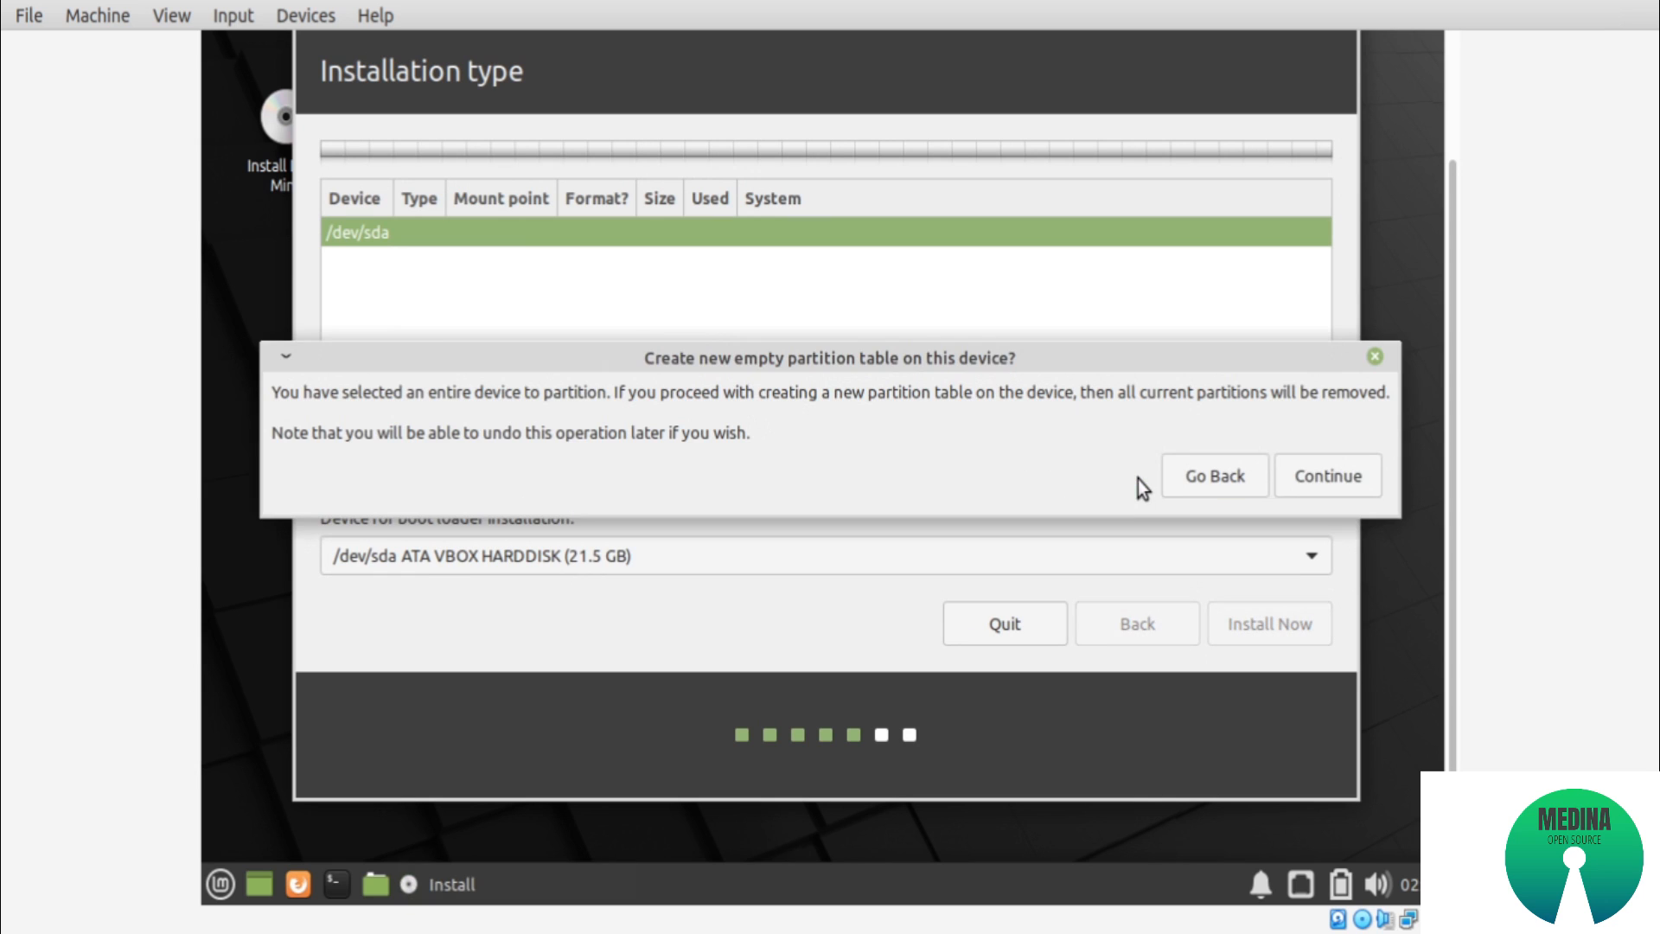
left_click(1313, 480)
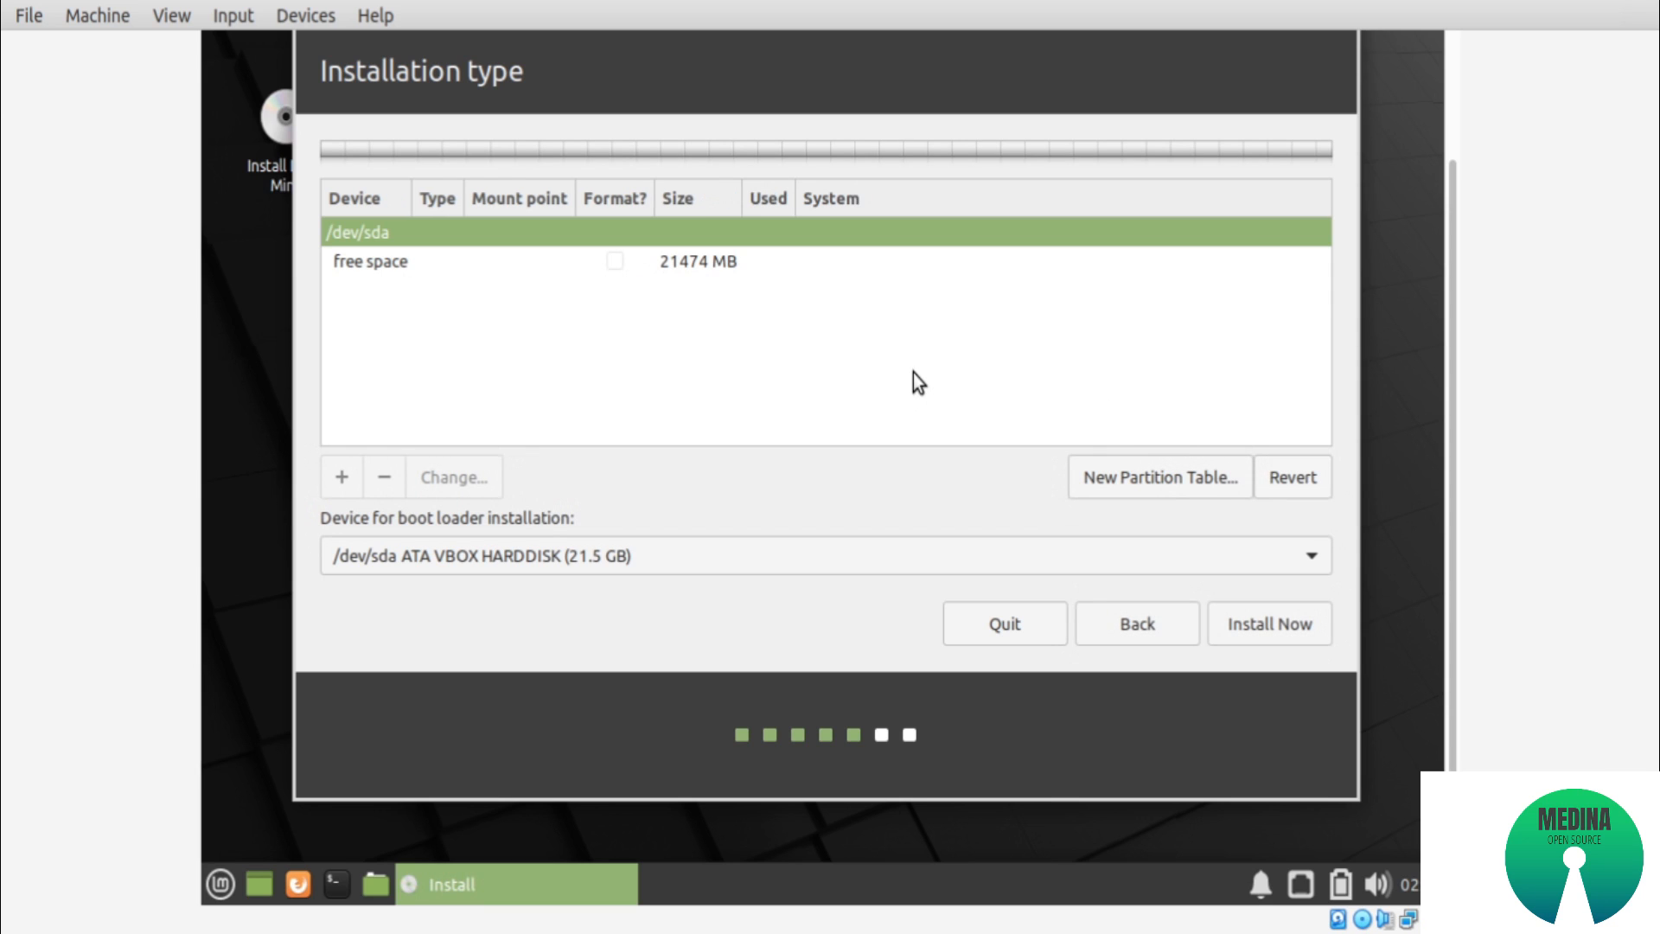
left_click(656, 268)
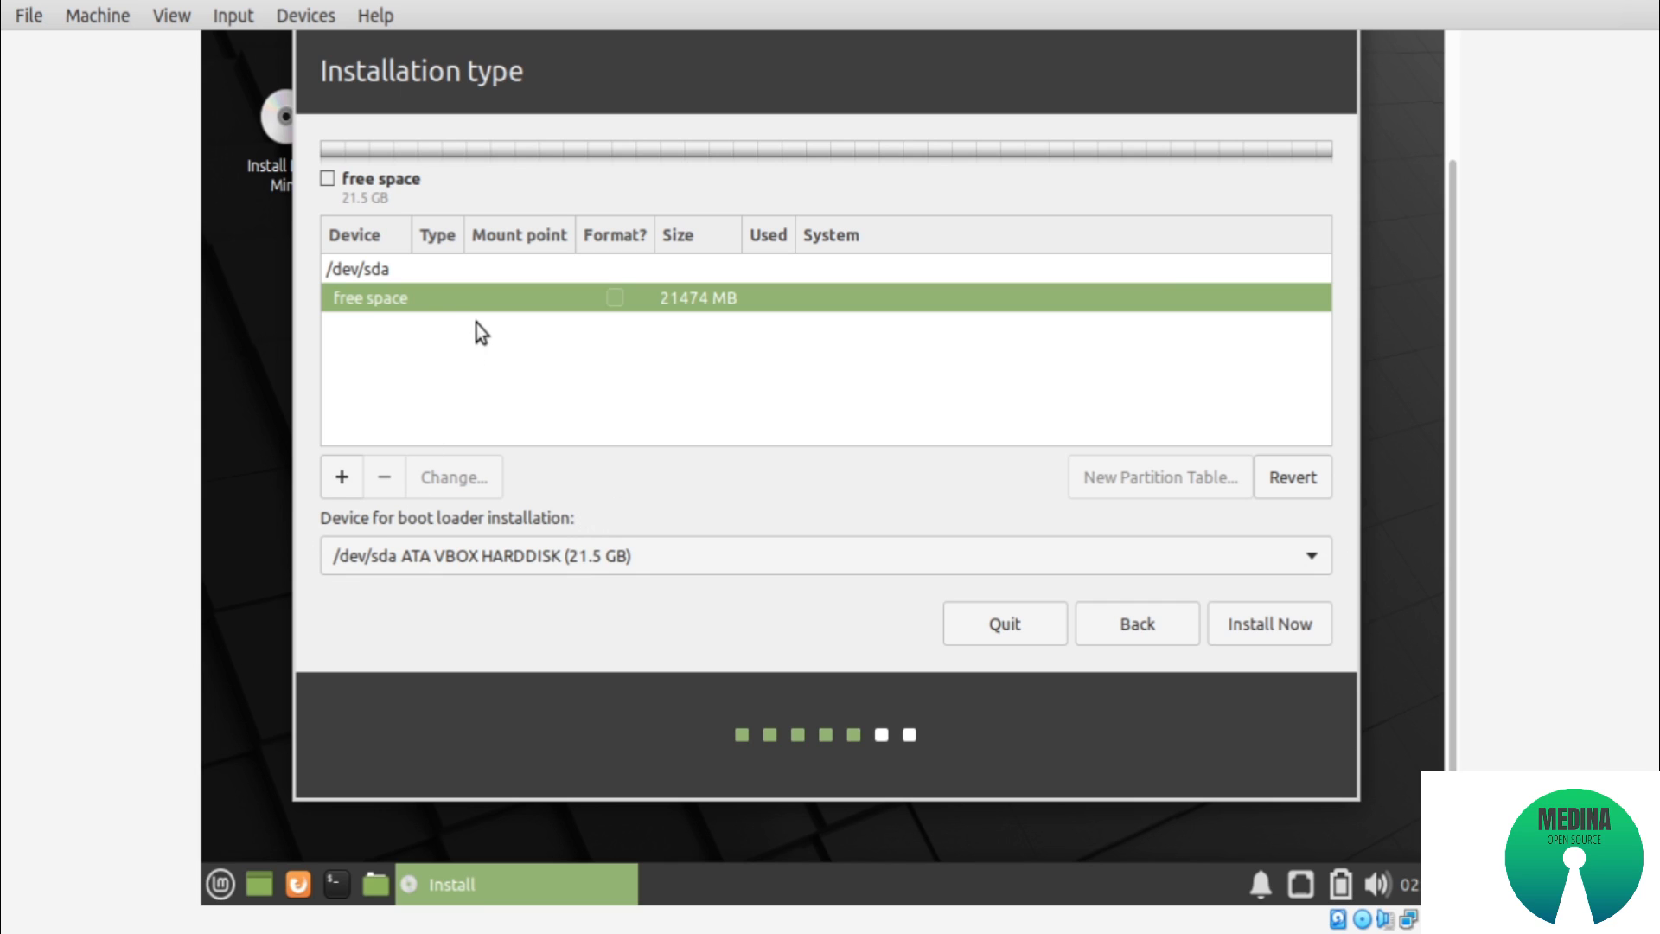
left_click(341, 490)
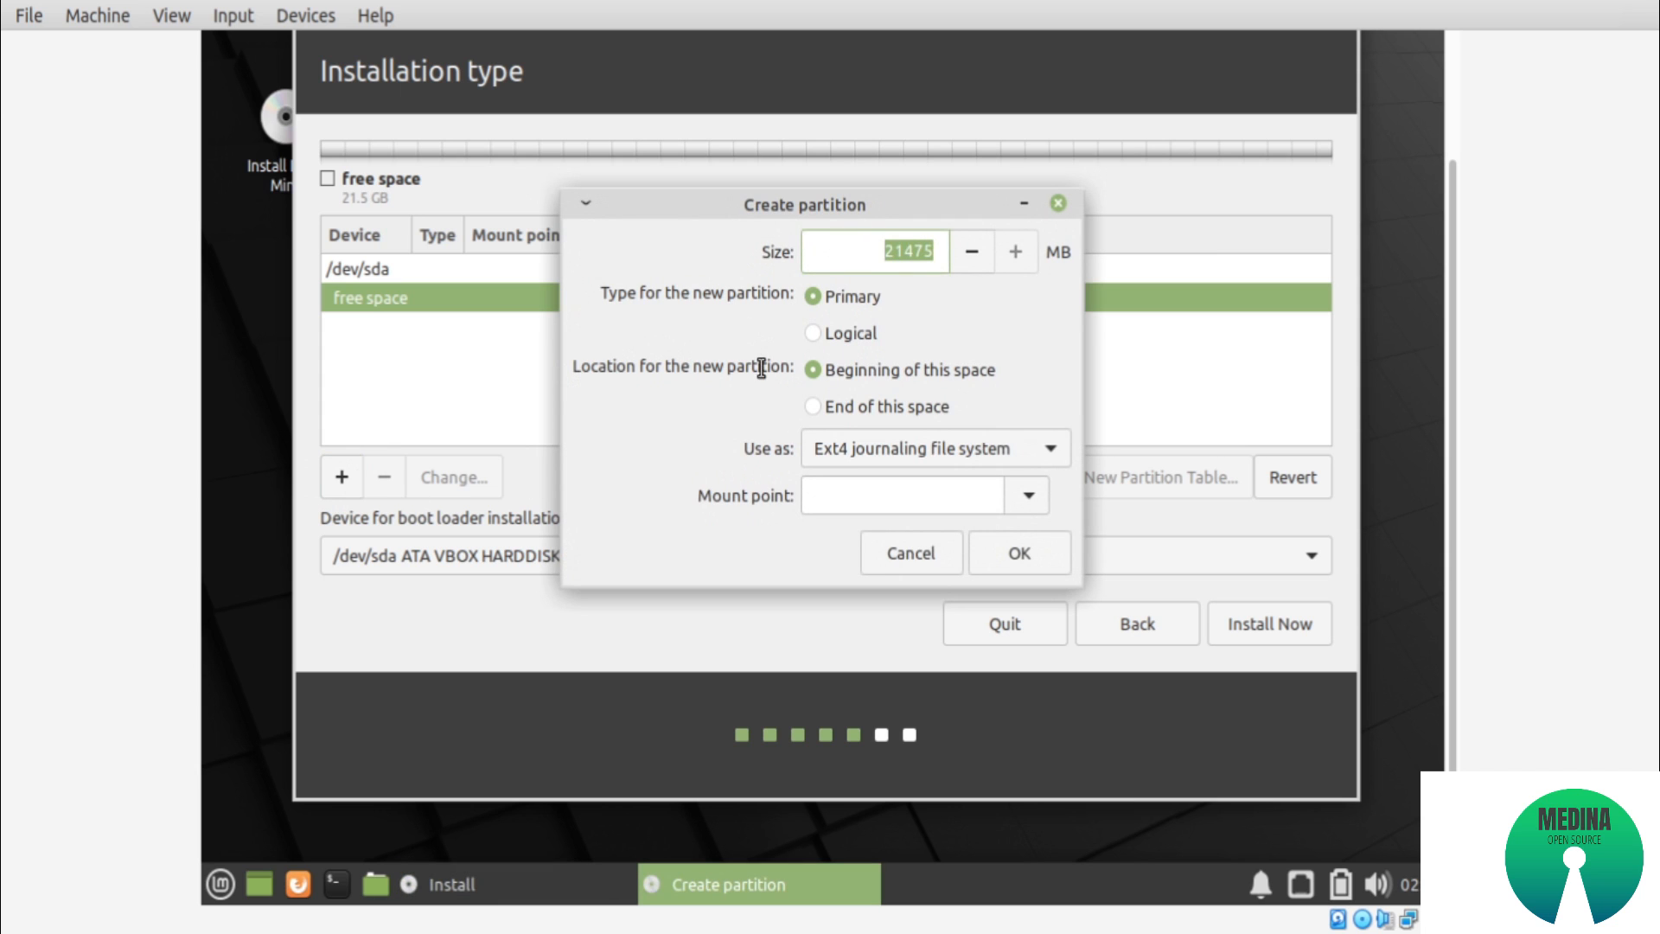
left_click(857, 447)
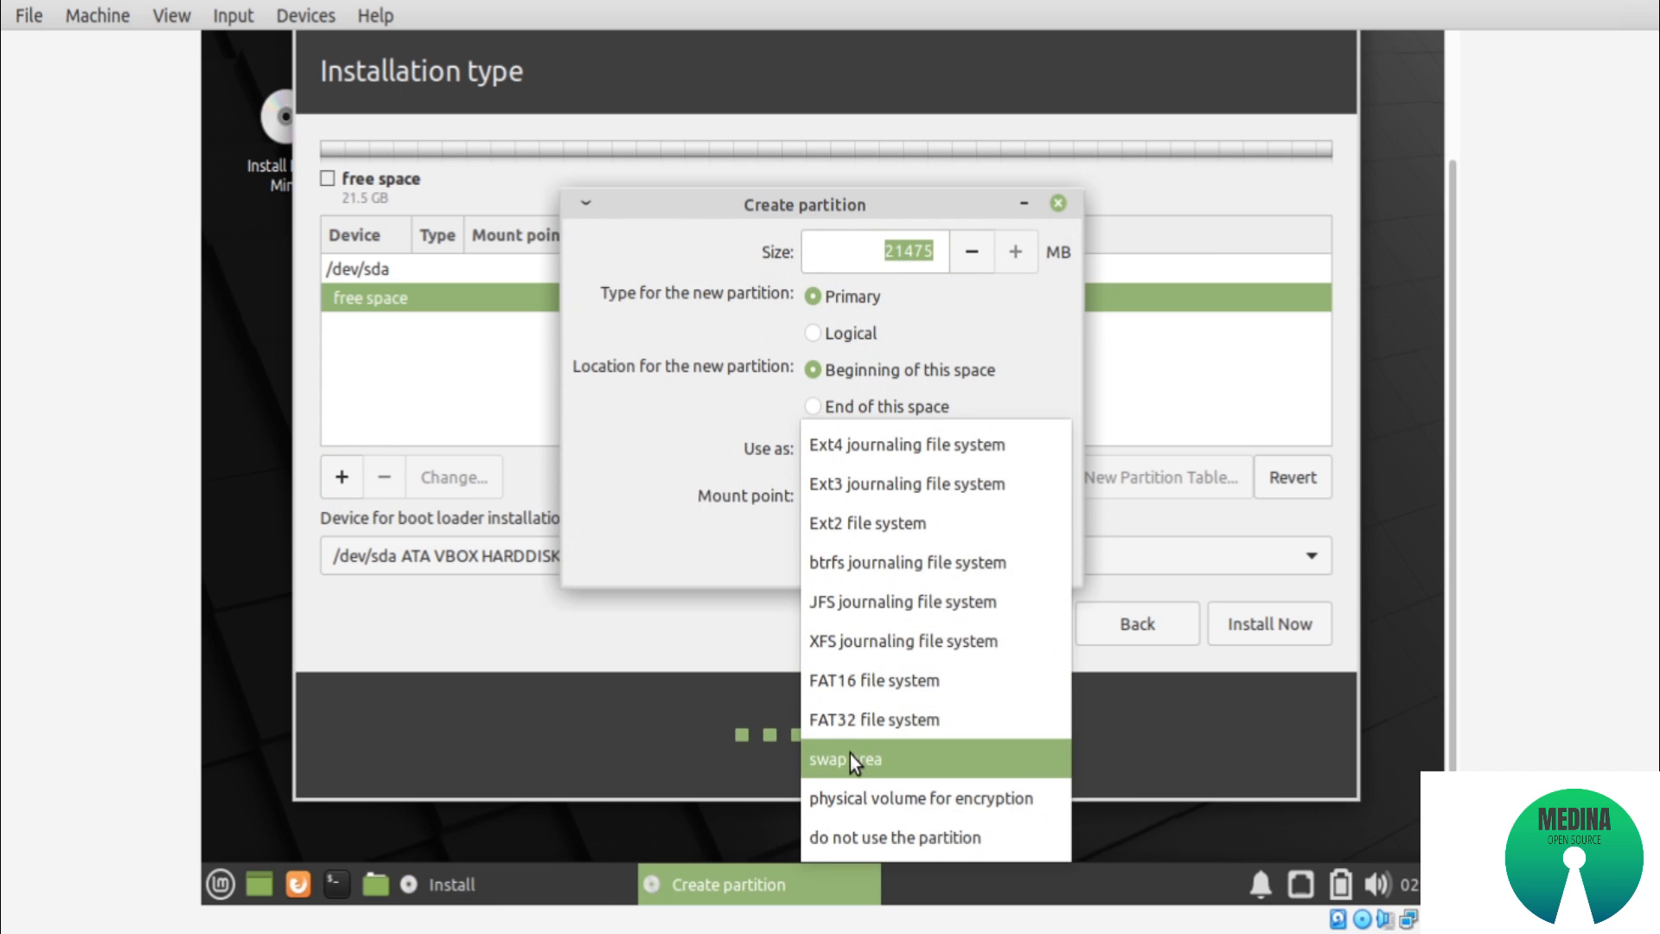
left_click(849, 758)
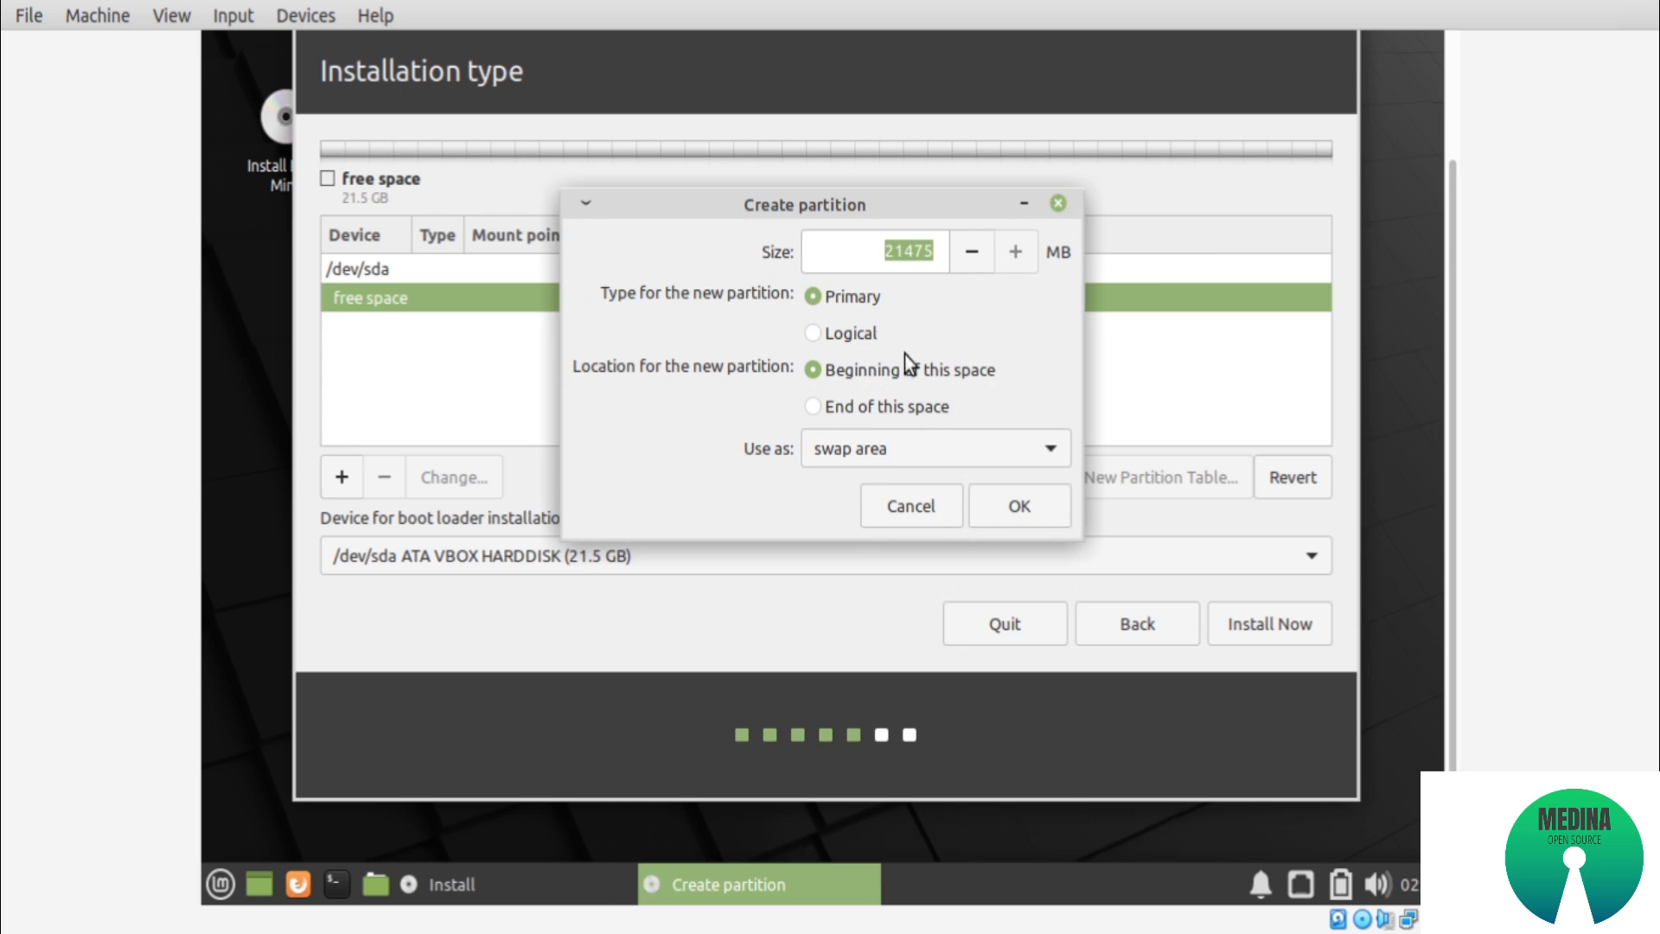
left_click_drag(884, 253, 937, 255)
left_click(998, 510)
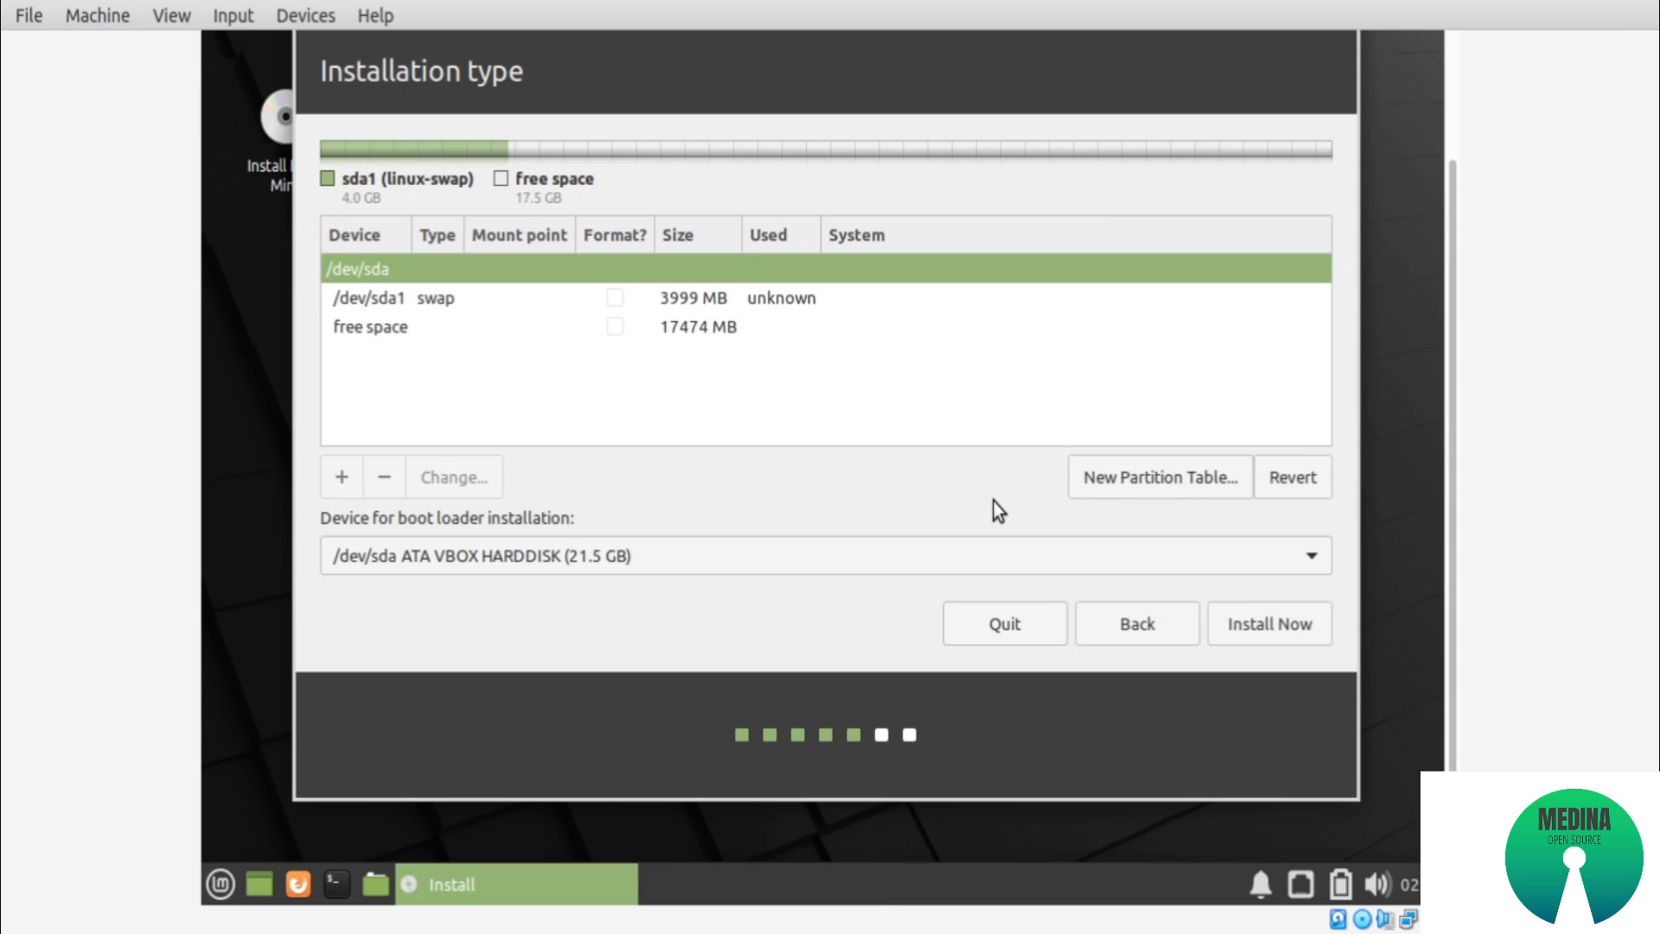
Create a primary Ext4 partition in all the remaining free space with the mount point /
left_click(554, 328)
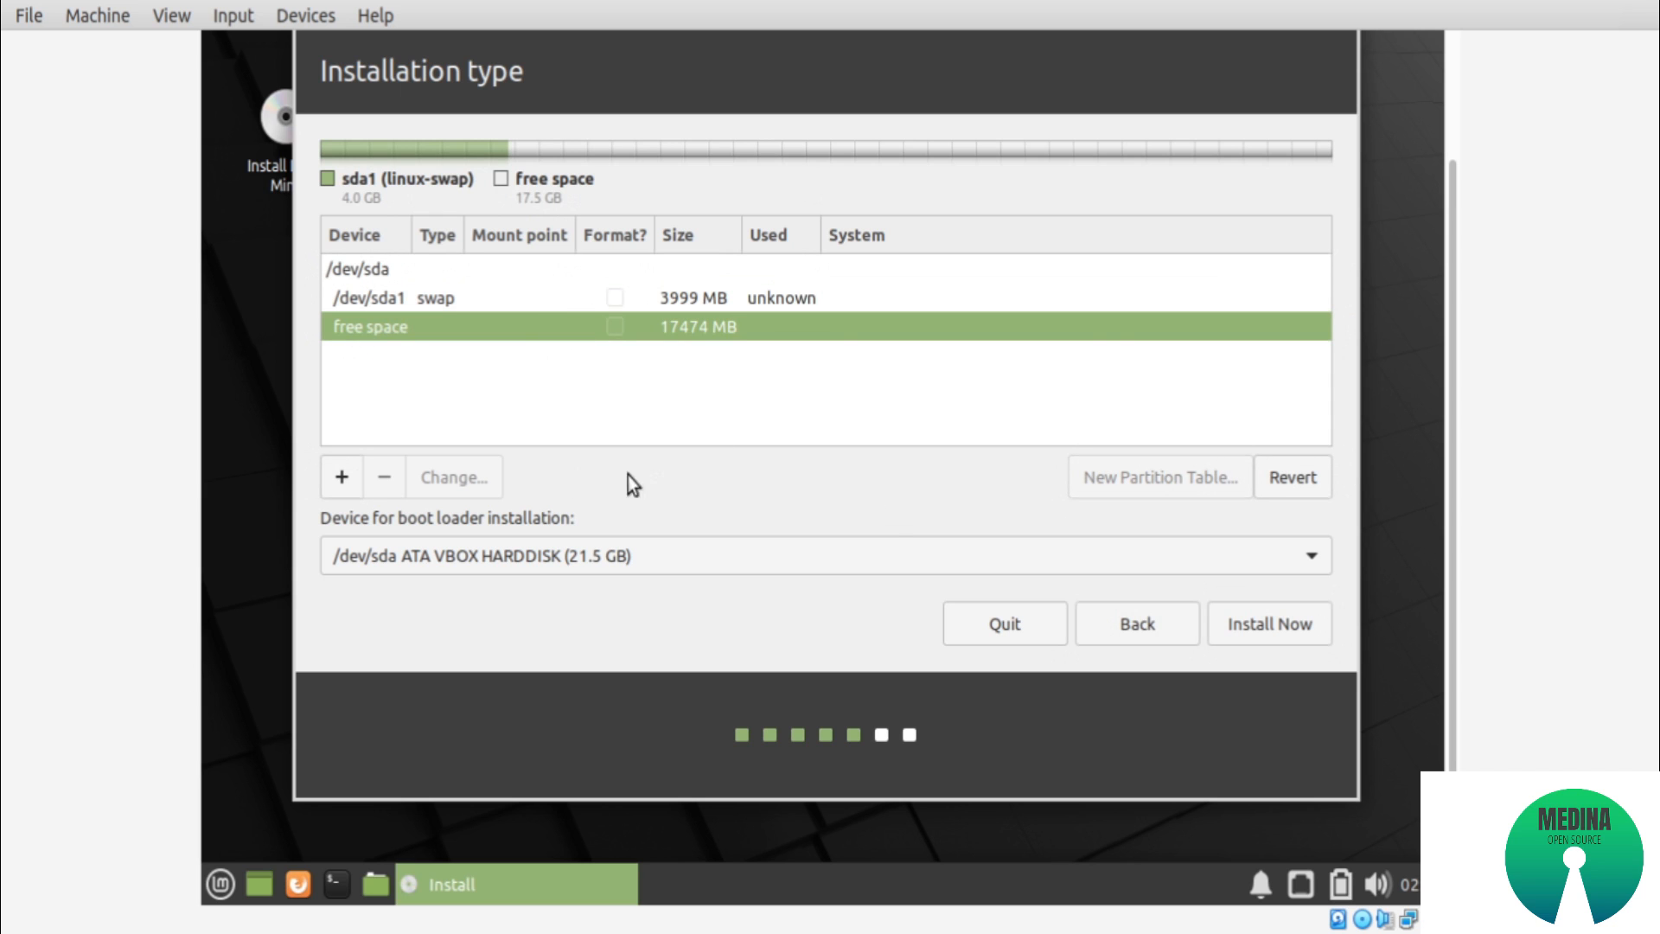
left_click(340, 477)
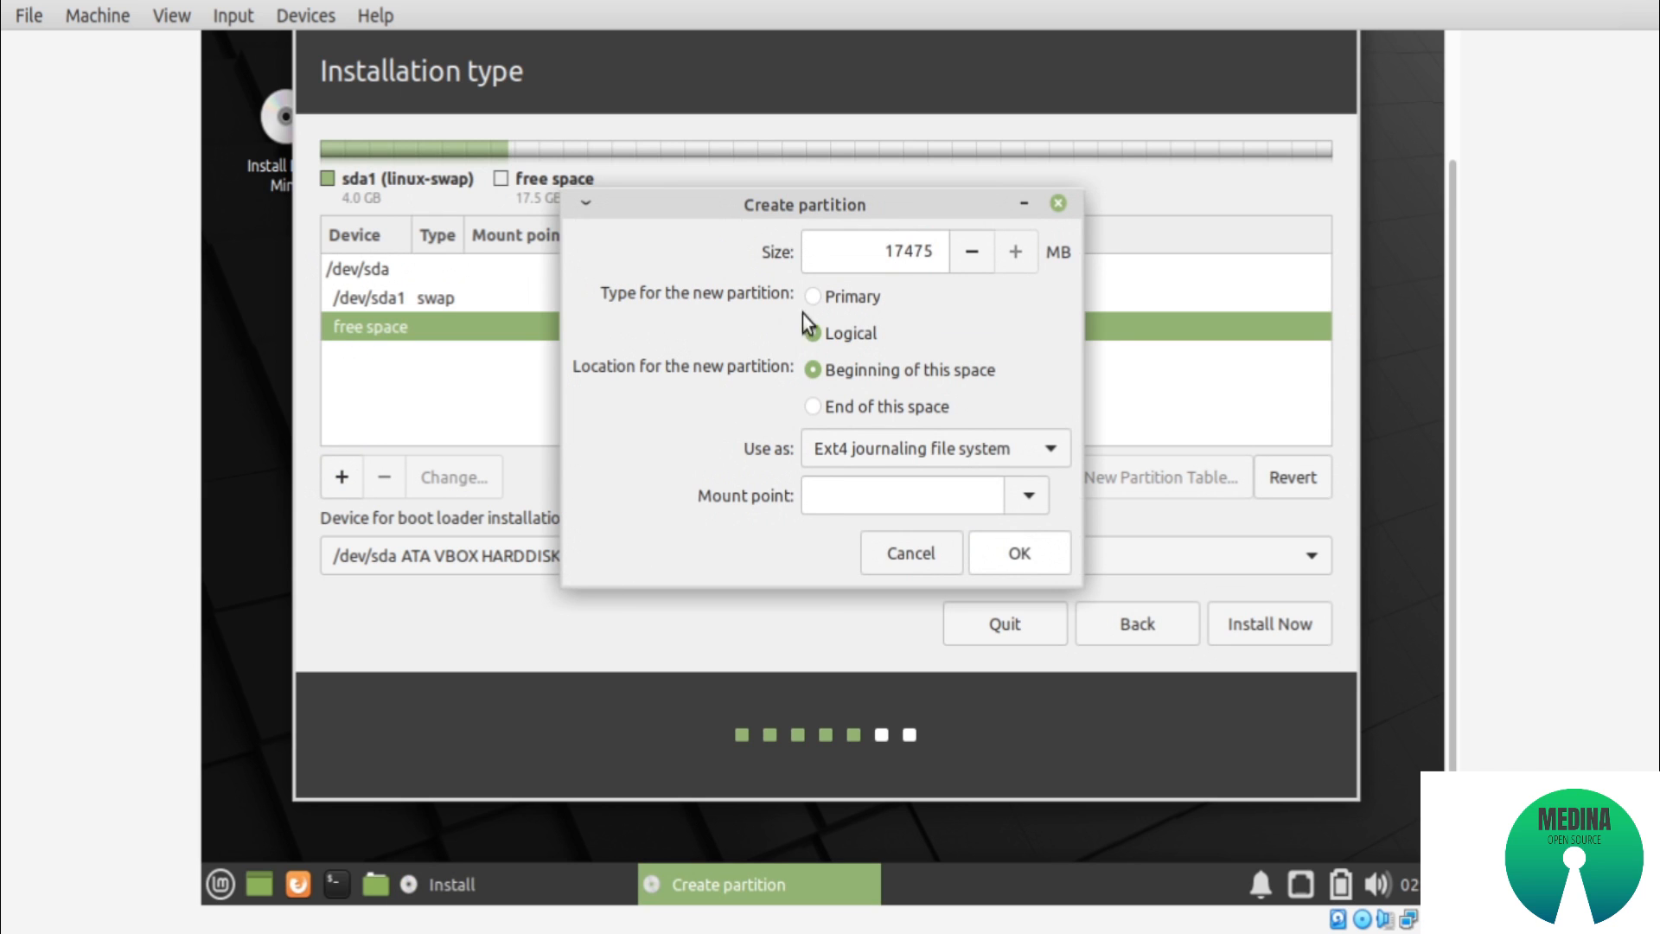
left_click(849, 298)
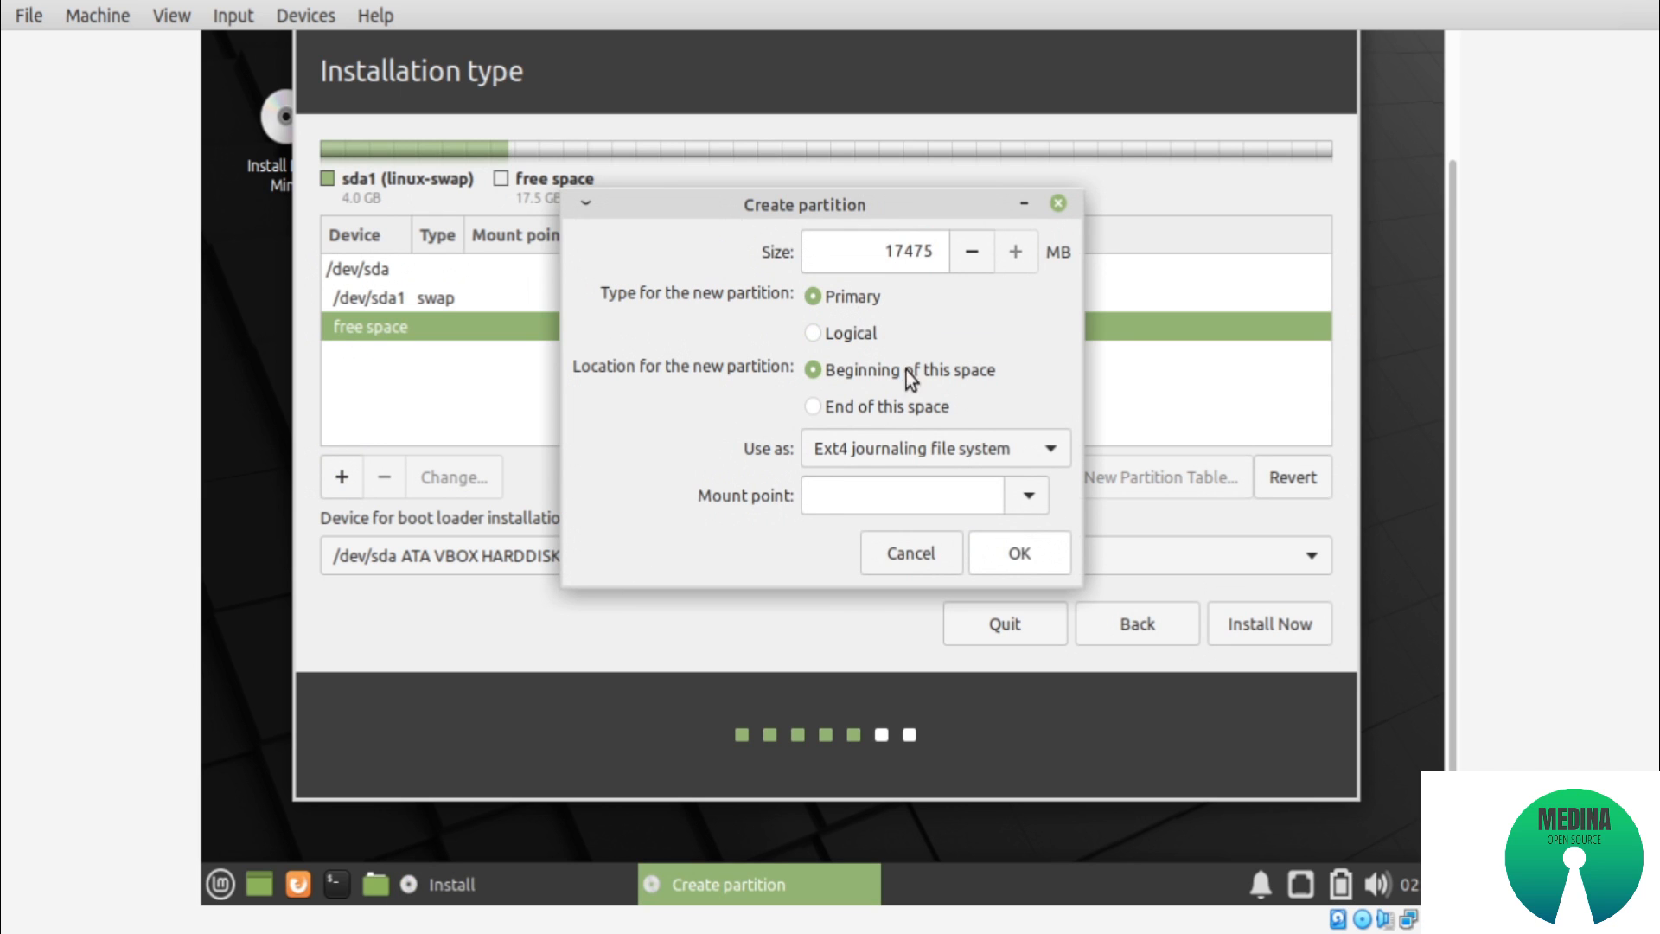
left_click(882, 444)
left_click(882, 444)
left_click(1024, 499)
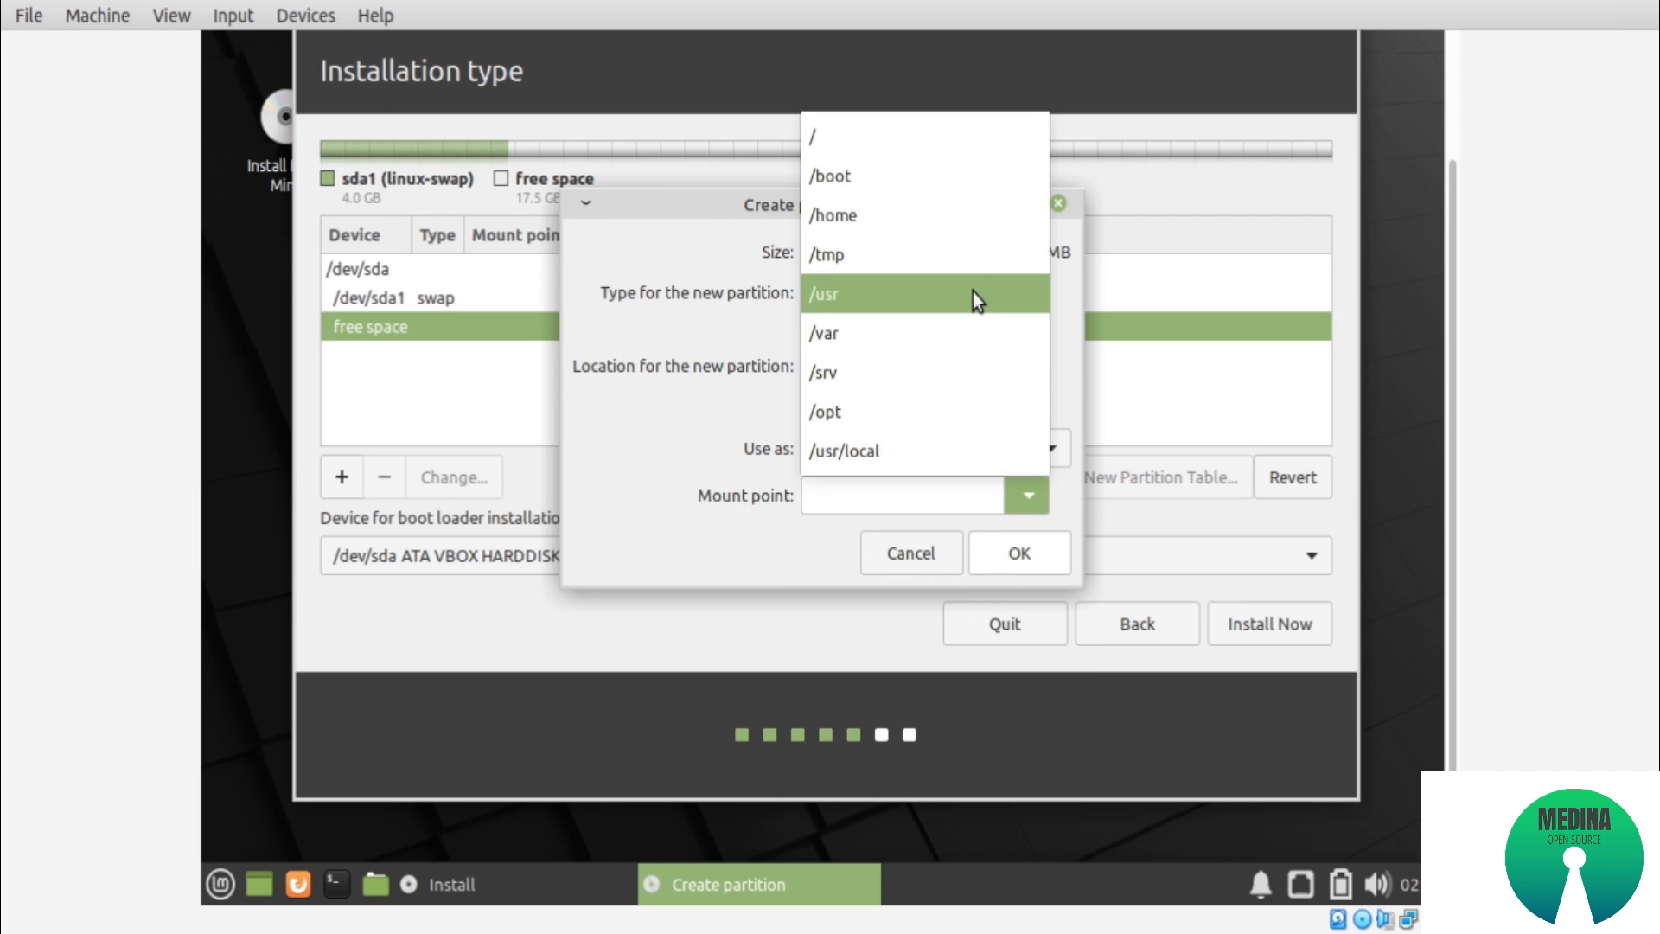
left_click(896, 143)
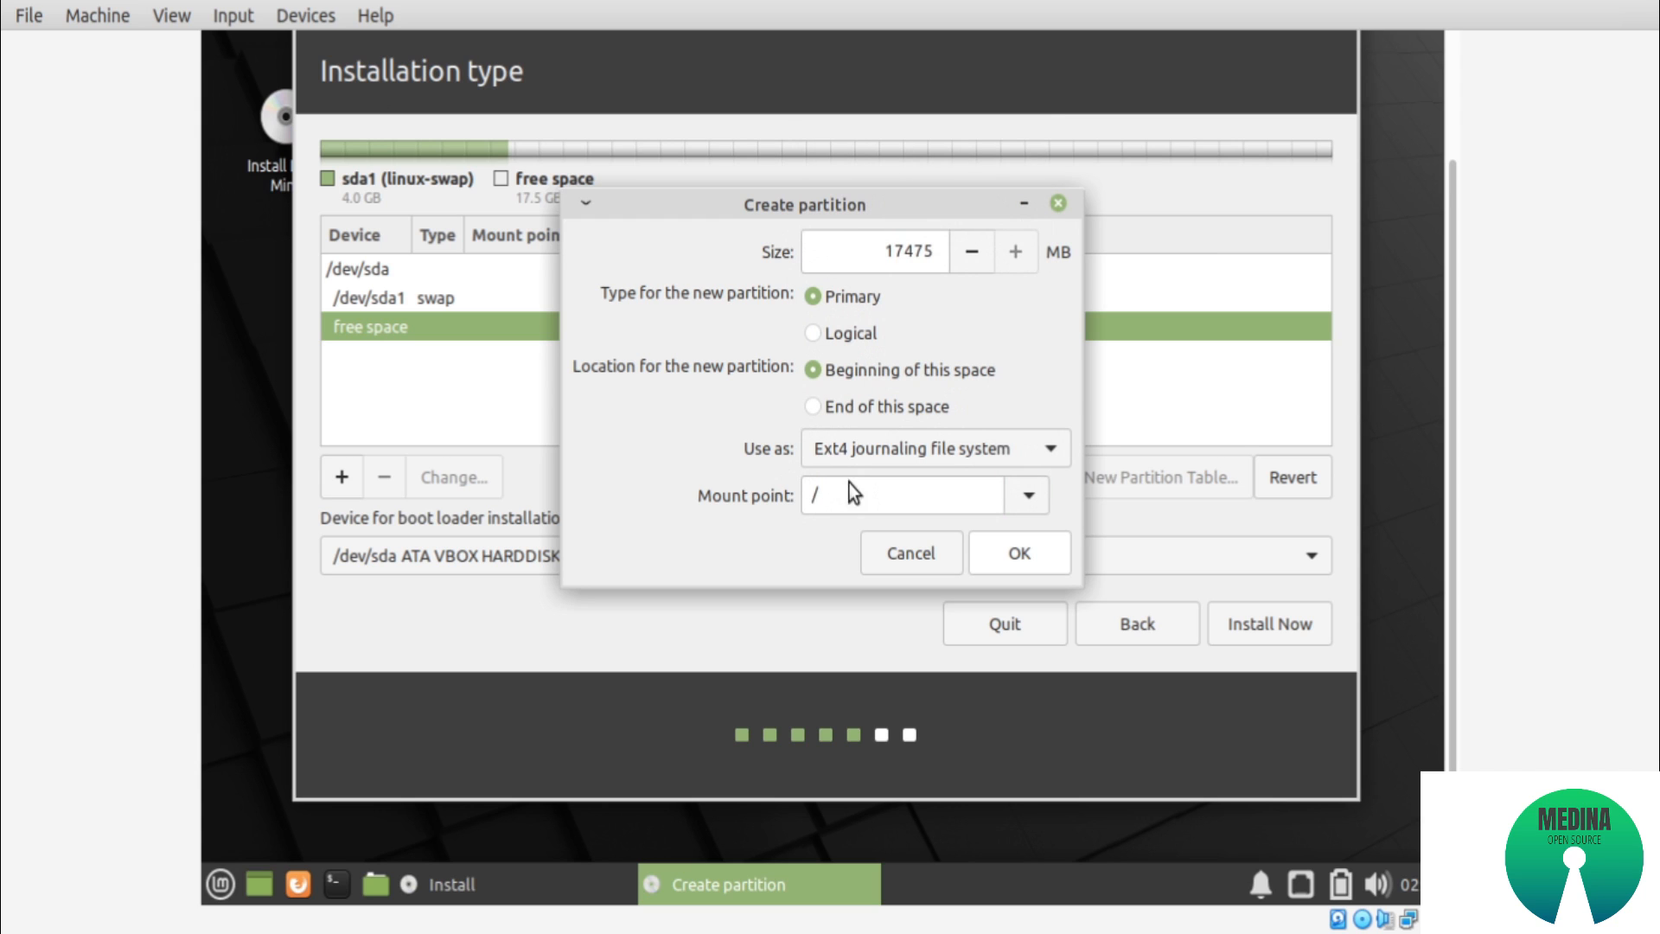
left_click(1015, 501)
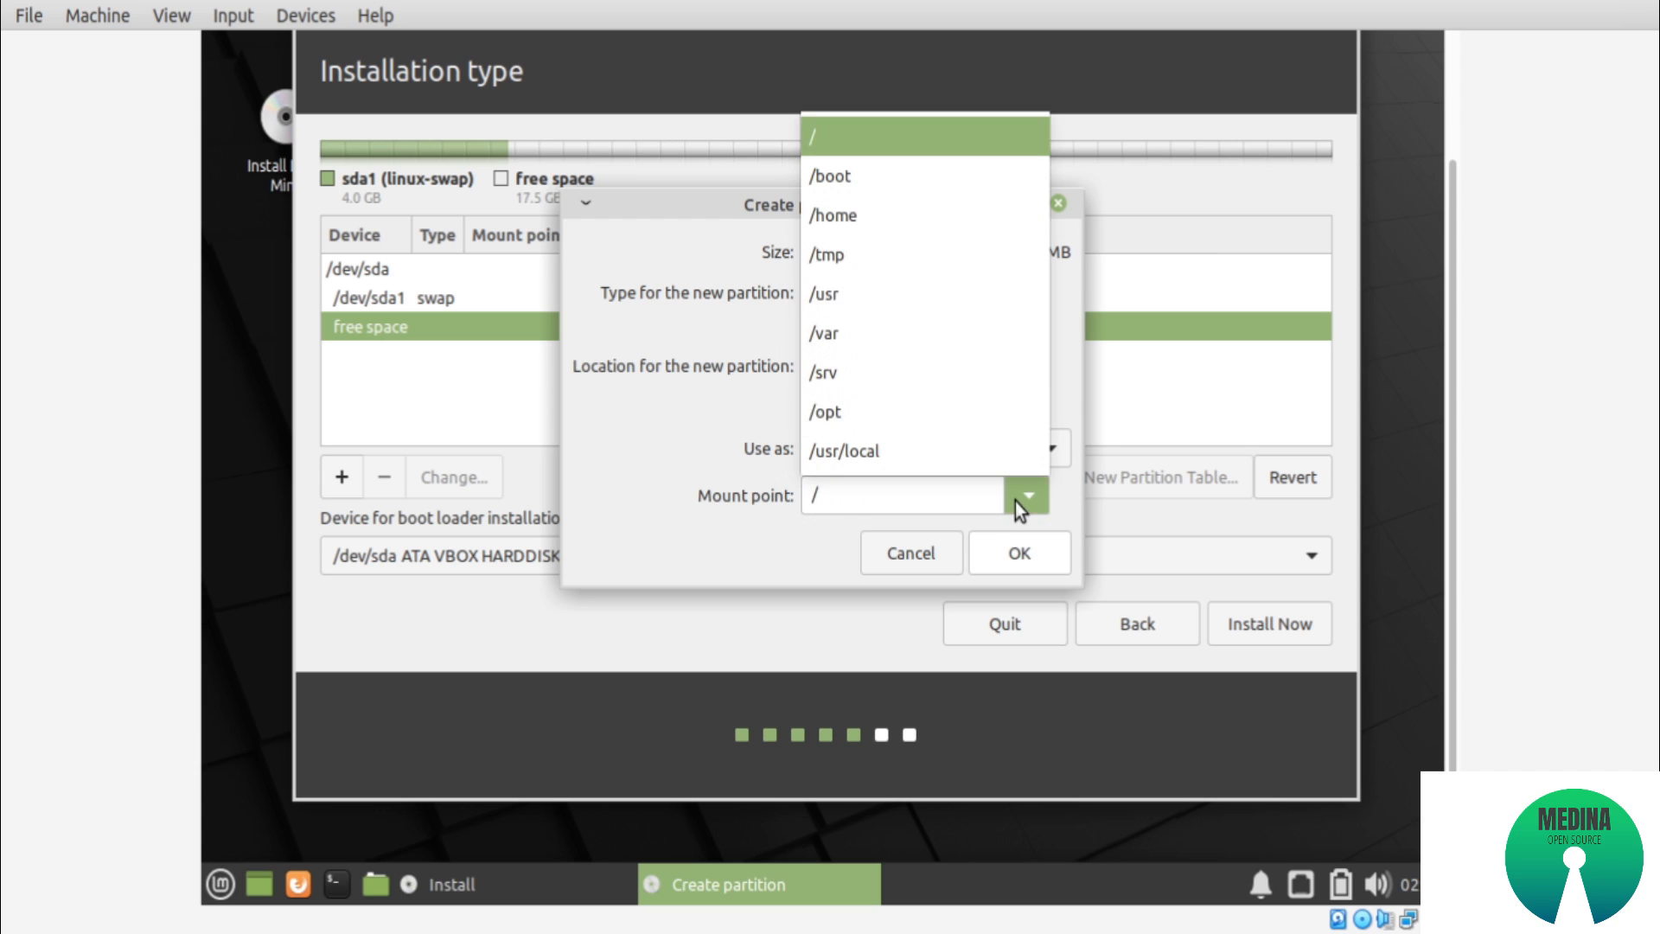
left_click(837, 138)
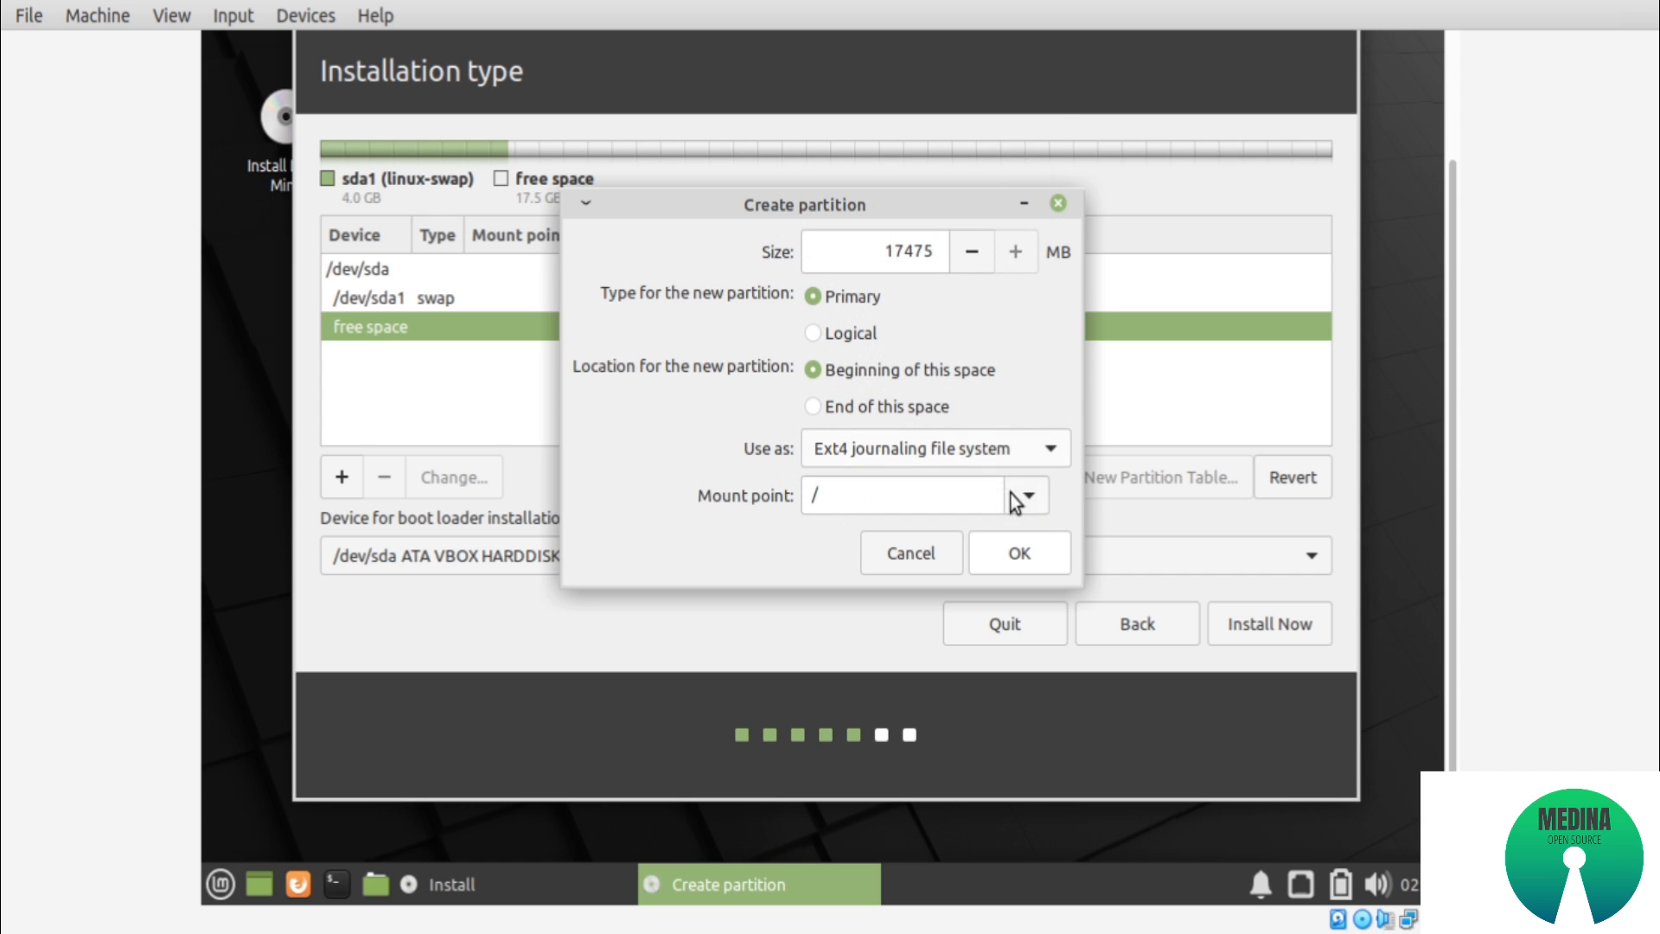
left_click(1007, 558)
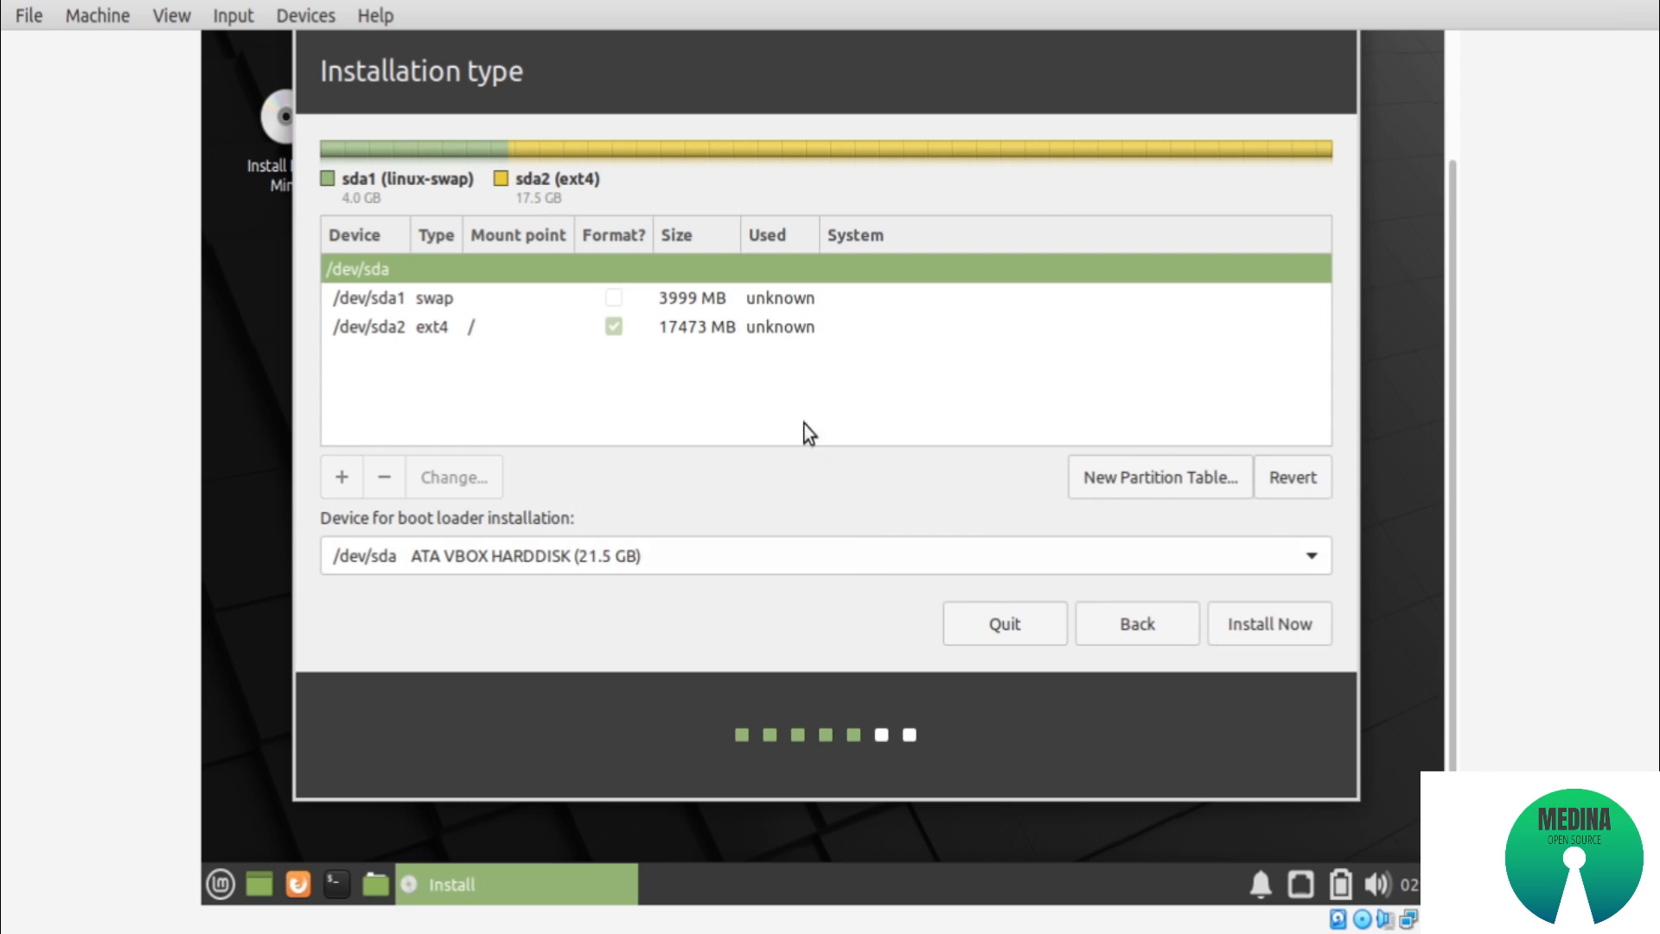
Start the installation, confirm writing the partition changes to disk, and set the time zone location to Jakarta
left_click(1254, 624)
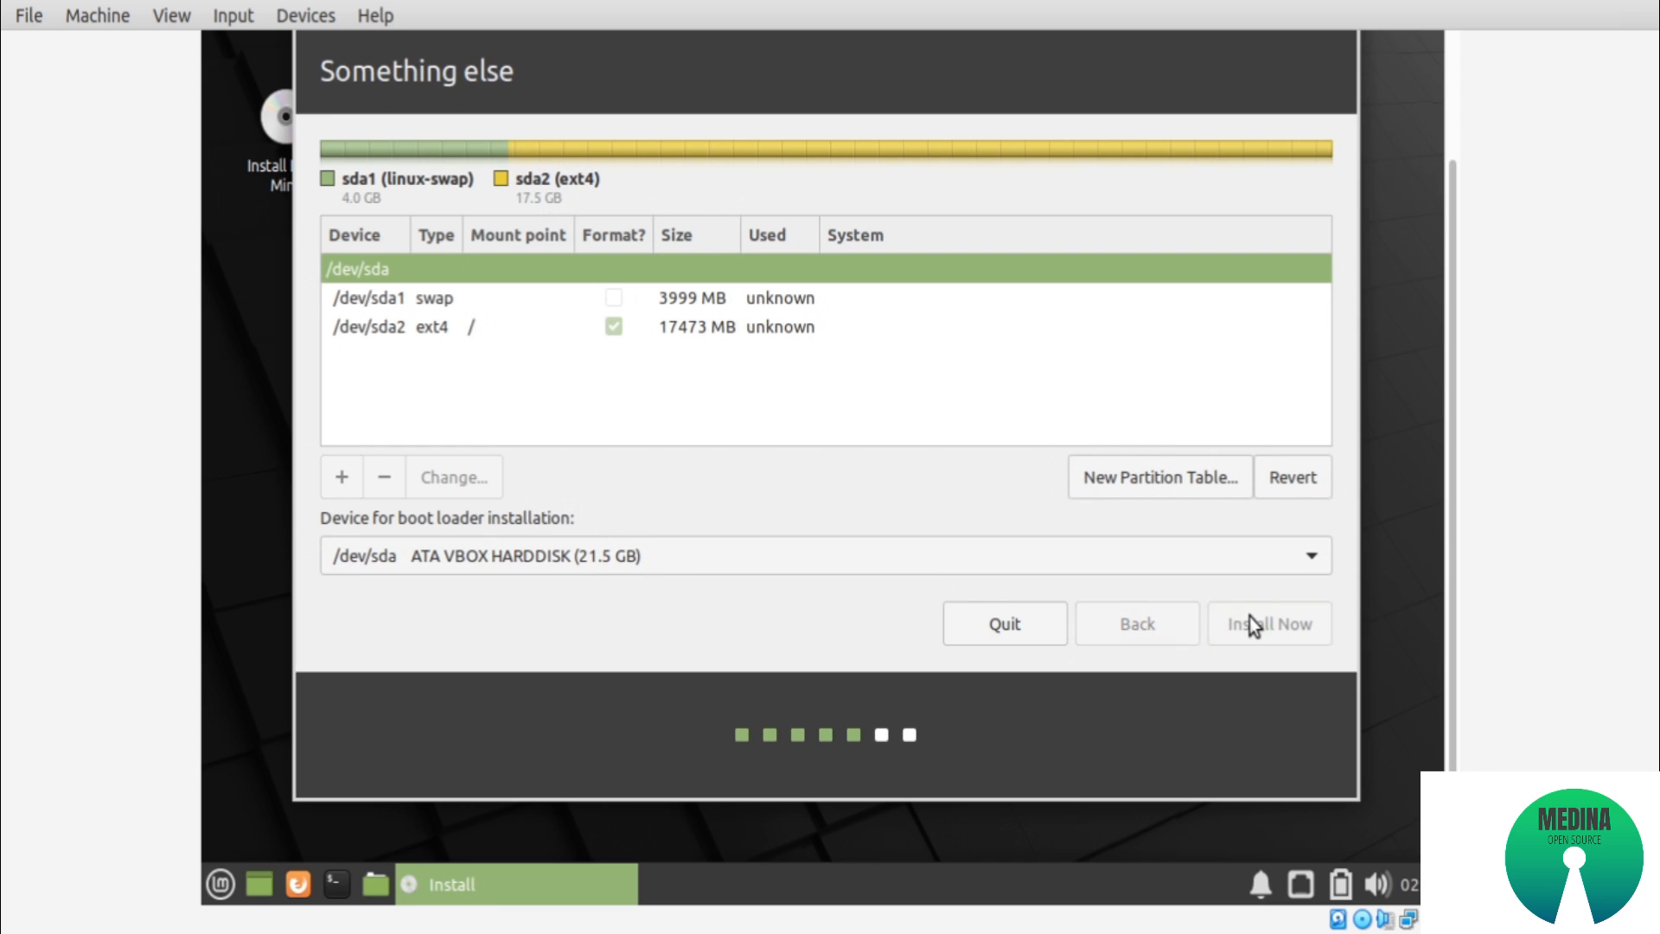
left_click(1243, 540)
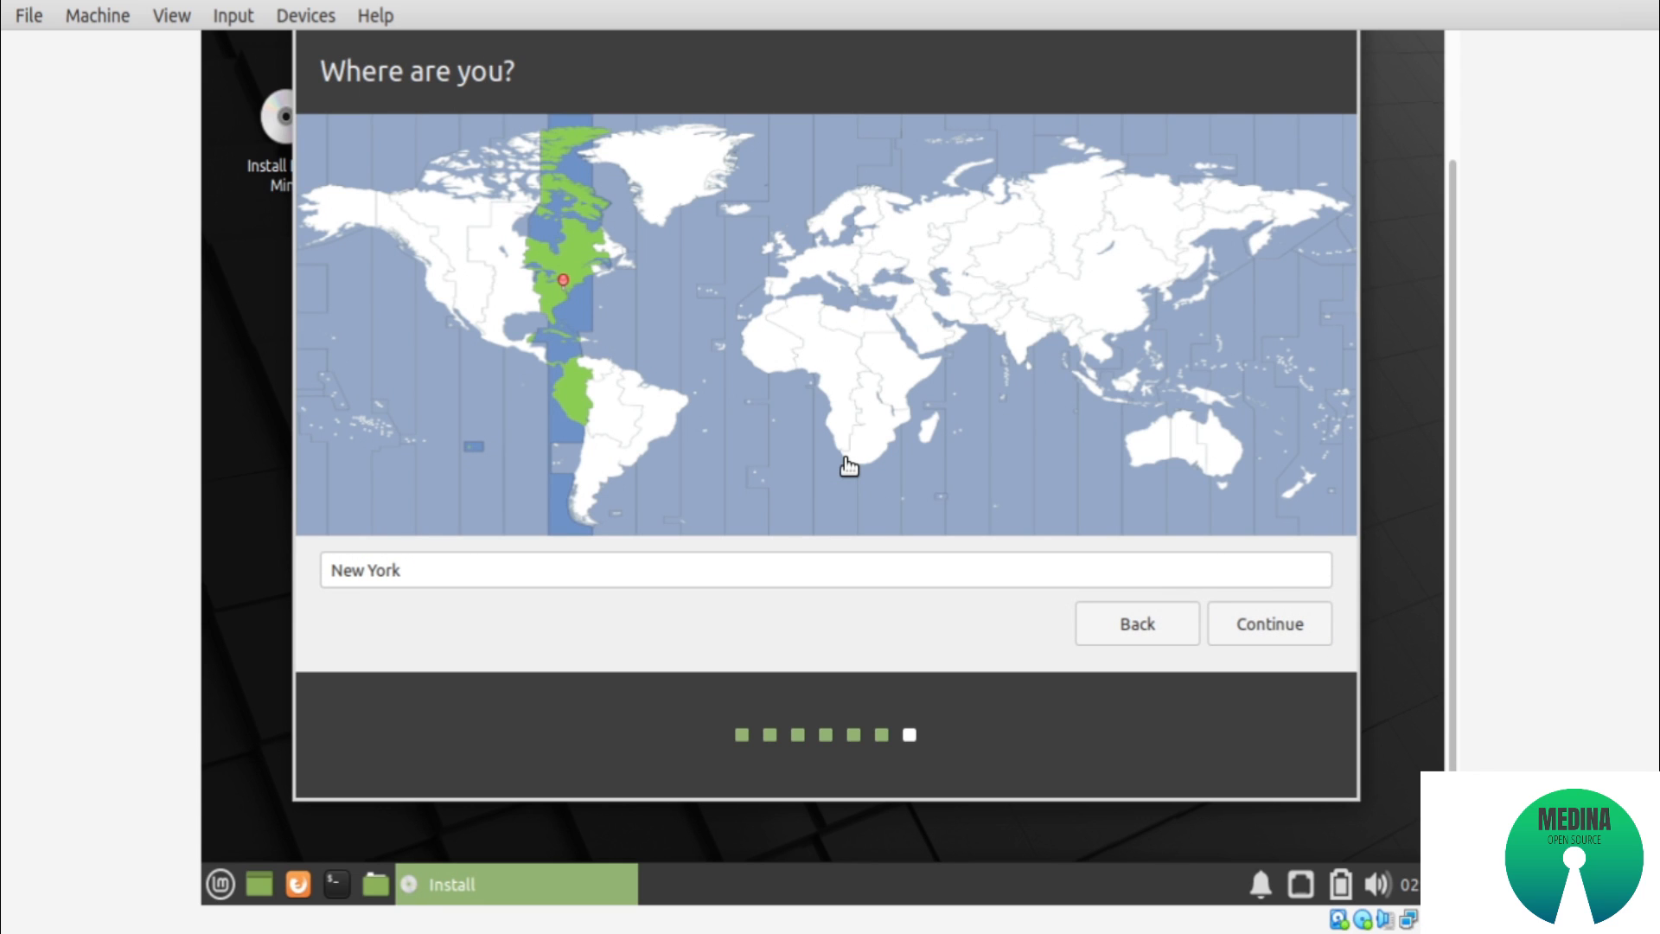
left_click(1121, 412)
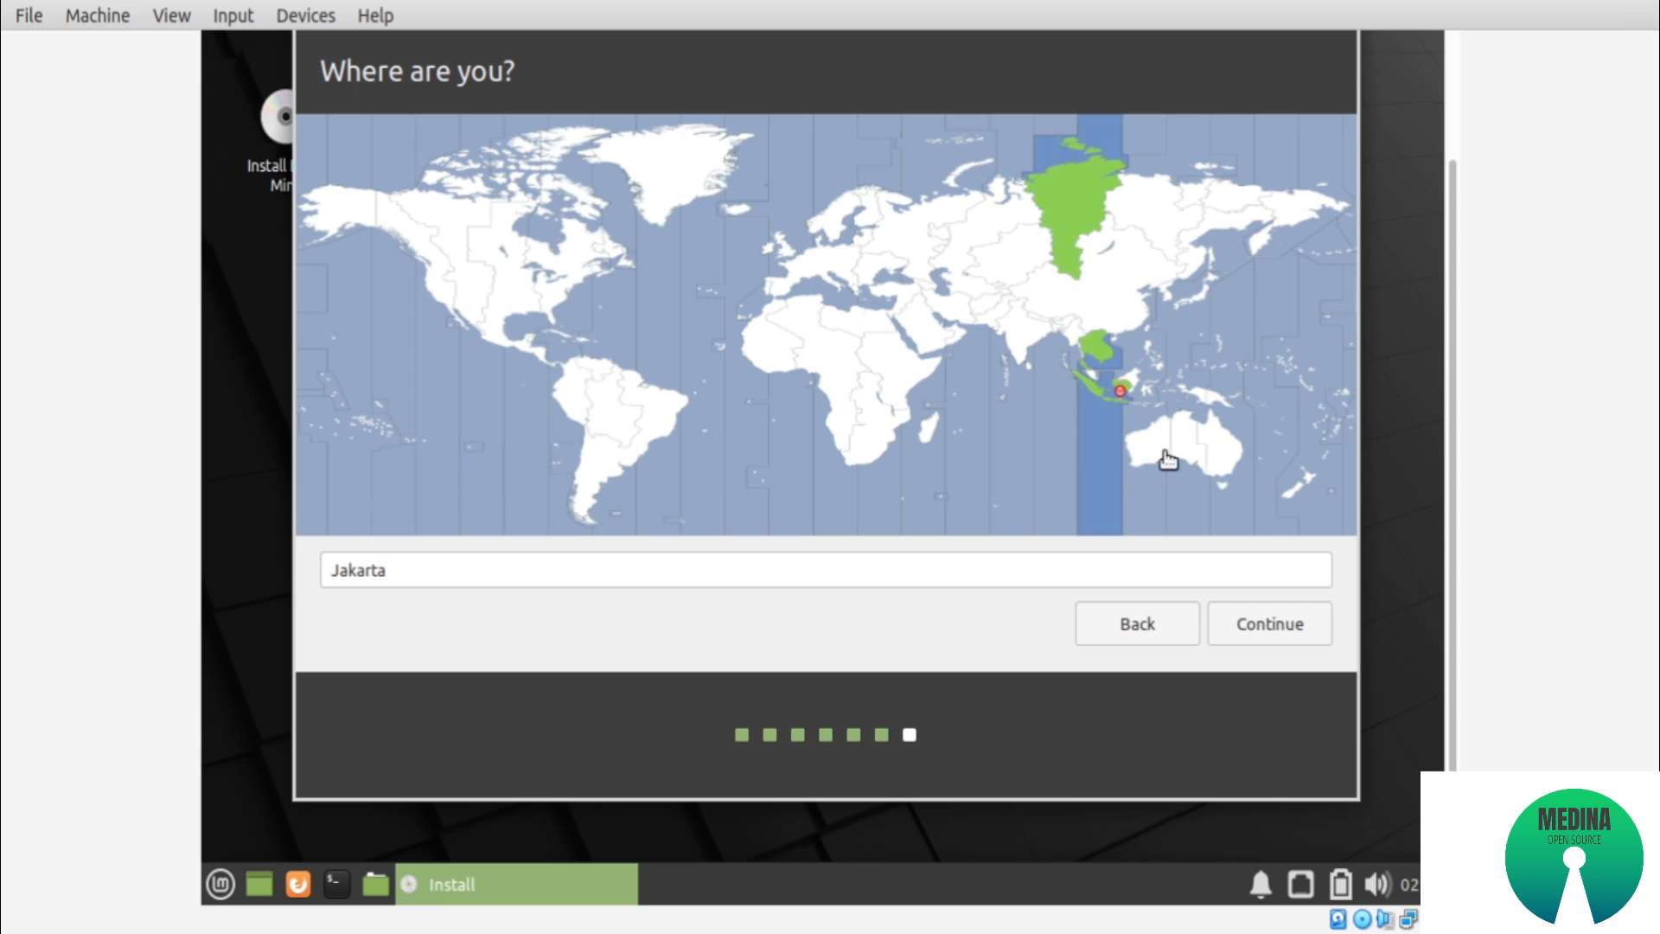
left_click(1259, 629)
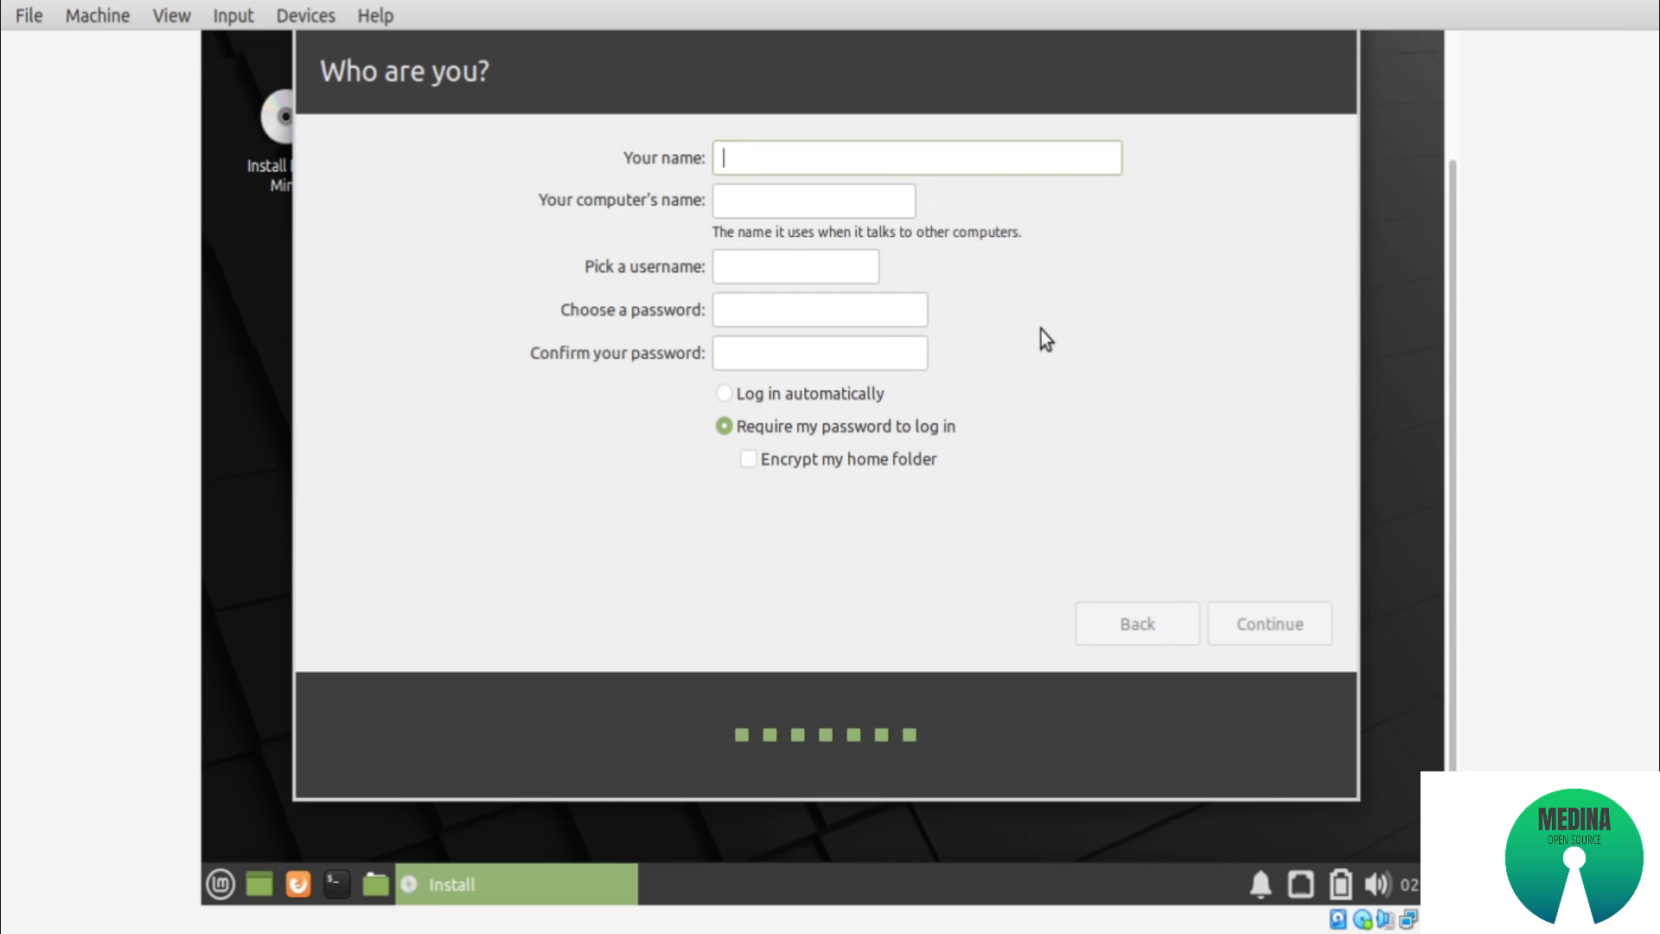
Enter mint20 as the new user's name, and fill in and confirm the account password
type("mint20")
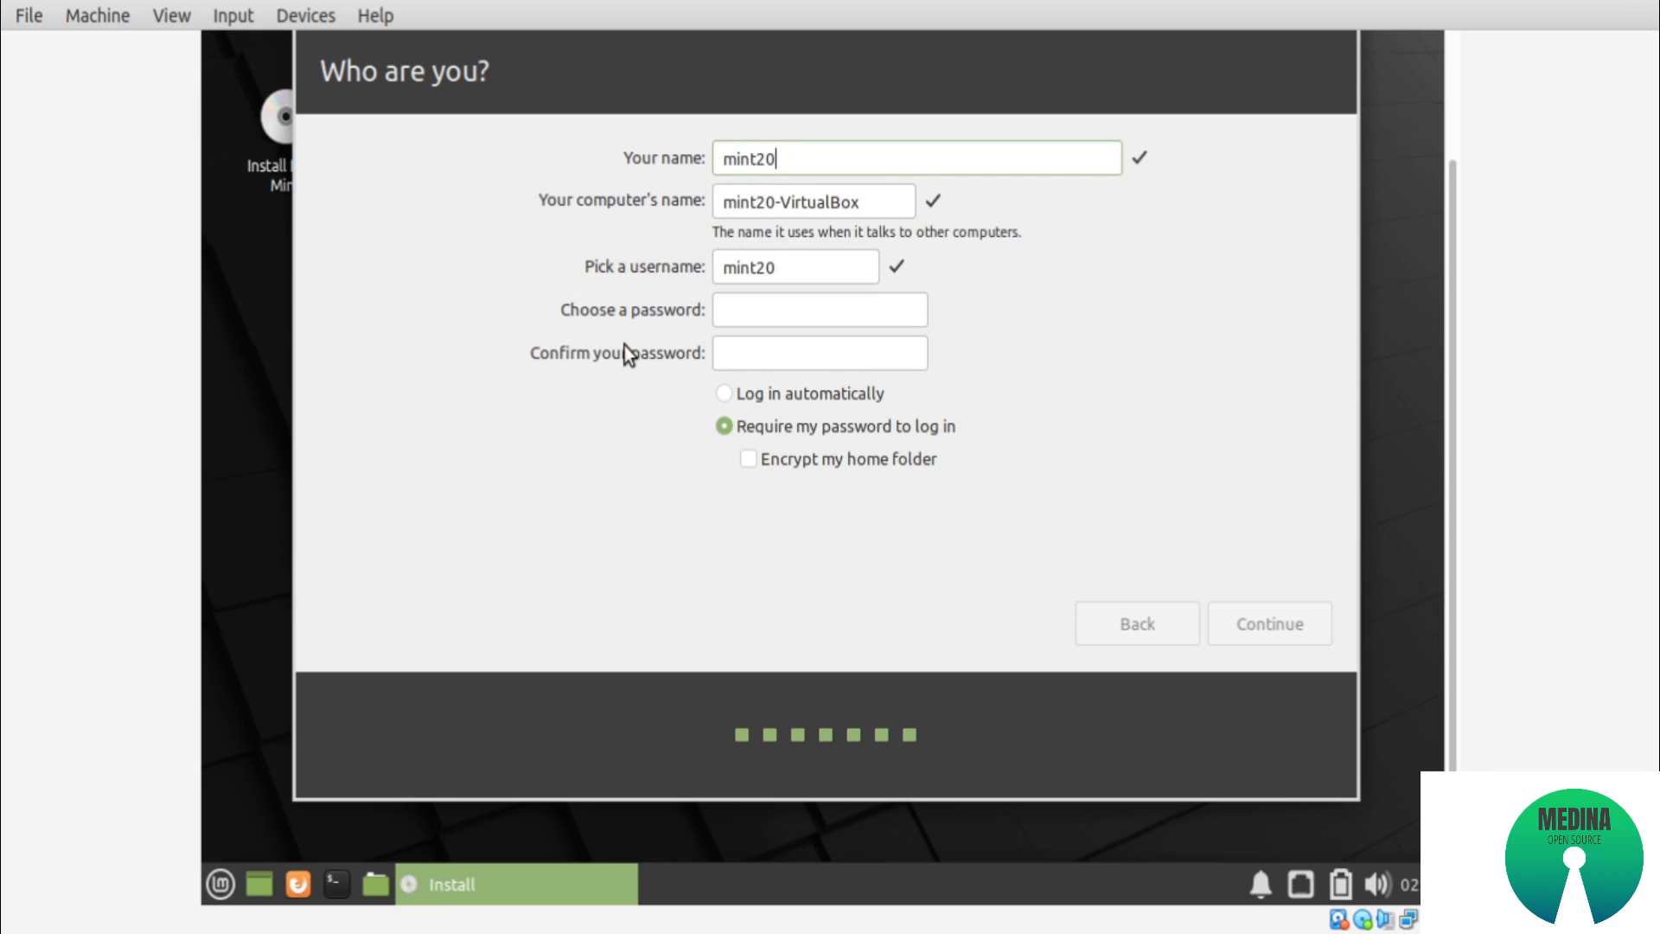
left_click(784, 312)
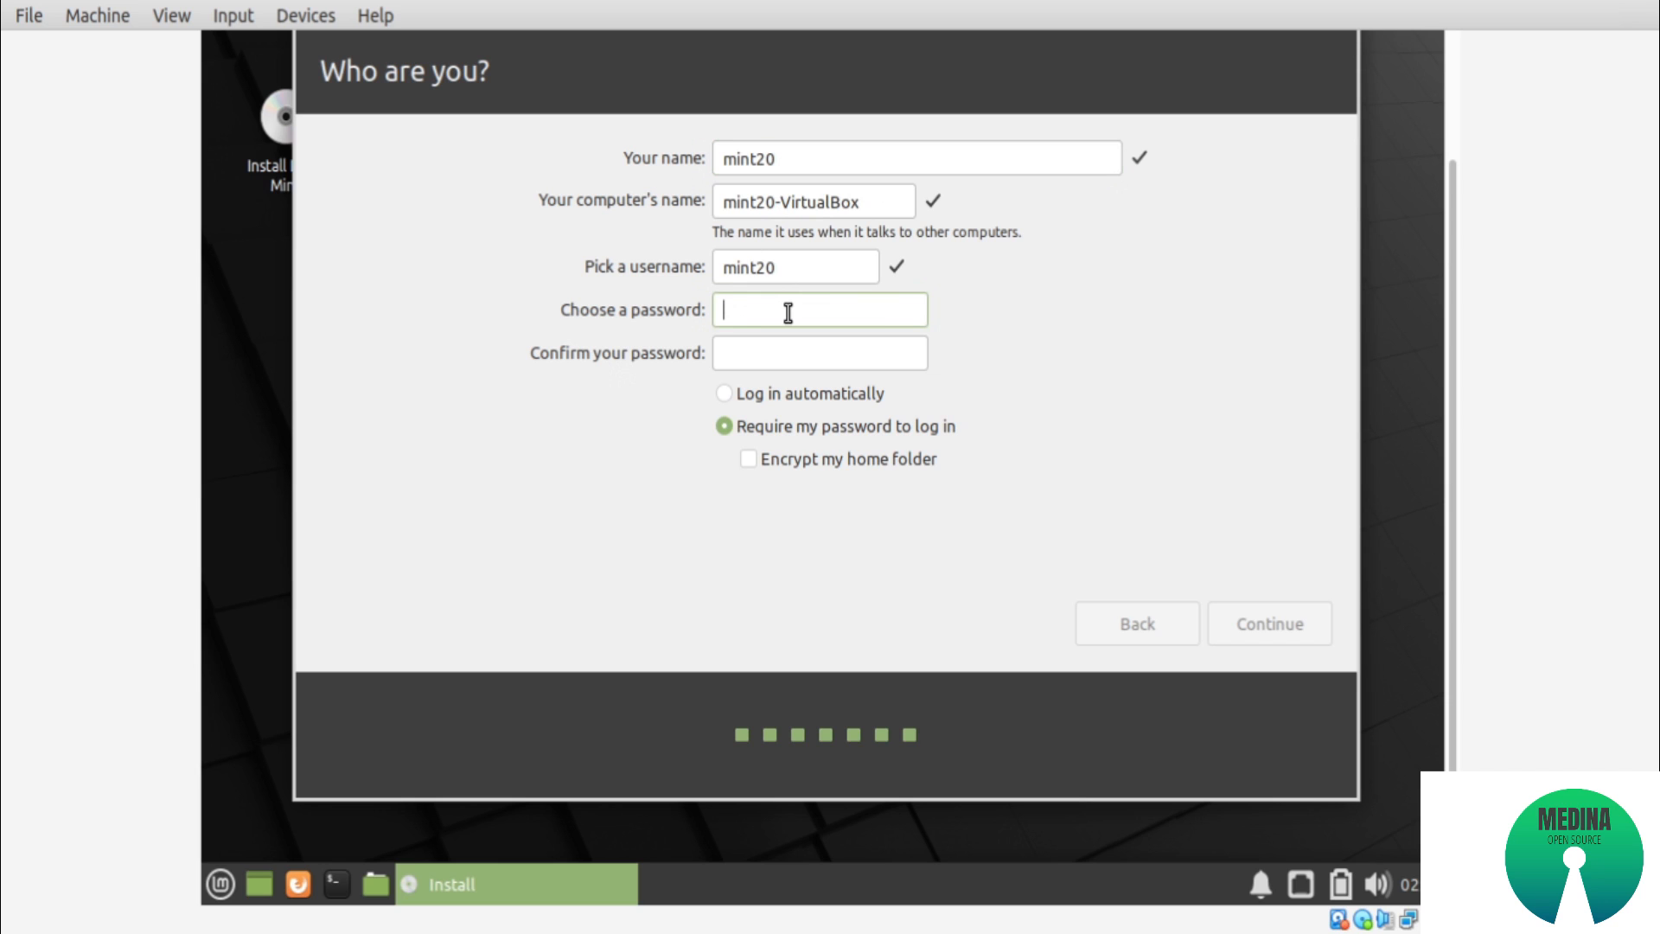
type("•••••••••")
key("Tab")
type("•••••••••")
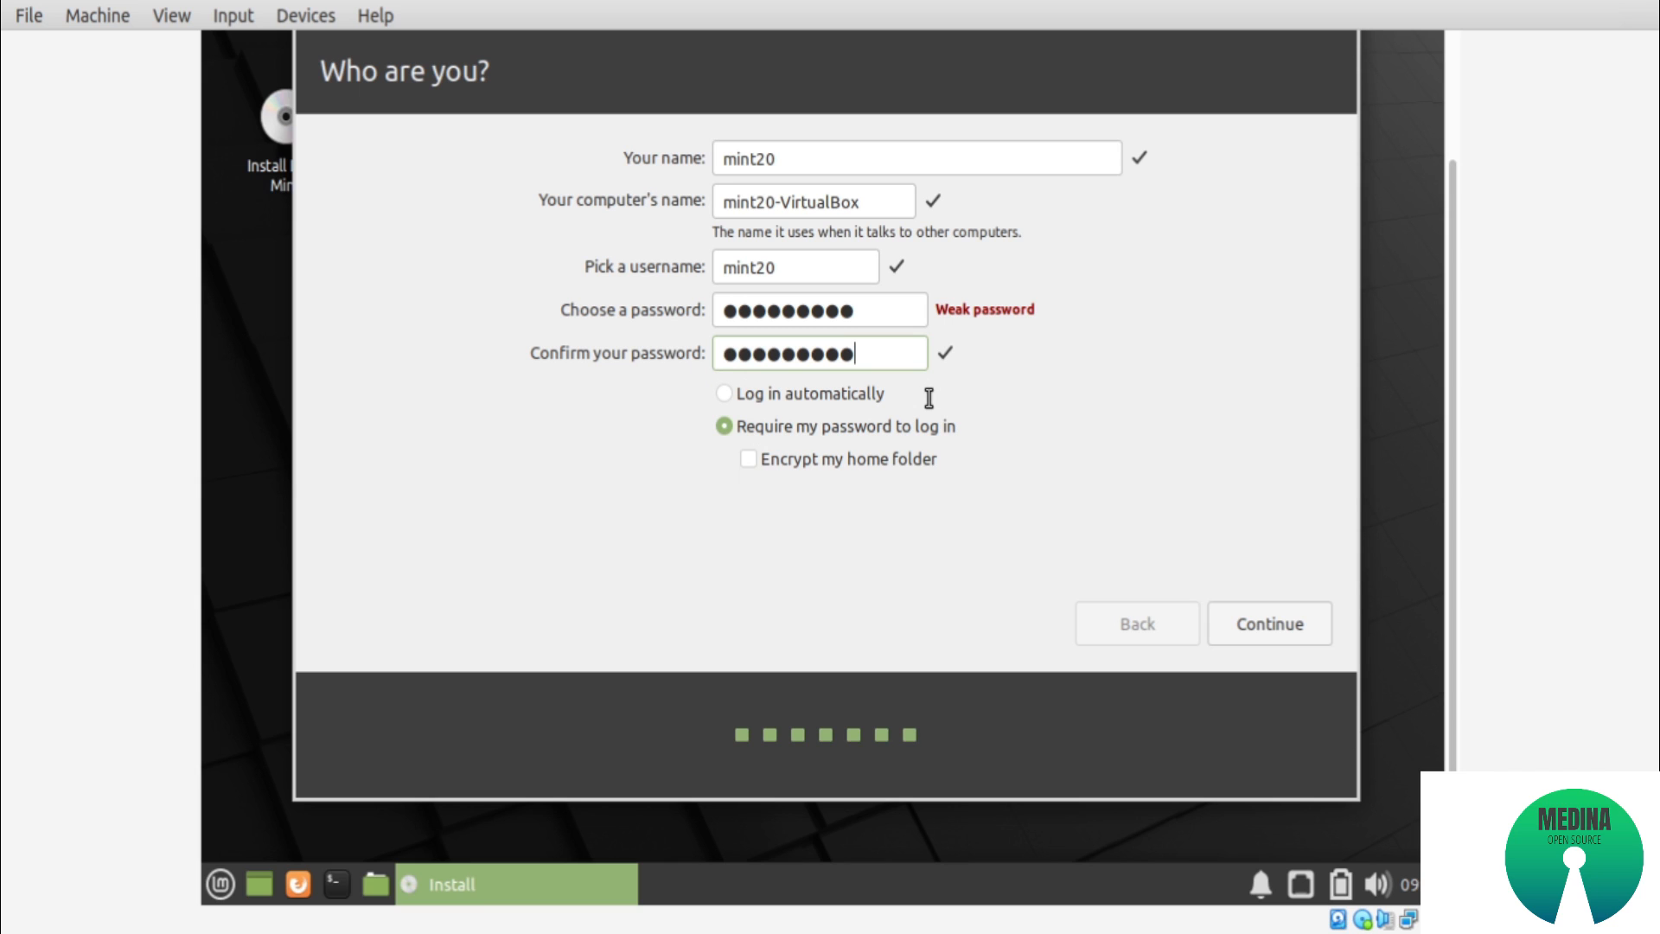
Set the account to log in automatically, leave home folder encryption off, and continue the installation
key("Tab")
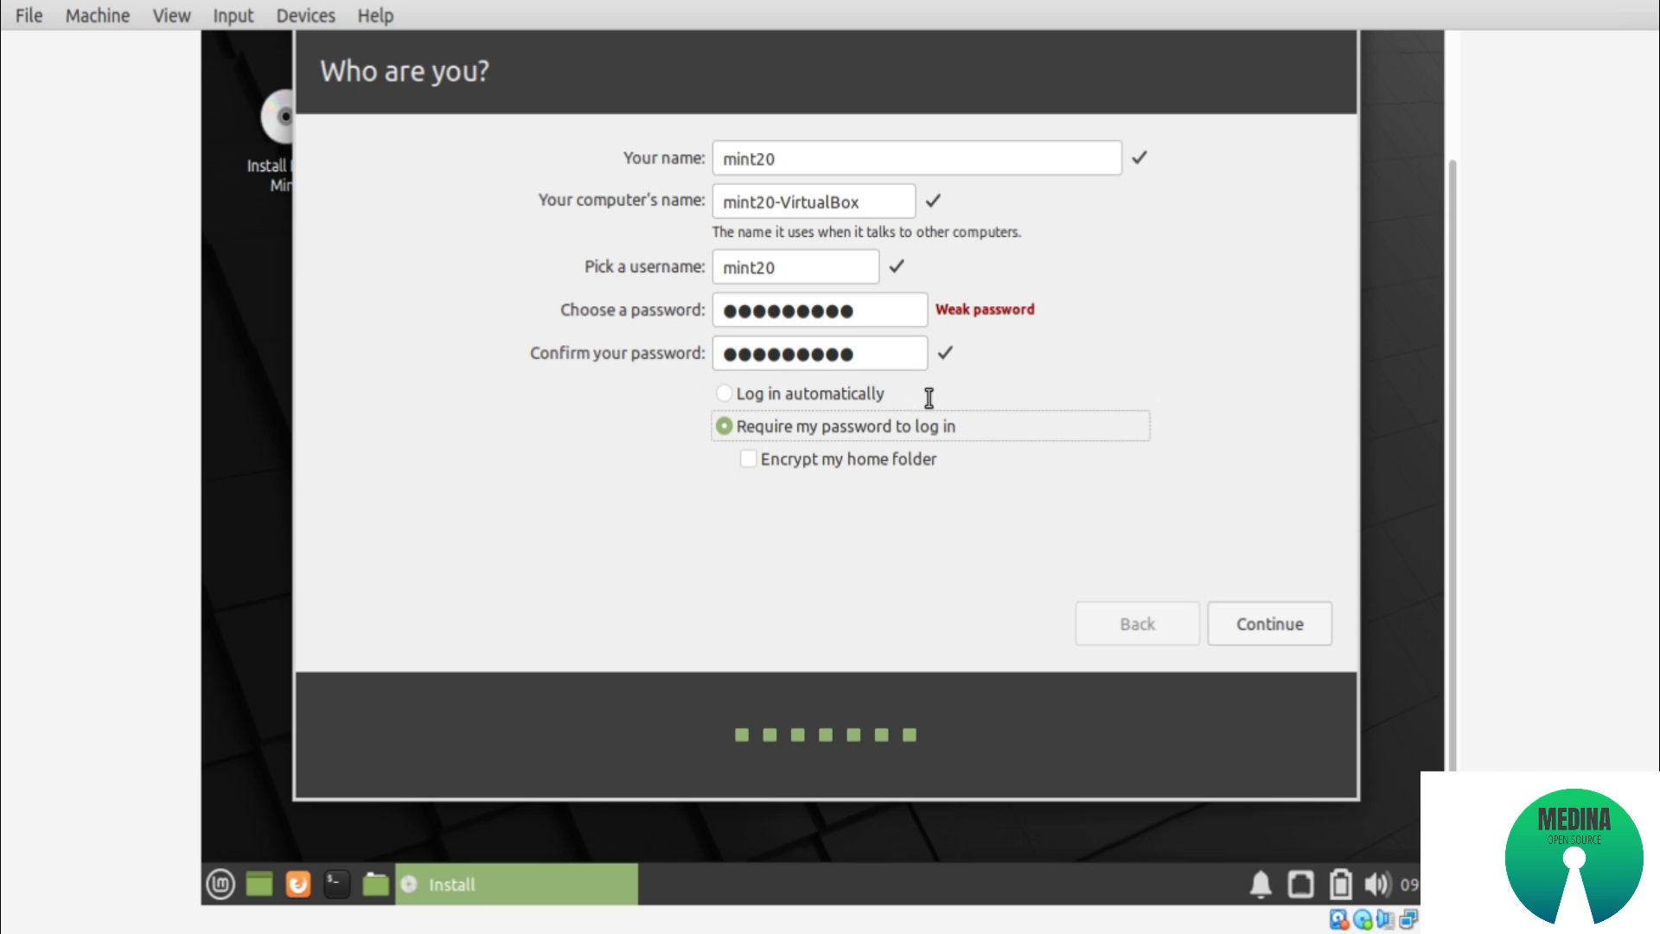
key("Up")
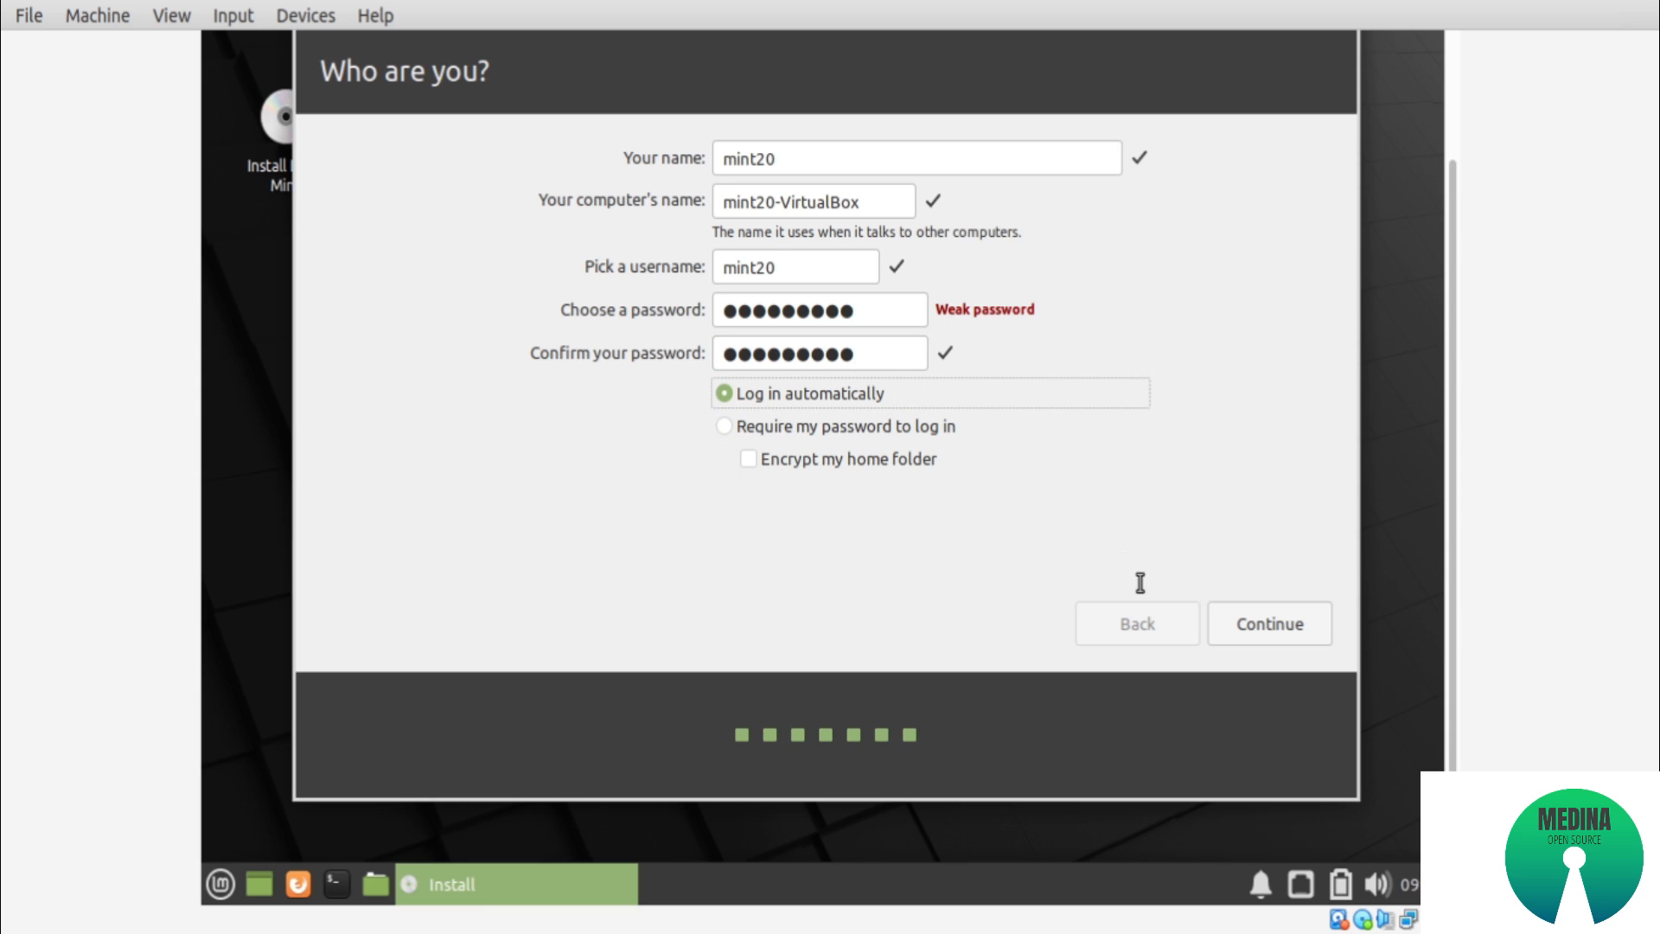
key("Tab")
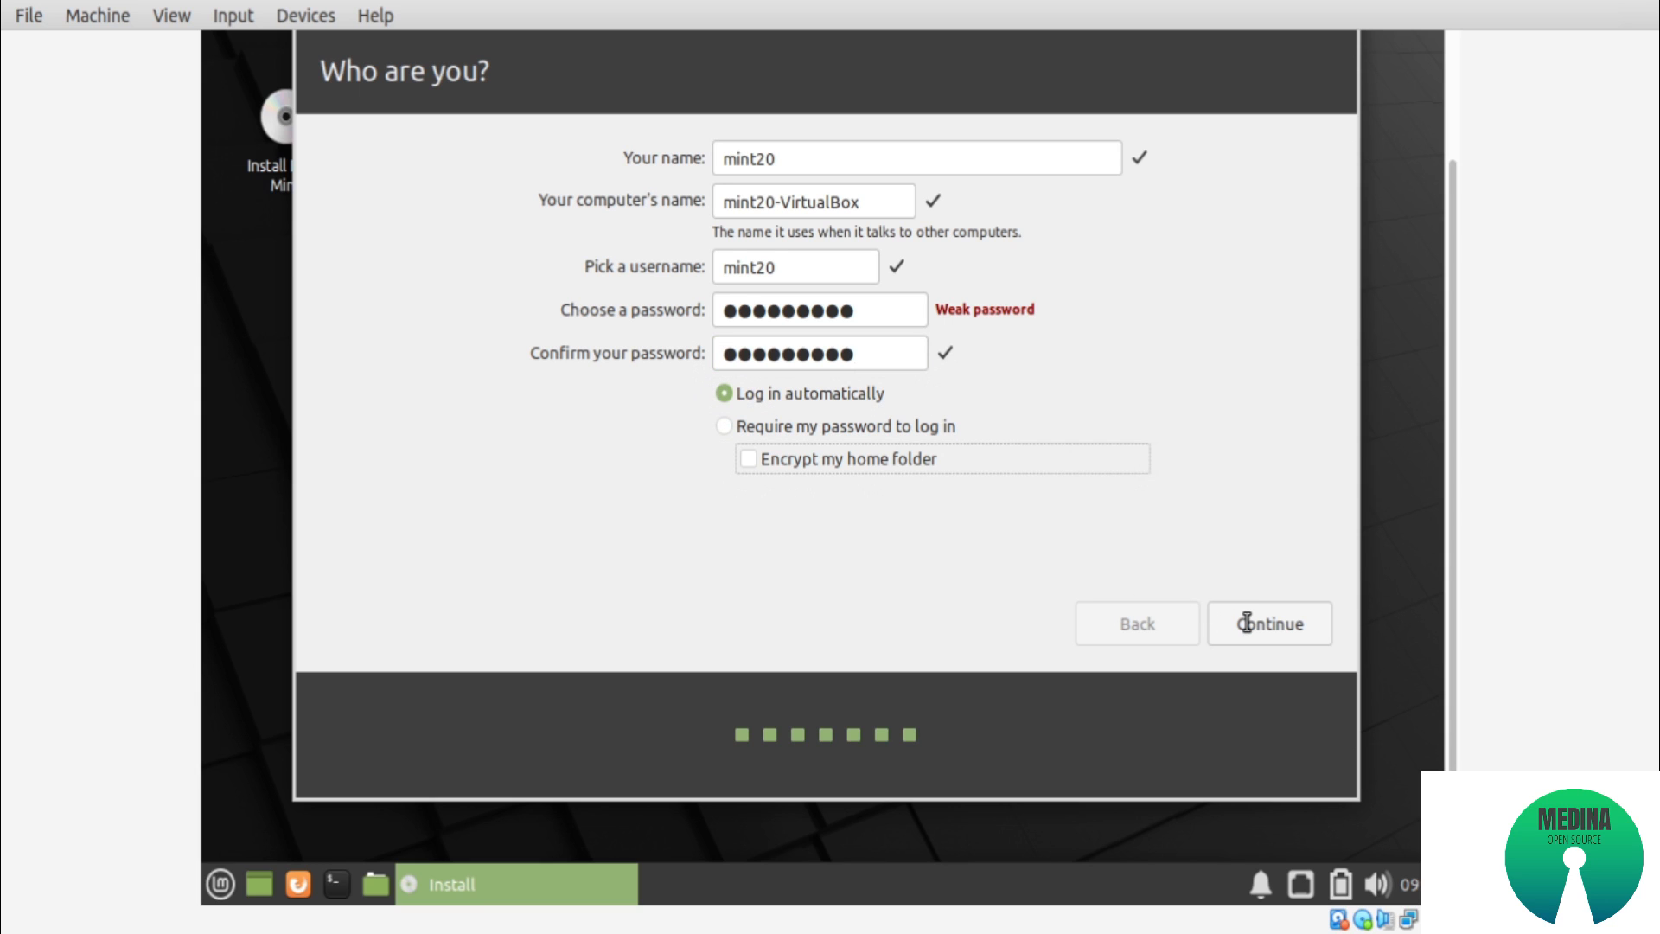
key("Tab")
left_click(1246, 623)
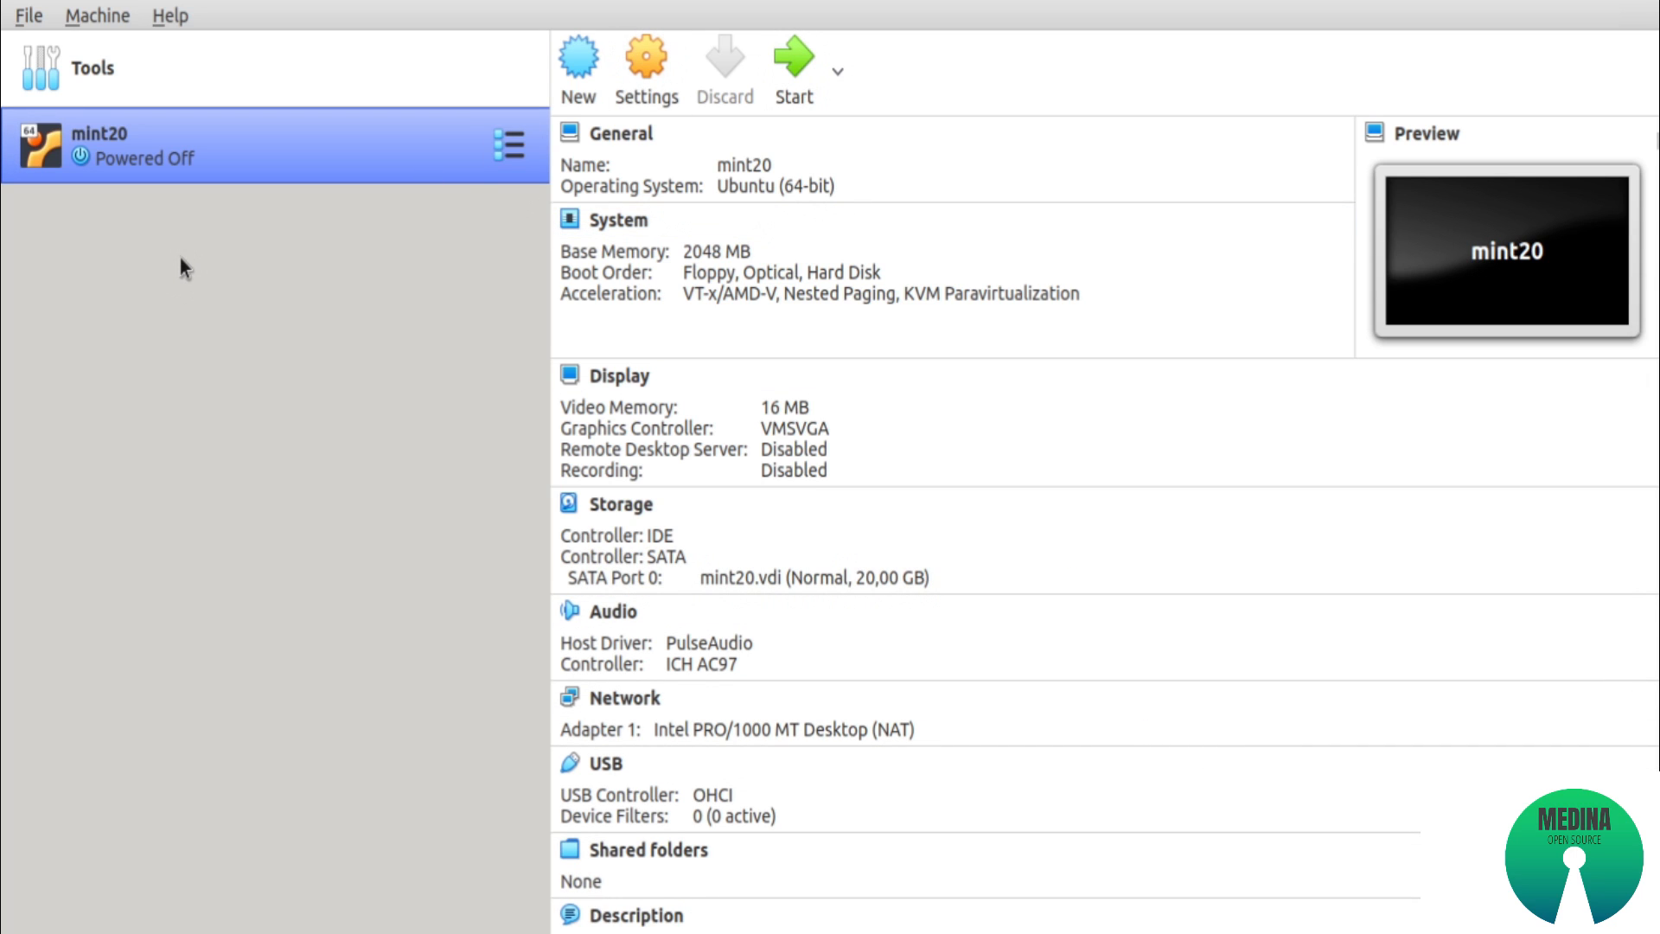
Start the installed mint20 virtual machine and dismiss the keyboard-capture and mouse-integration messages
left_click(784, 74)
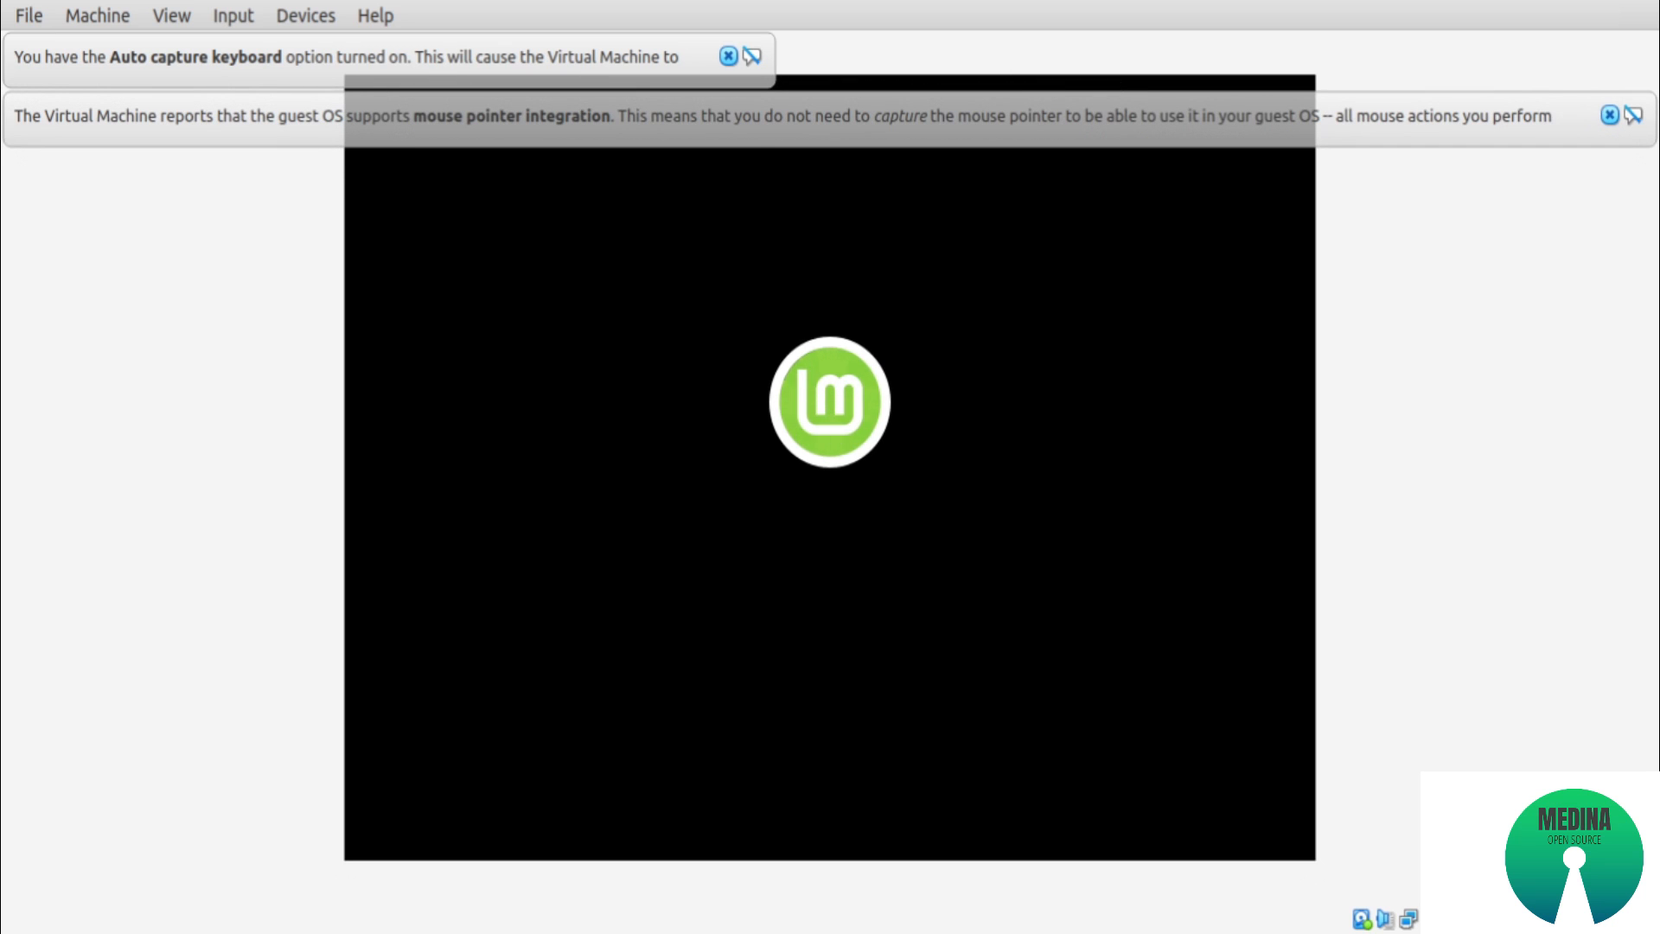
left_click(729, 56)
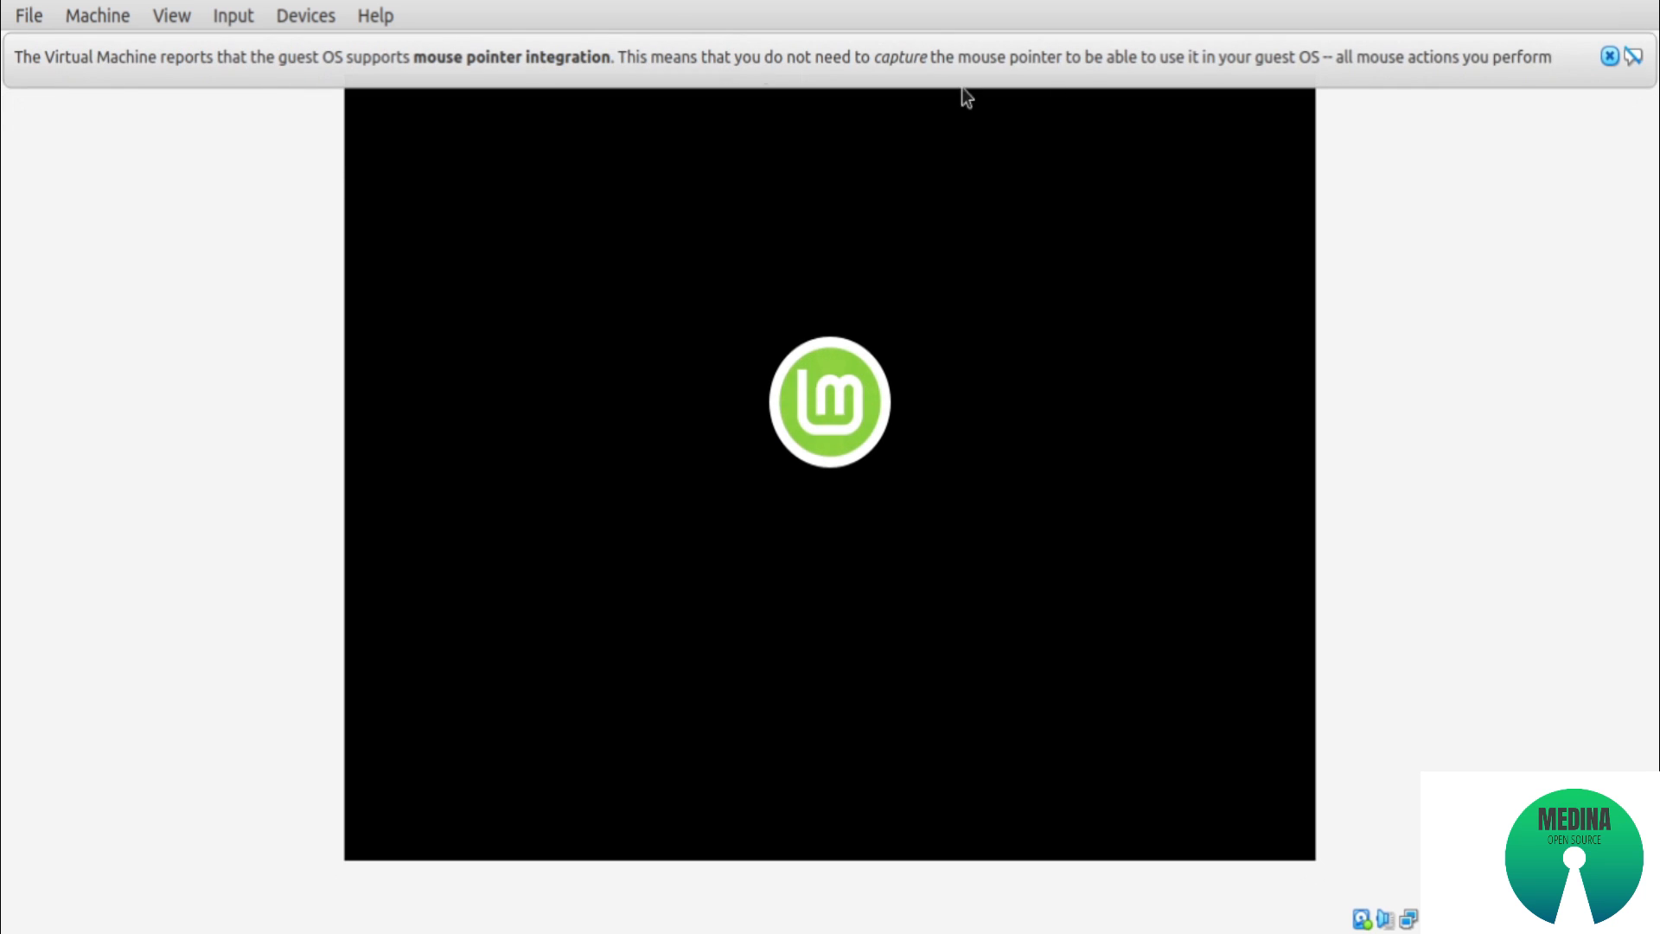
left_click(1608, 57)
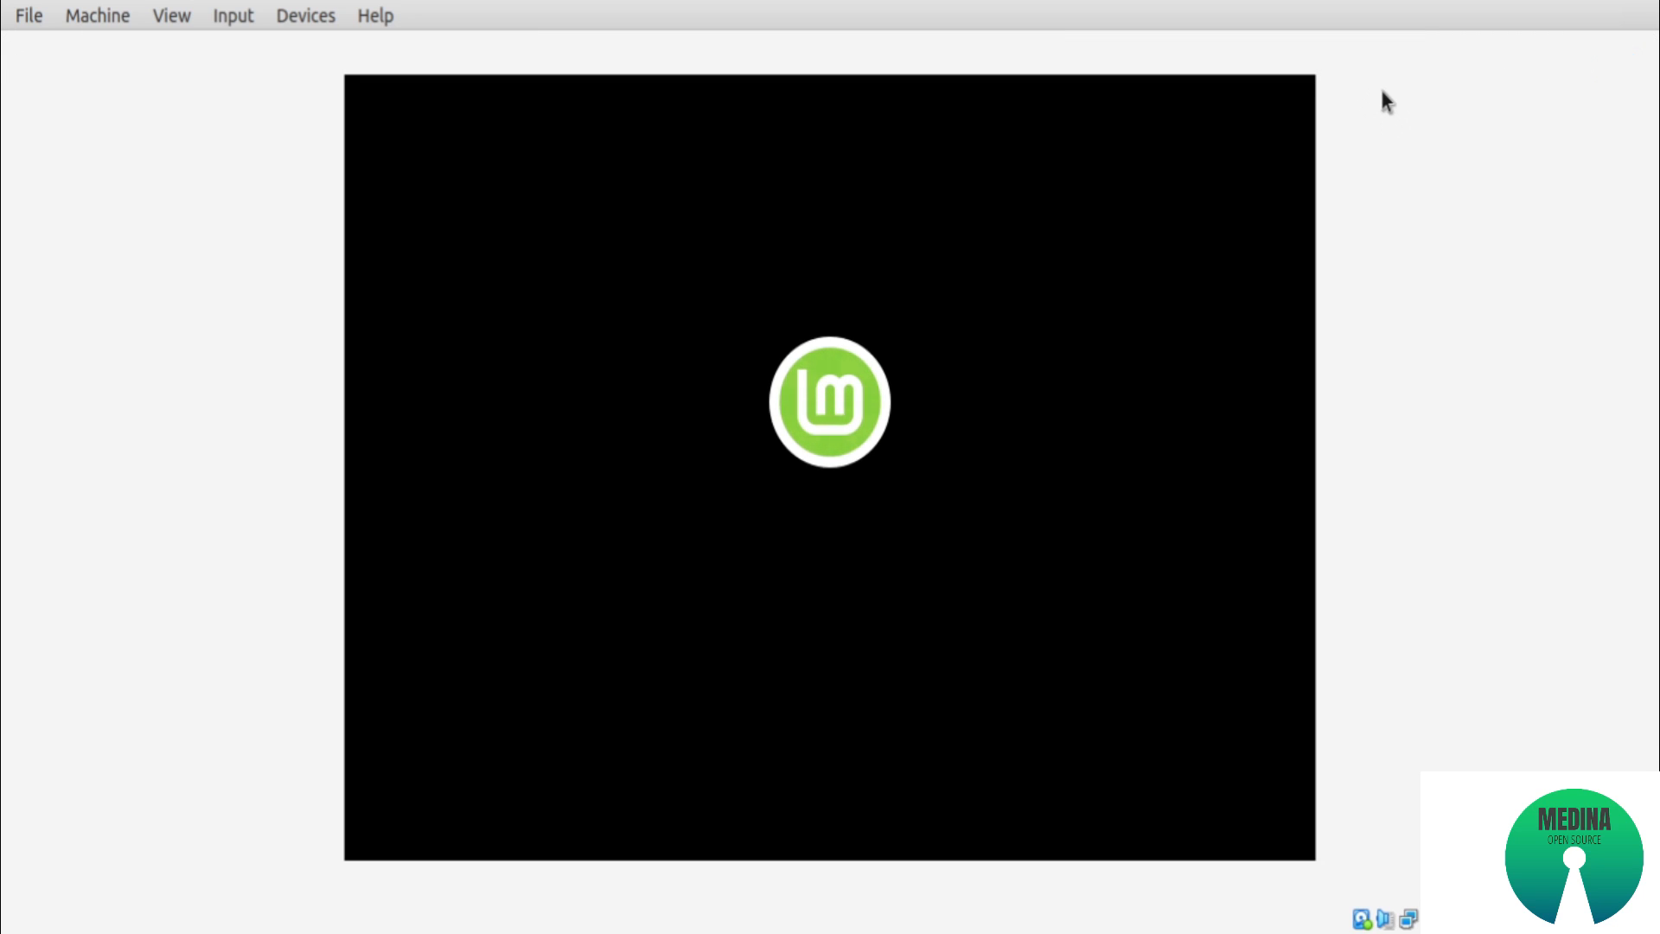
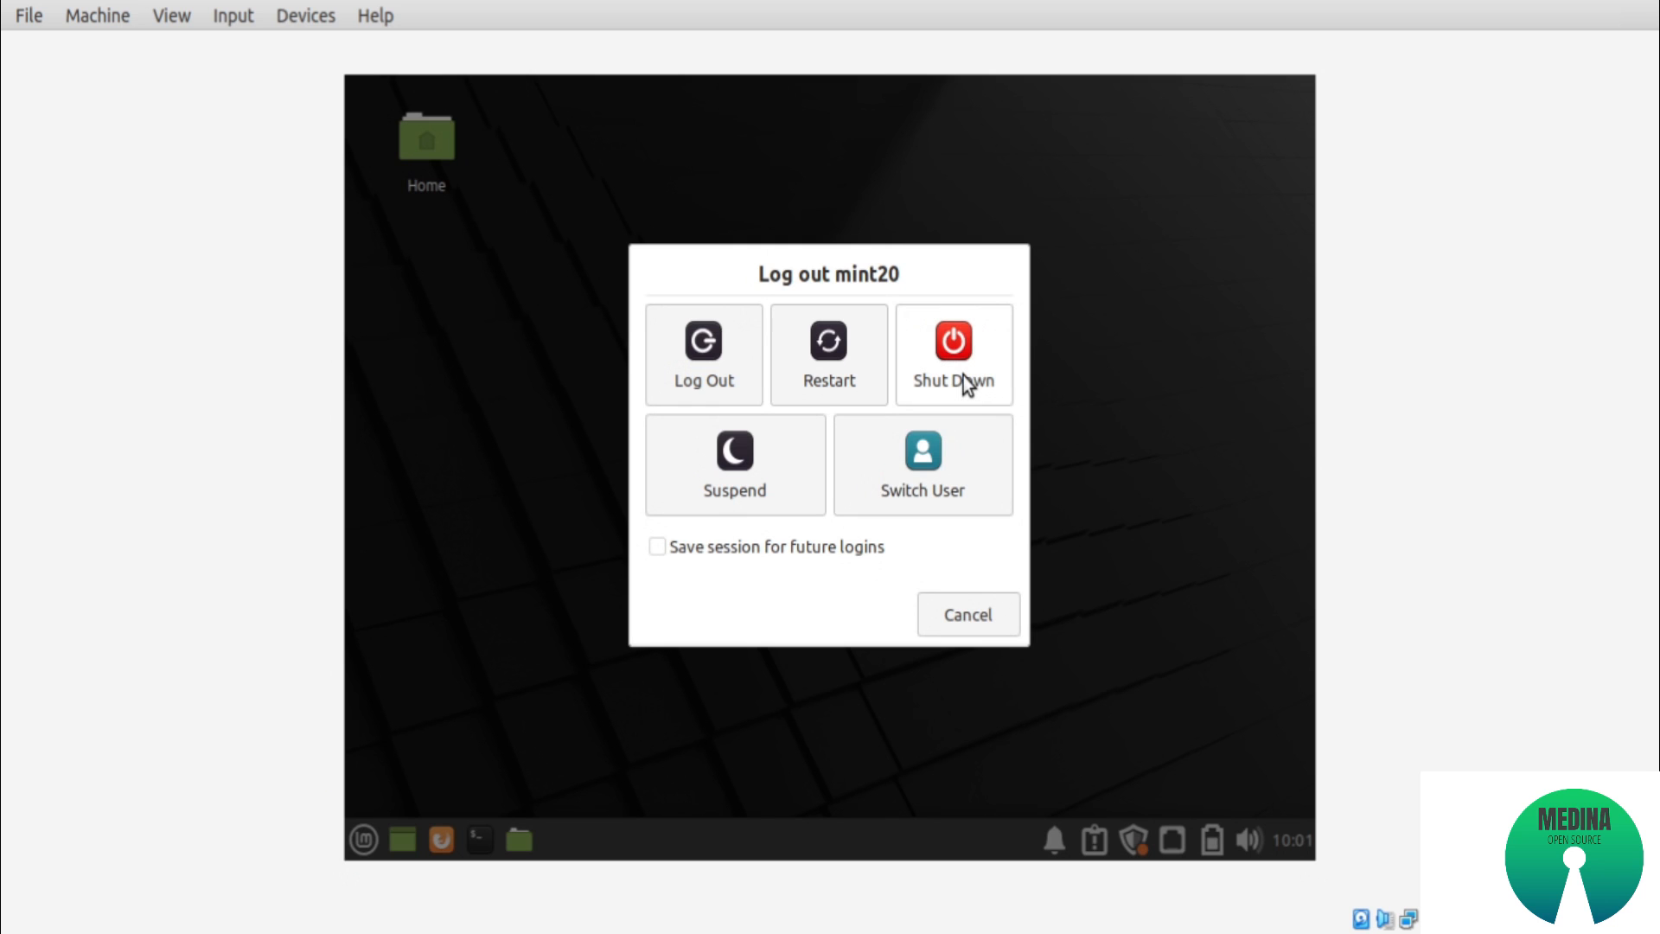
Shut down the mint20 system and start a new virtual machine named mint20uefi with type Linux and version Ubuntu (64-bit)
left_click(962, 376)
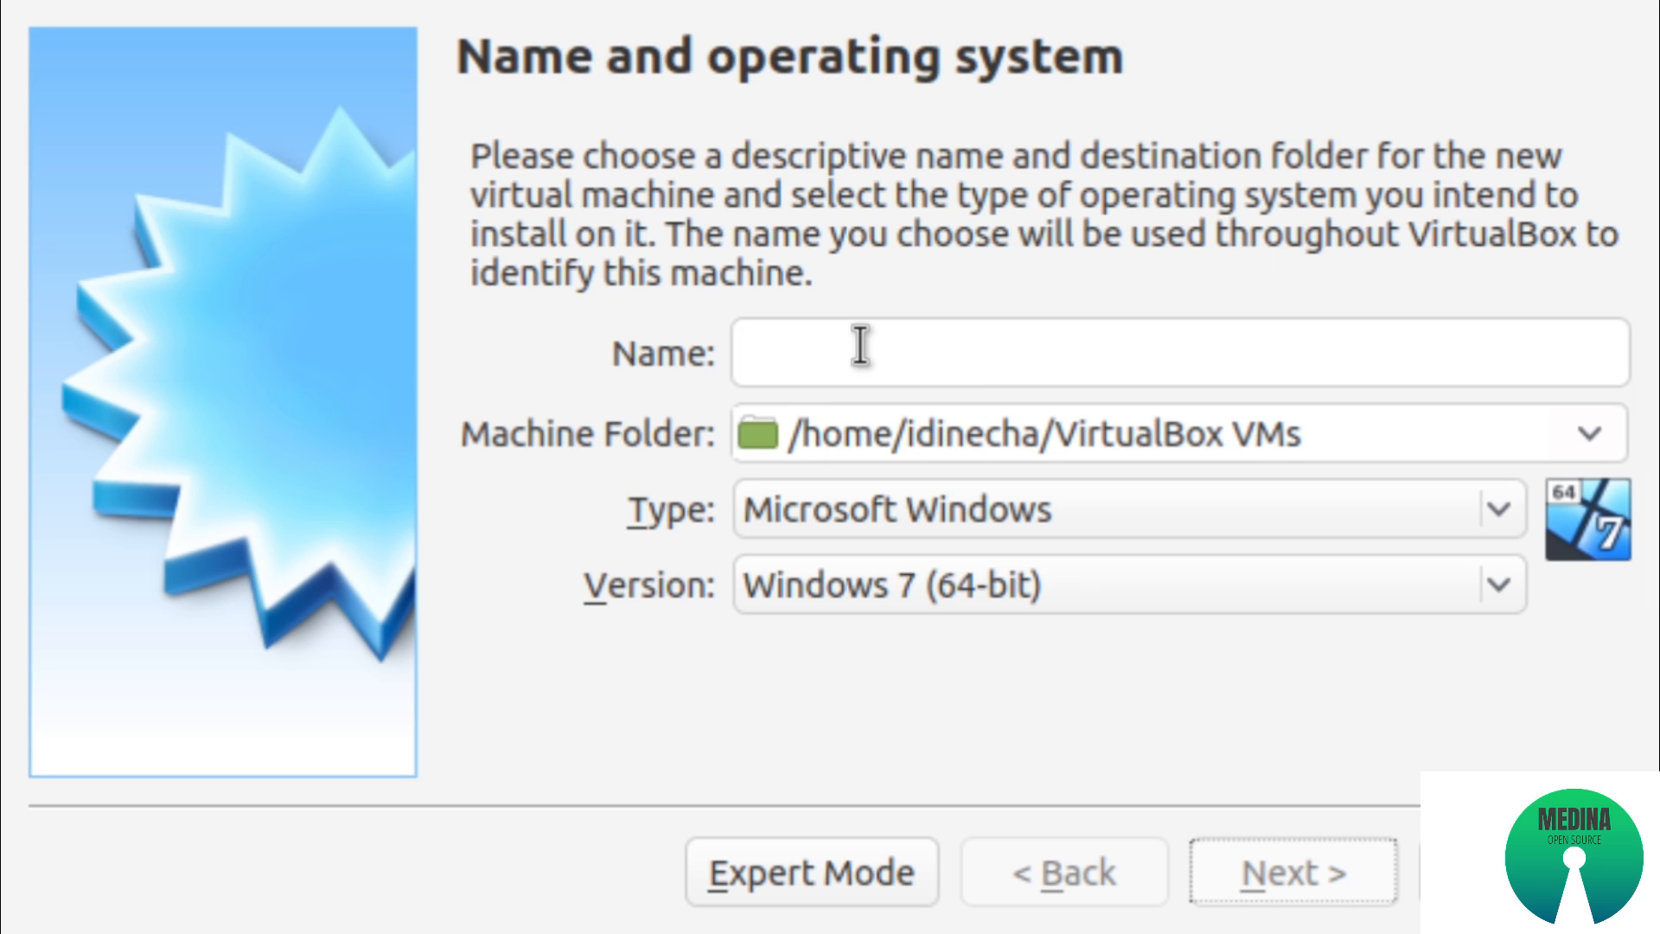
type("mint")
type("20te")
type("fi")
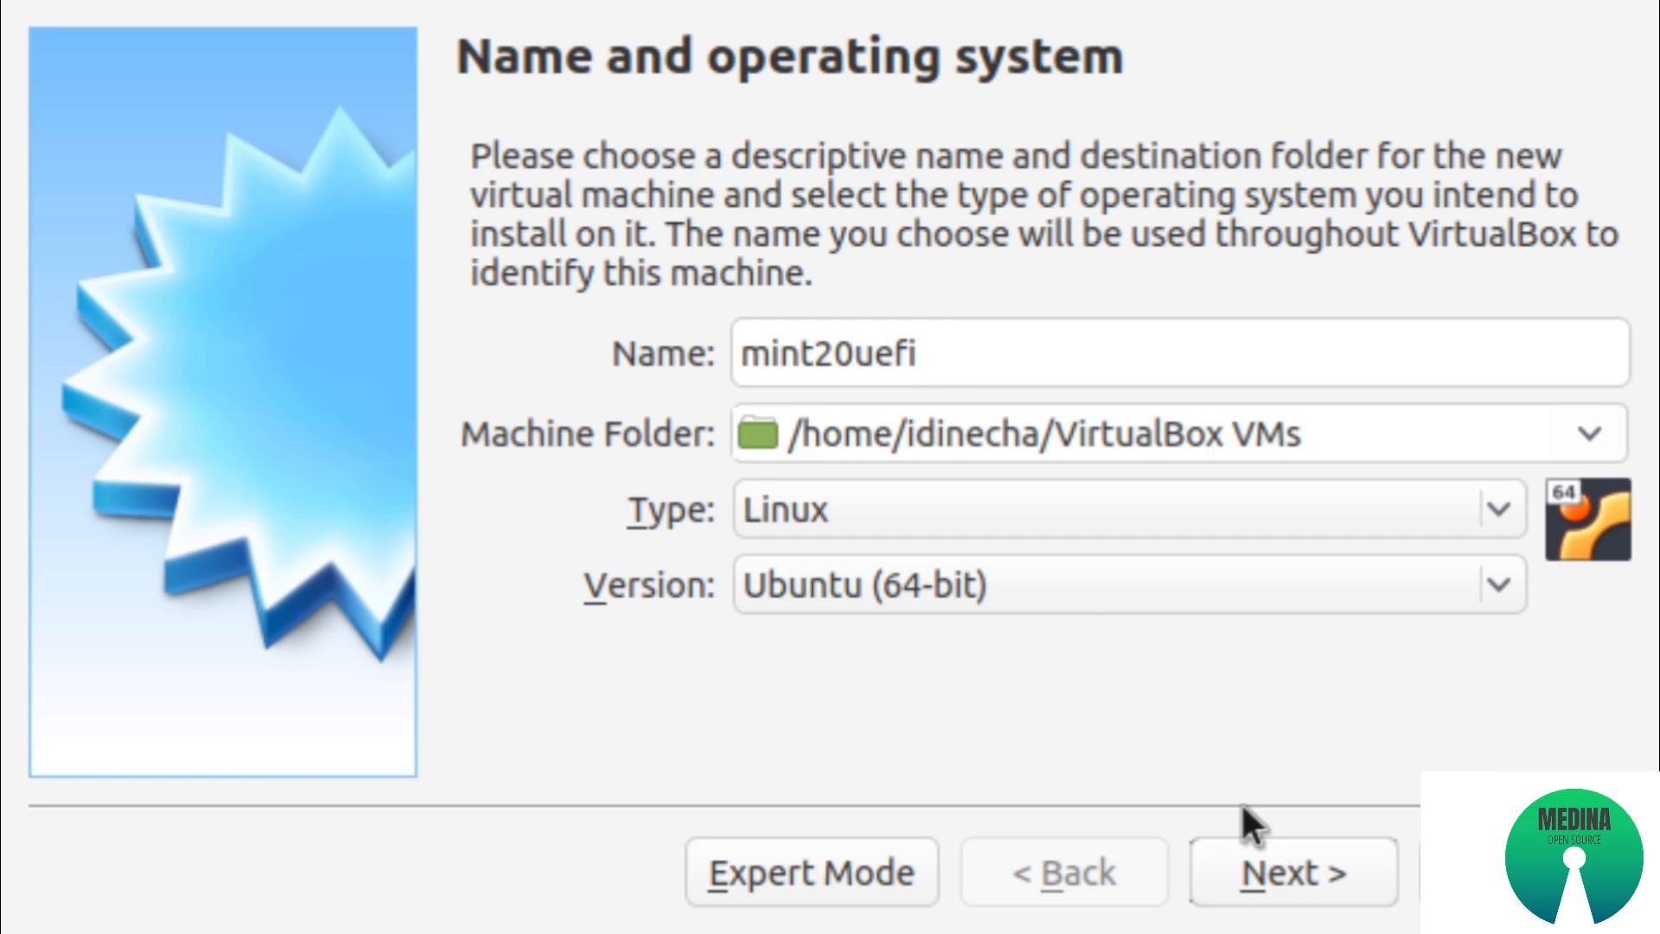
left_click(1267, 840)
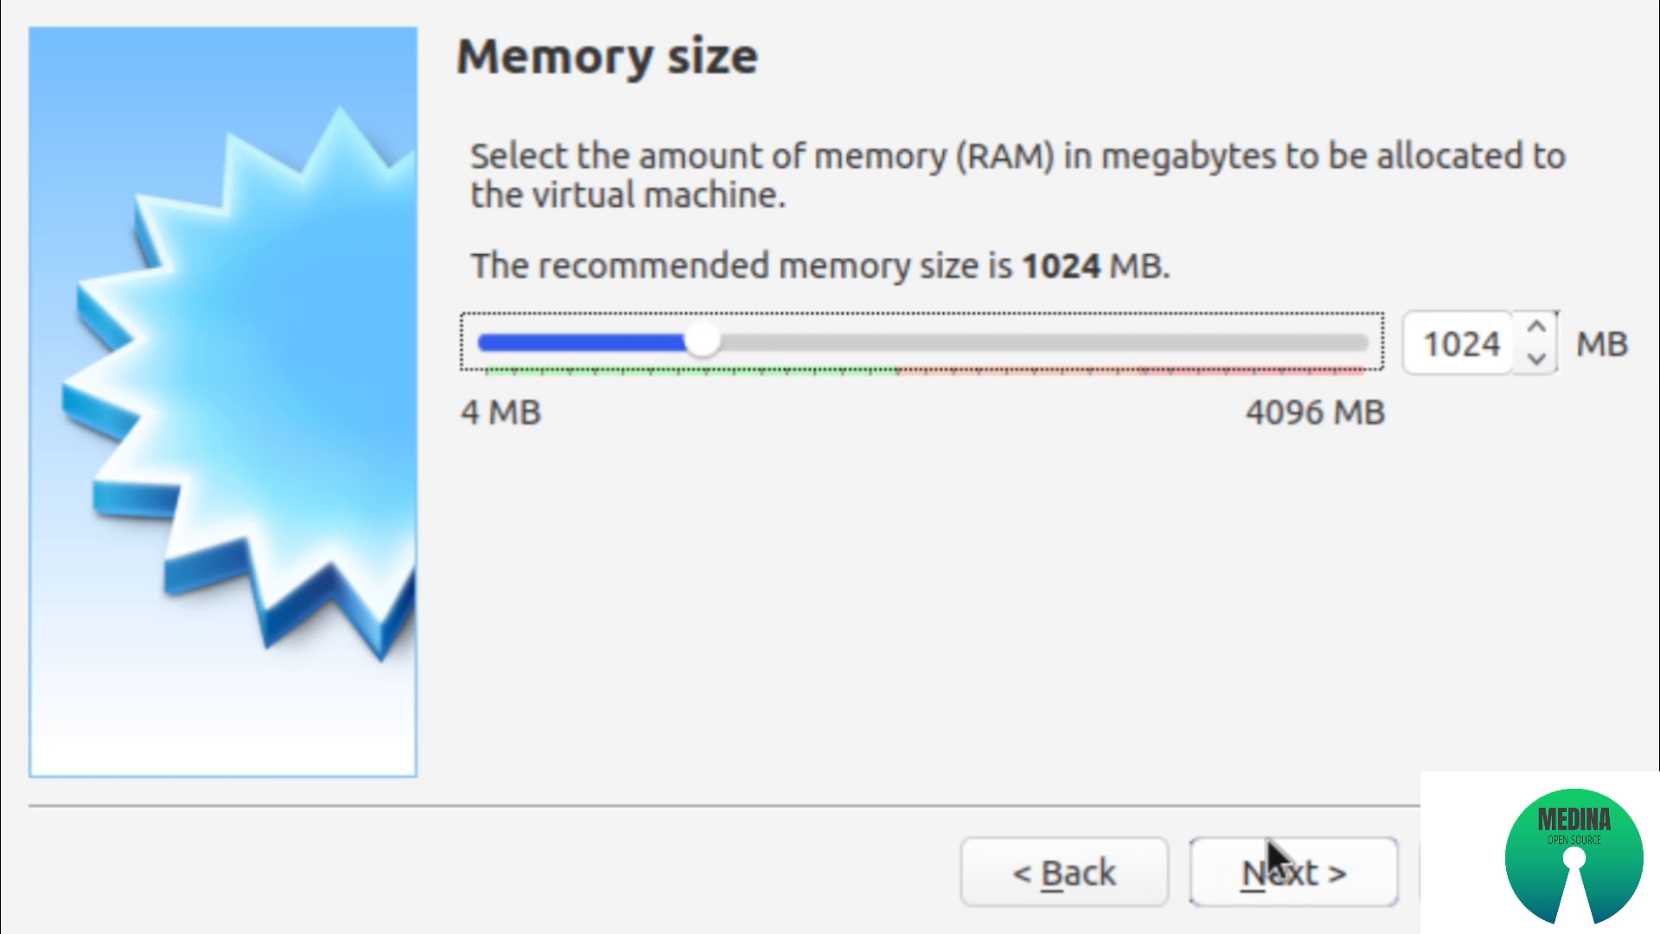
Allocate 2048 MB of memory to the machine and create a new 20 GB virtual hard disk for it
left_click_drag(694, 329, 919, 355)
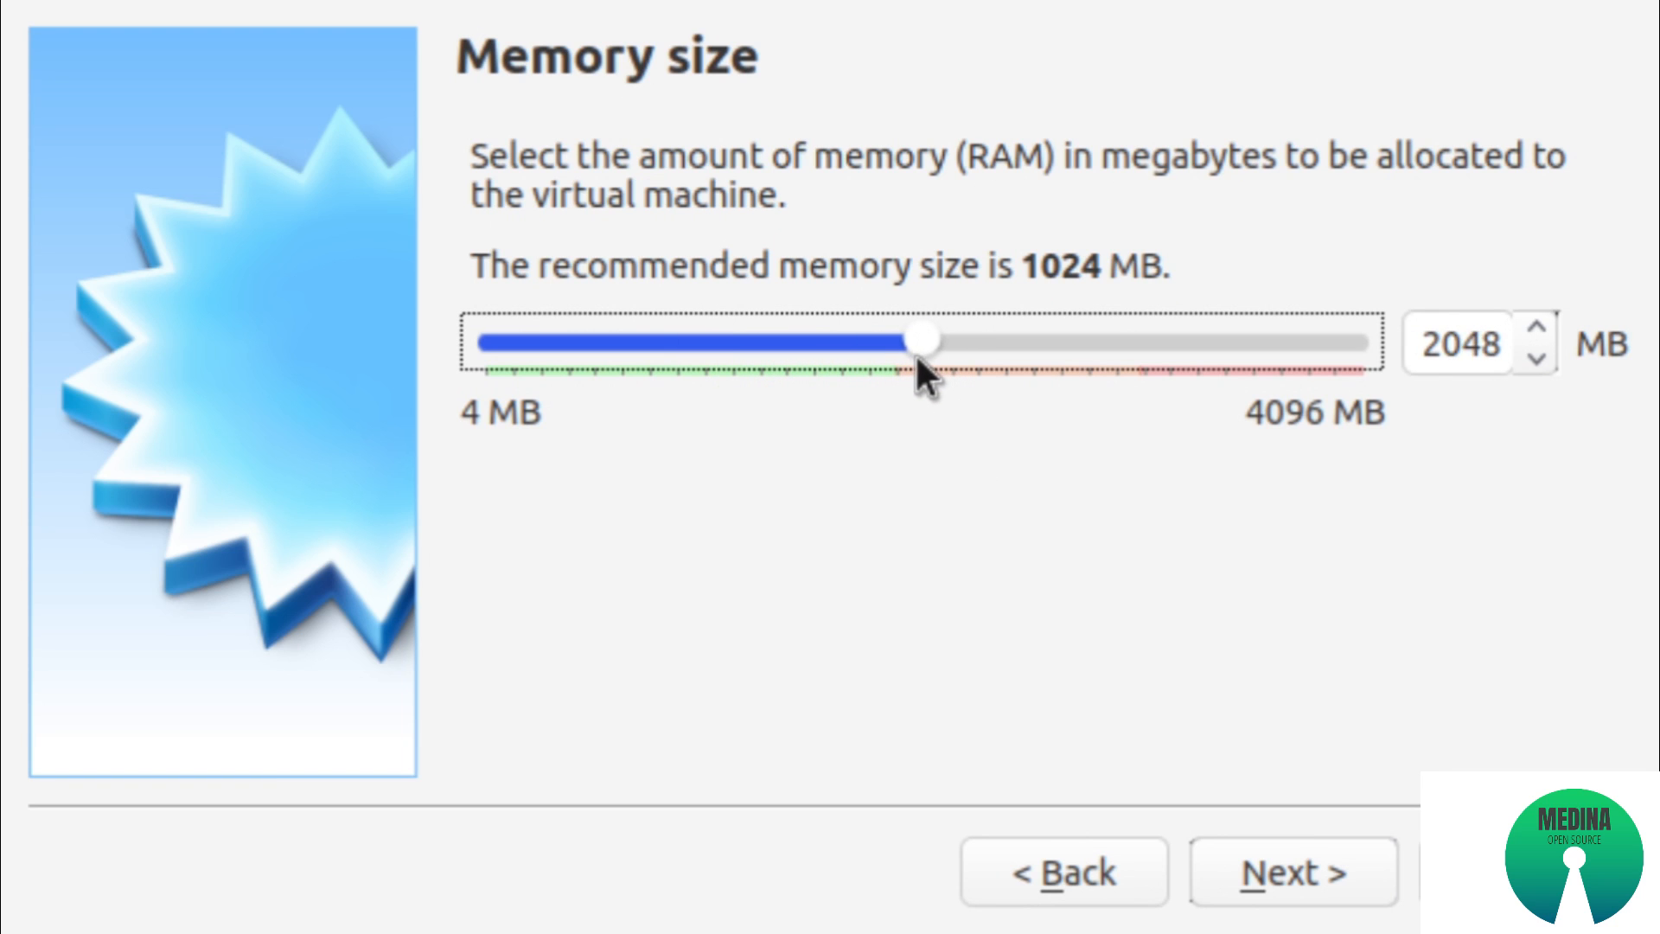
left_click(1240, 869)
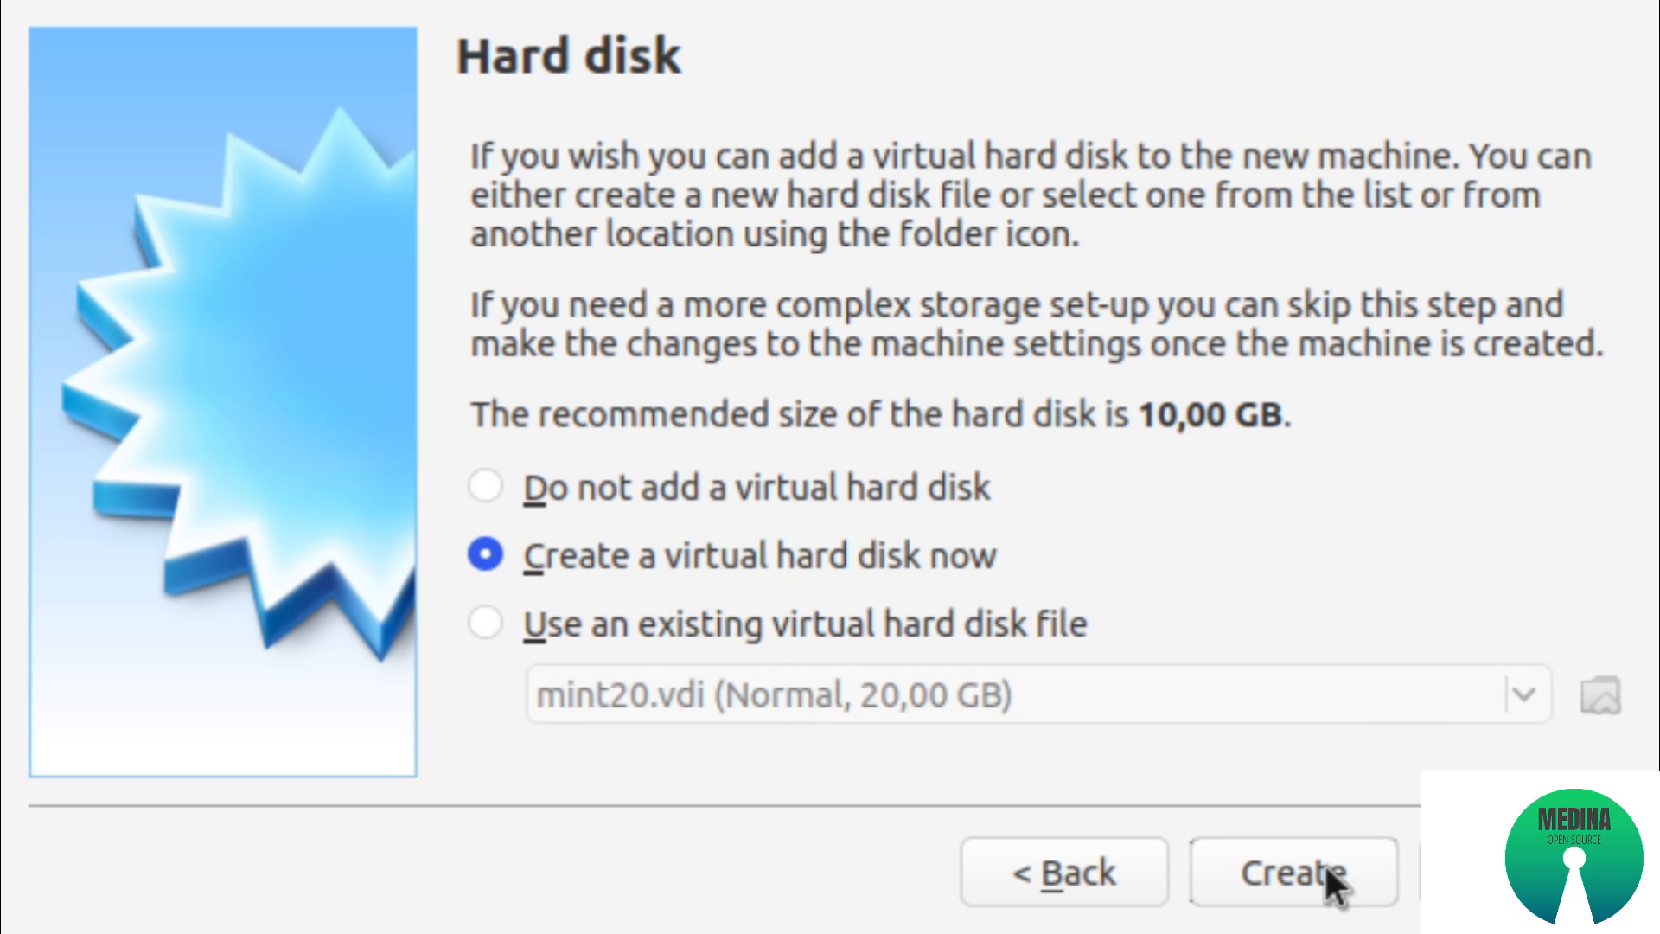
left_click(1300, 856)
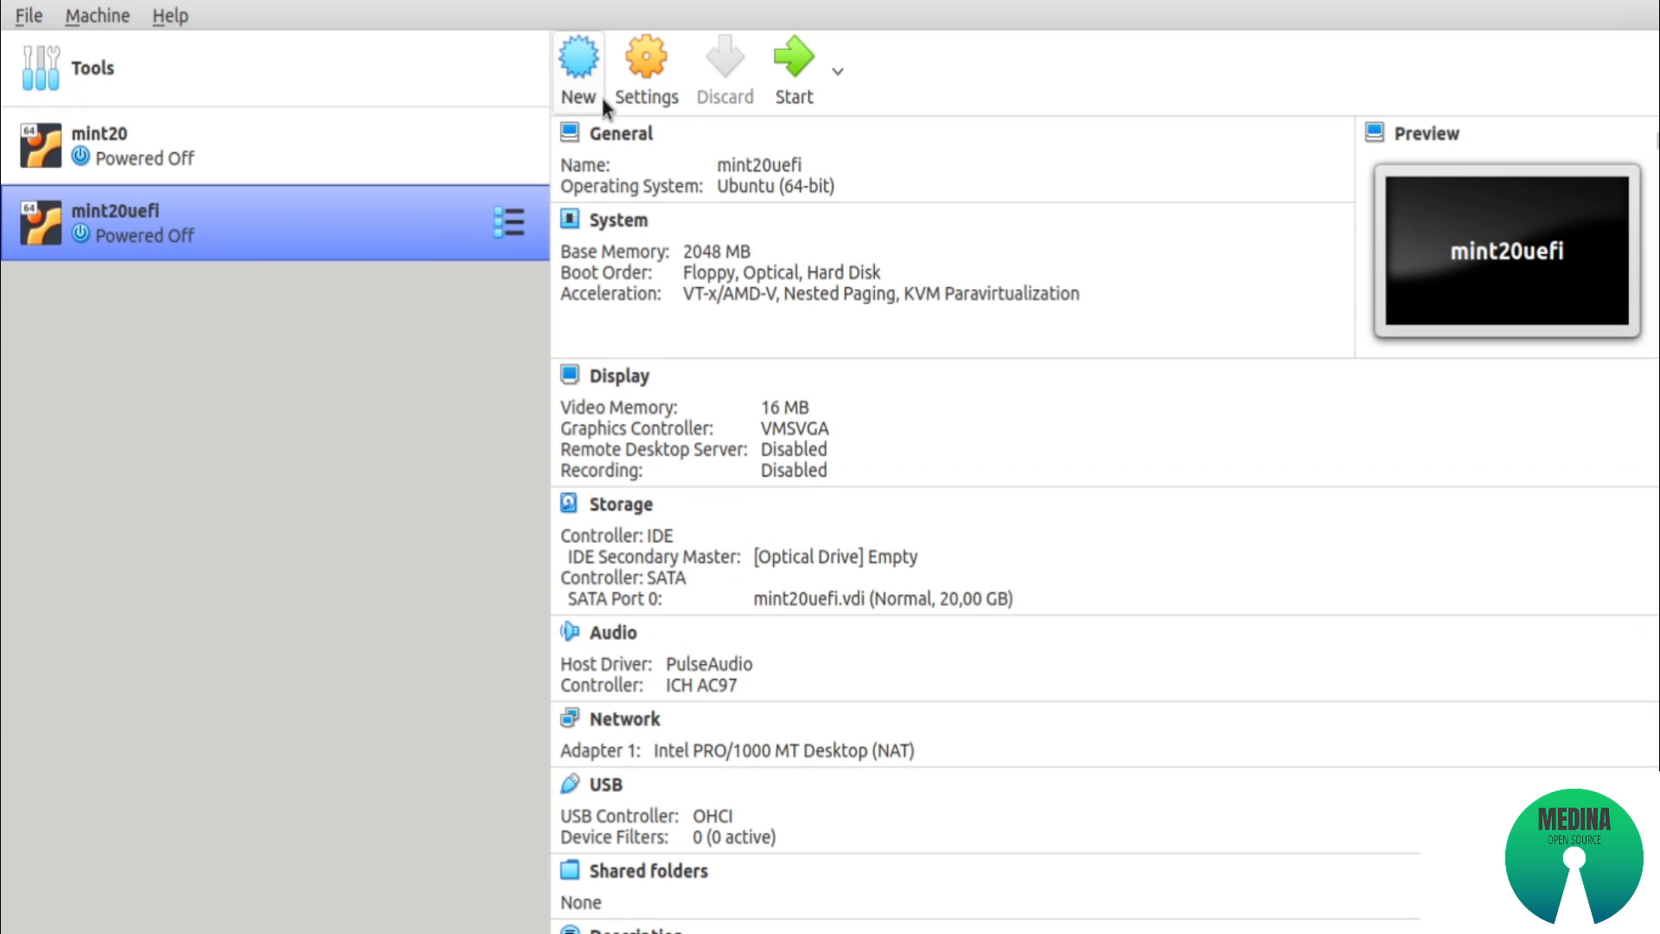
Attach linuxmint-20-xfce-64bit.iso as an optical drive on mint20uefi's IDE controller and remove the empty optical drive
left_click(642, 97)
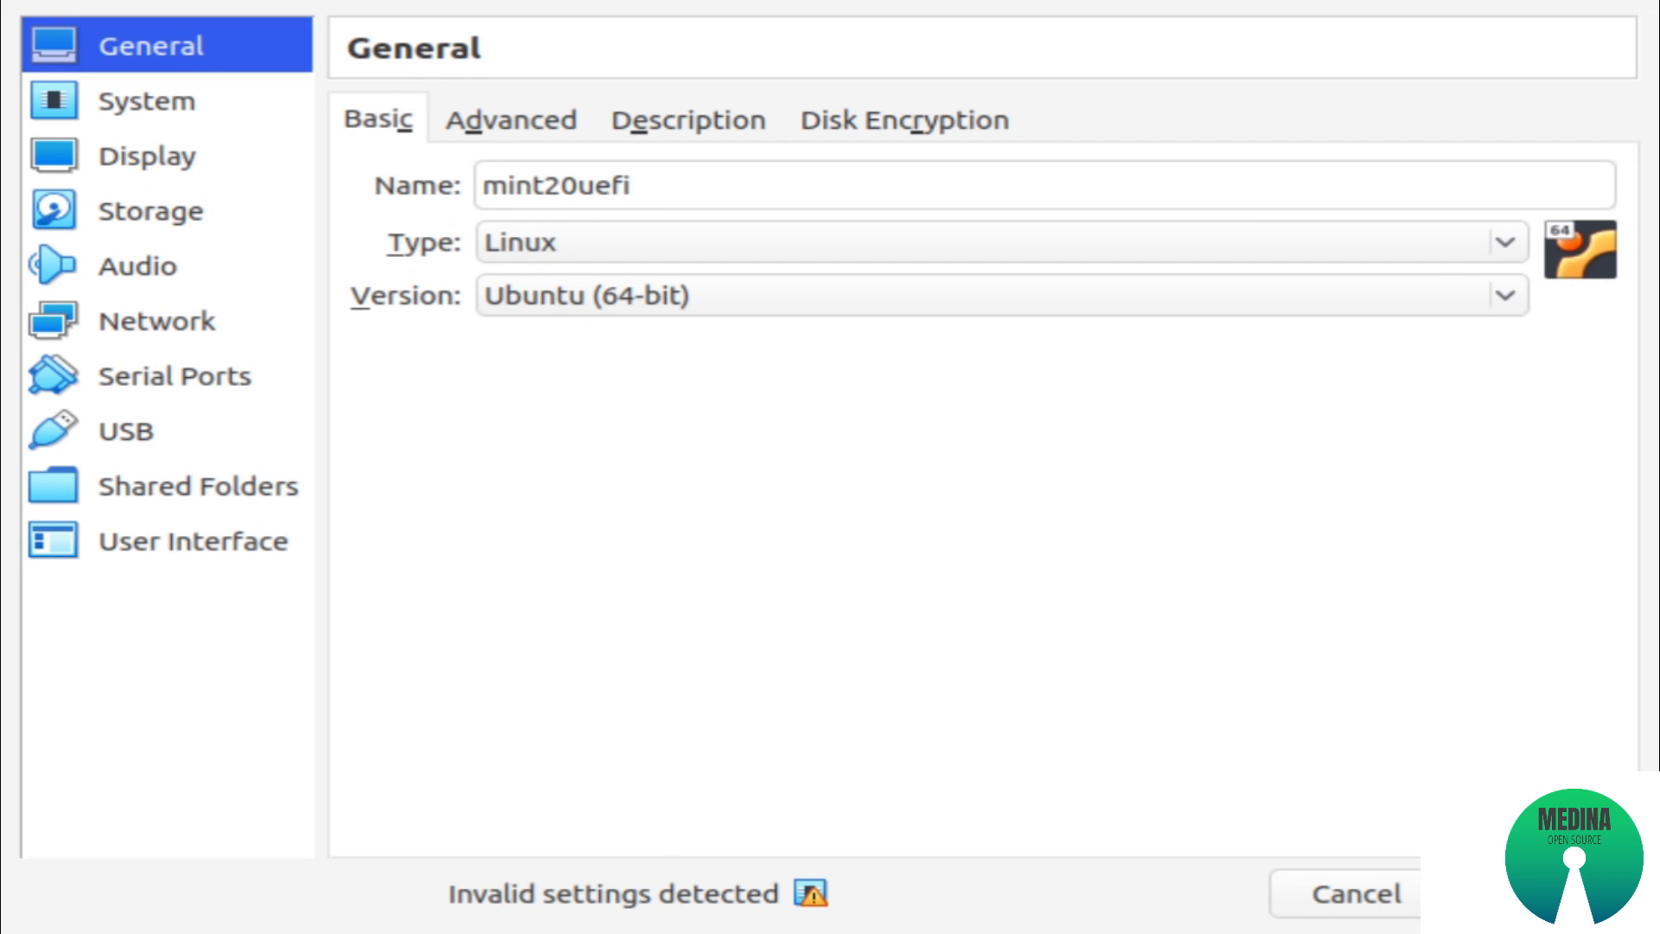
left_click(173, 211)
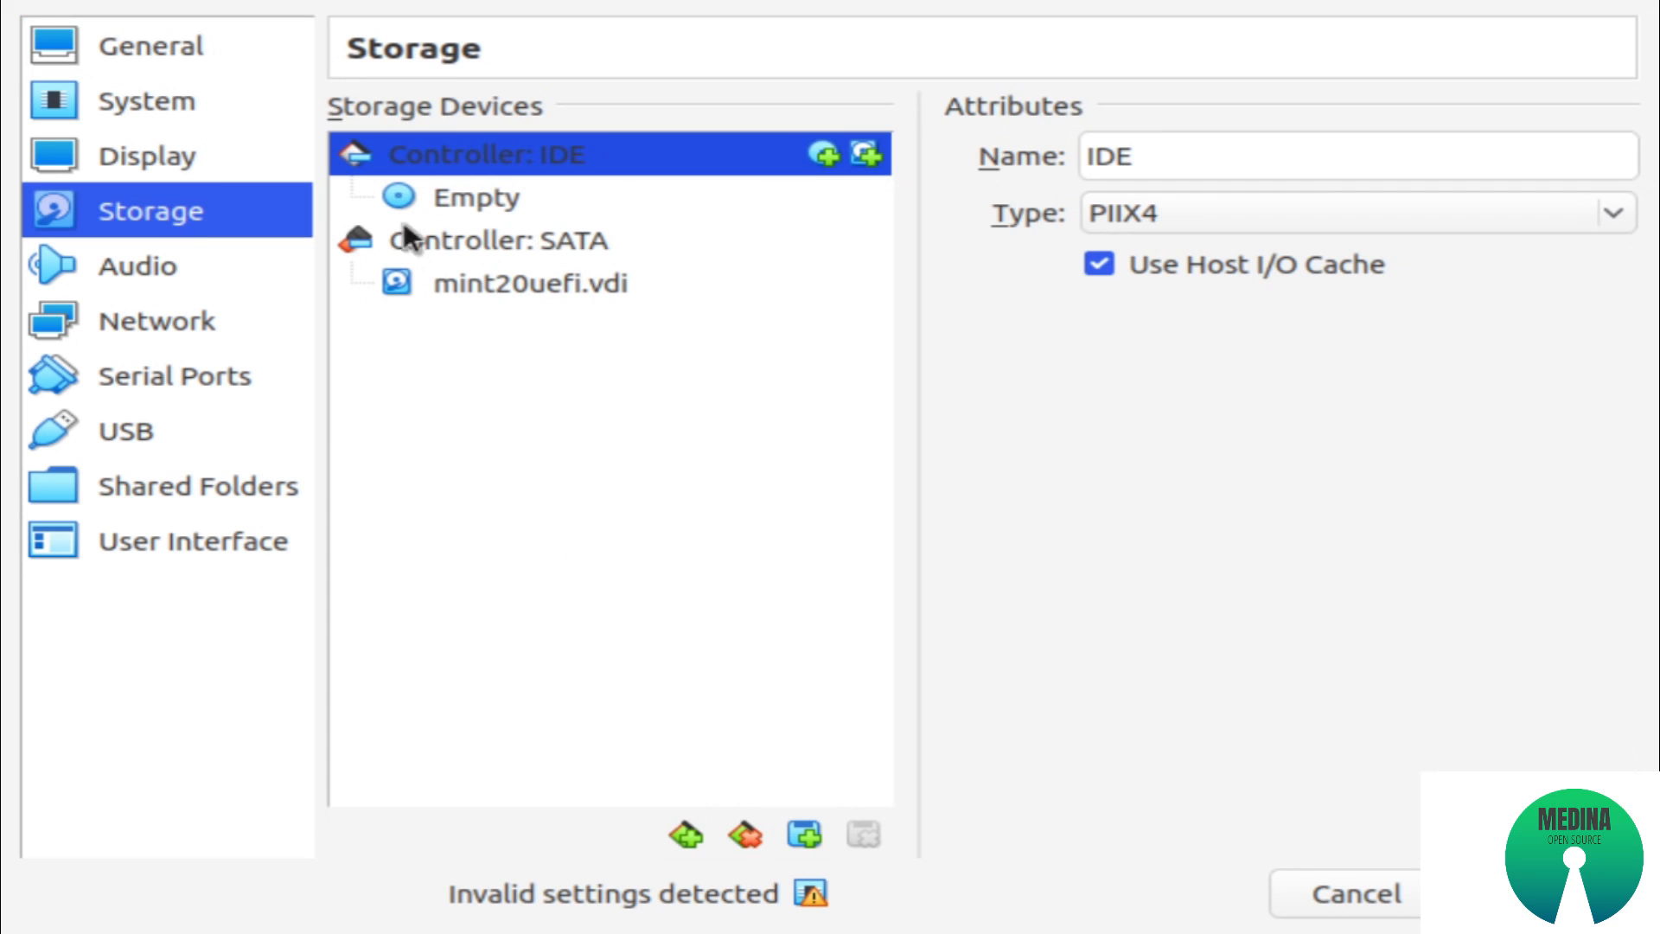
left_click(824, 154)
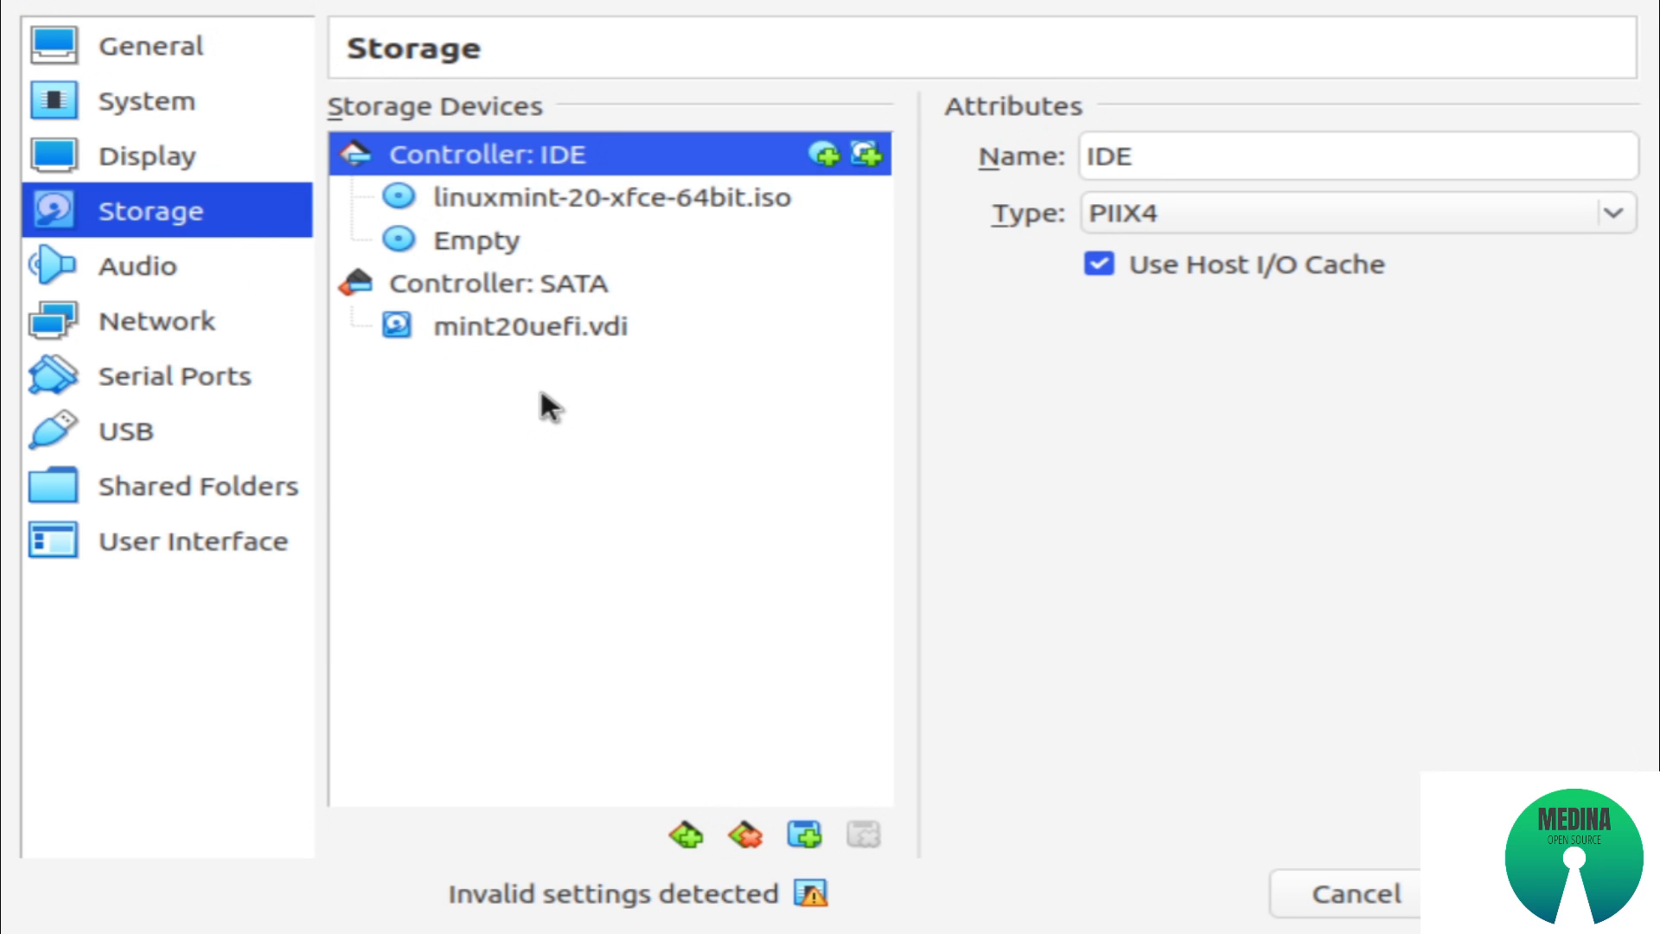
Enable EFI in the machine's motherboard settings and save the settings
left_click(138, 104)
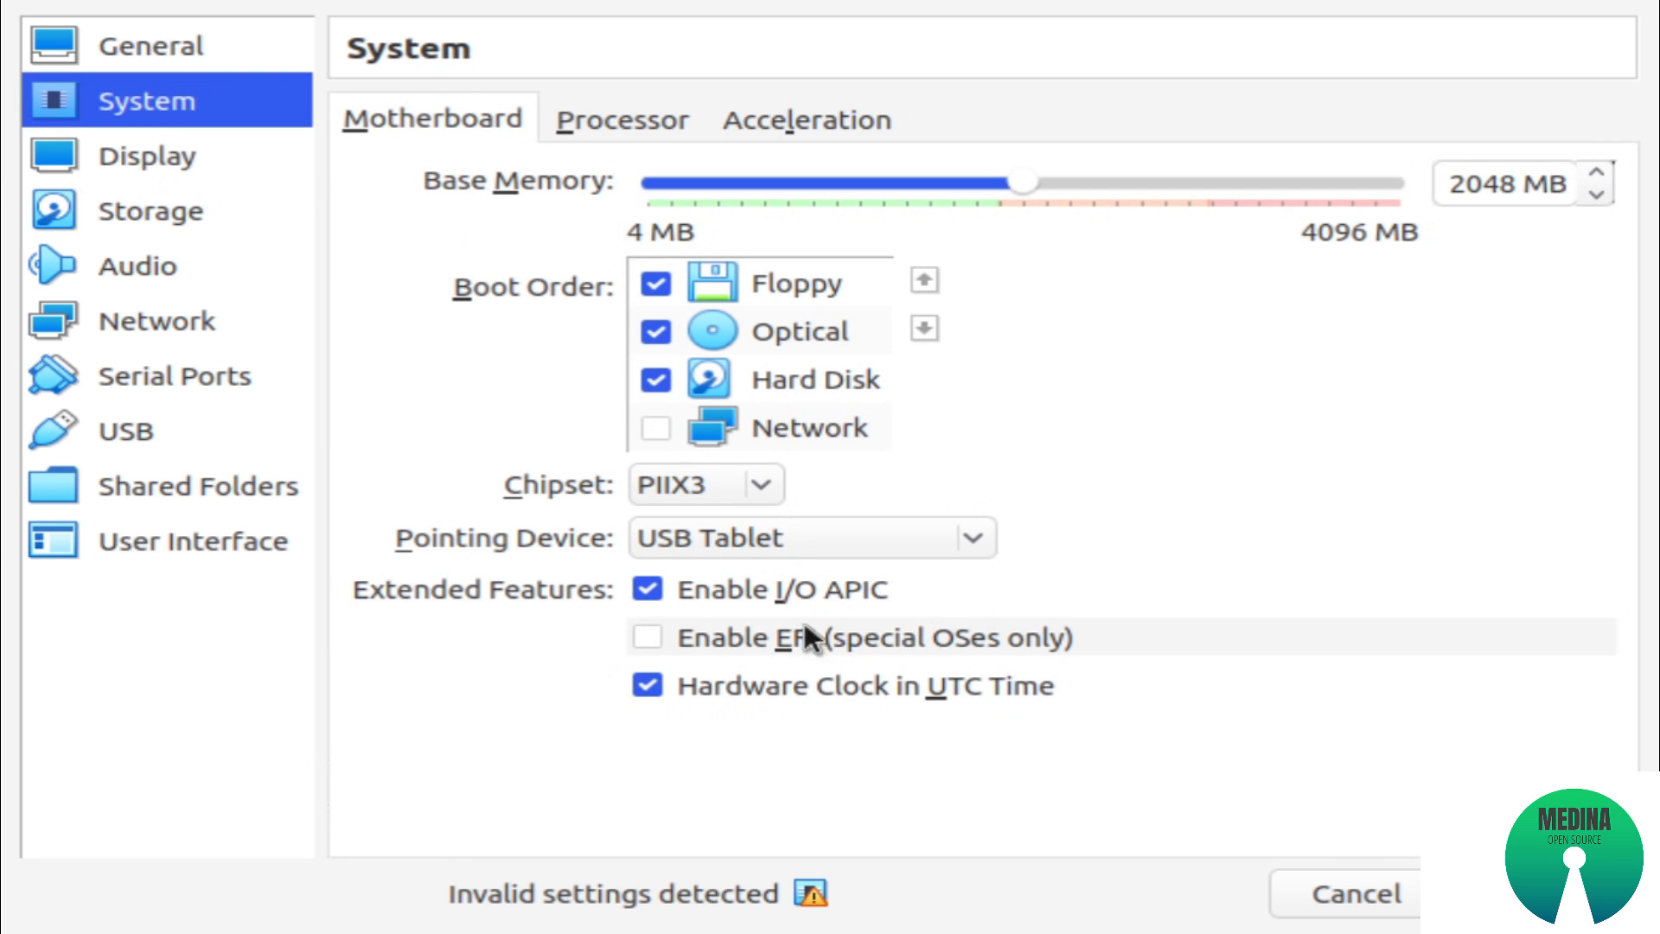
left_click(653, 637)
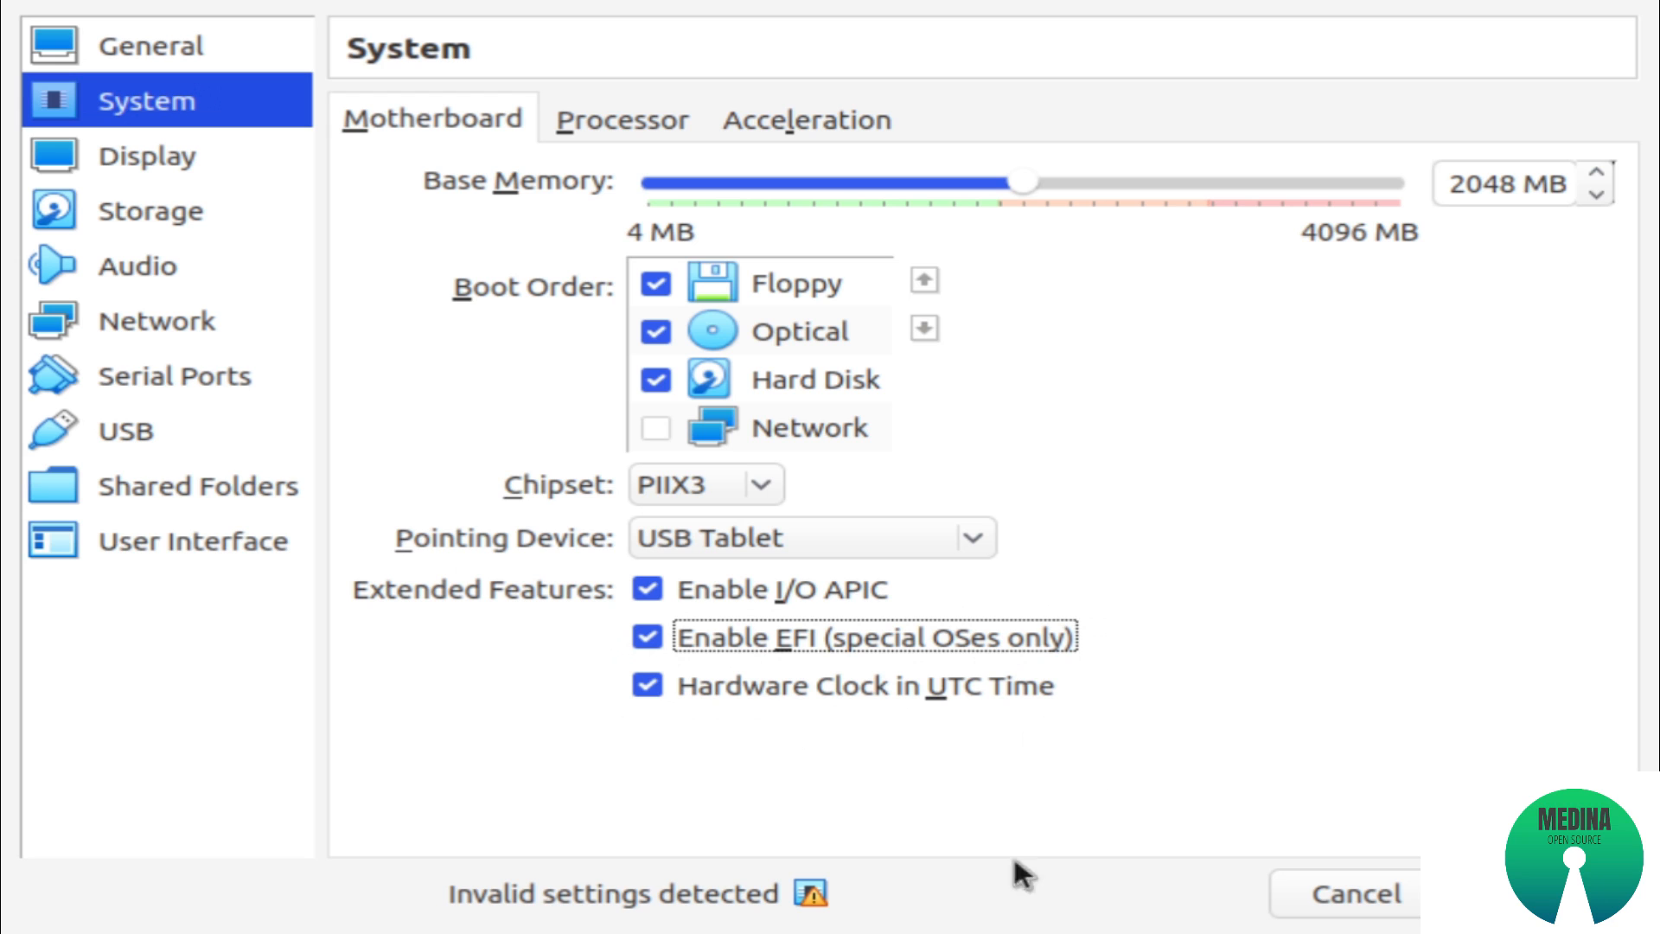
left_click(1547, 893)
left_click(1548, 893)
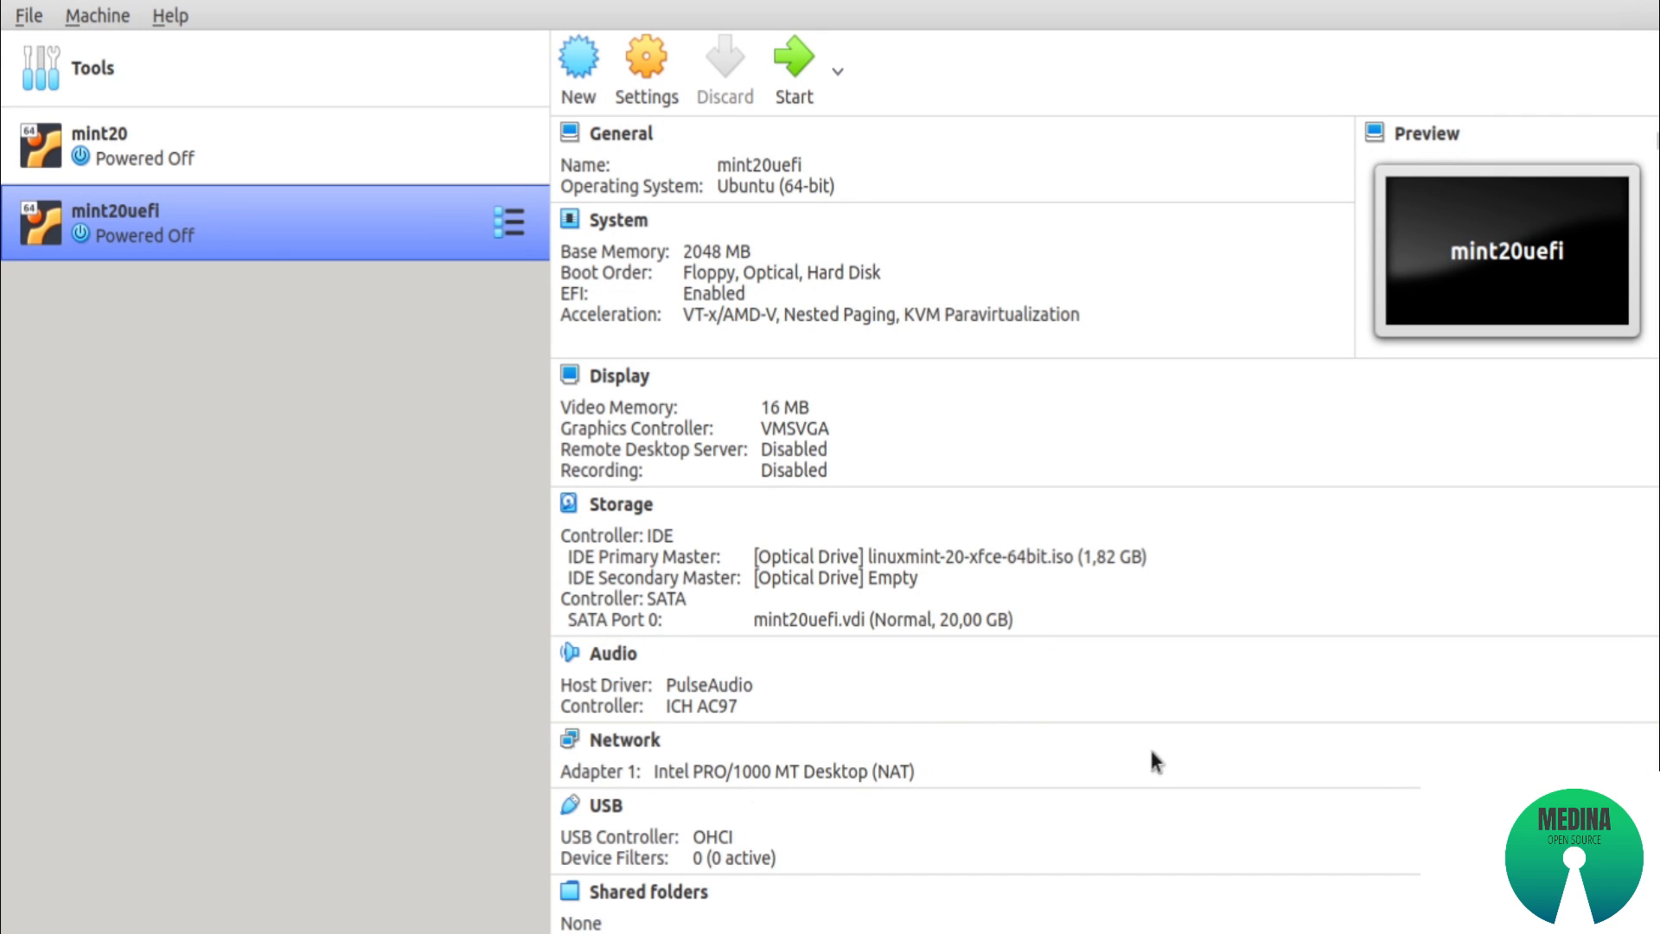
Start the mint20uefi virtual machine and boot the Start Linux Mint 20 Xfce 64-bit entry
left_click(798, 90)
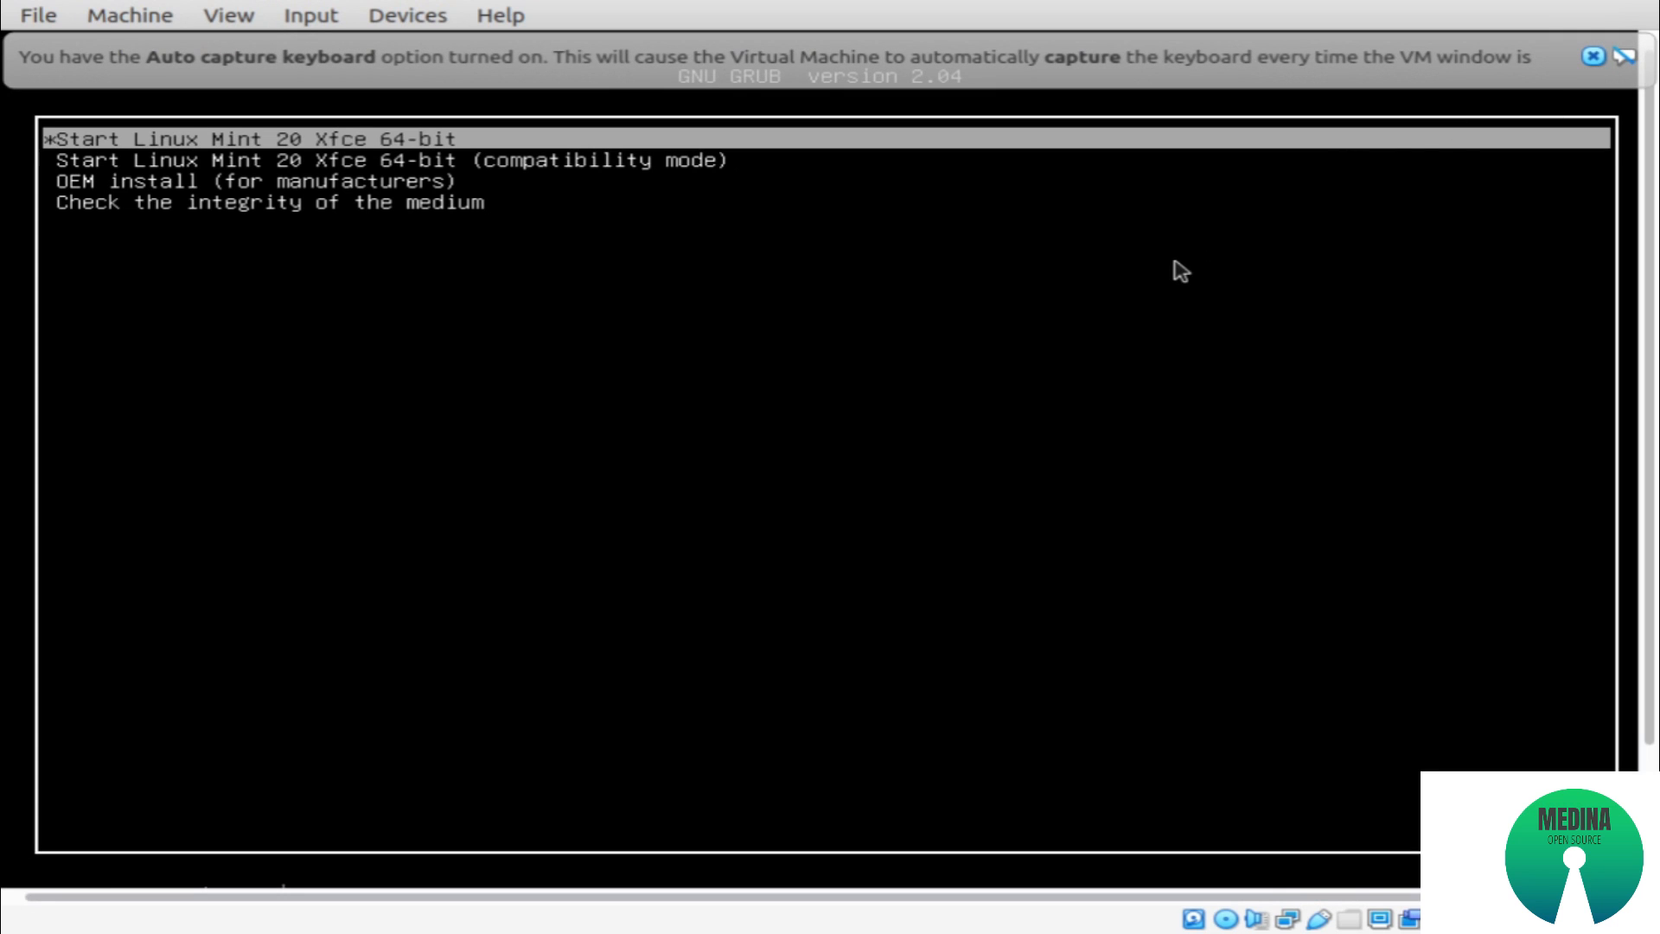
key("Down")
key("Up")
key("Down")
key("Up")
key("Down")
key("Up")
key("Return")
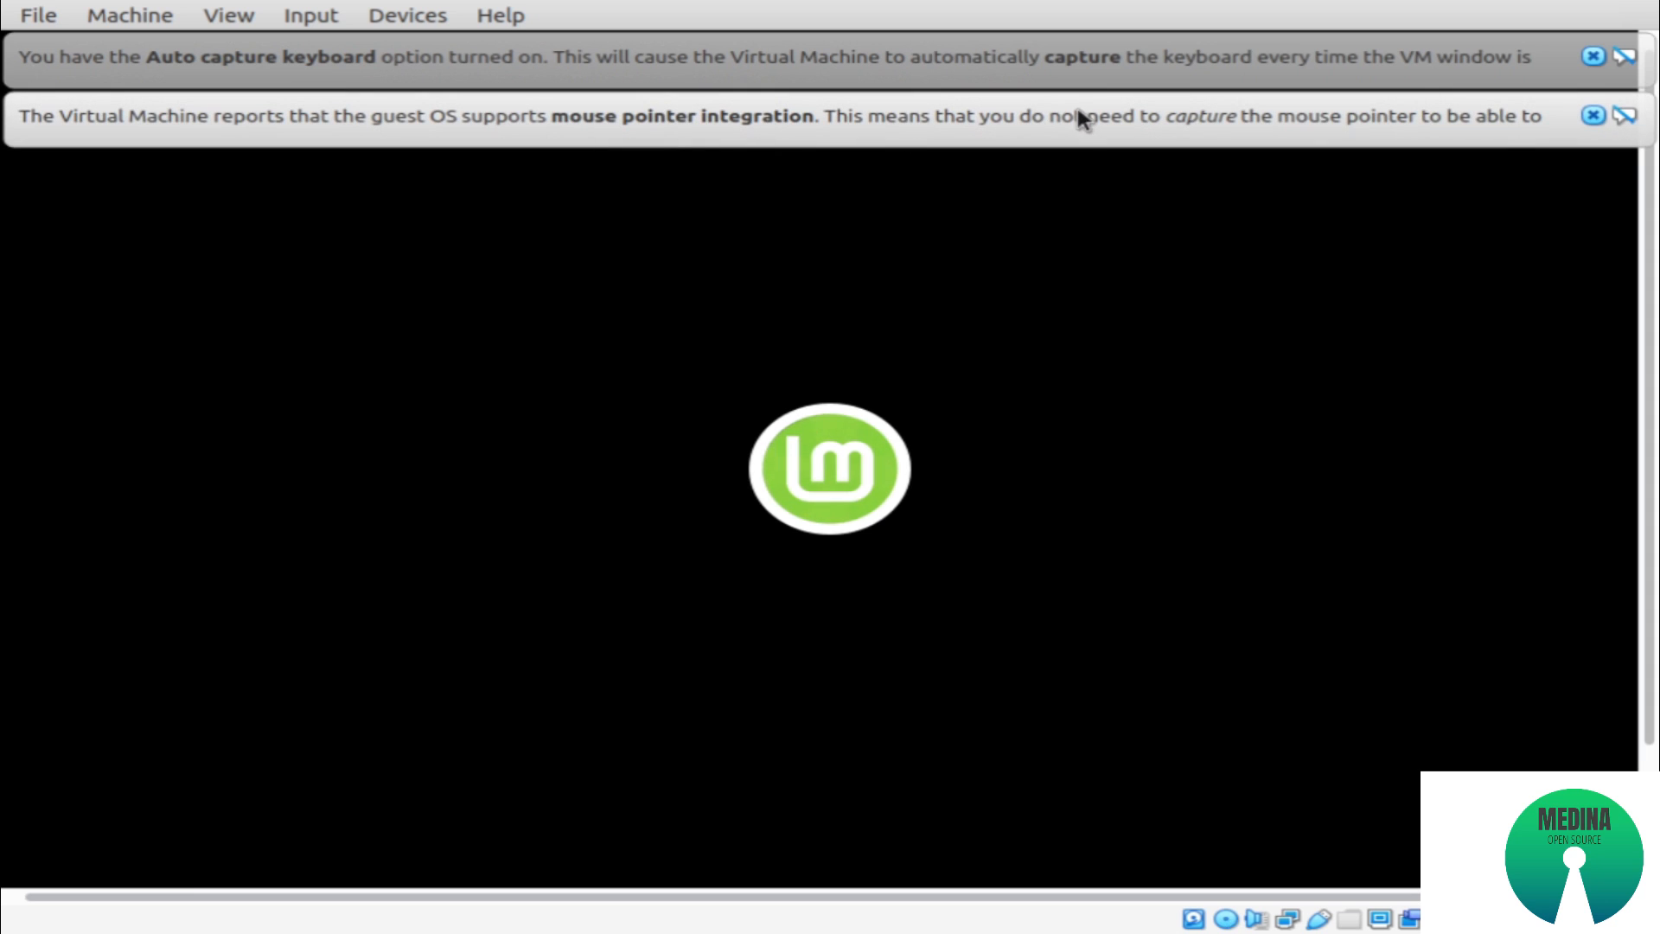
Dismiss the mouse-integration and keyboard-capture messages, and launch the Linux Mint installer from the live desktop
left_click(1593, 114)
left_click(1593, 56)
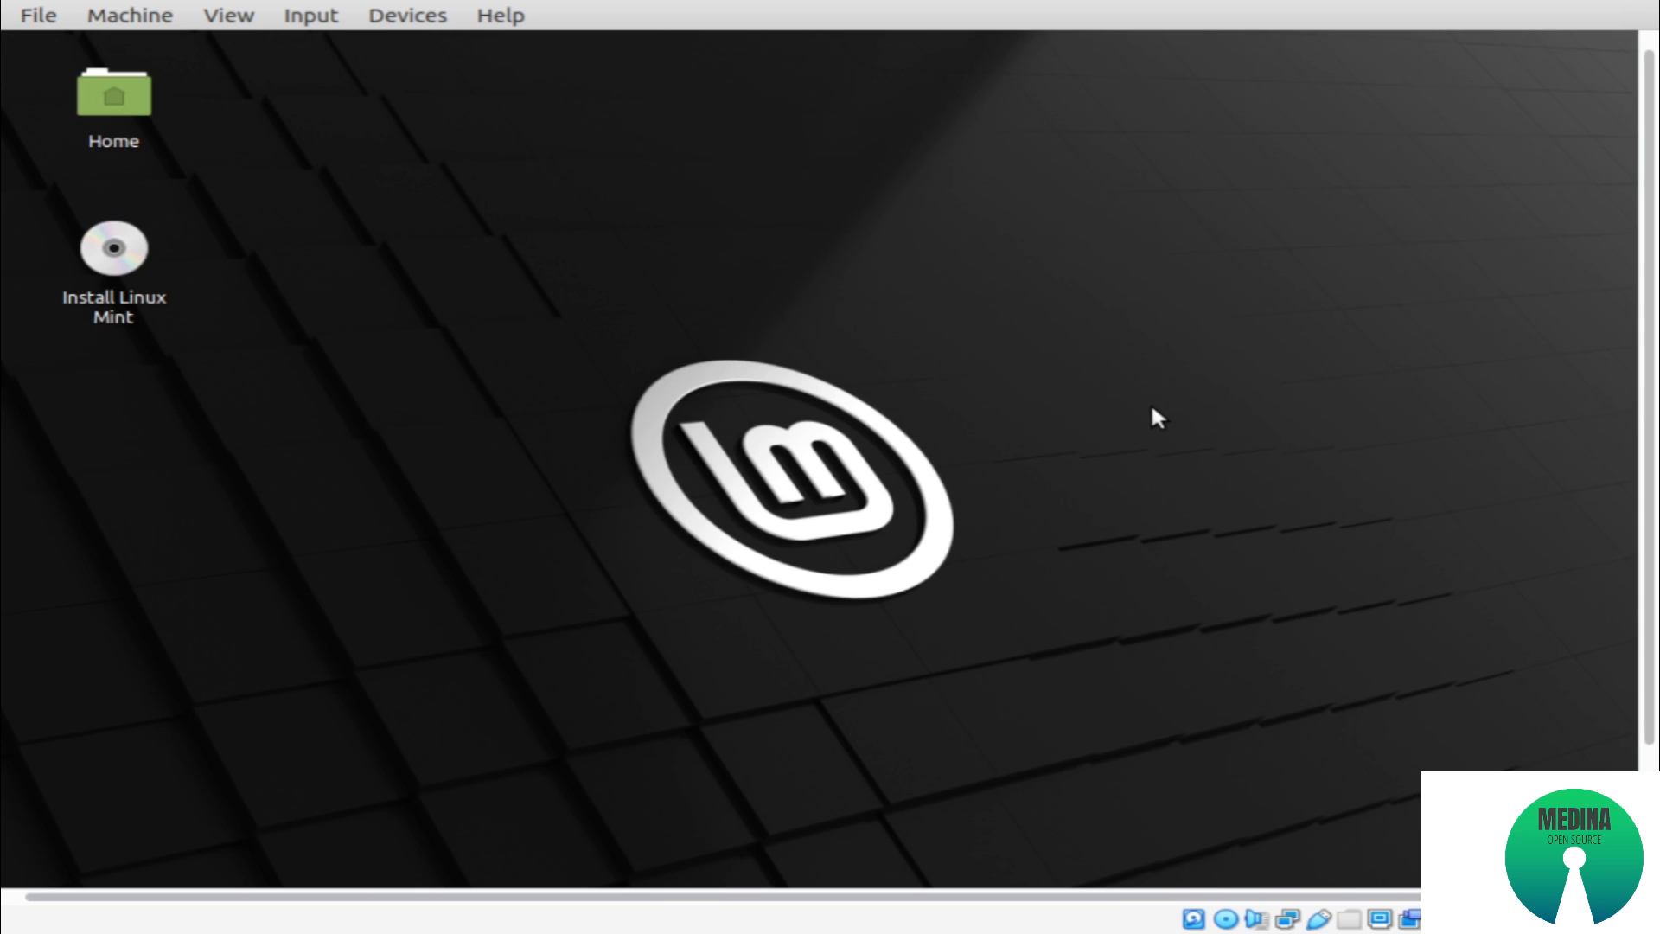
left_click_drag(1650, 378, 1655, 503)
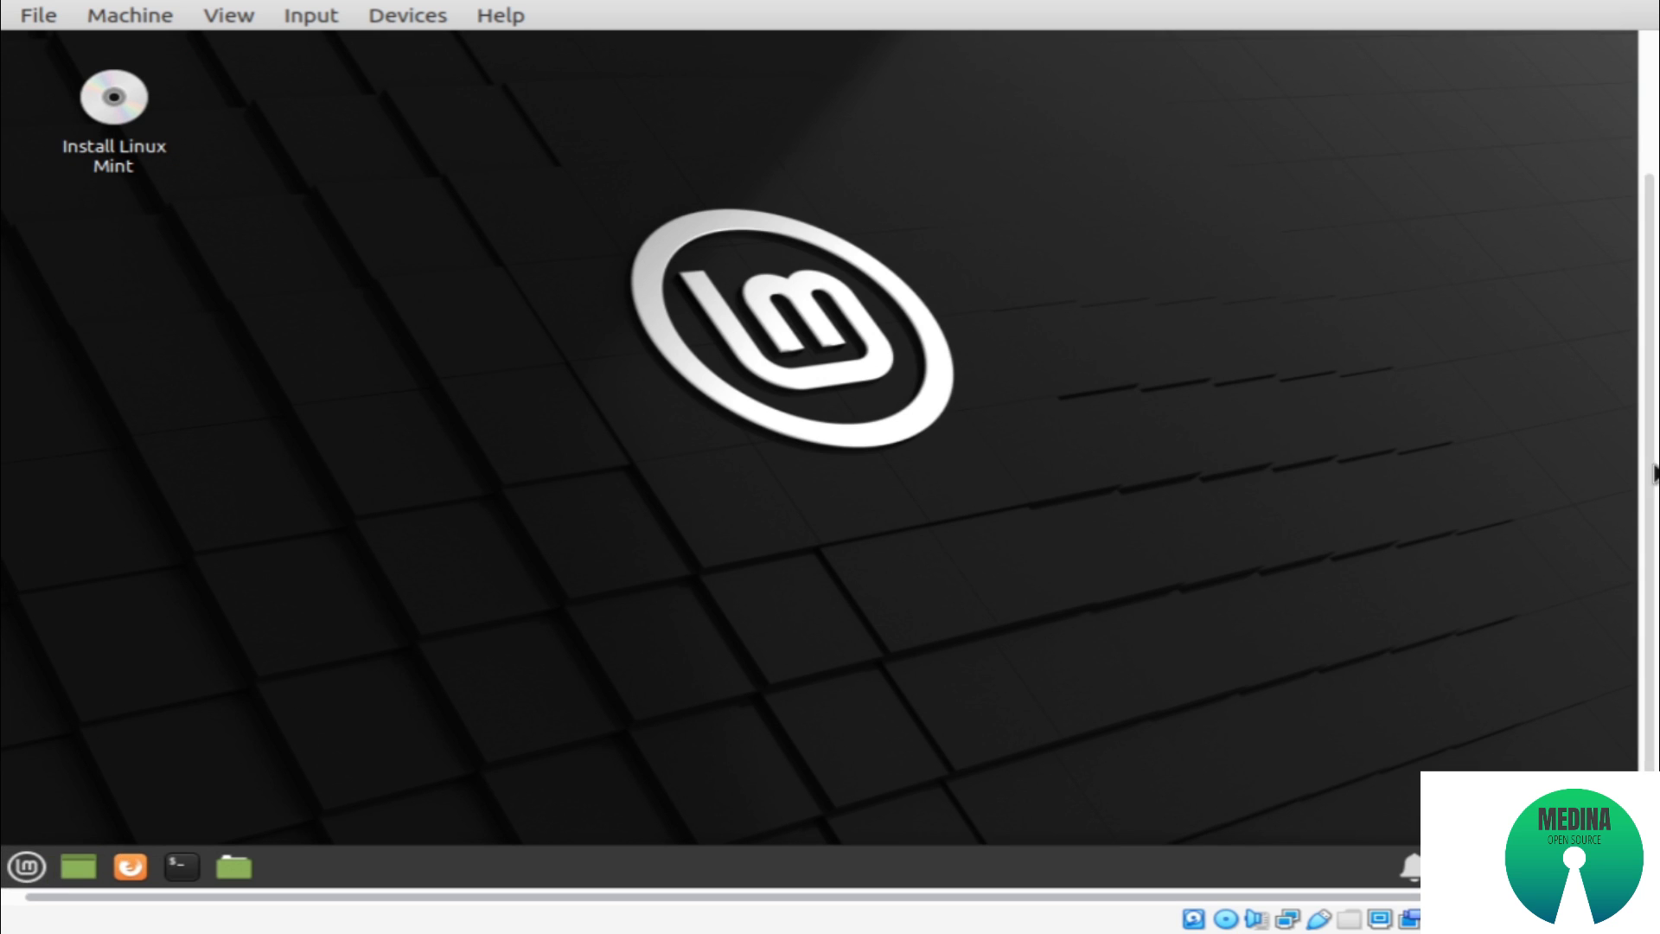
scroll(1620, 294, "up", 3)
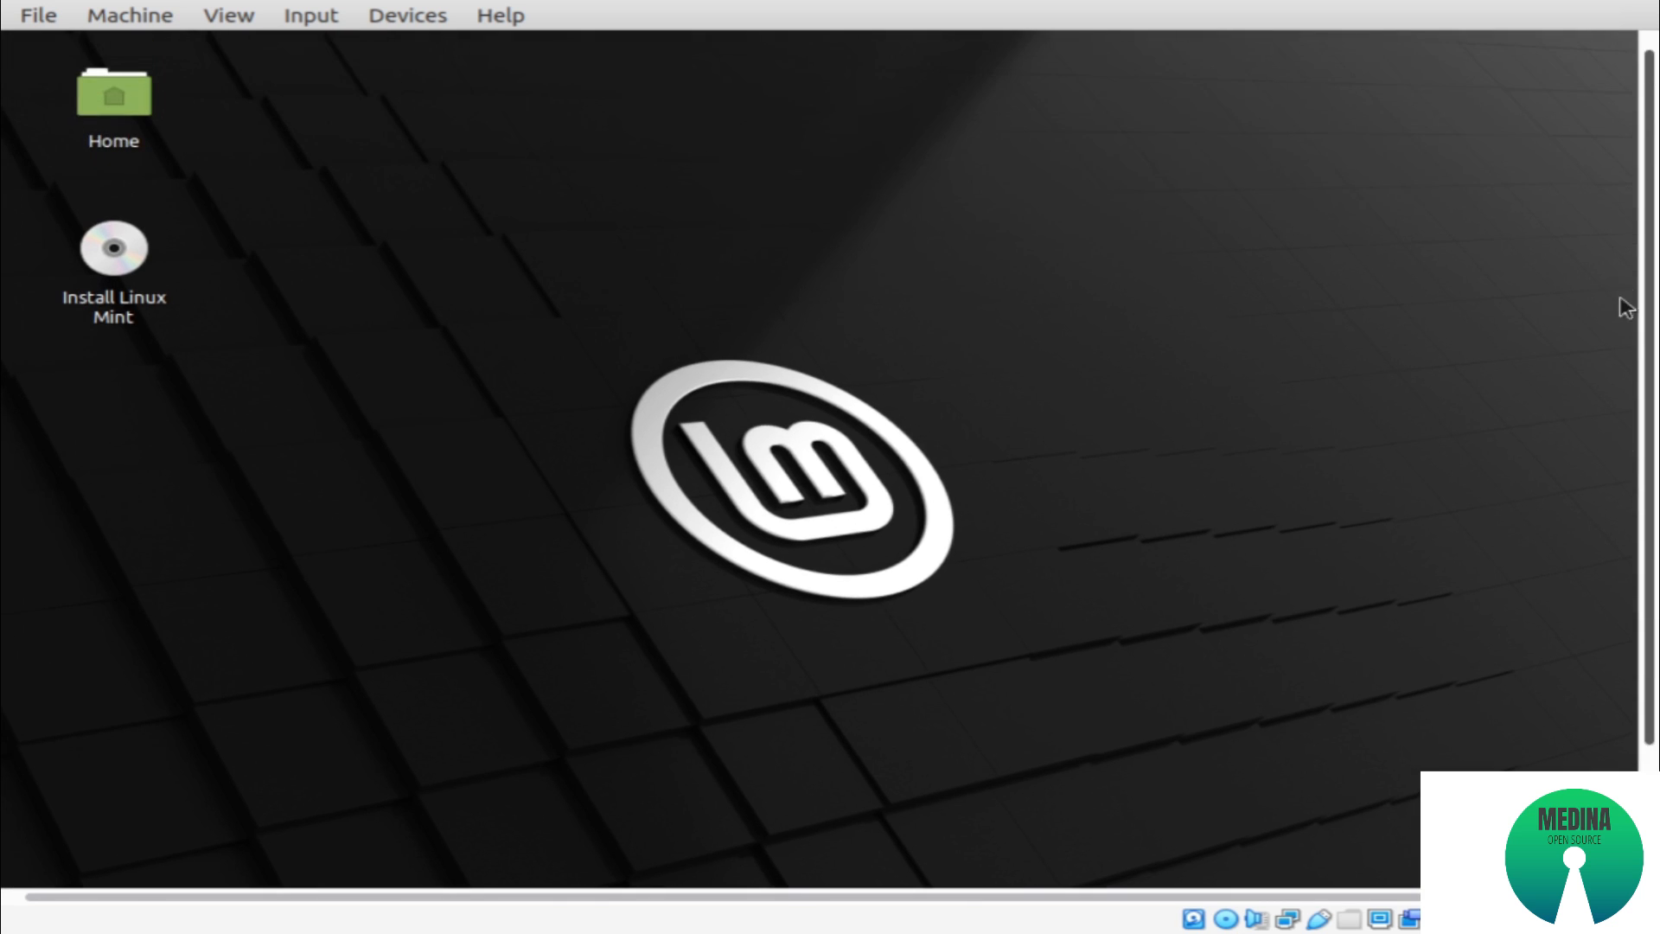
double_click(106, 274)
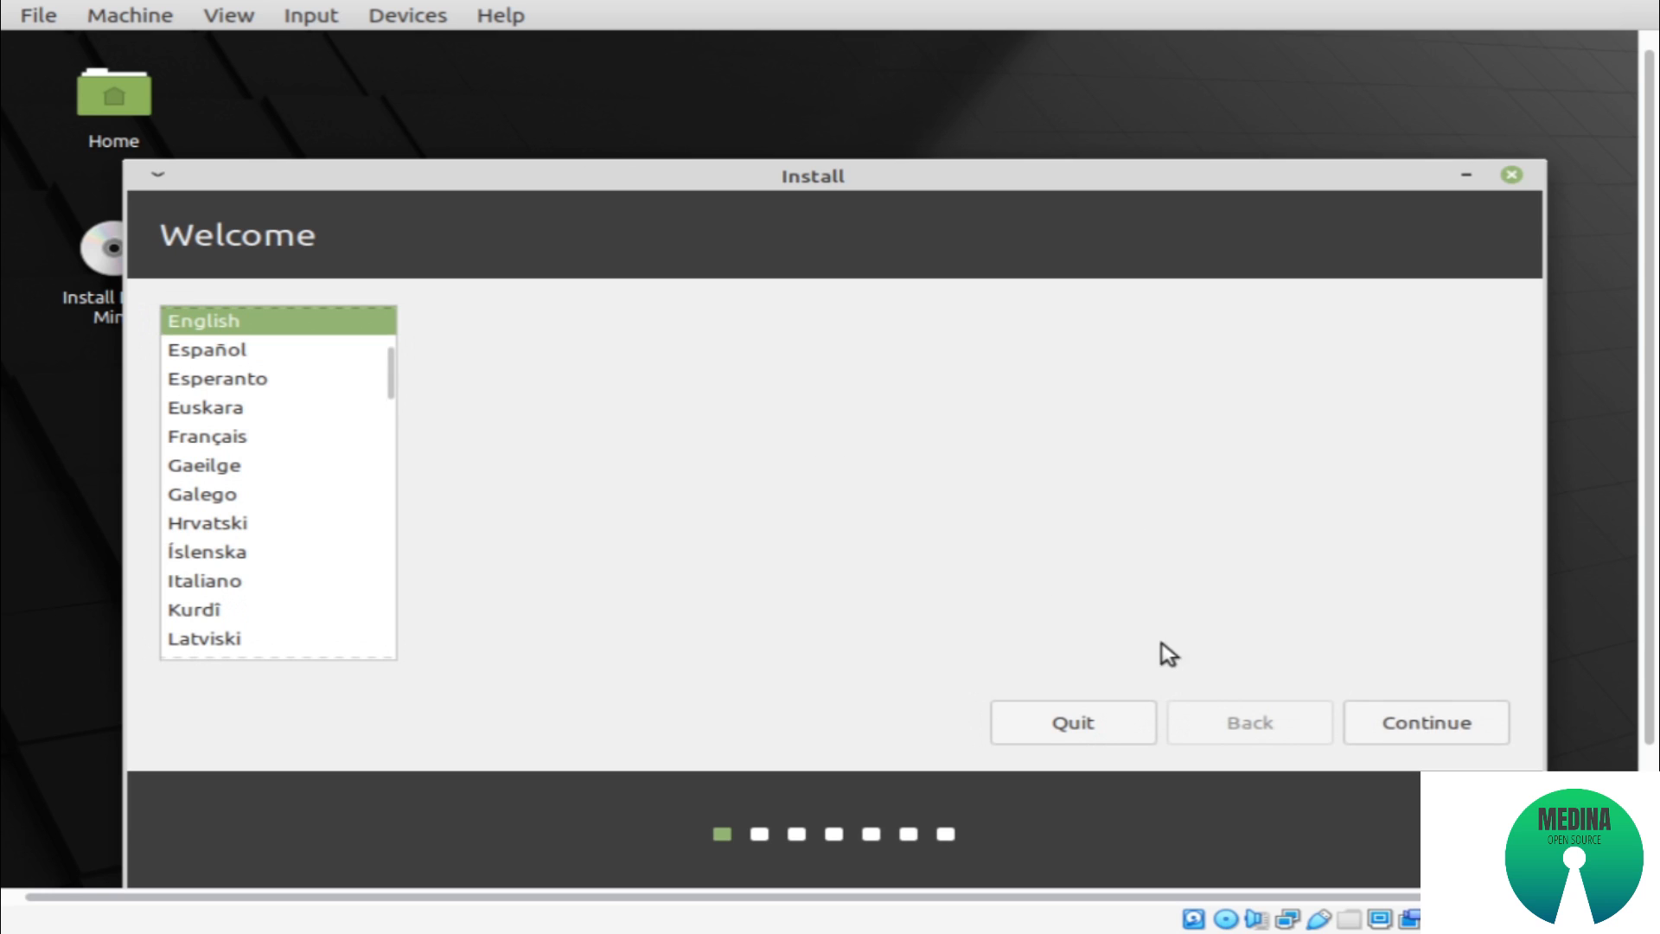
Accept English and the default keyboard layout, and continue without installing multimedia codecs
left_click(1383, 718)
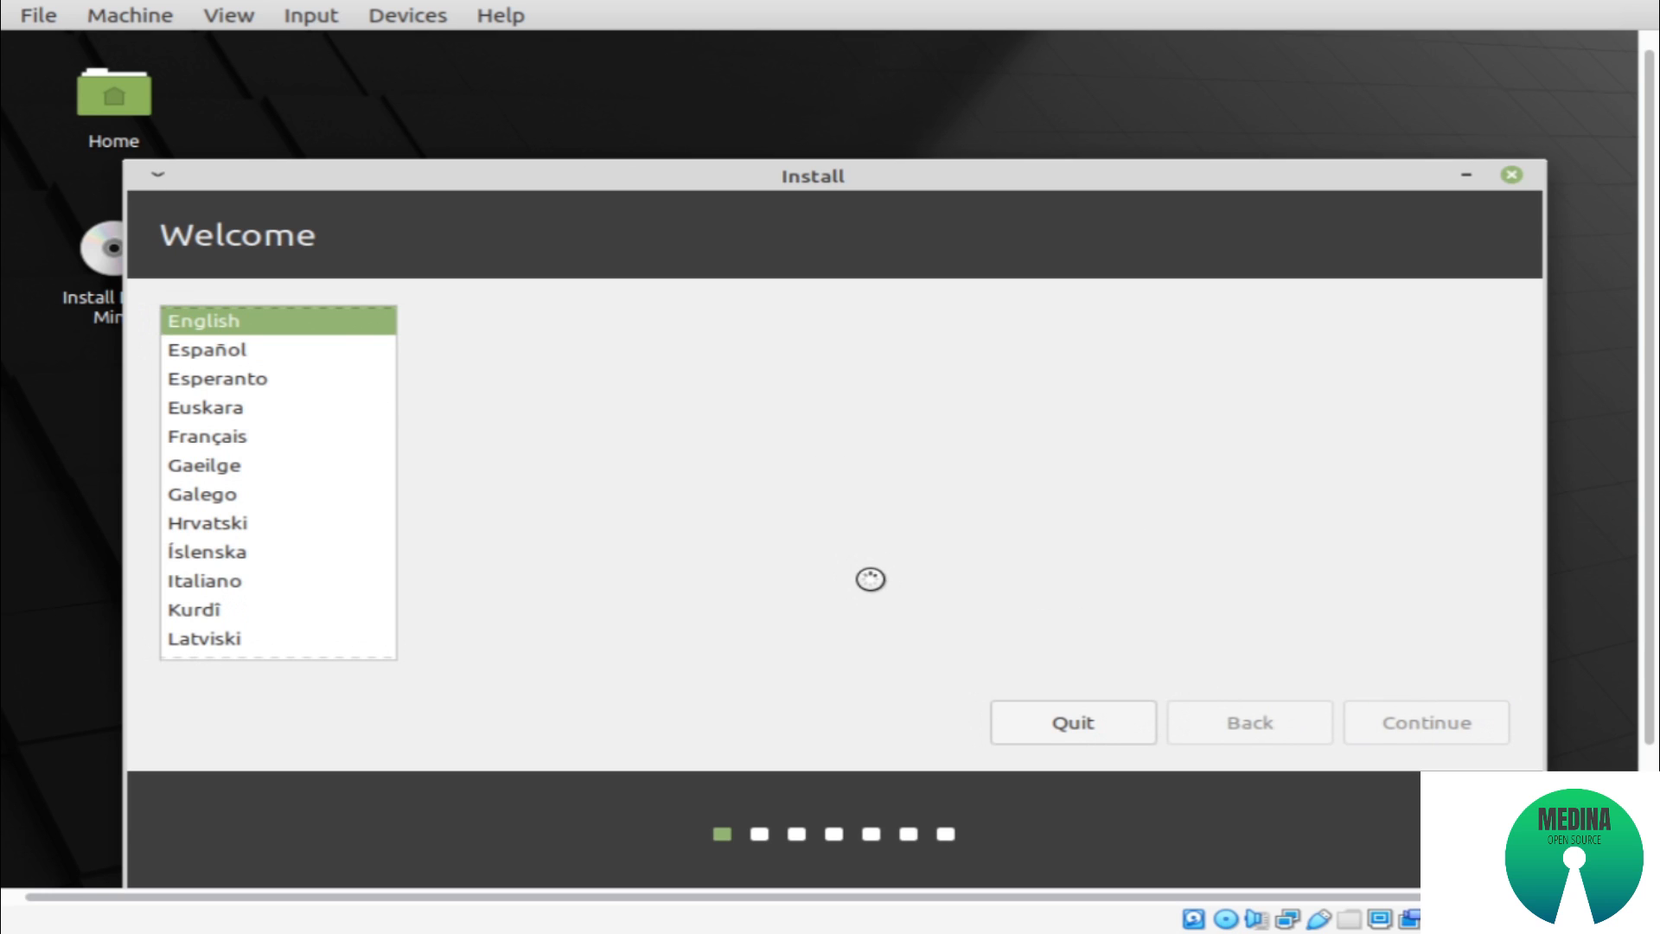
left_click(1392, 724)
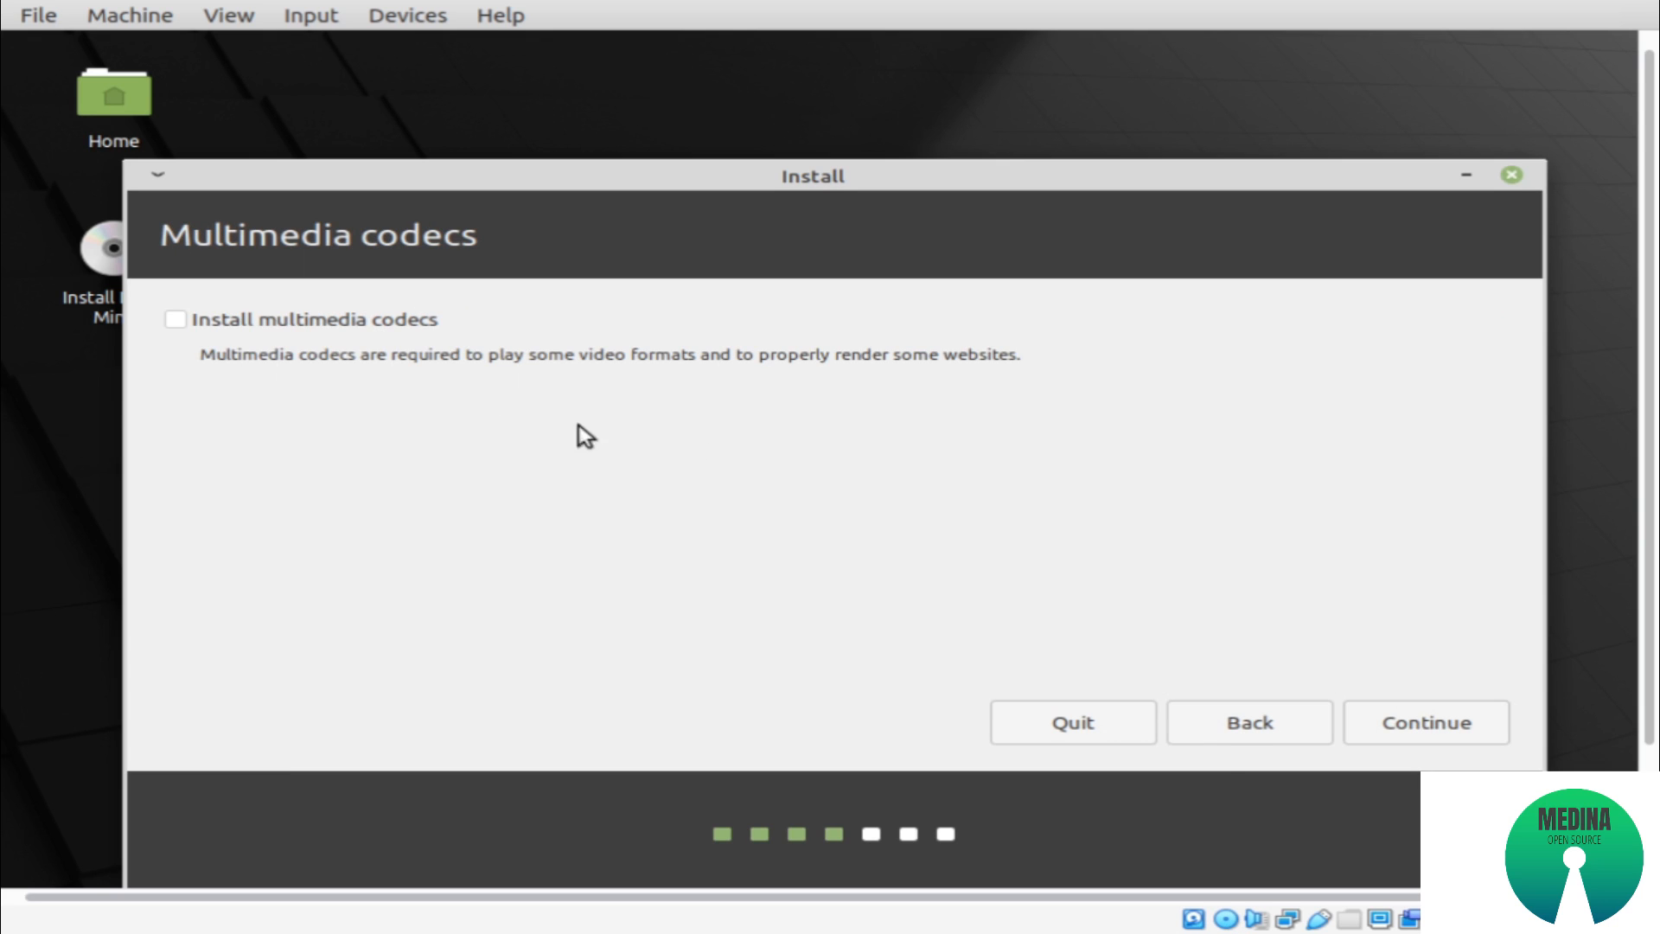
left_click(1426, 727)
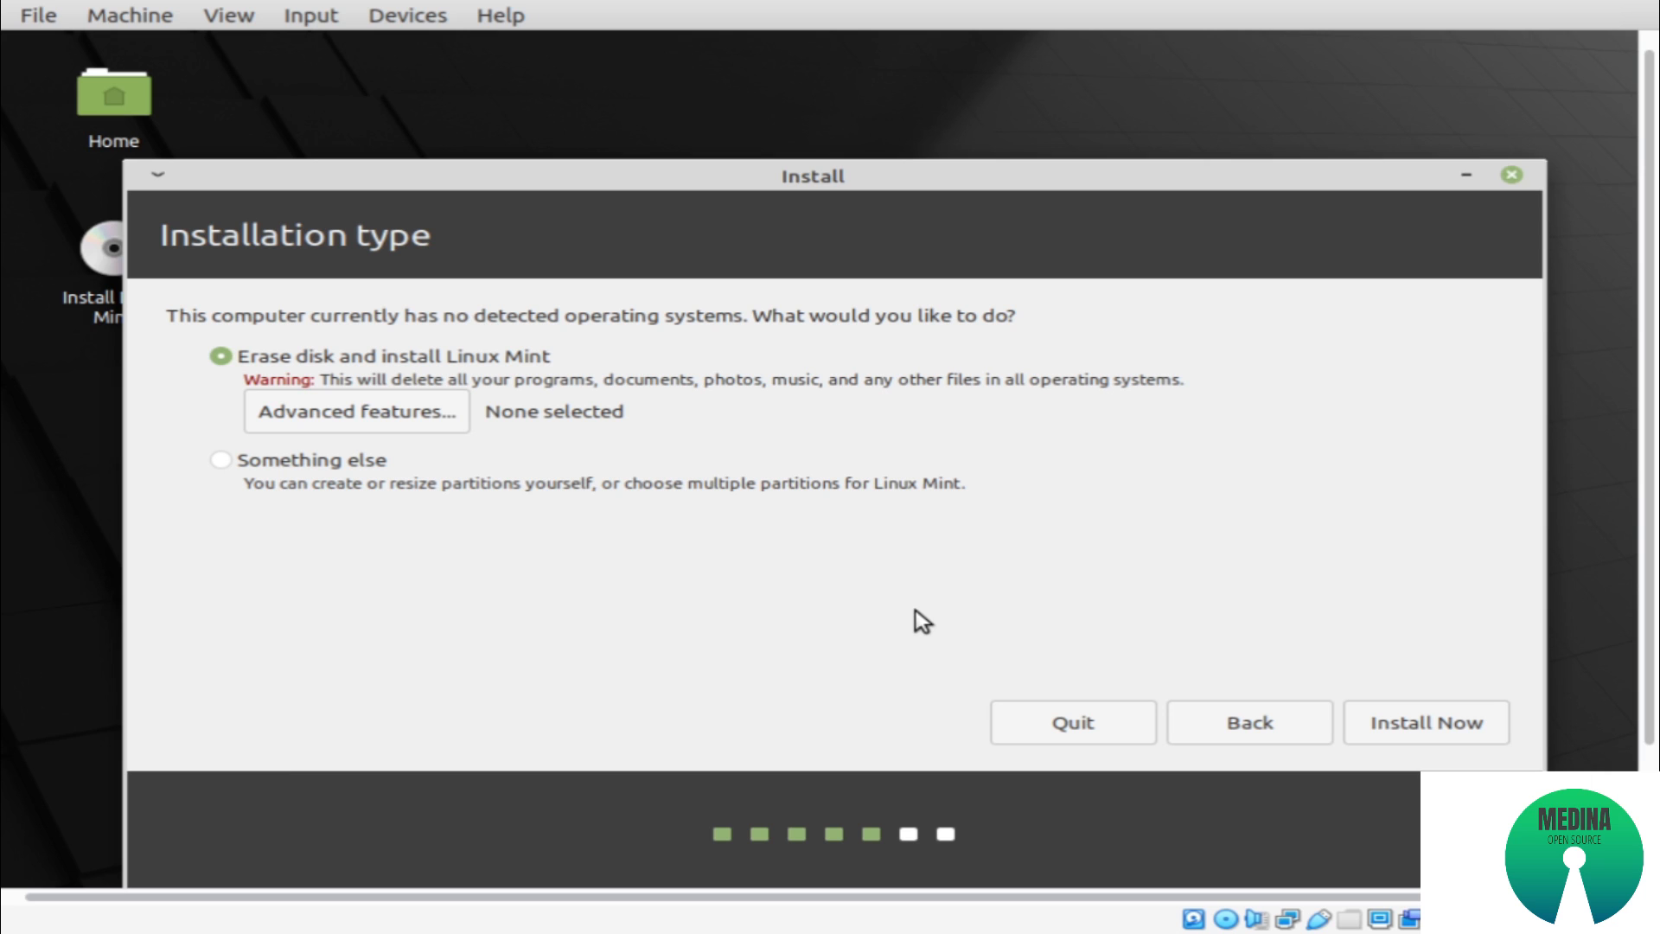
Choose Something else as the installation type and create a new partition table on /dev/sda
left_click(370, 467)
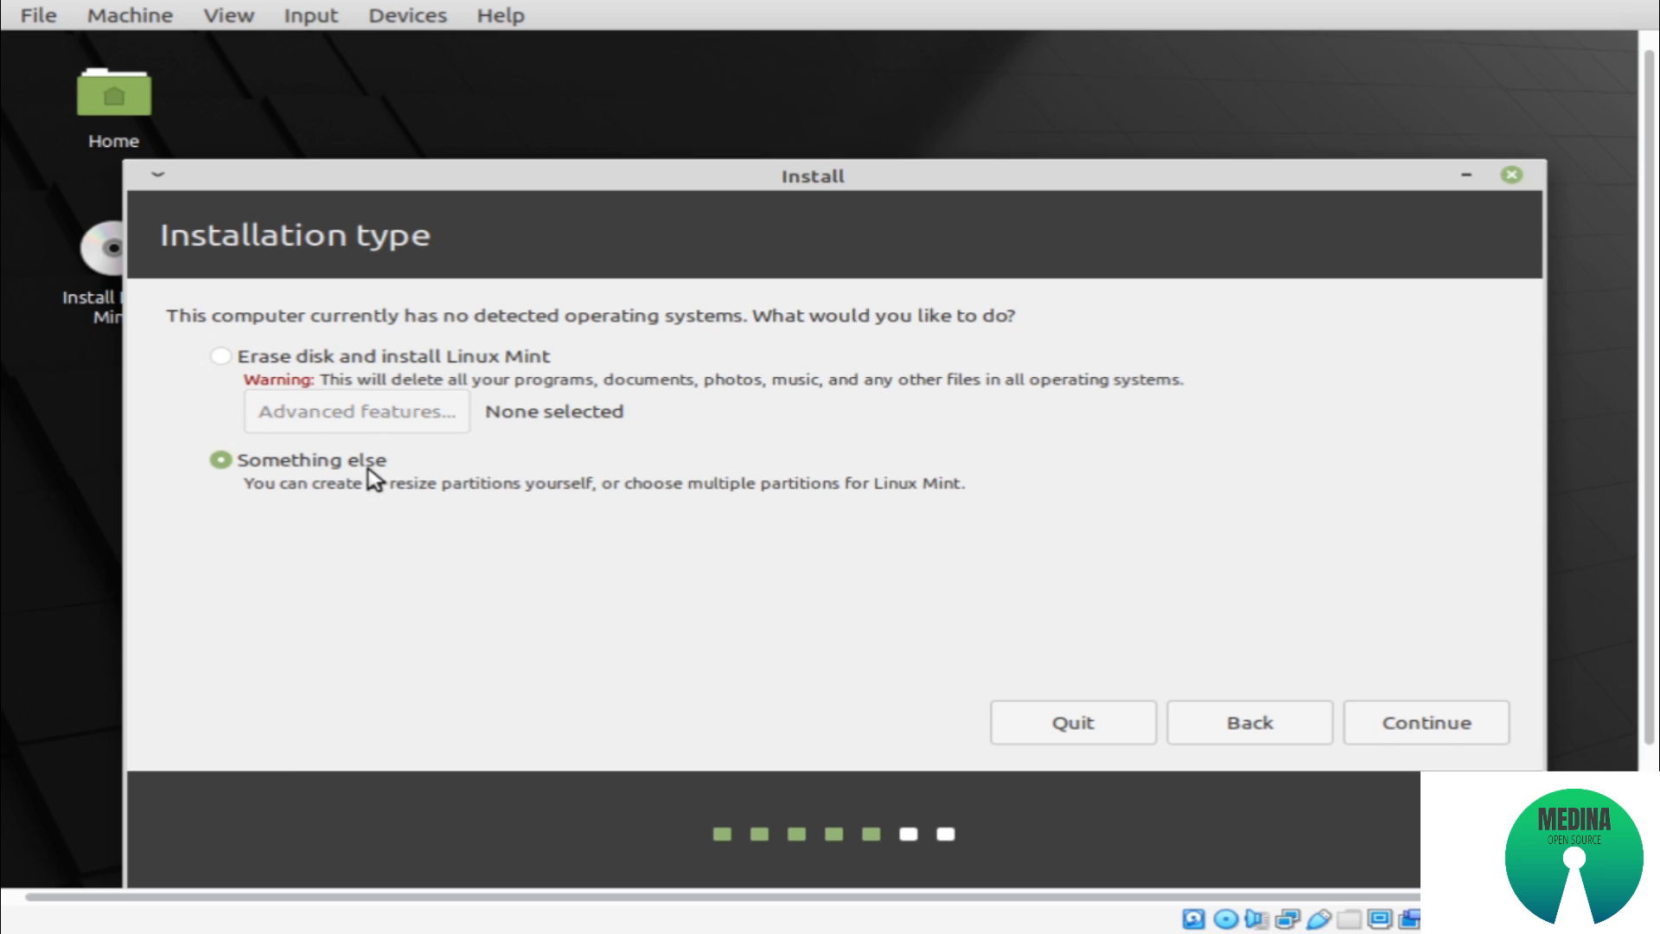
left_click(1440, 744)
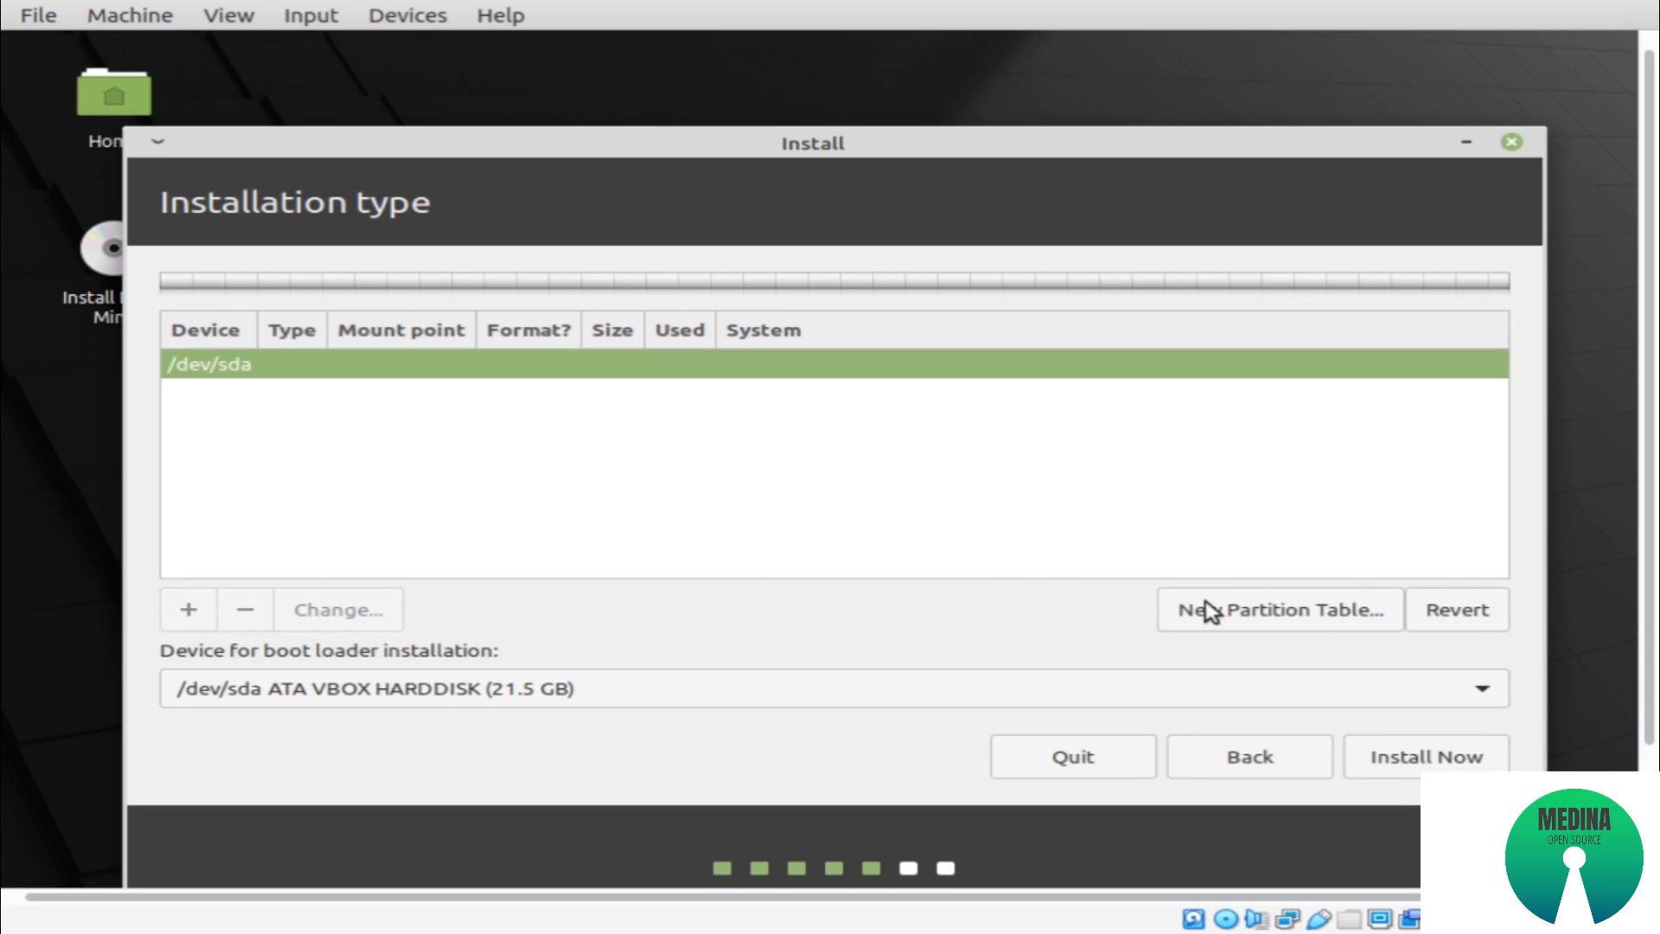
left_click(1210, 610)
left_click(1444, 609)
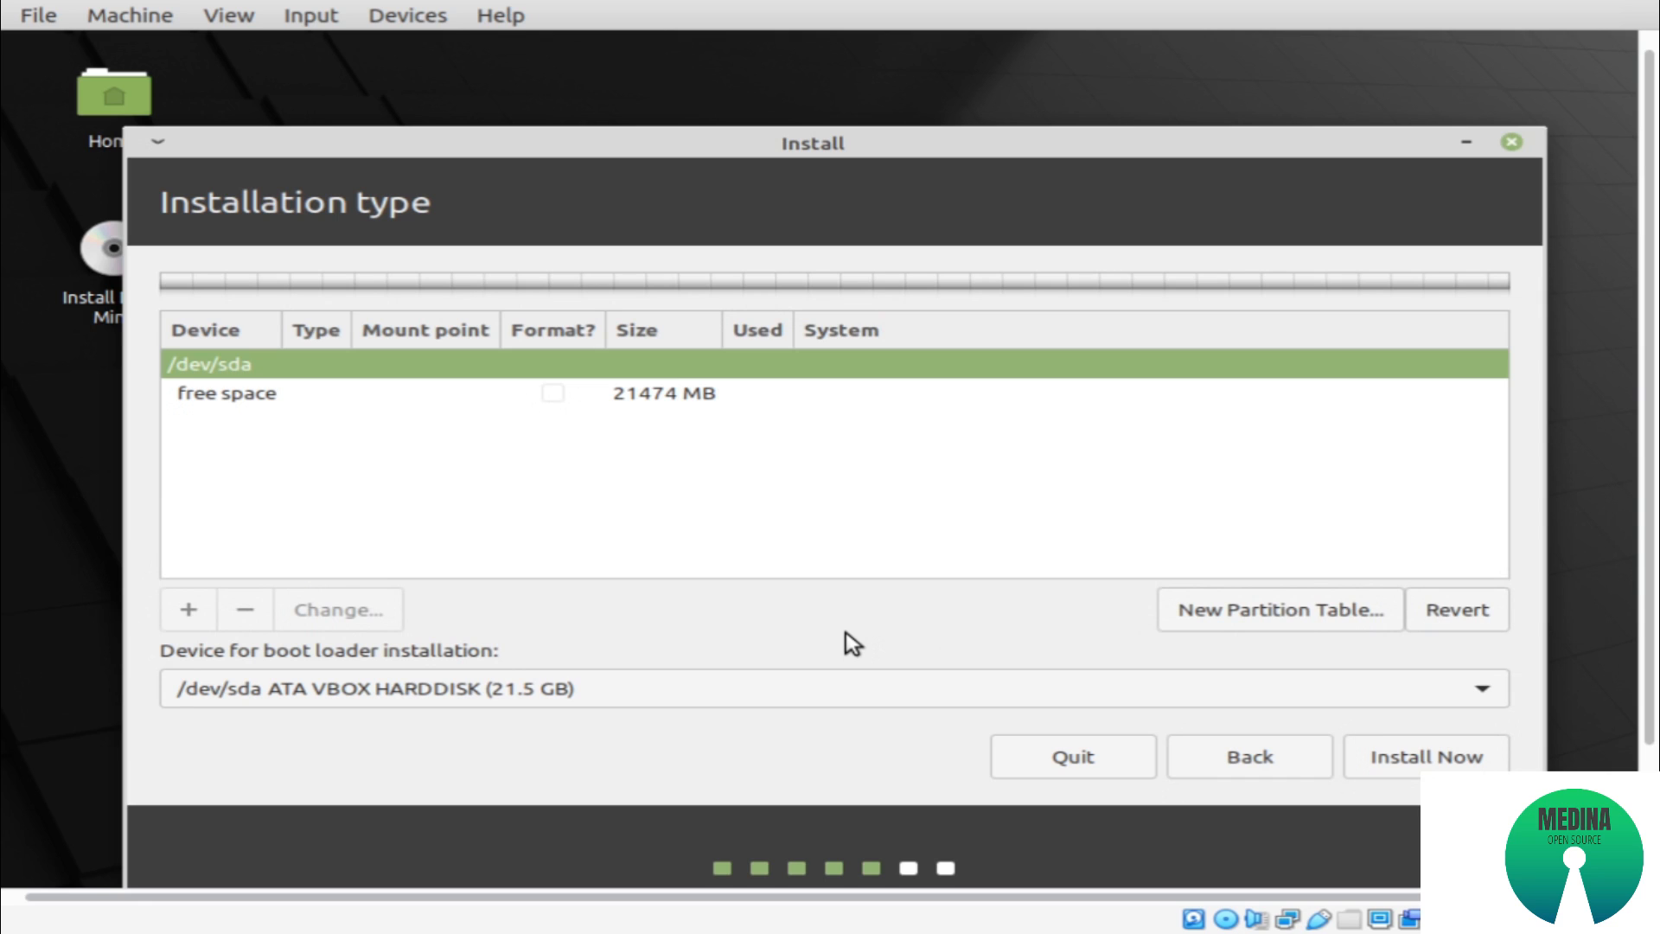
Create a primary EFI System Partition of 1000 MB at the beginning of the free space
left_click(289, 396)
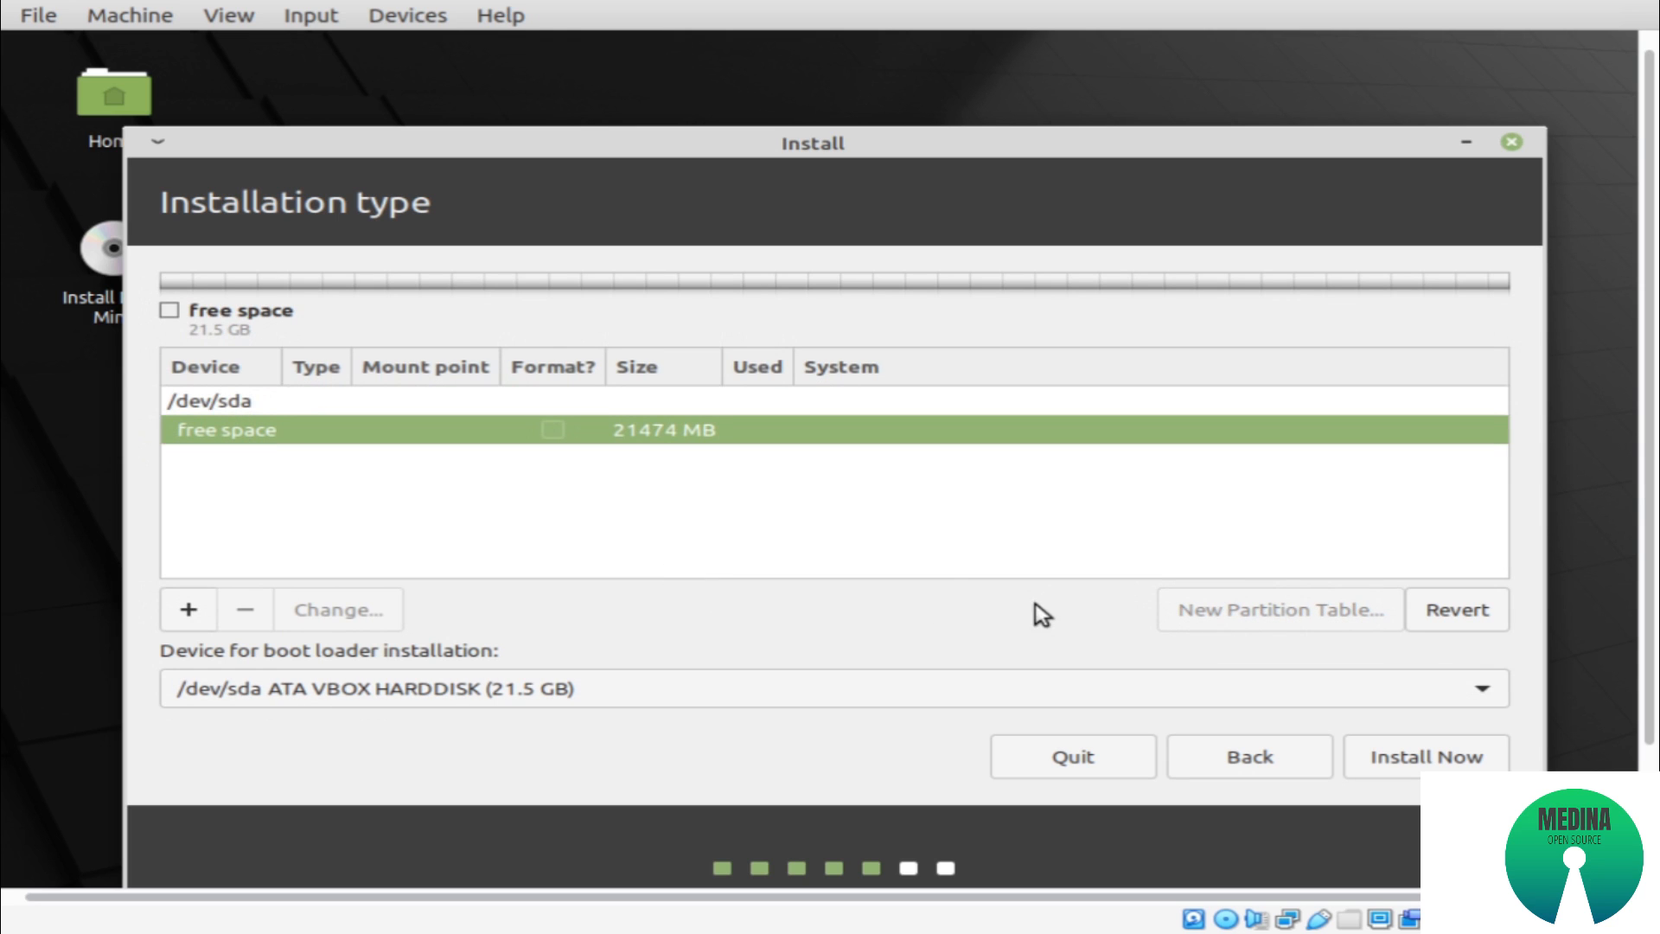
left_click(189, 614)
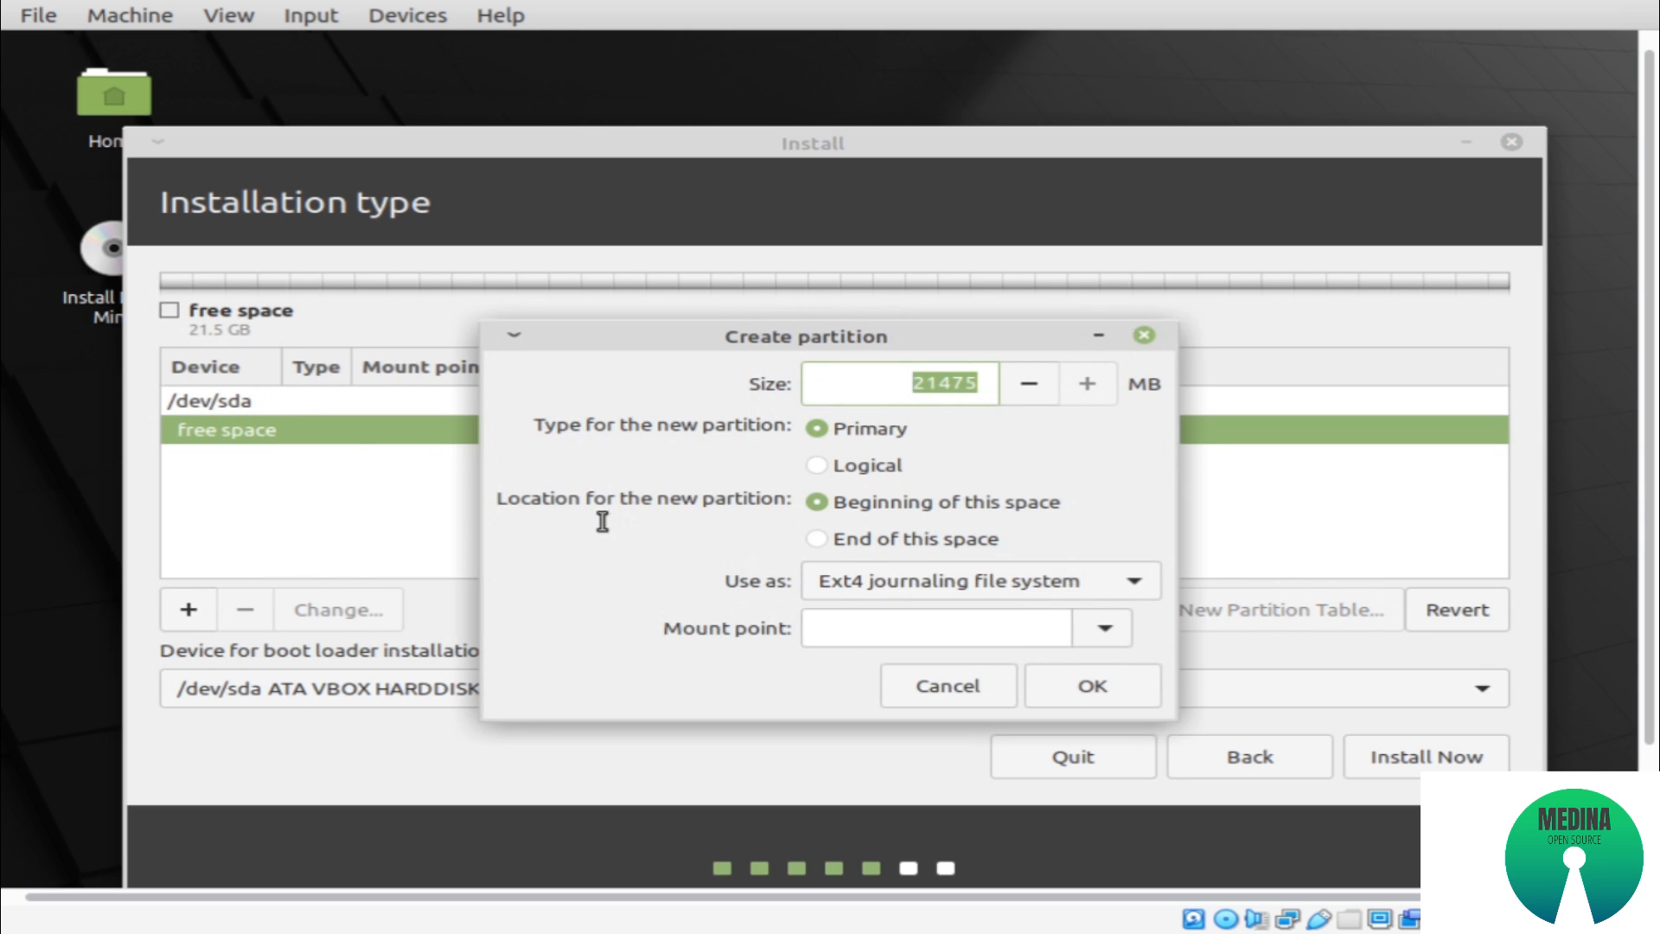
left_click(848, 578)
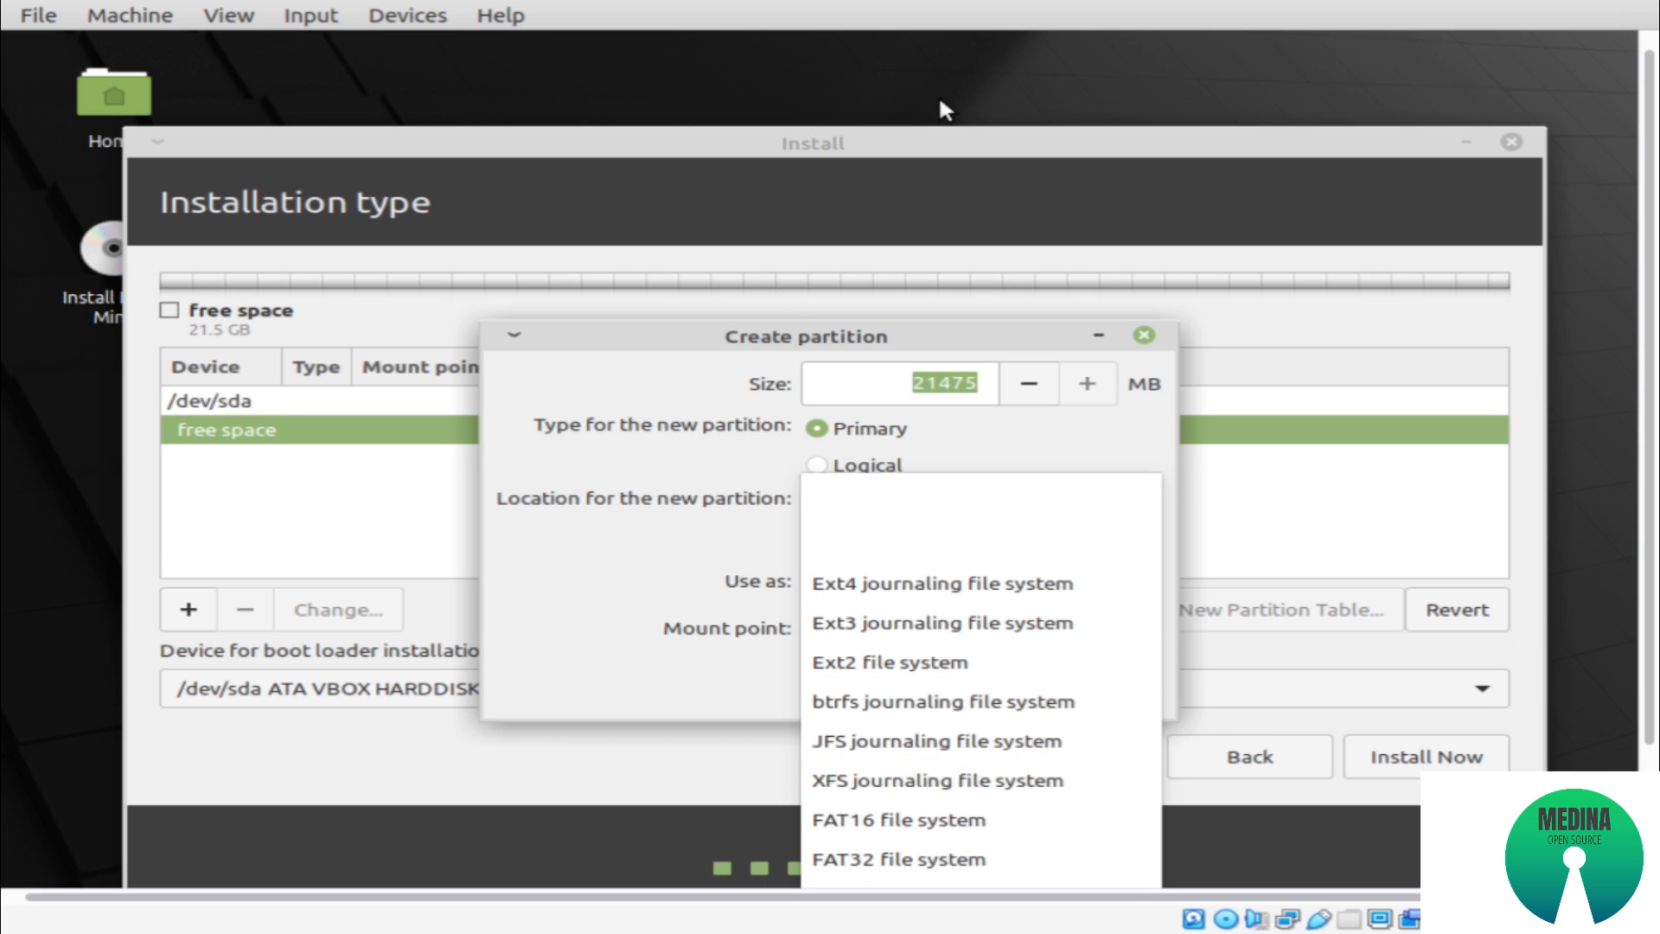
left_click(942, 143)
left_click_drag(911, 340, 943, 51)
left_click(1164, 294)
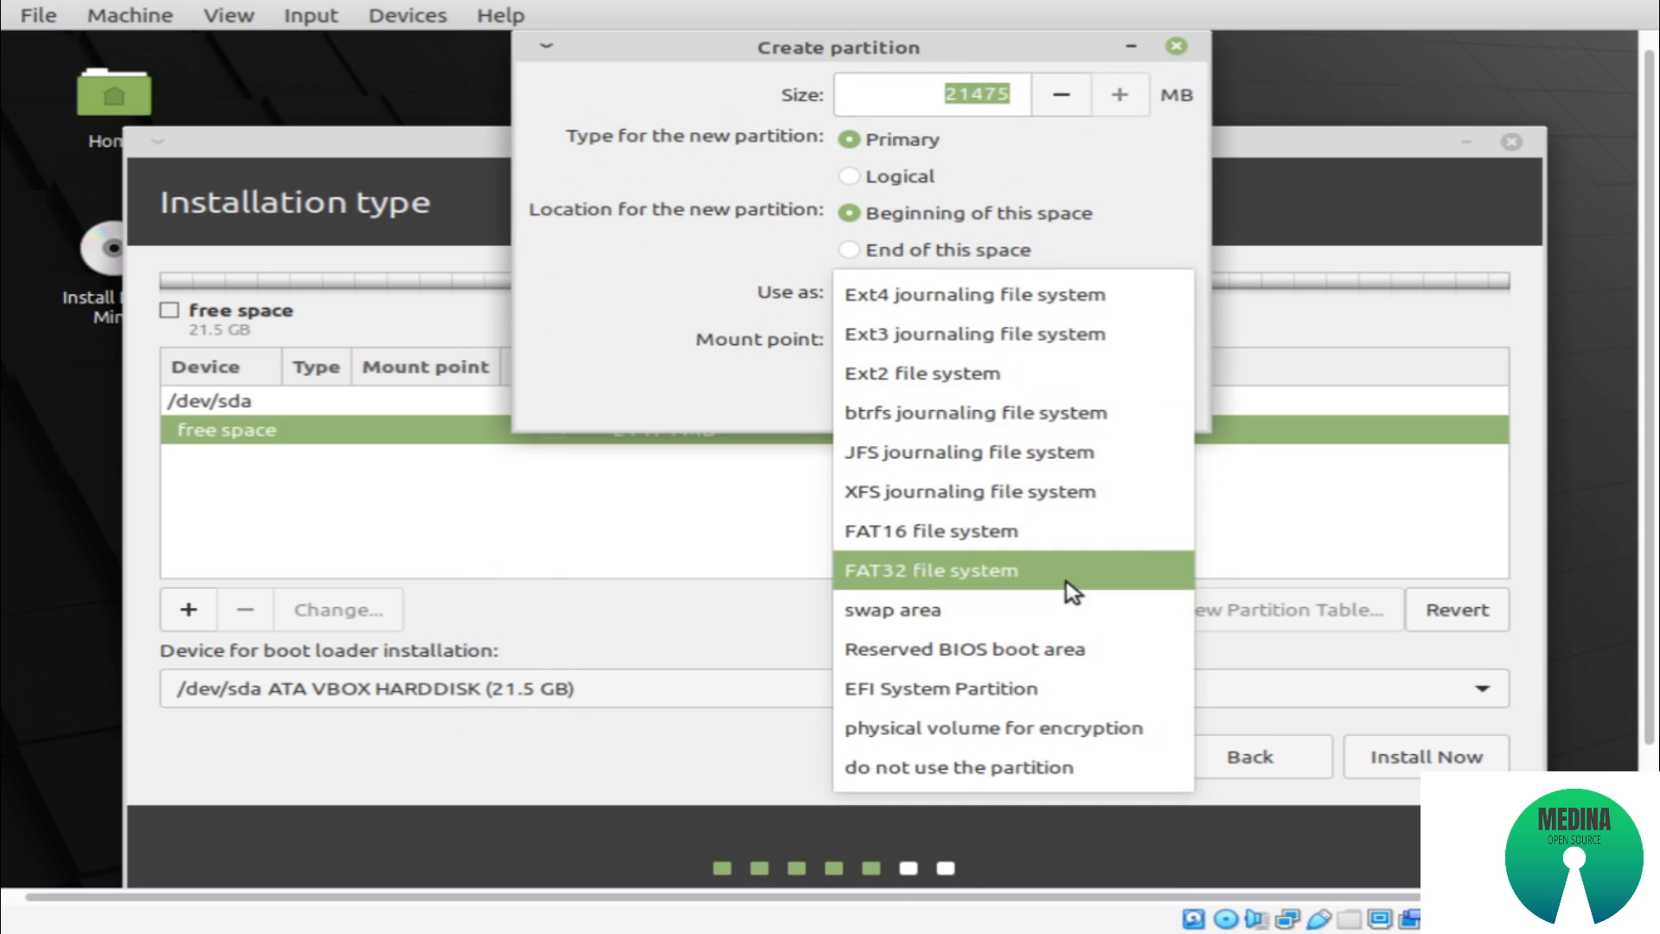
left_click(994, 704)
left_click_drag(939, 97, 1020, 97)
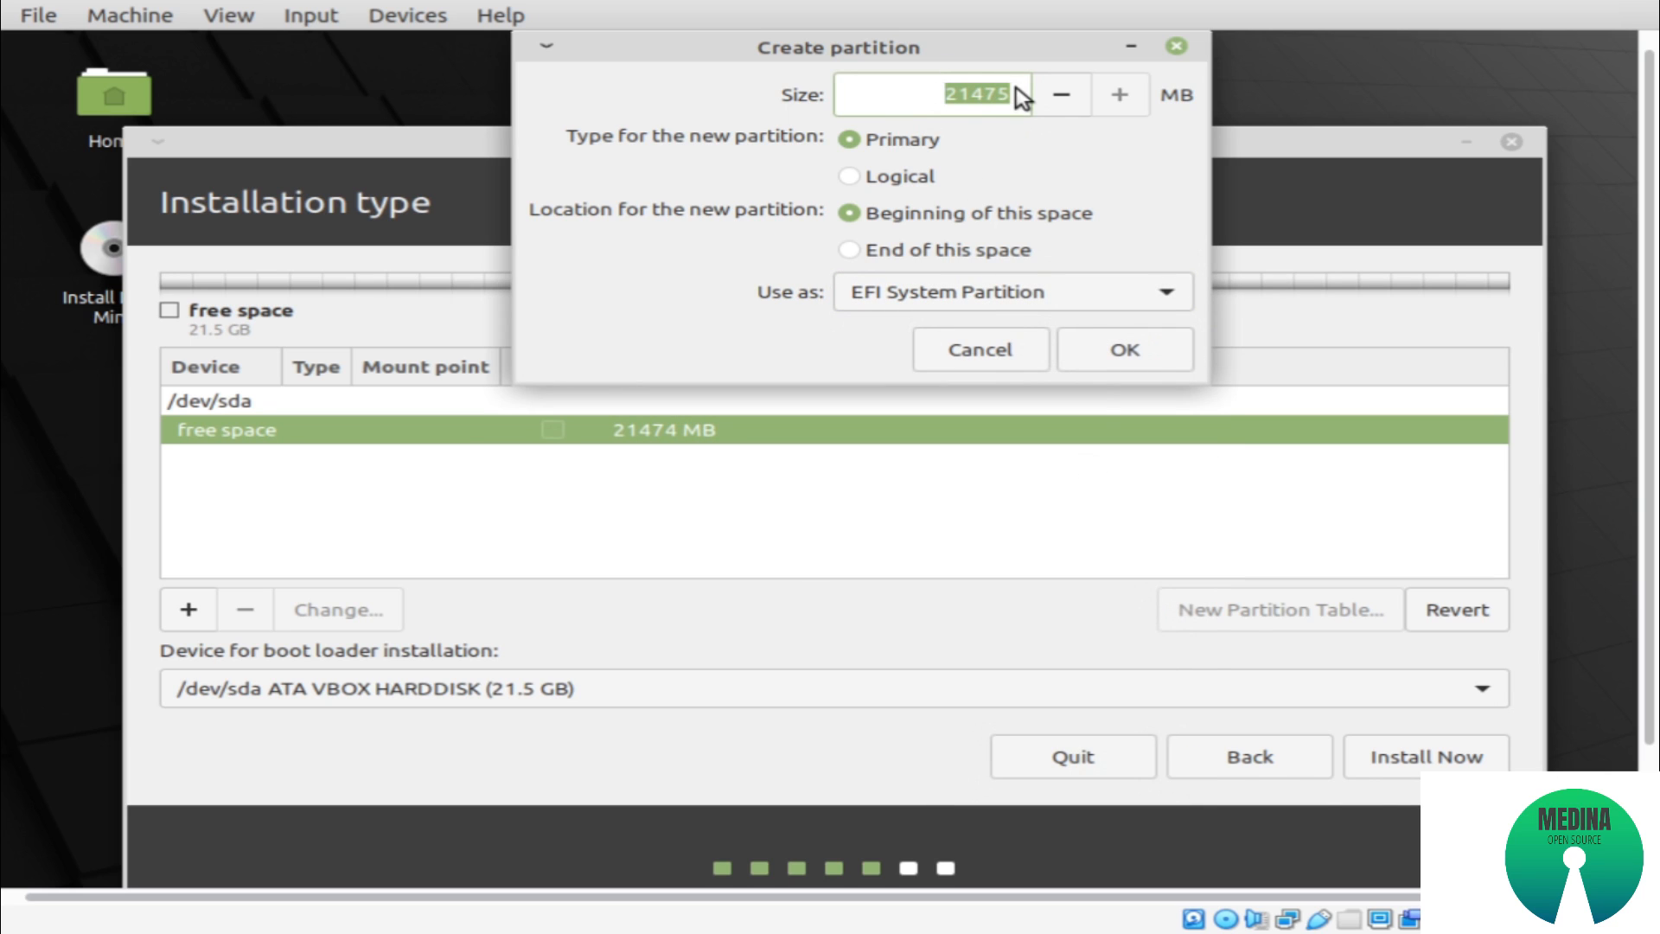
key("BackSpace")
type("1000")
left_click(1115, 363)
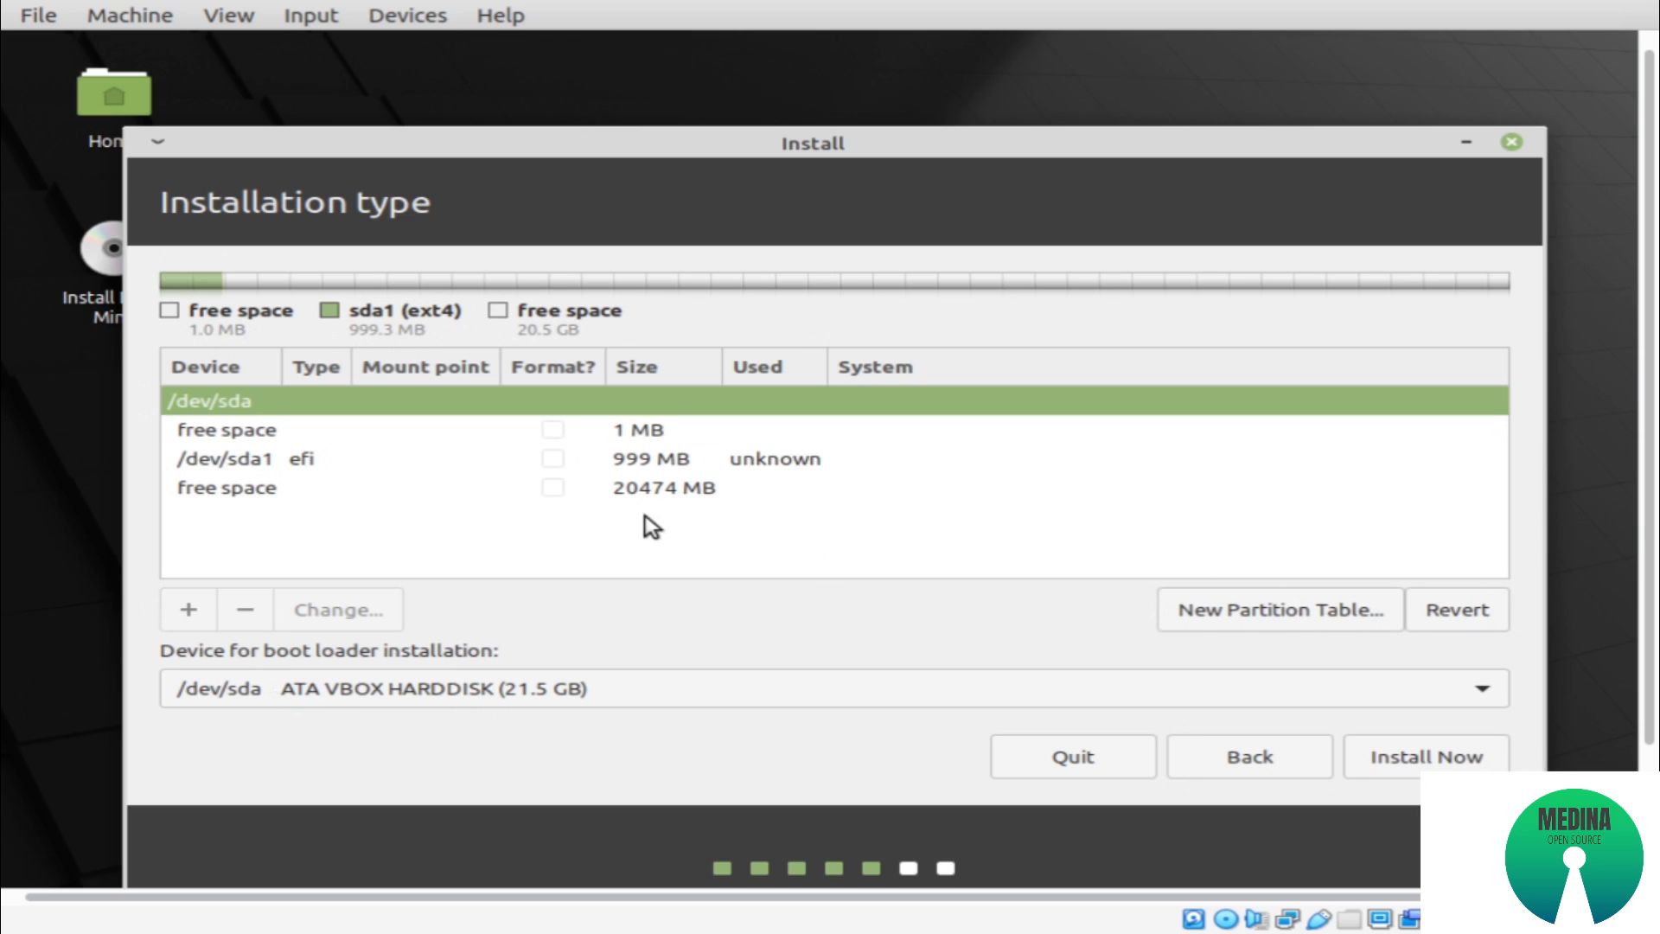
Create a primary 4000 MB swap area at the beginning of the free space after the EFI partition
left_click(339, 461)
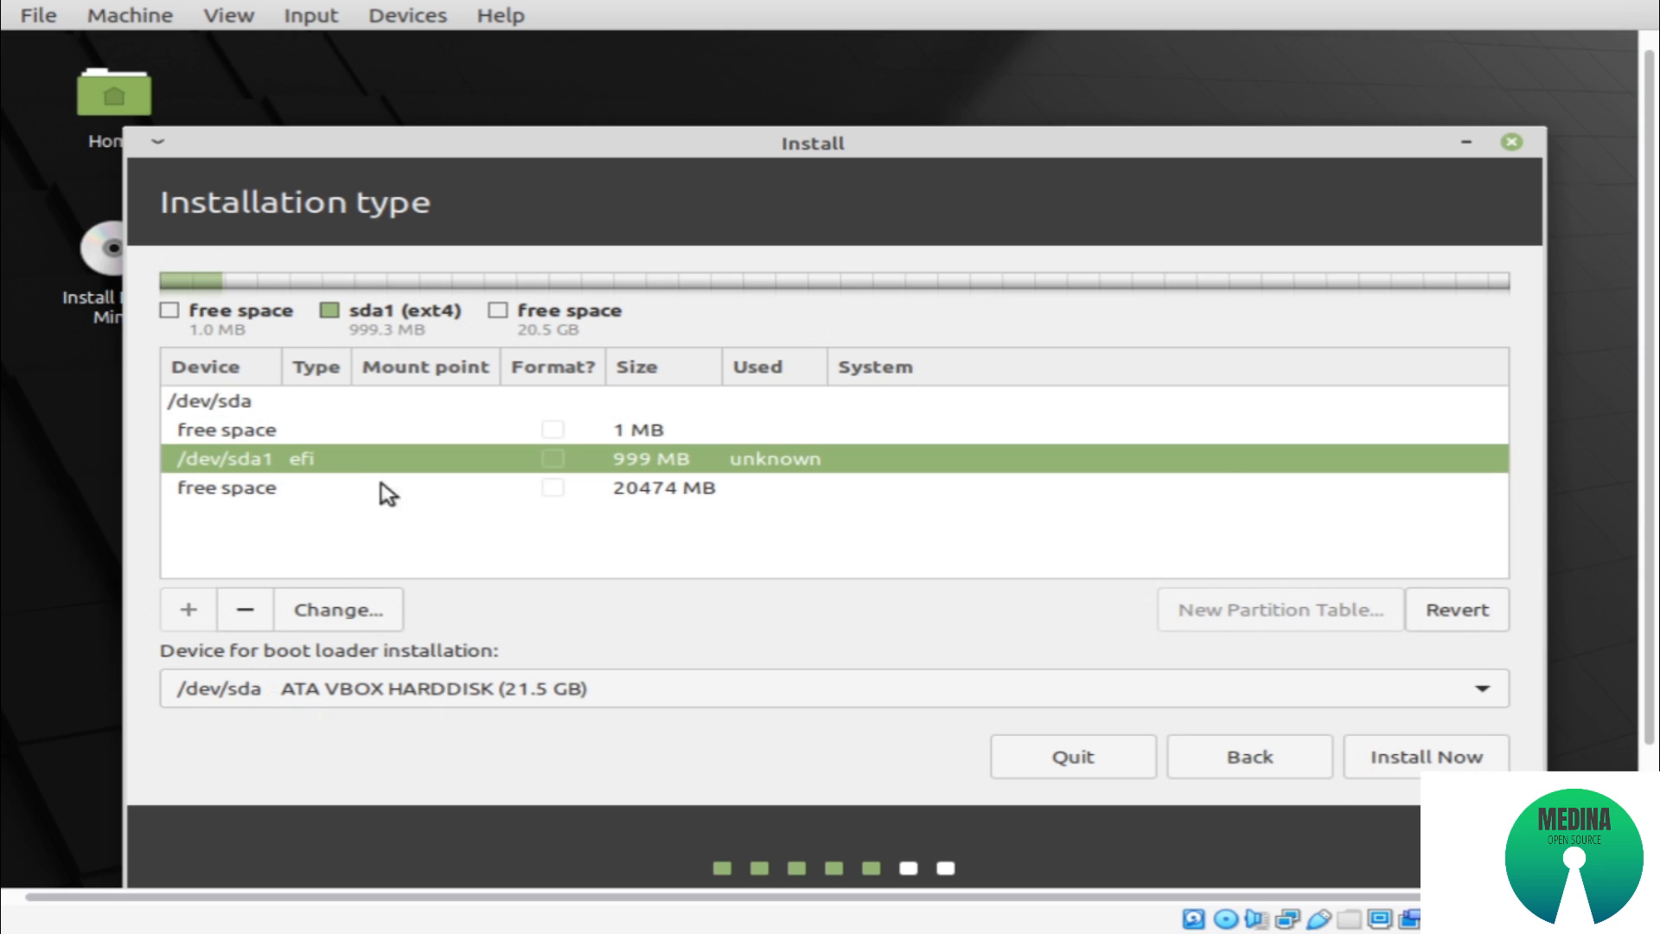
left_click(316, 495)
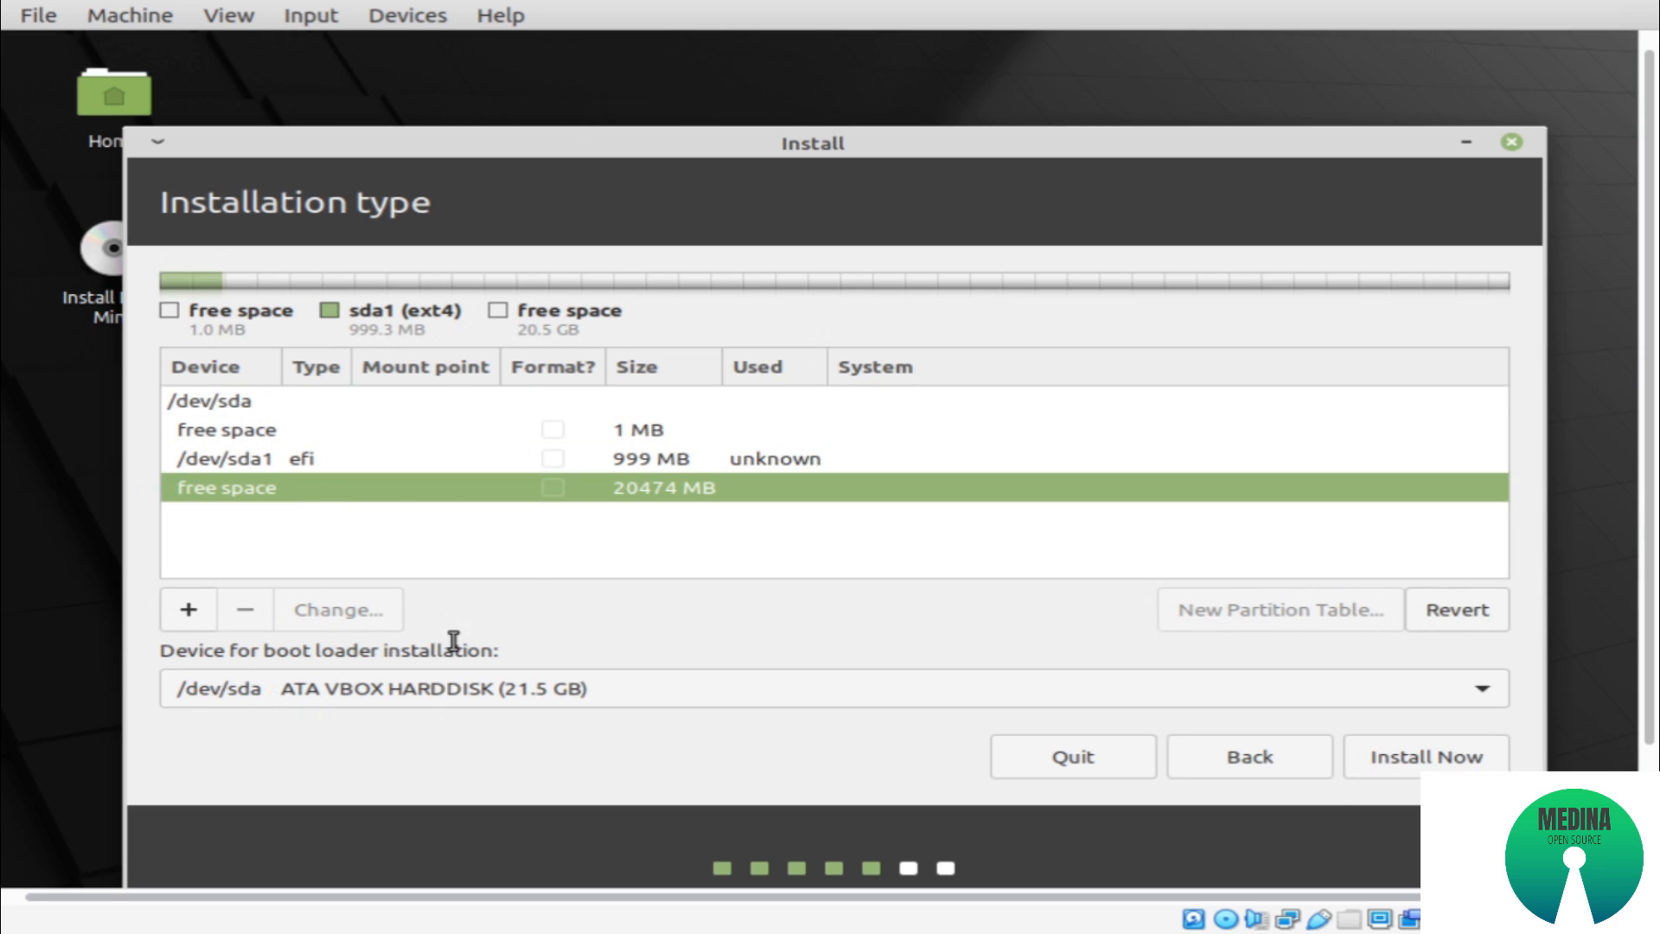
left_click(192, 609)
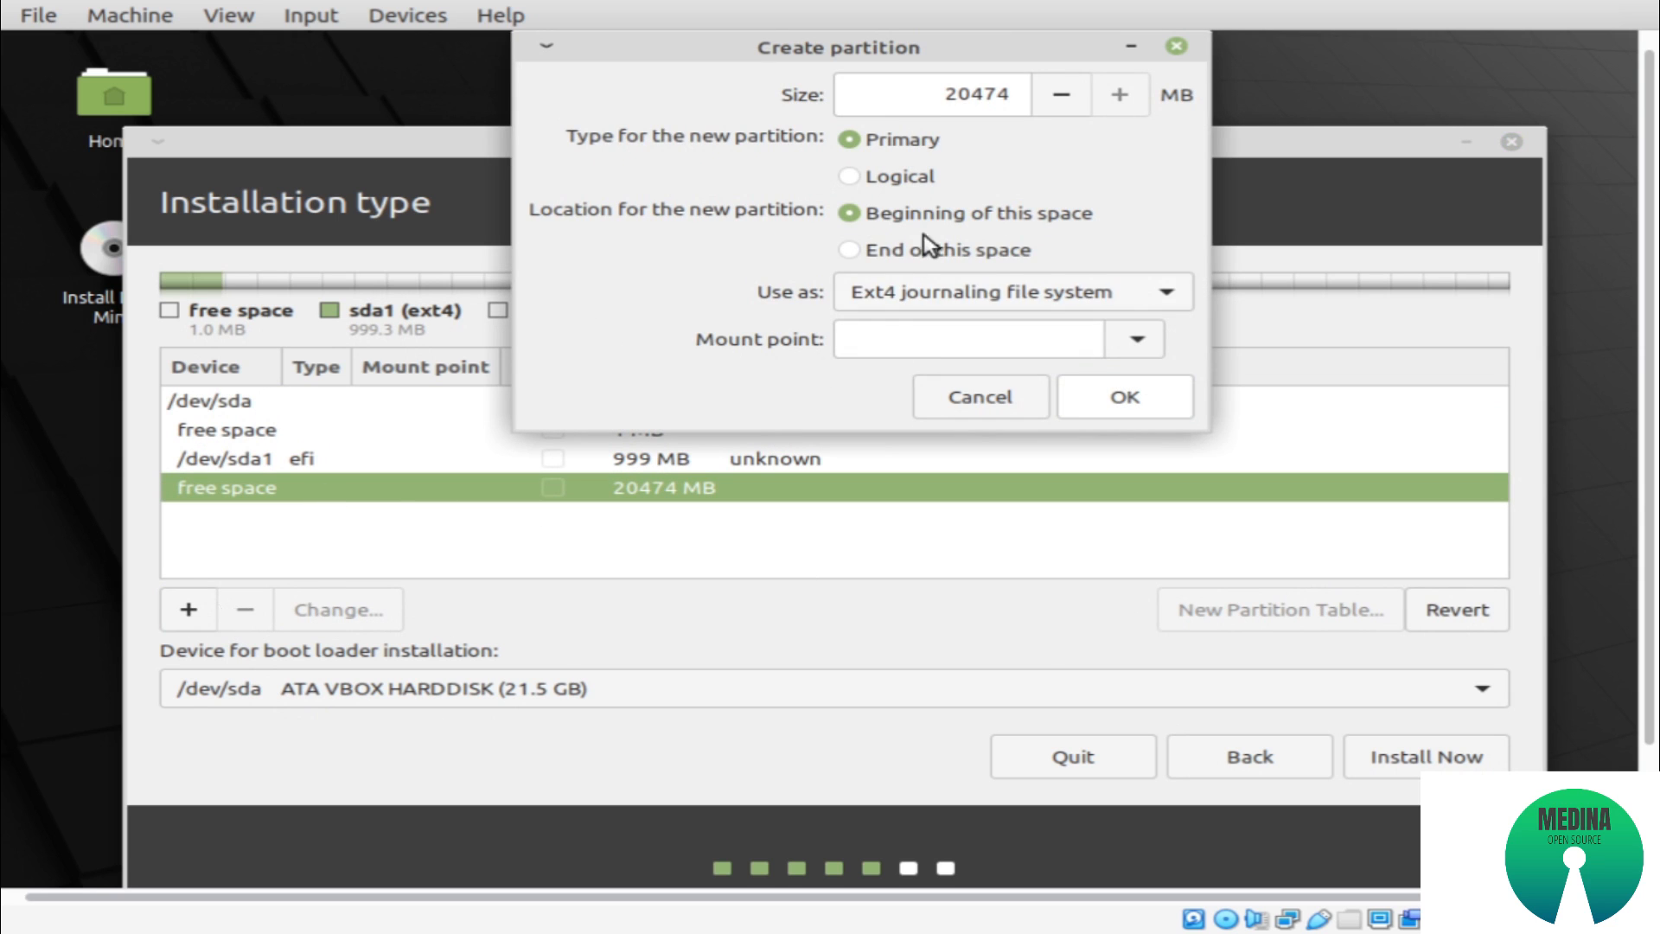
left_click(1104, 308)
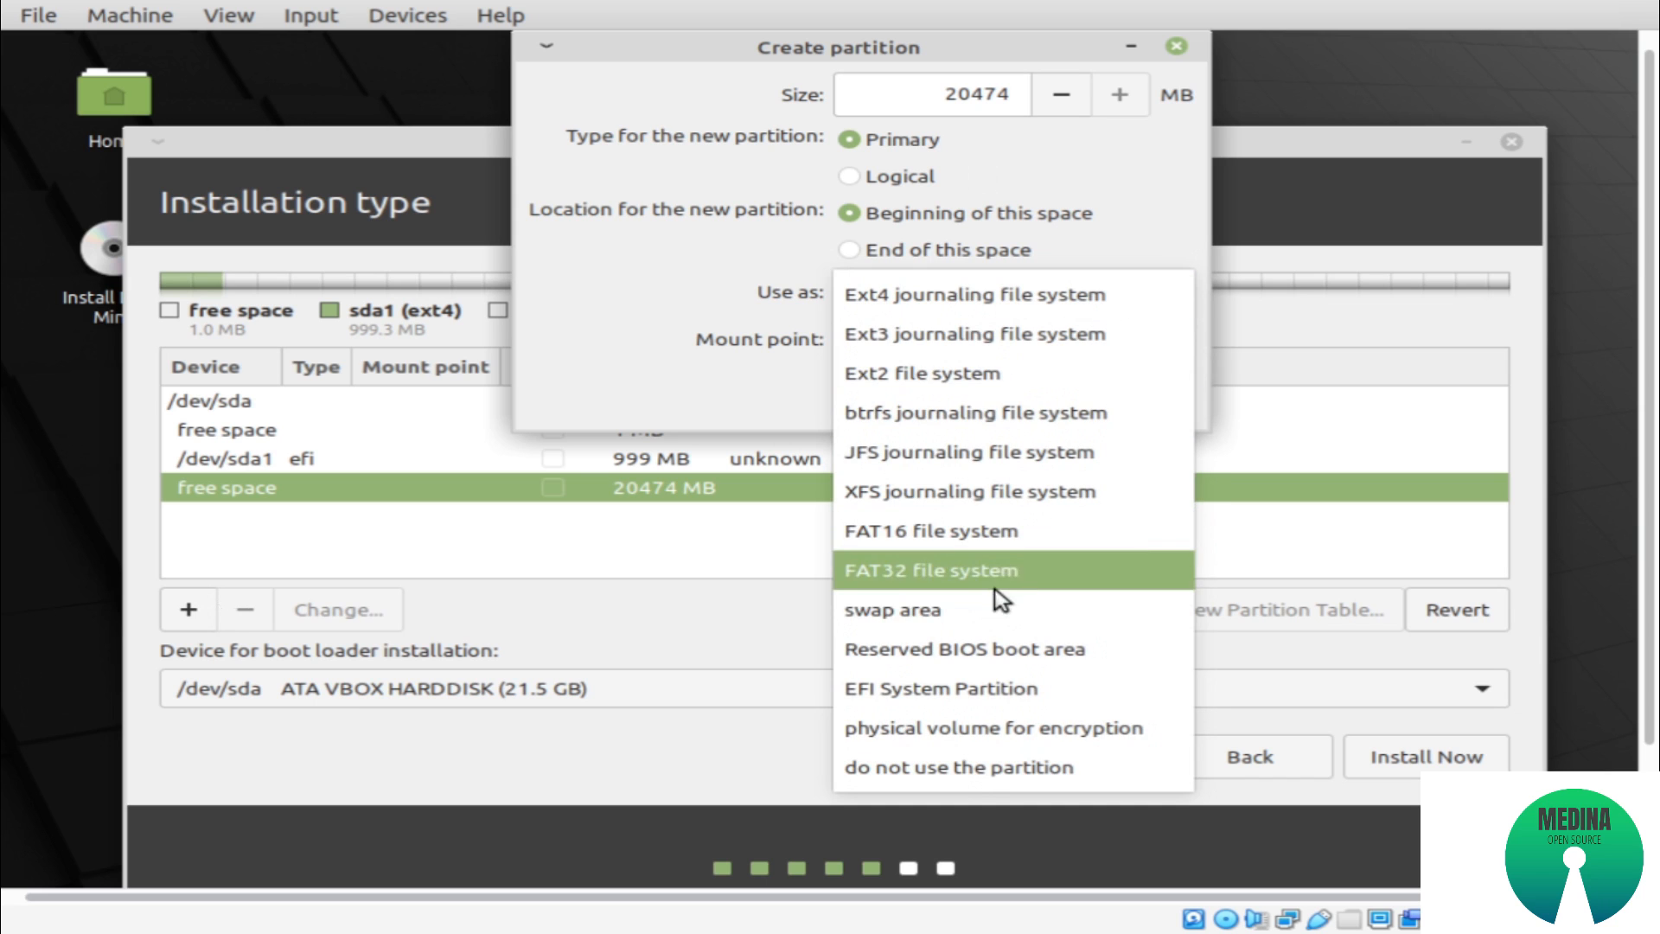
left_click(998, 616)
left_click_drag(941, 96, 1136, 88)
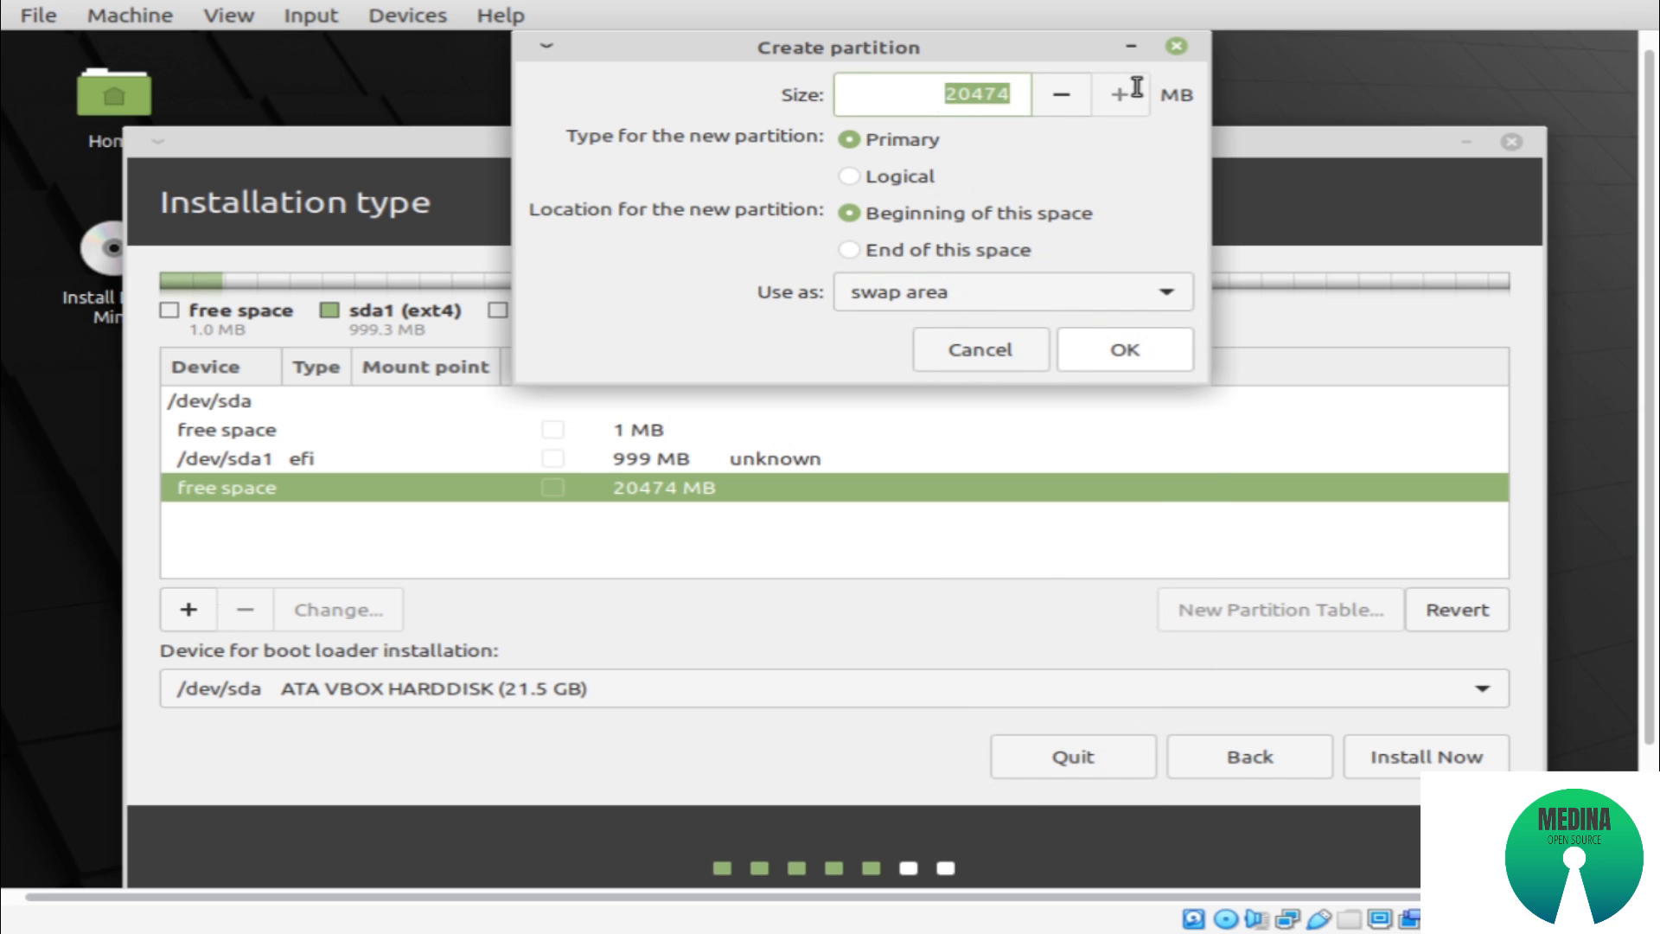
type("4000")
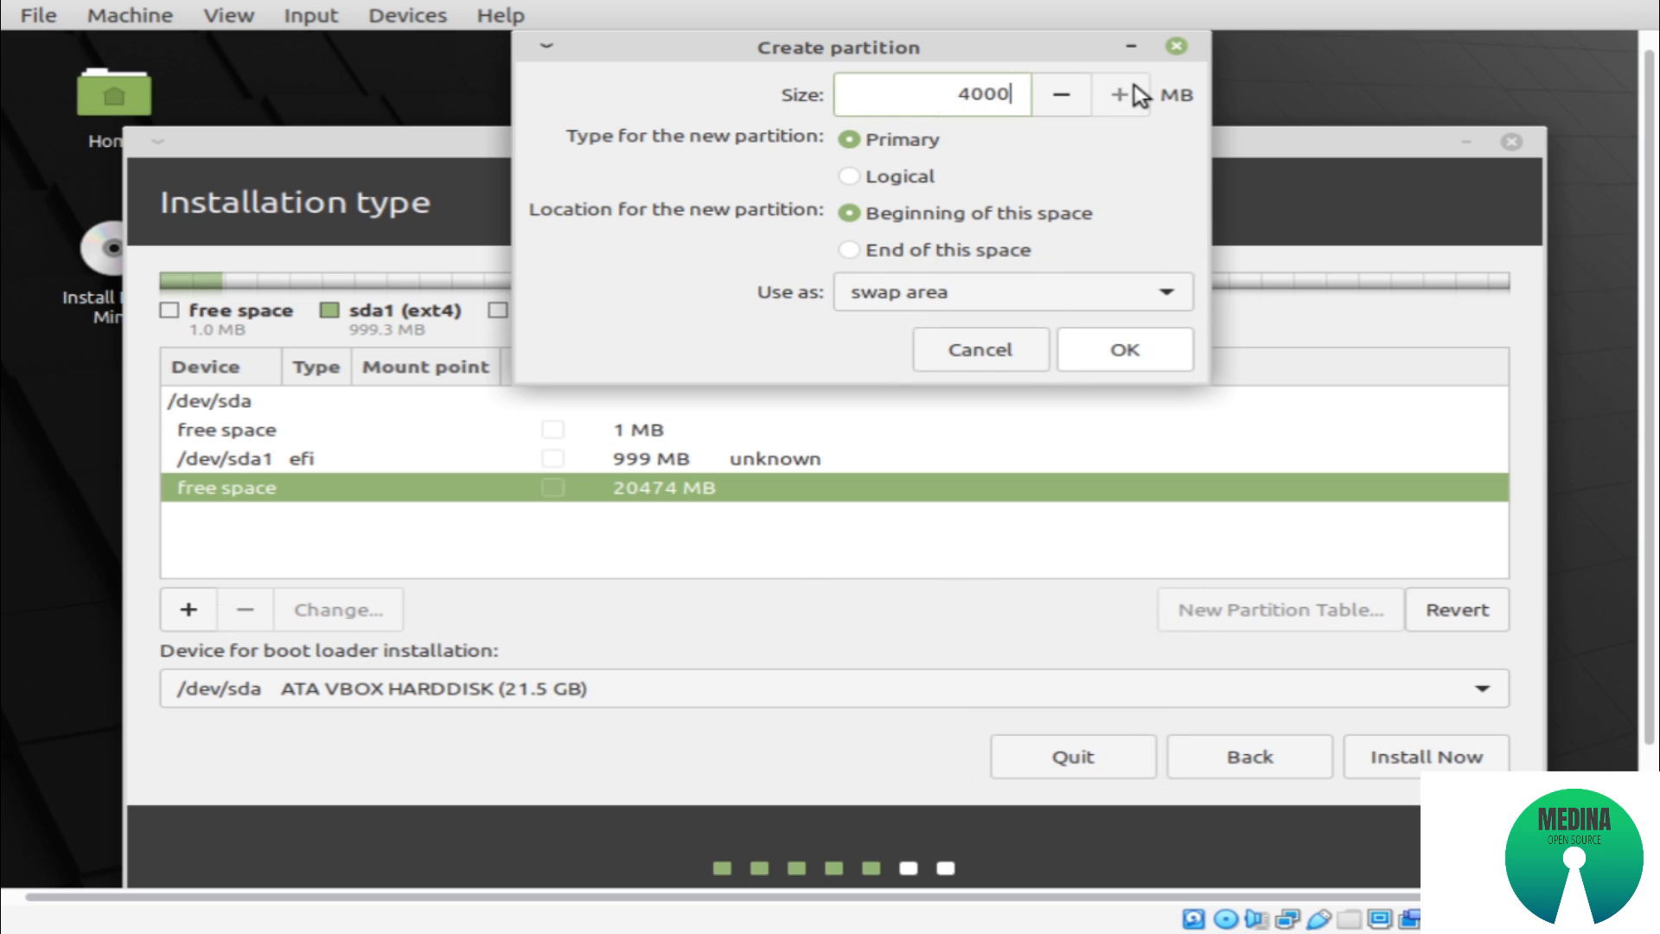
left_click(1143, 350)
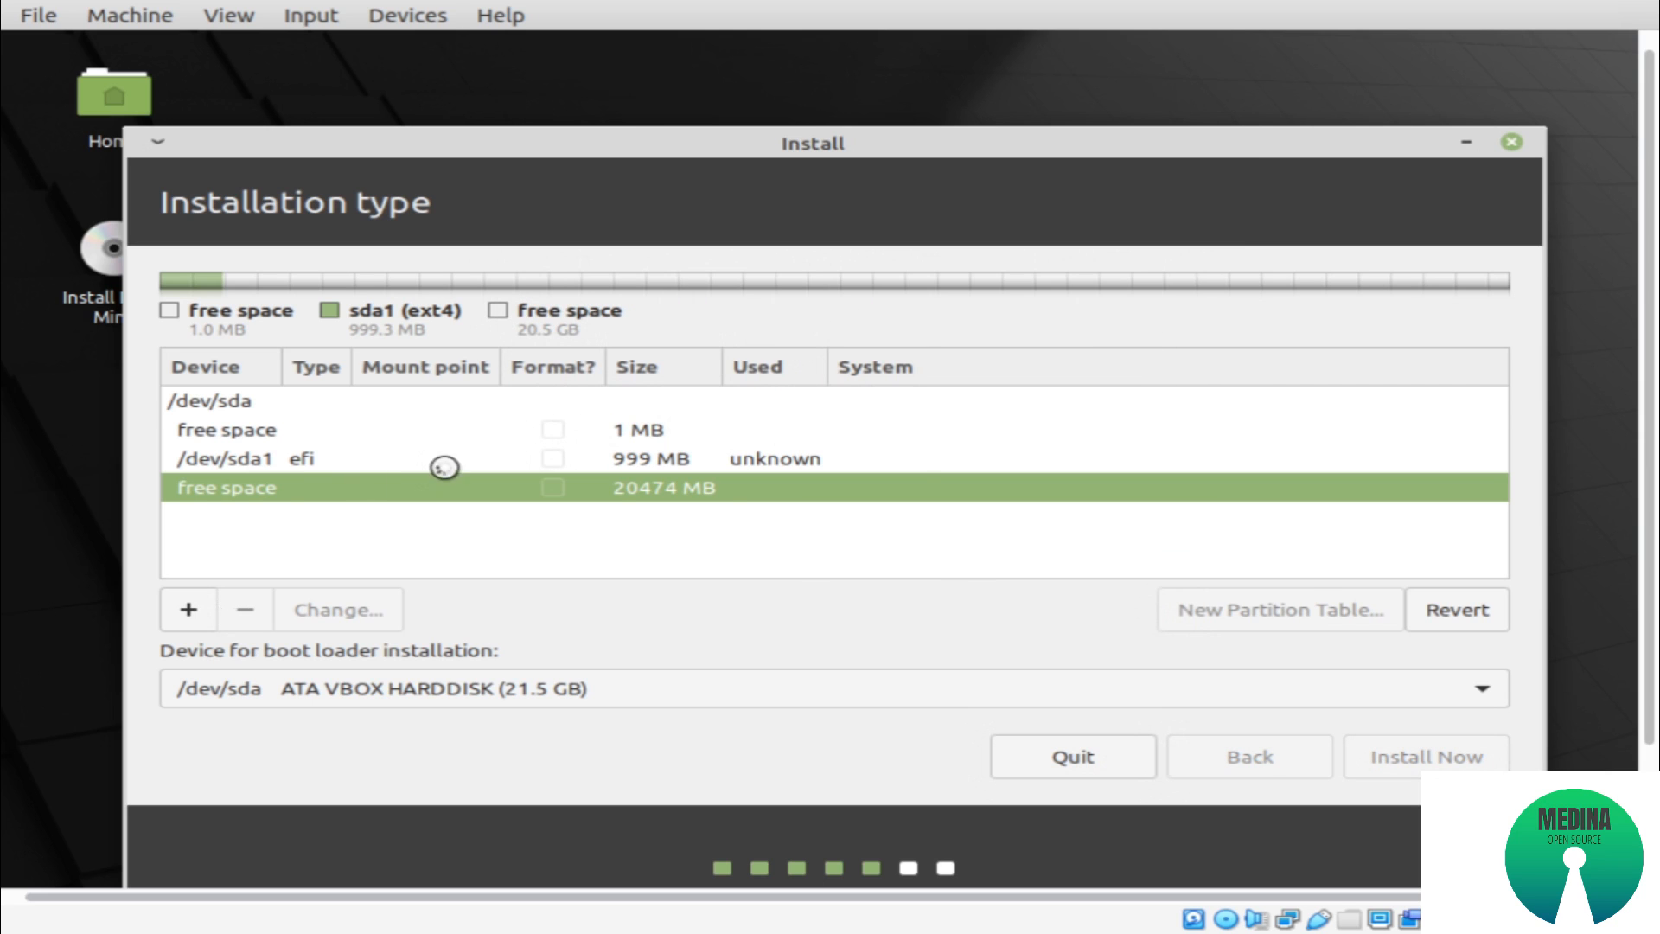
Create a primary Ext4 partition mounted at / using all of the remaining 16474 MB of free space
left_click(294, 519)
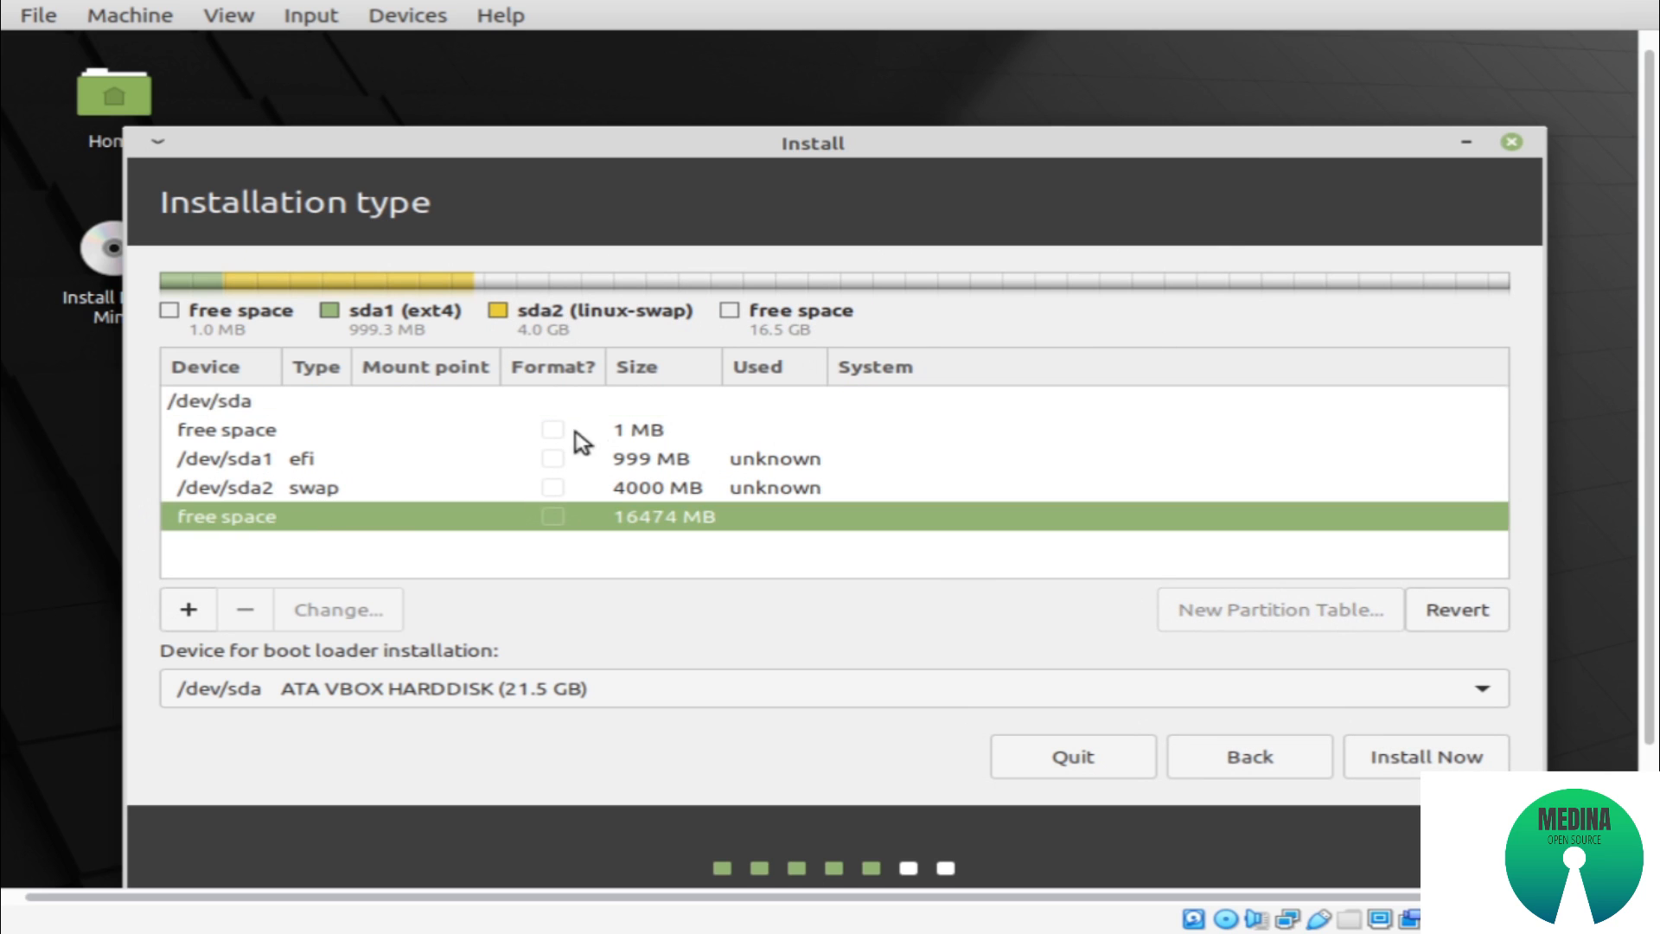
left_click(188, 609)
left_click(1137, 340)
left_click(1012, 396)
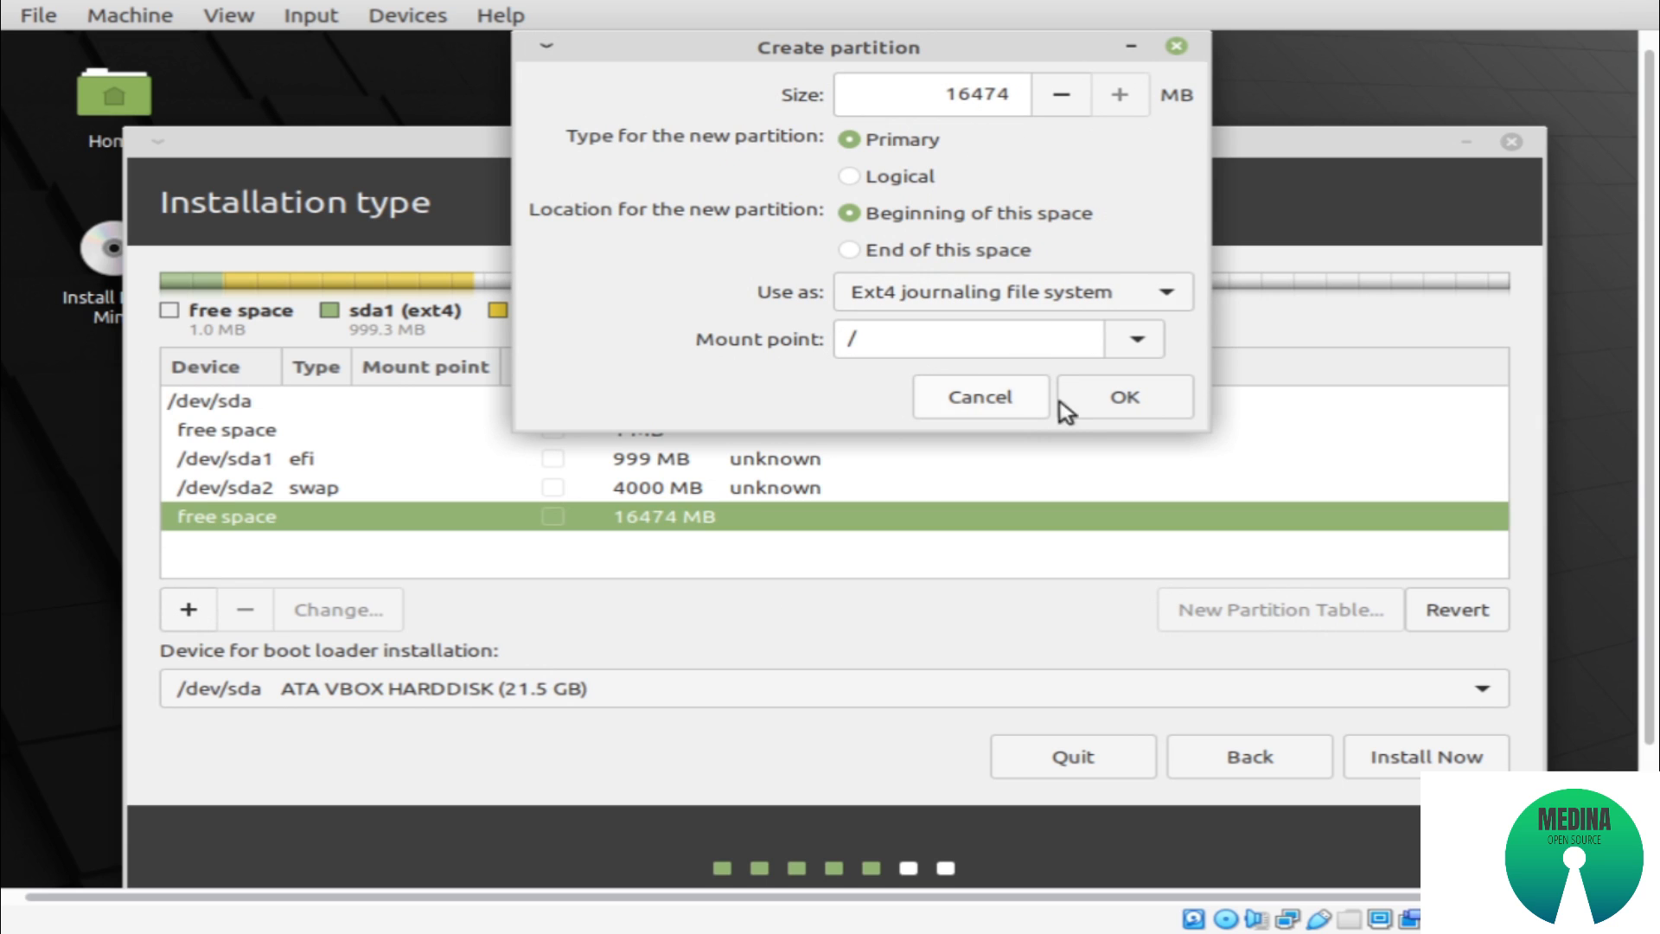
left_click(1126, 400)
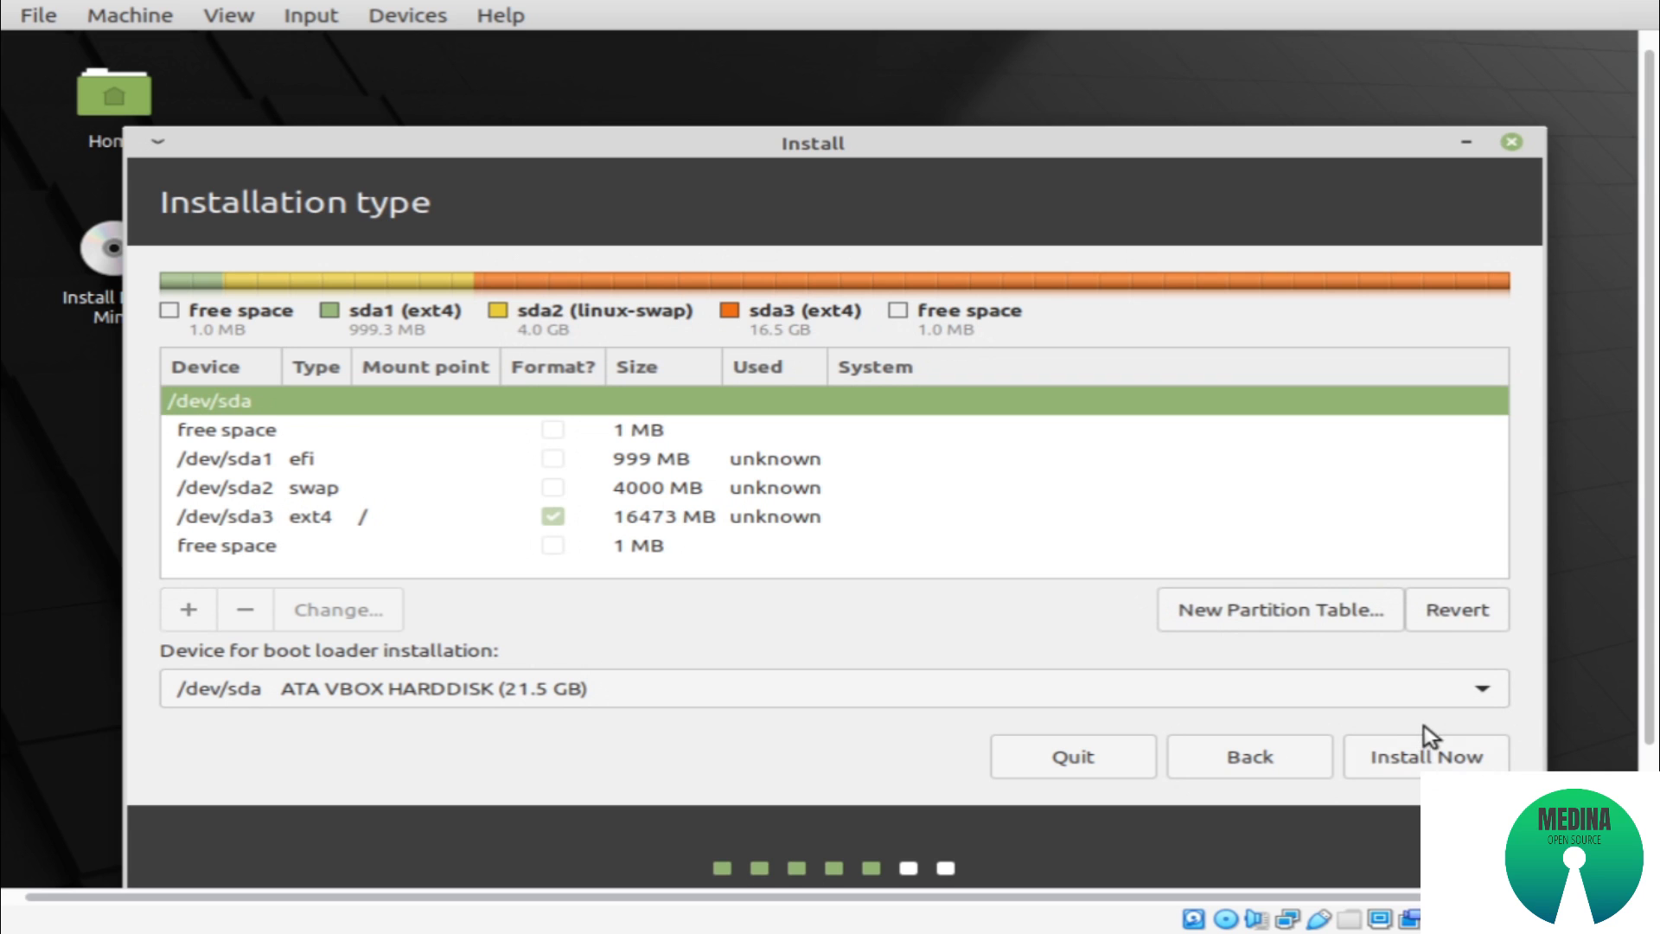
Start the installation by writing the partition changes to disk, and set the location to Jakarta
left_click(1426, 753)
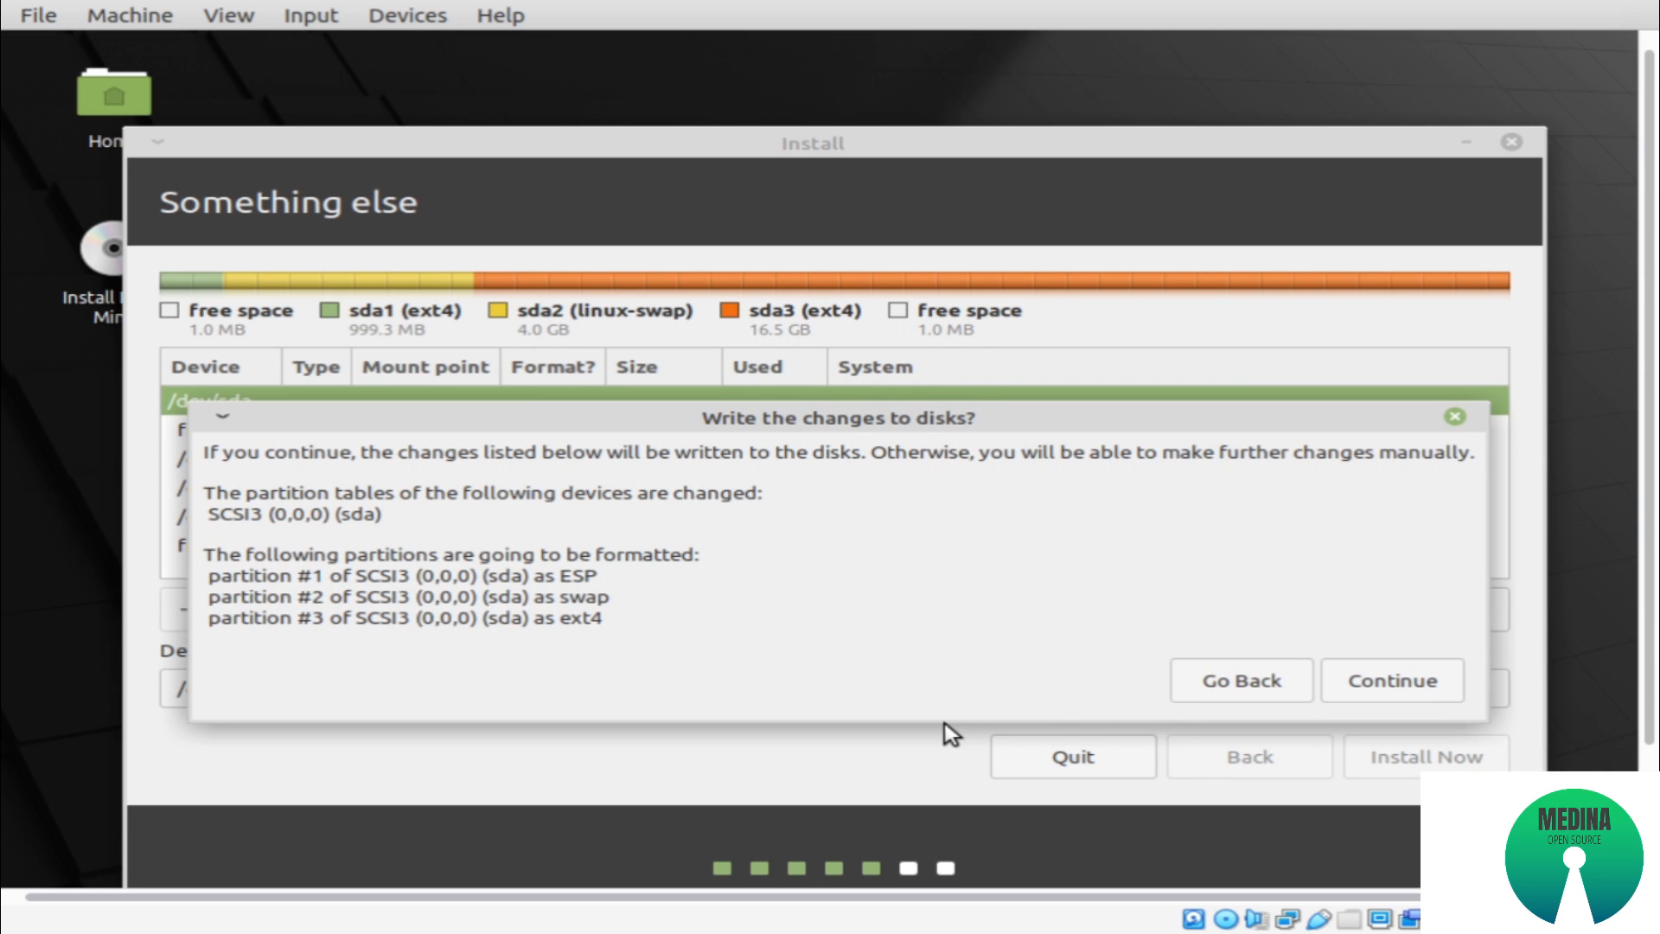
left_click(1366, 691)
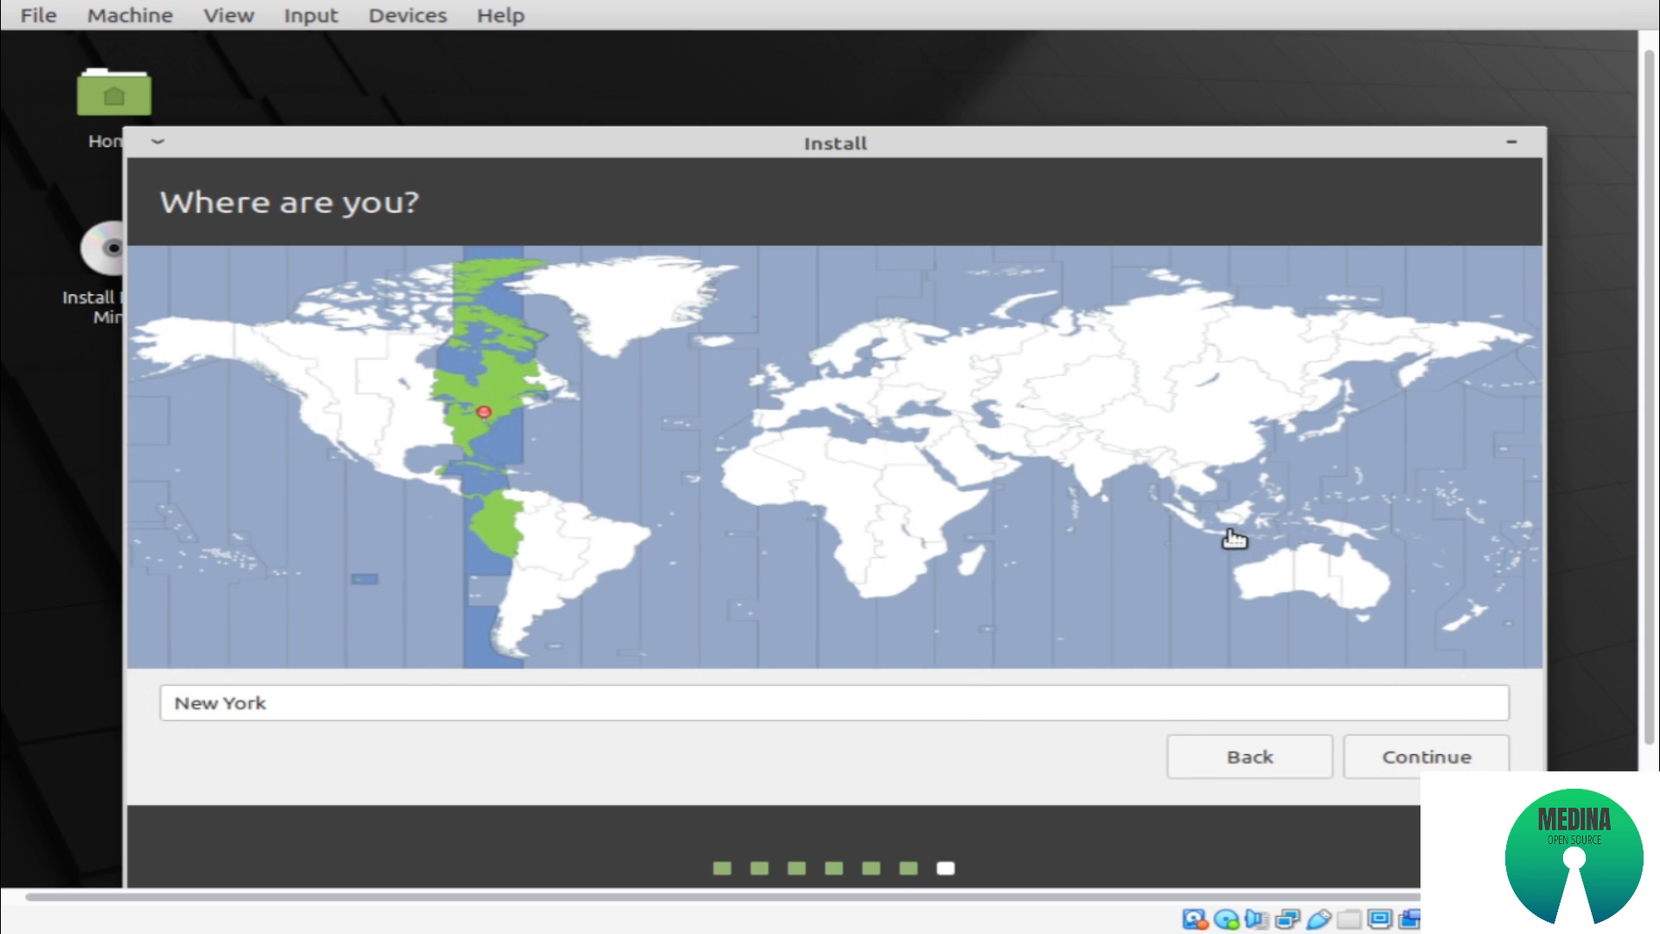
left_click(1232, 537)
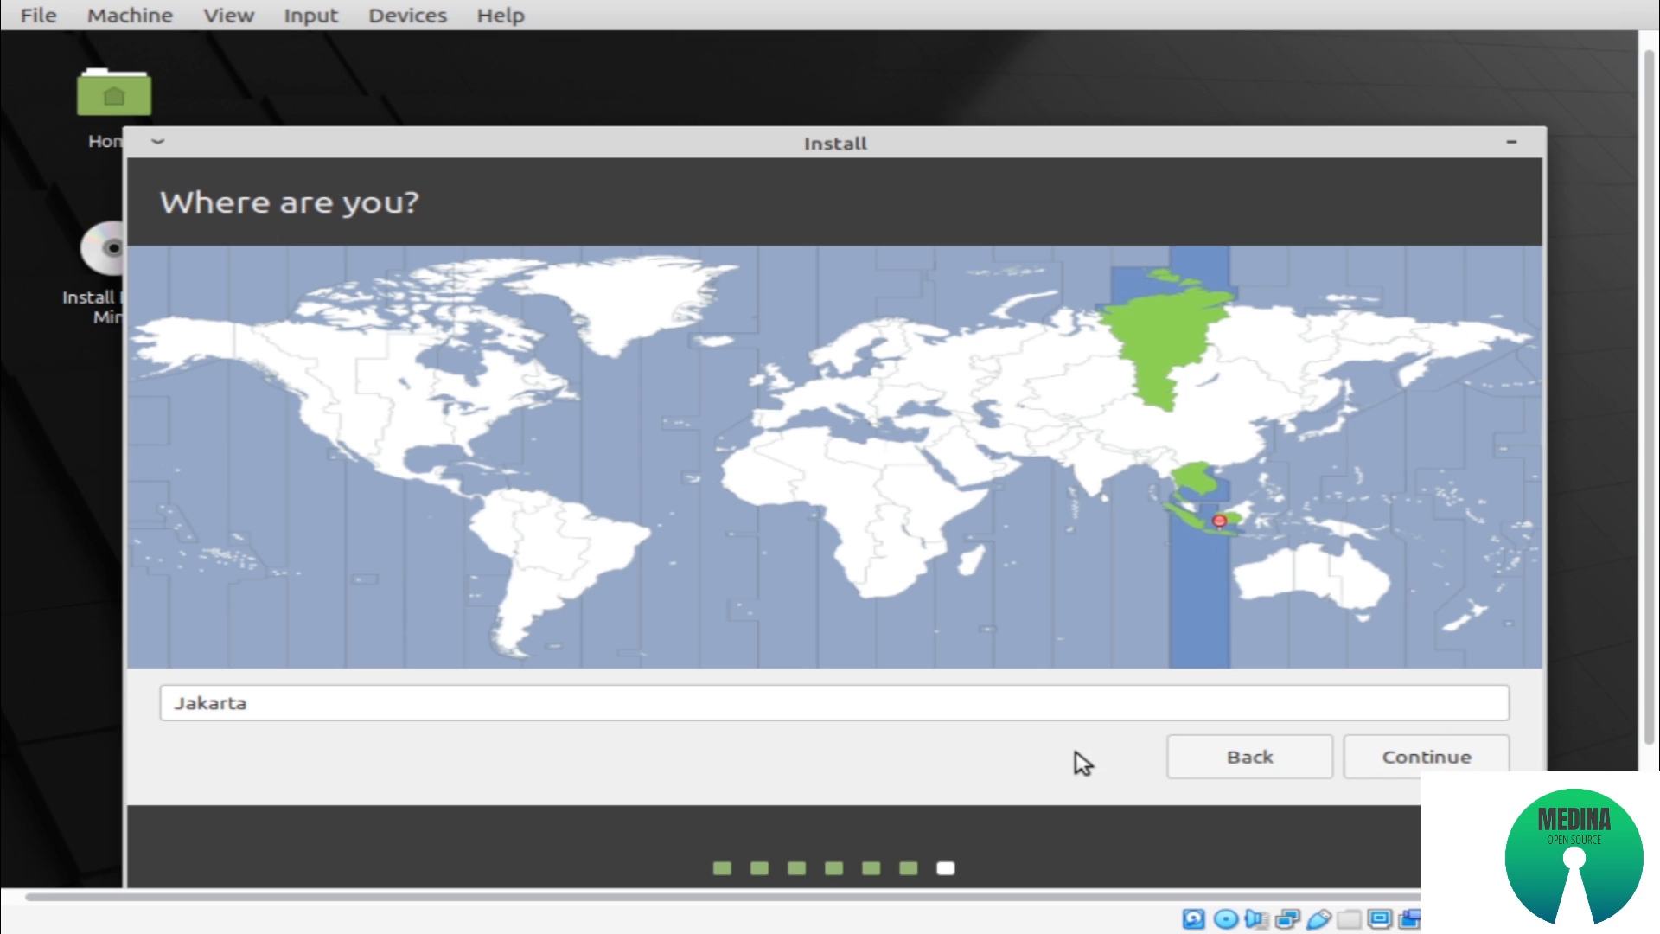
left_click(1409, 761)
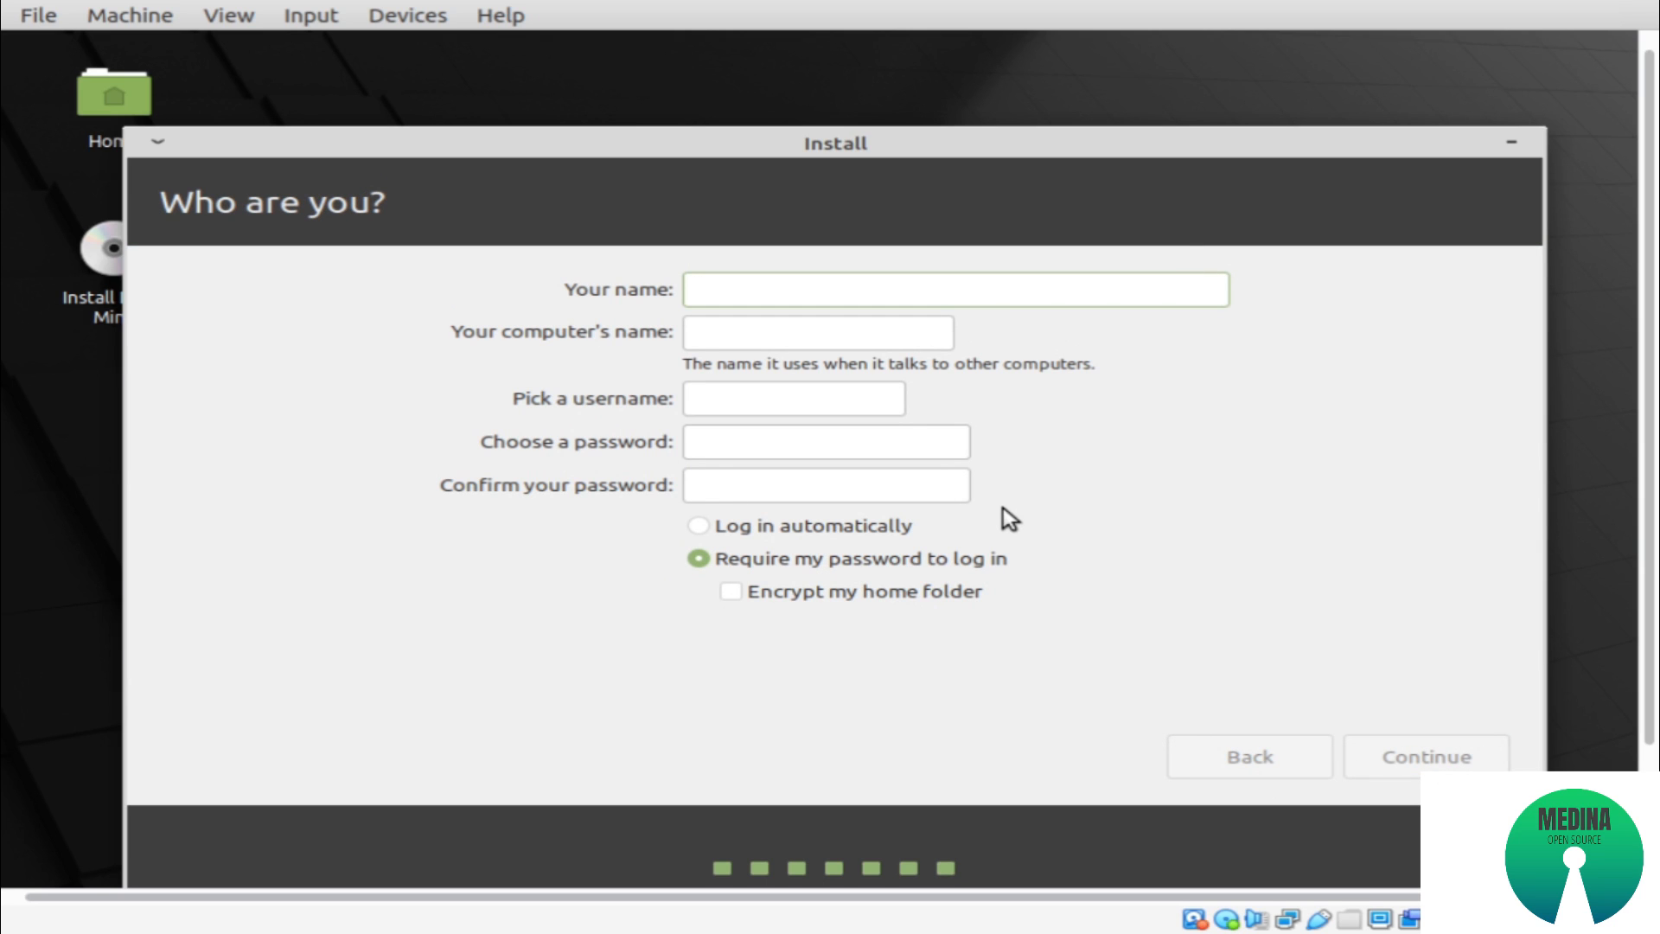
Enter mint20uefi as the account's name, keeping the suggested computer name and username
type("mint2")
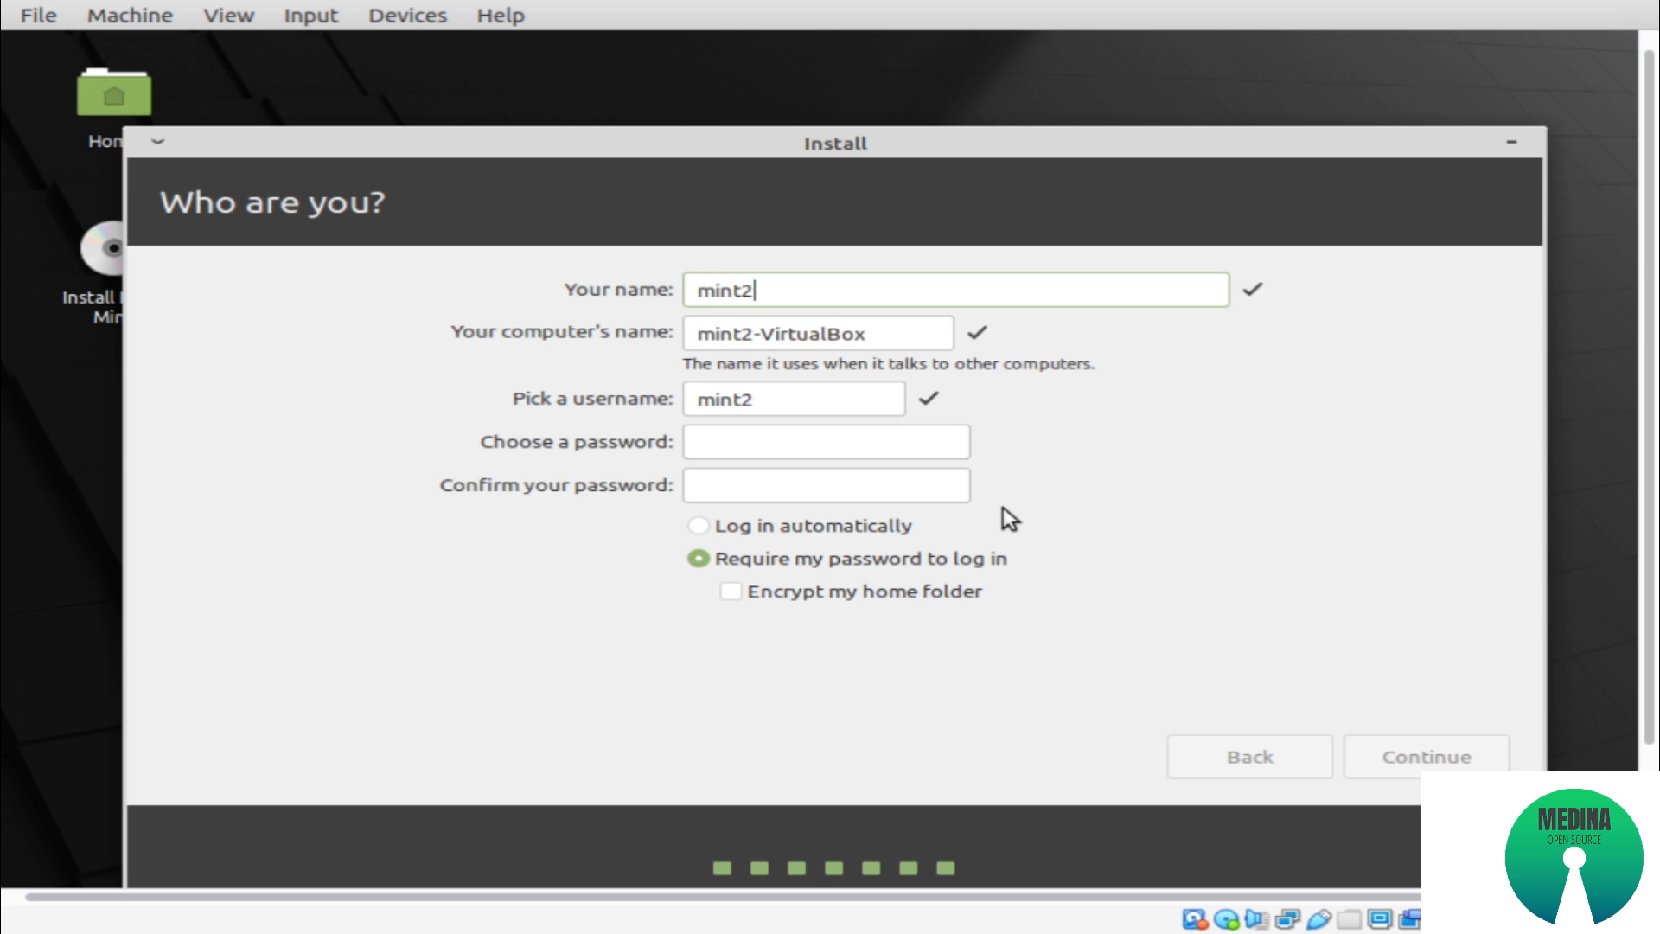
type("0uefi")
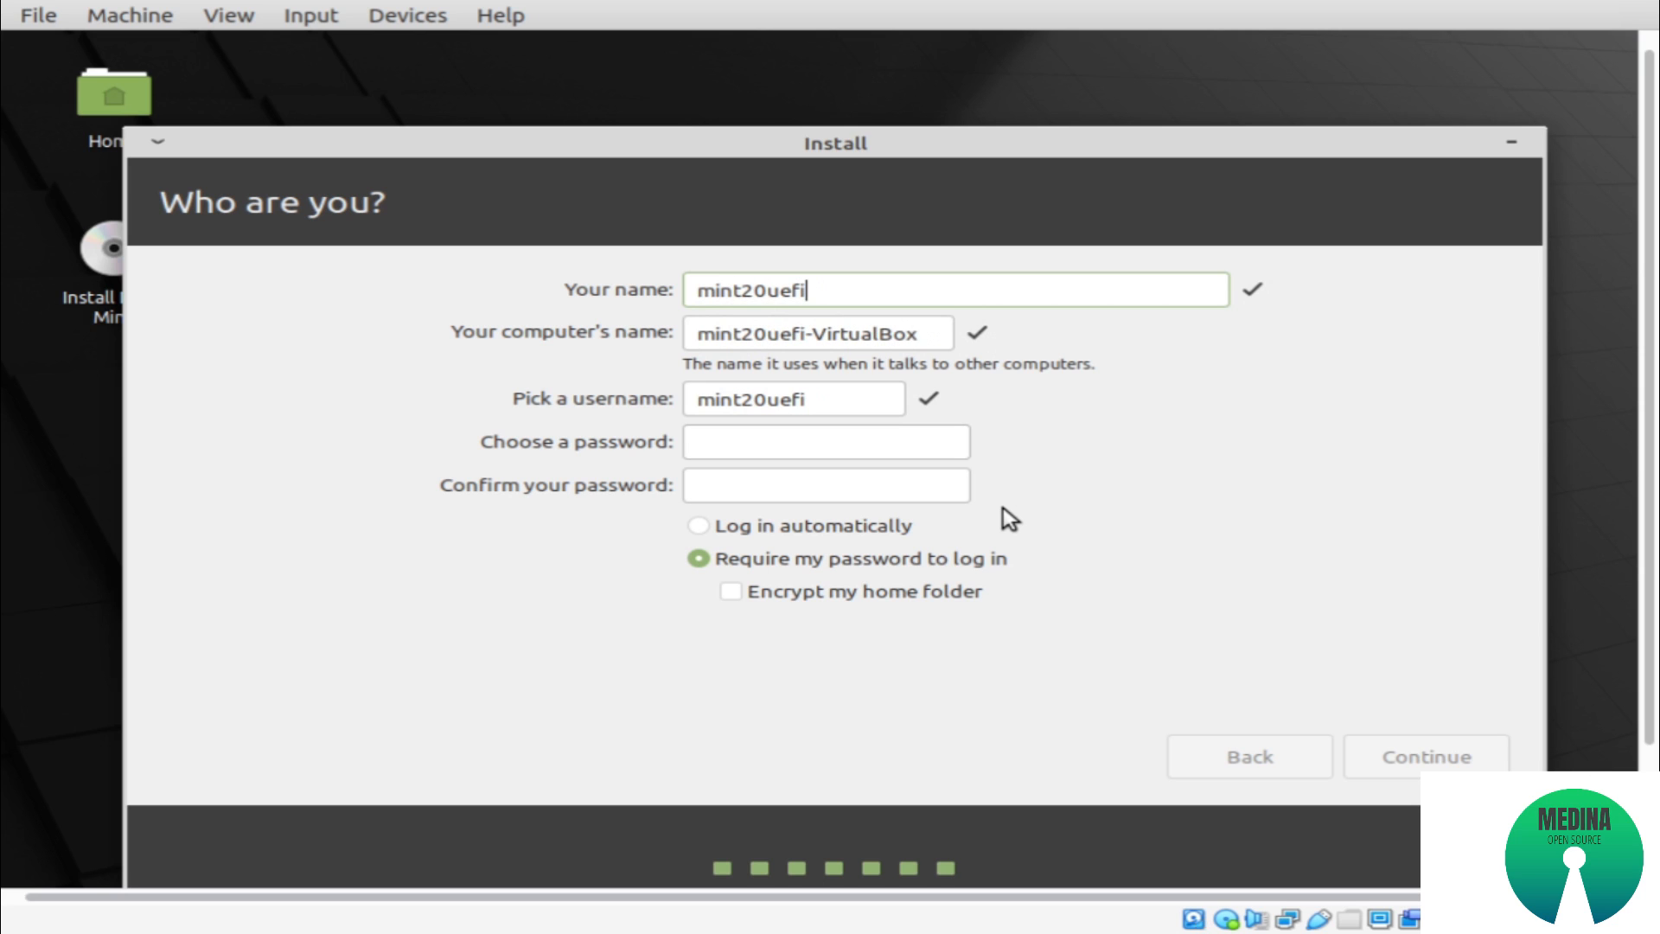
key("Tab")
key("Tab")
key("Tab")
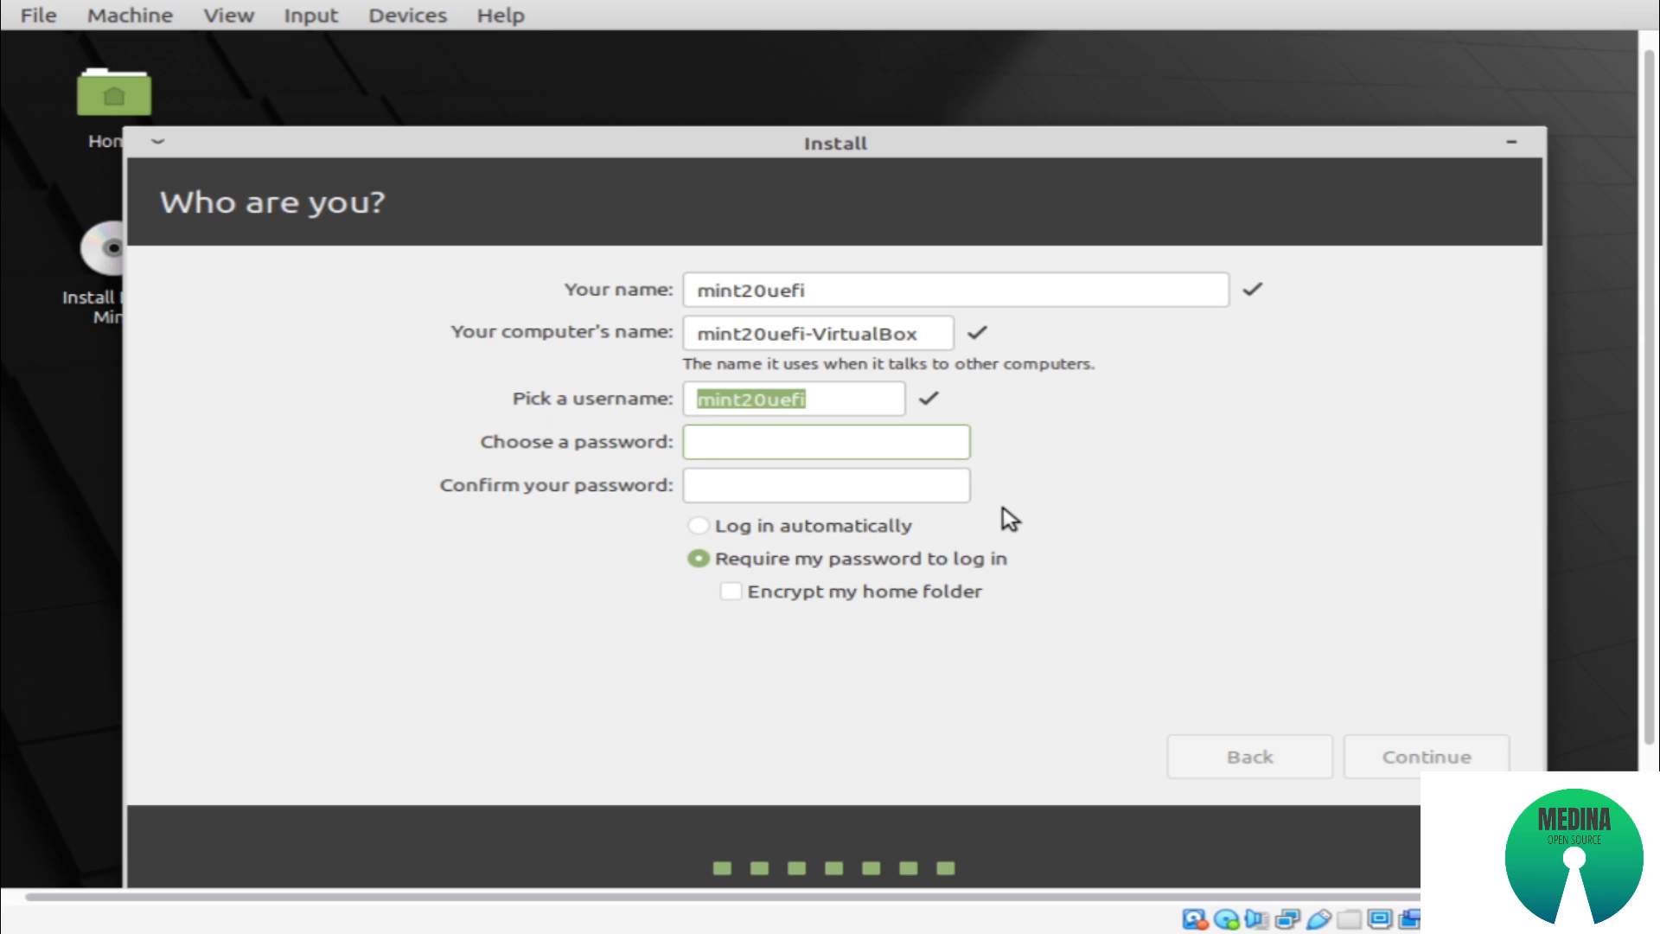
Enter and confirm the account password, and continue with automatic login selected
type("123456")
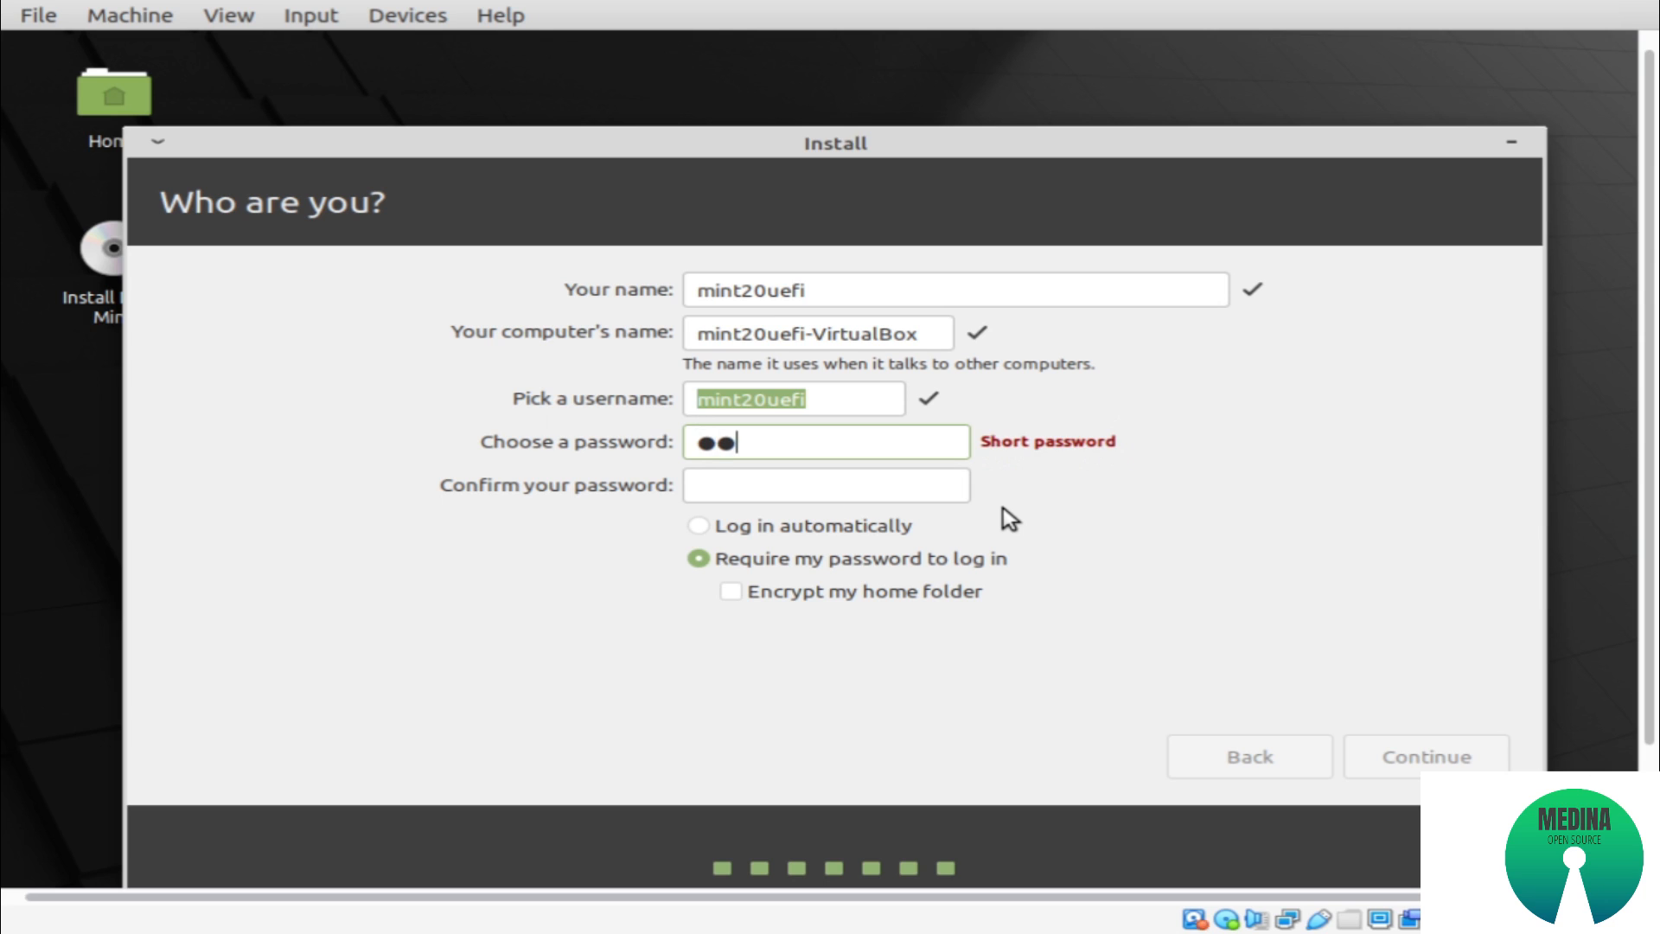
type("789")
key("Tab")
type("12345678")
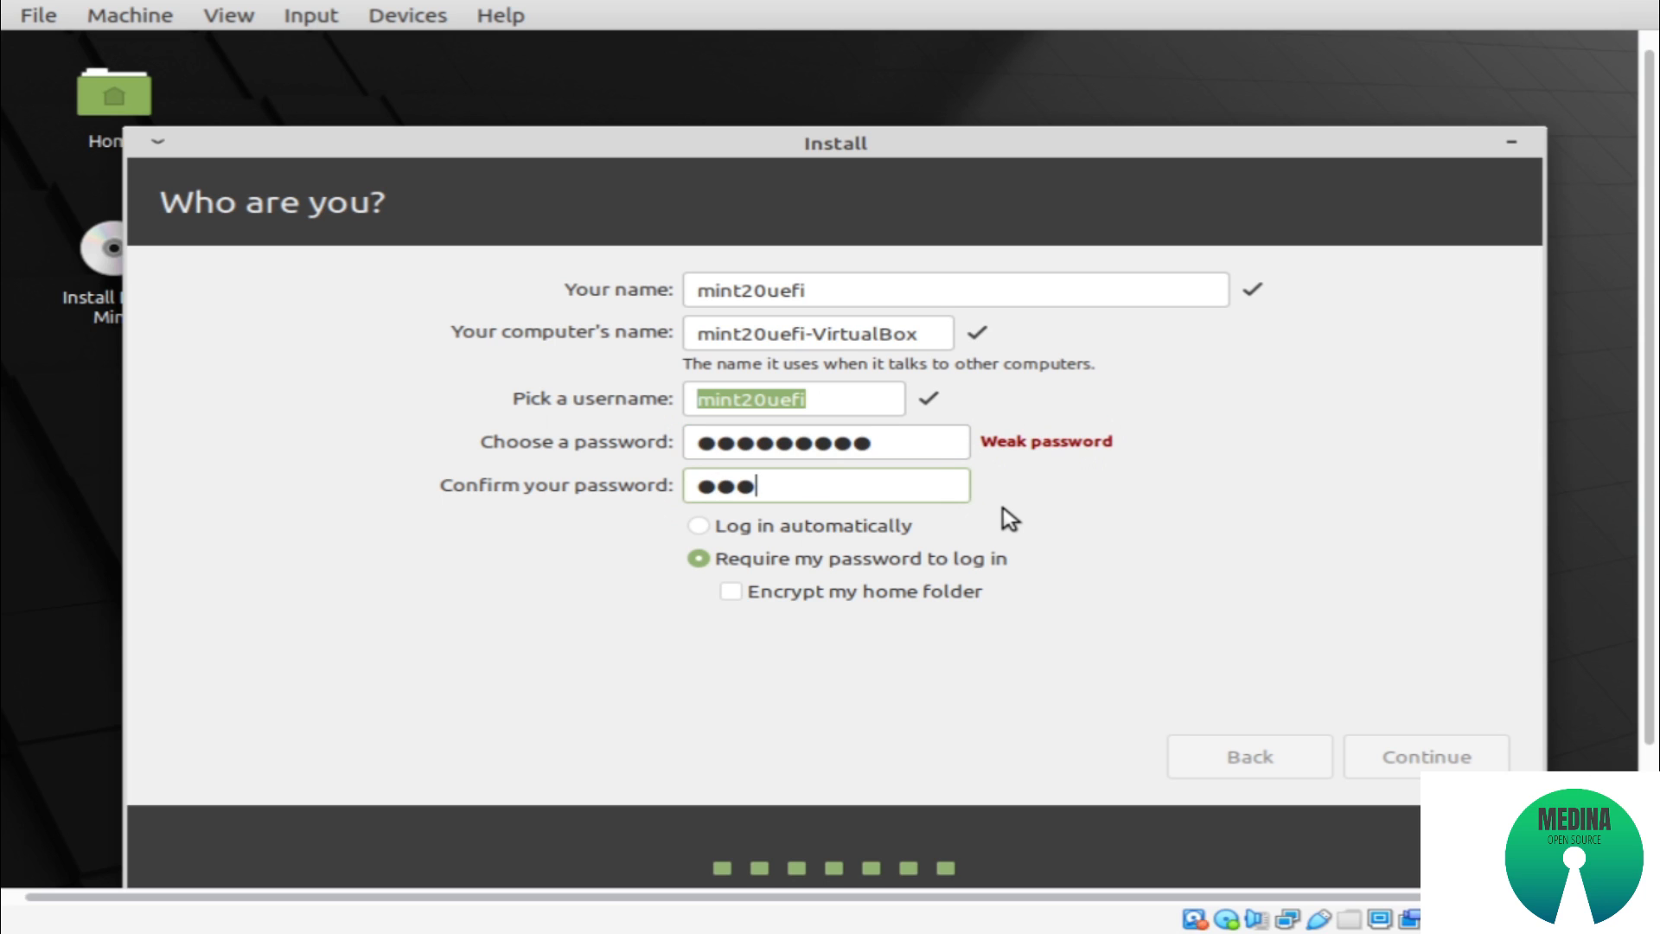
type("9")
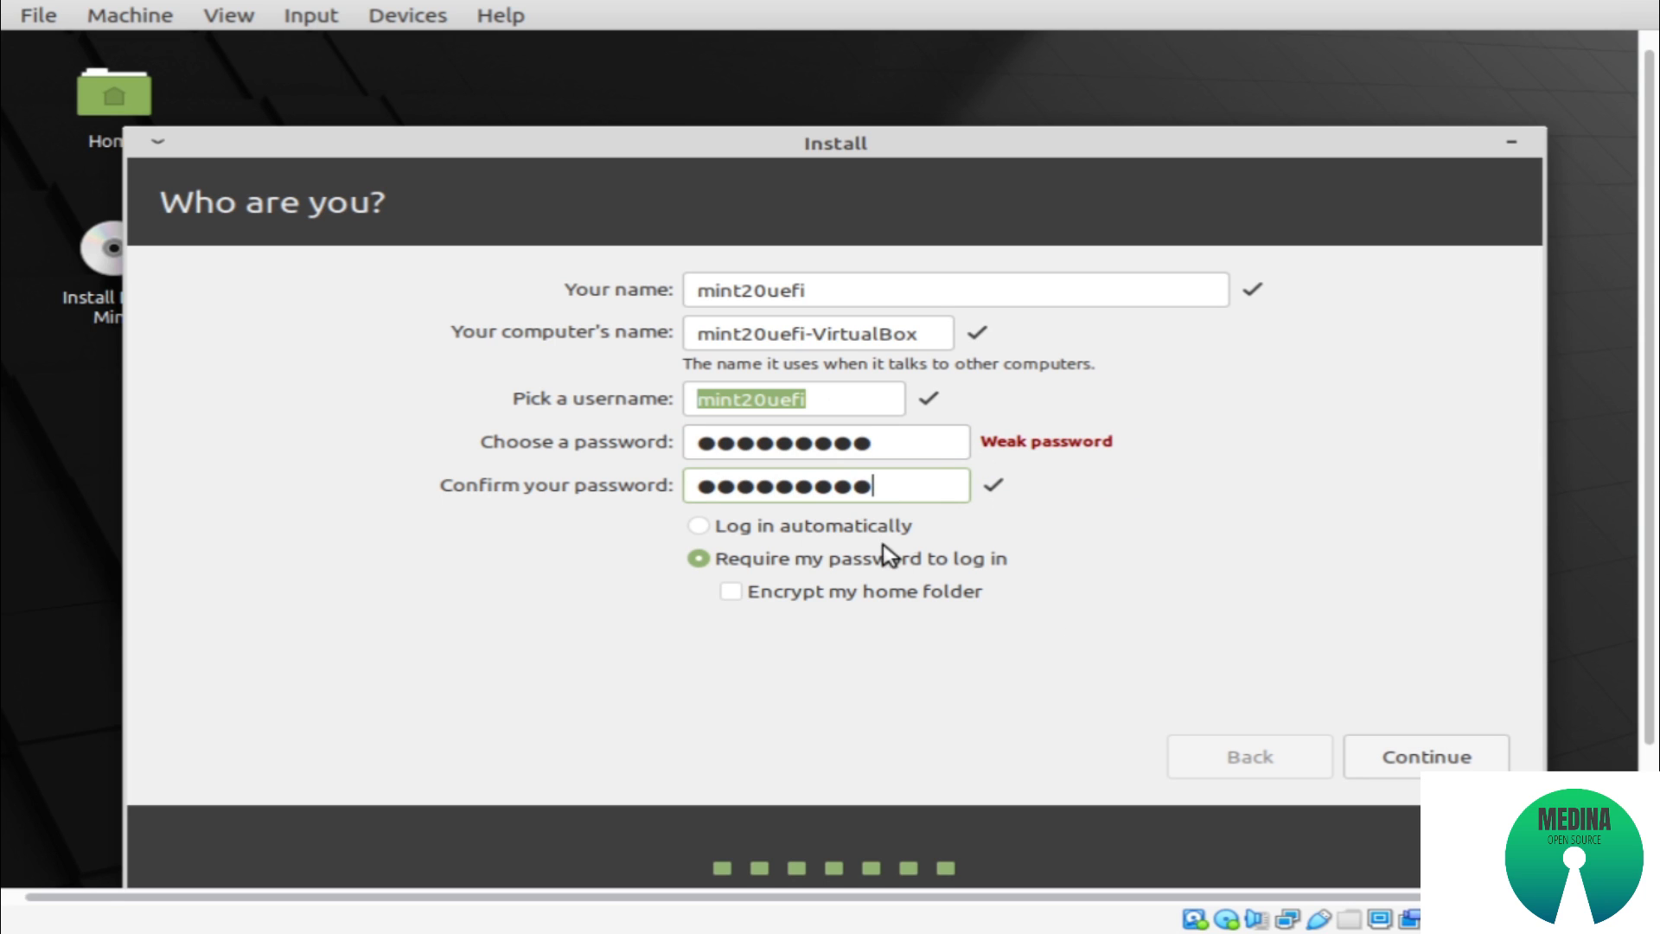
left_click(810, 527)
left_click(1389, 737)
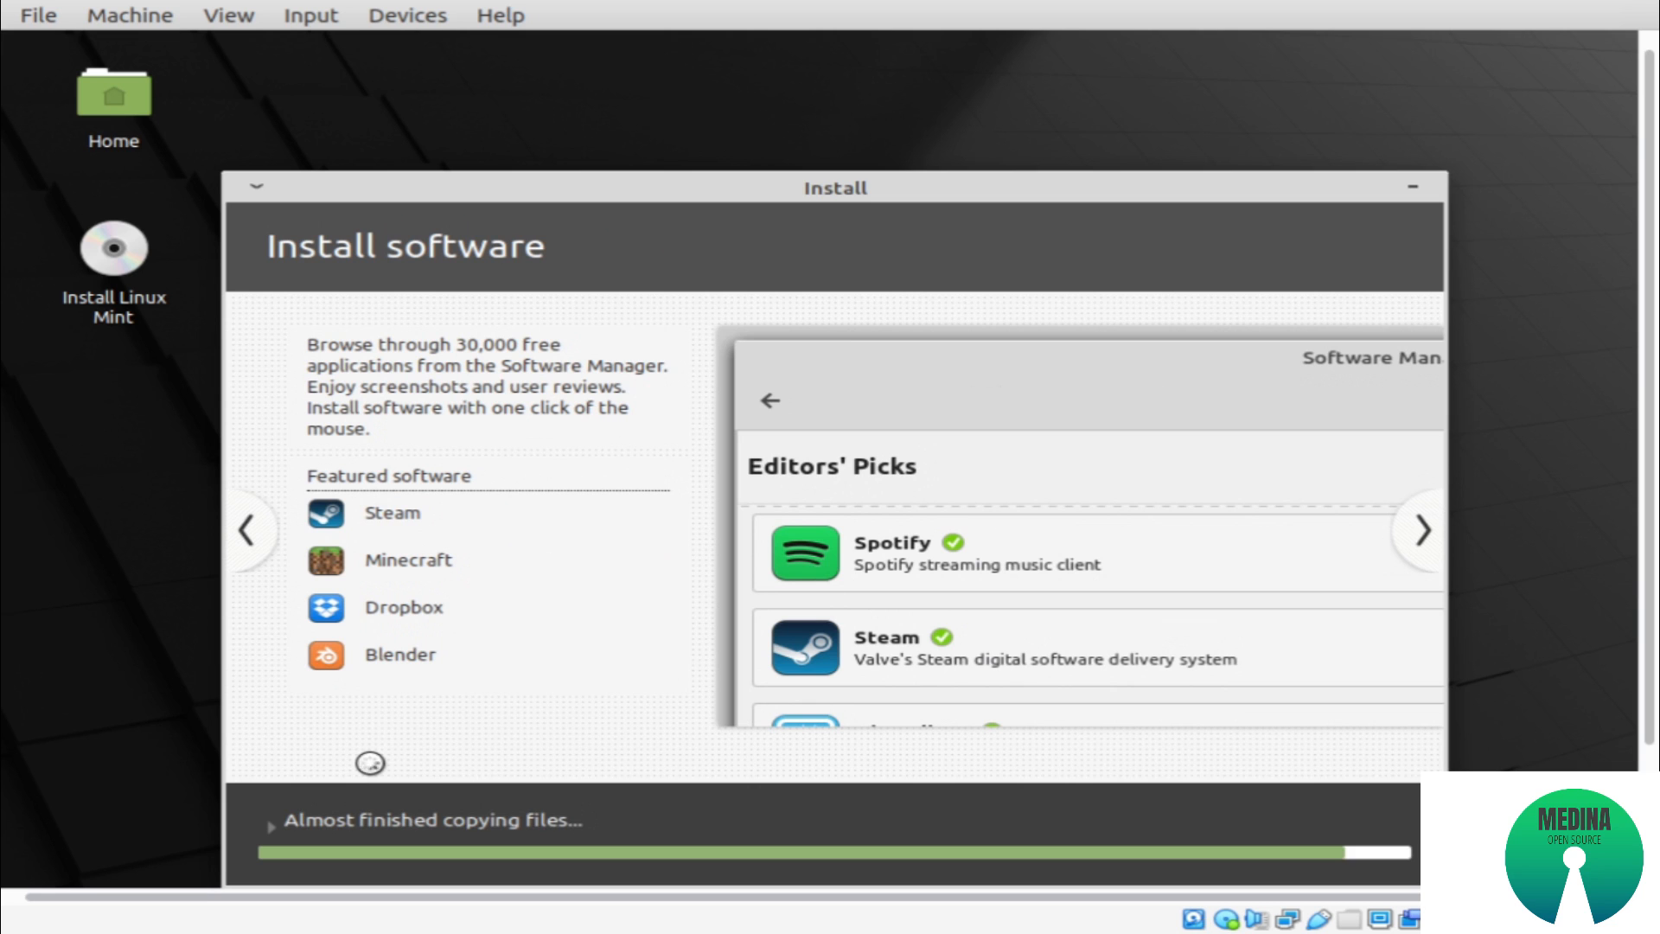
Let the installation run to completion and restart the virtual machine
left_click(1398, 522)
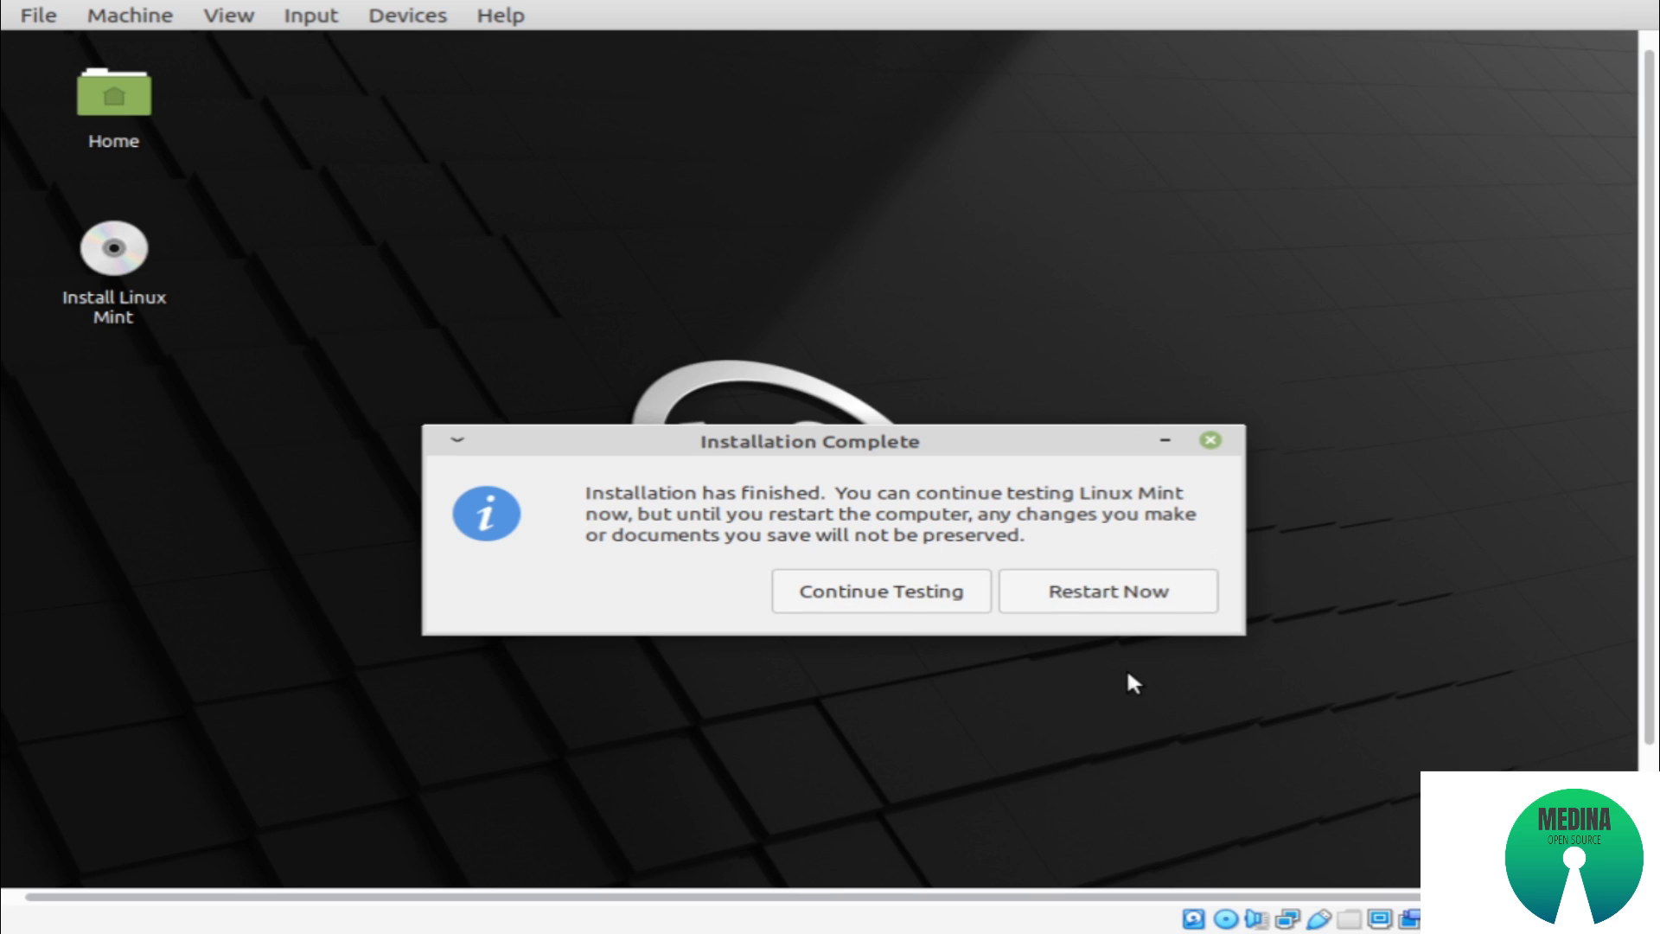
left_click(1146, 596)
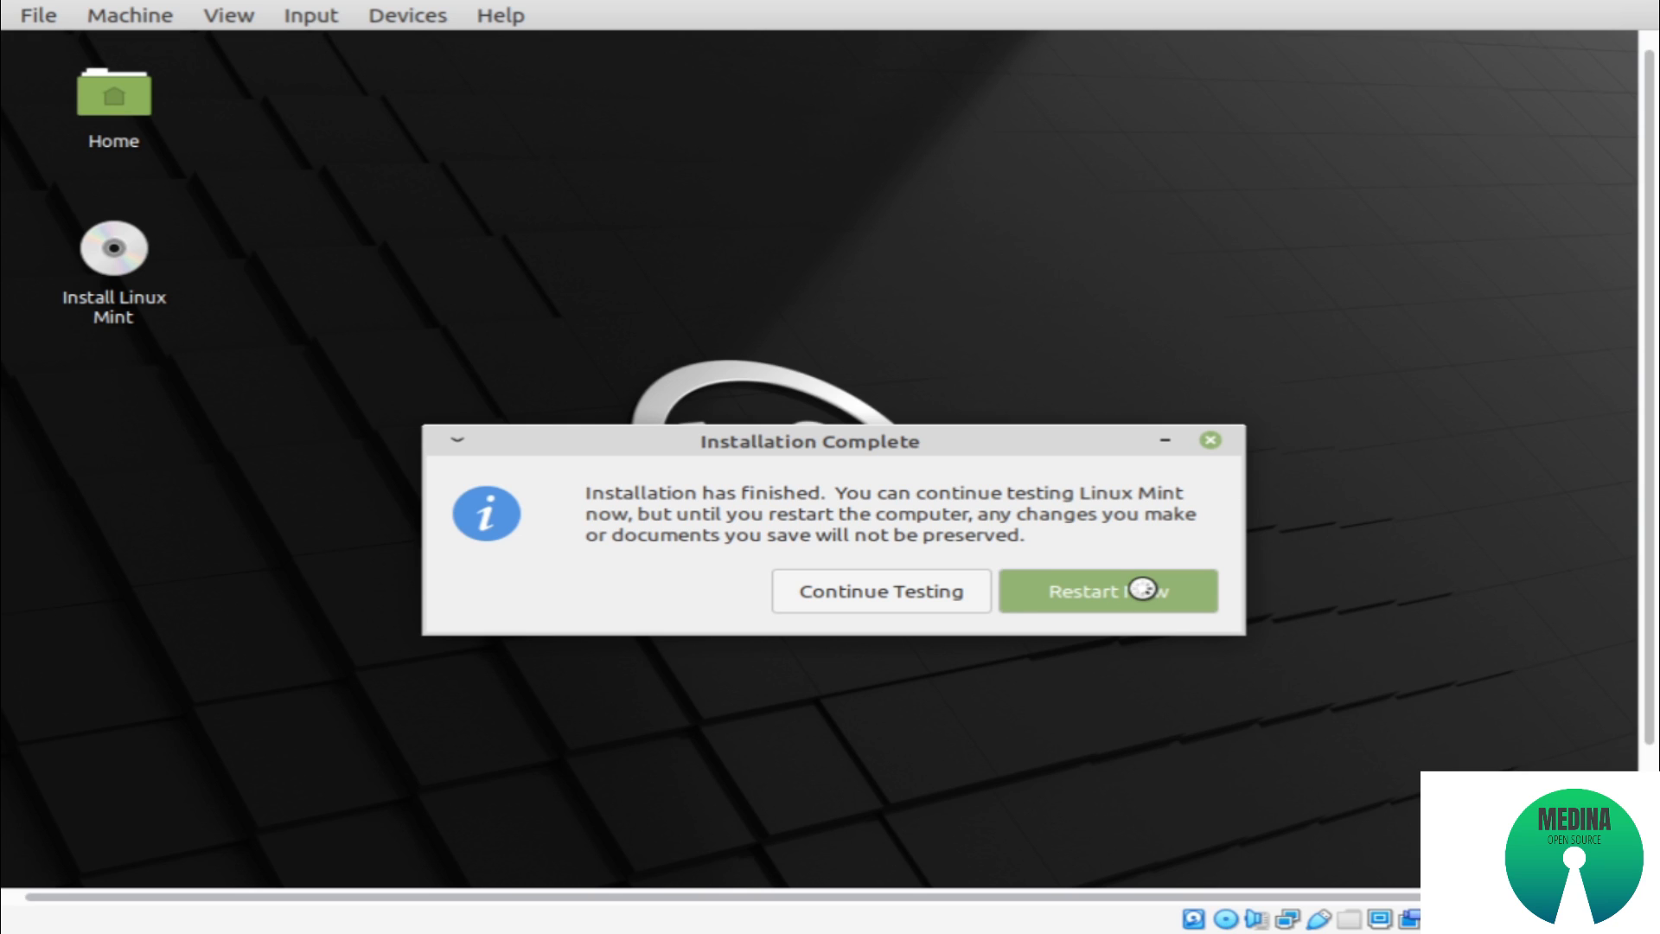
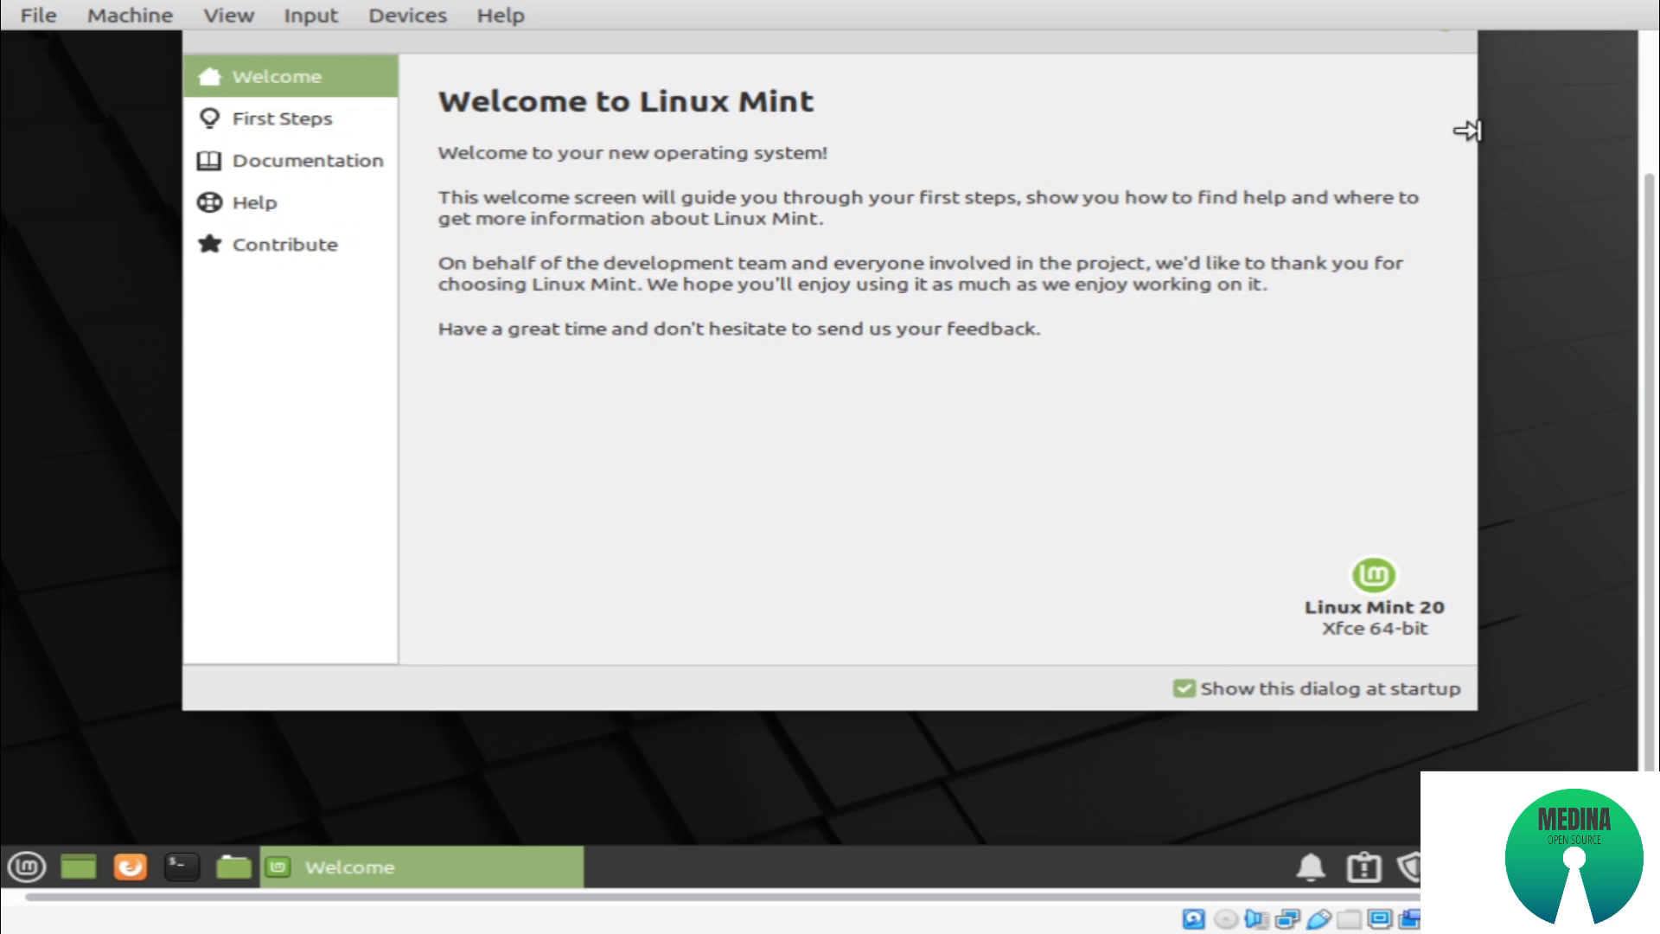
Disable showing the Linux Mint Welcome dialog at startup and close the dialog
left_click(1340, 691)
scroll(1647, 497, "up", 3)
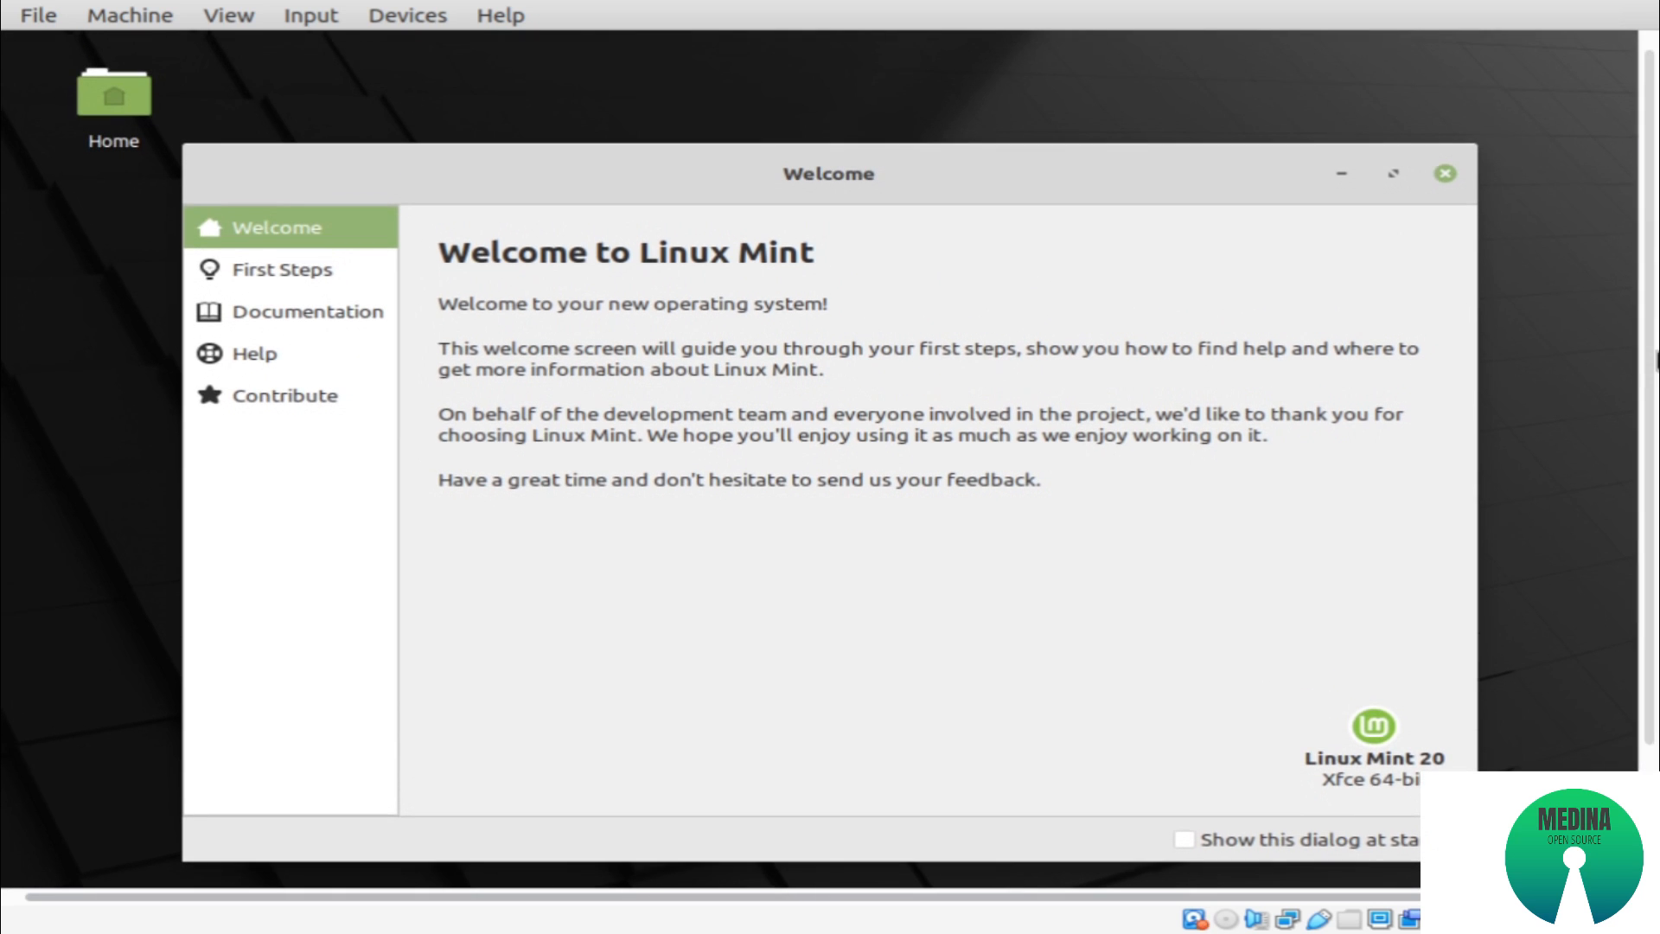
left_click(1445, 173)
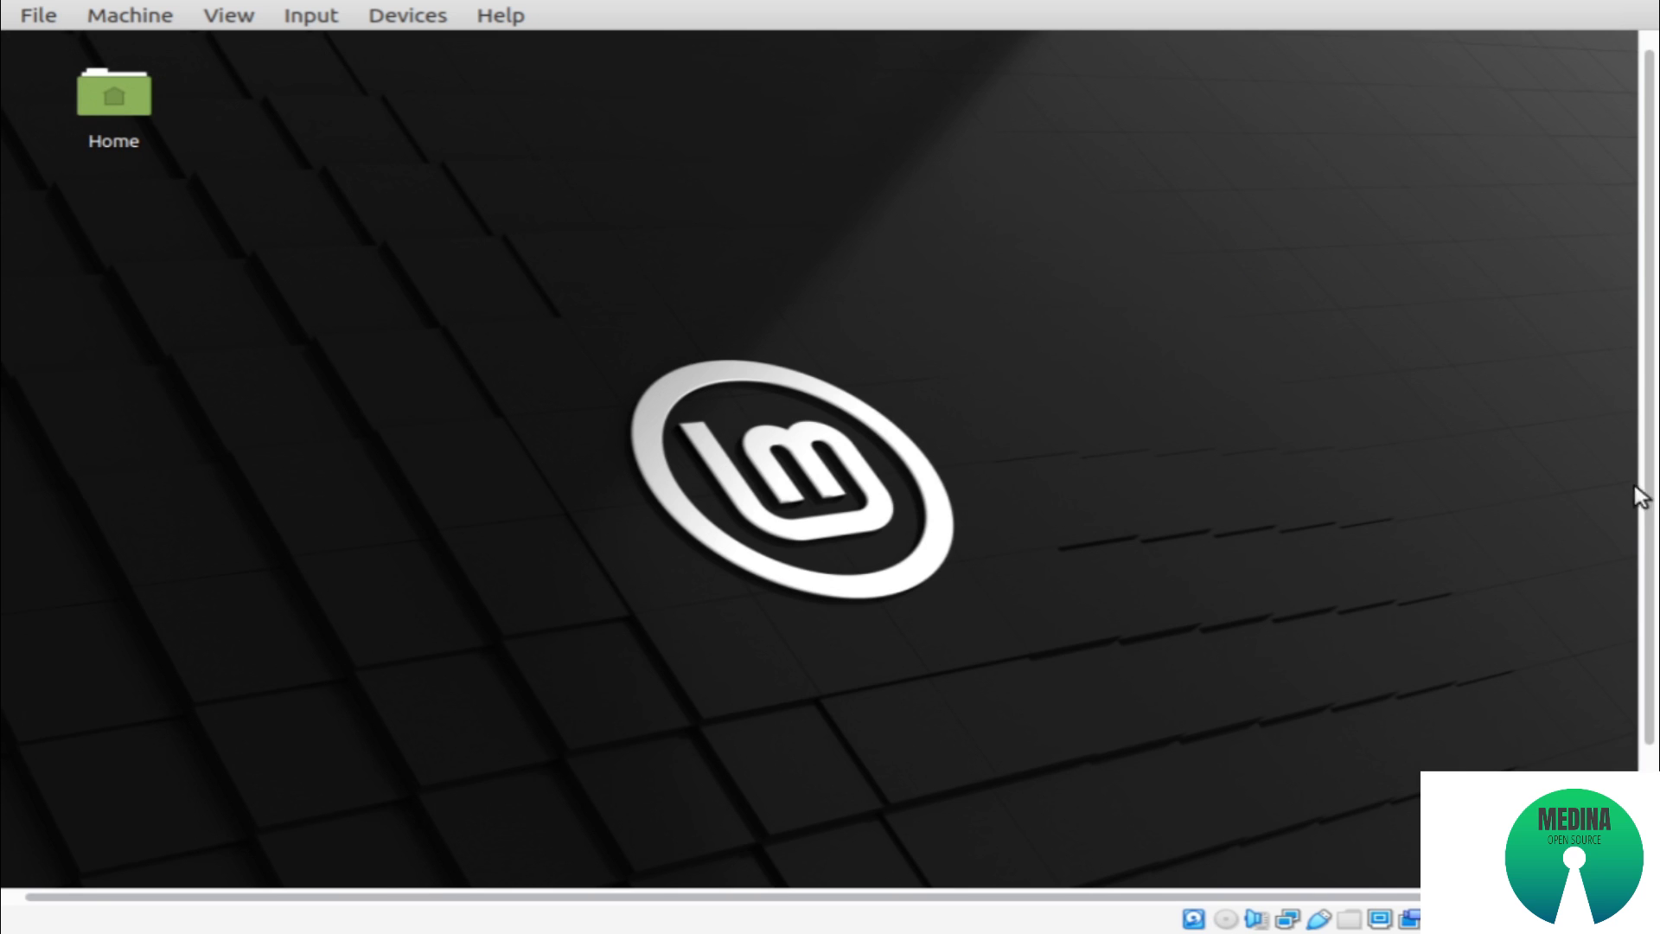
Shut down the mint20uefi guest from within its Linux Mint desktop
scroll(1633, 497, "down", 3)
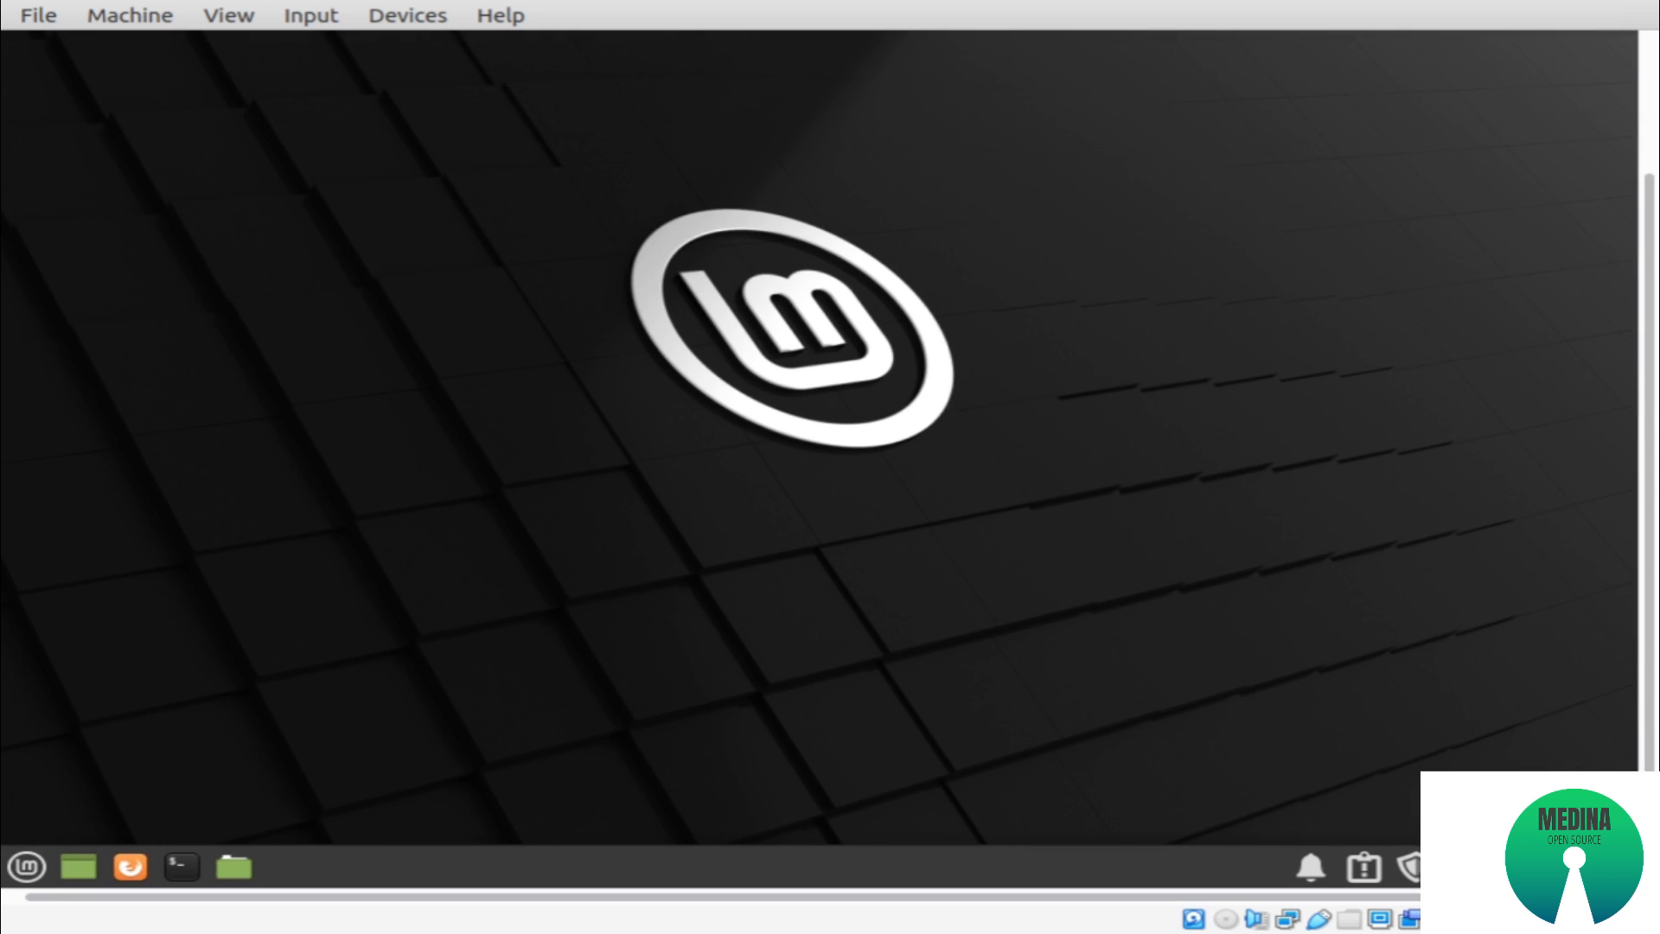
left_click(26, 866)
left_click(689, 216)
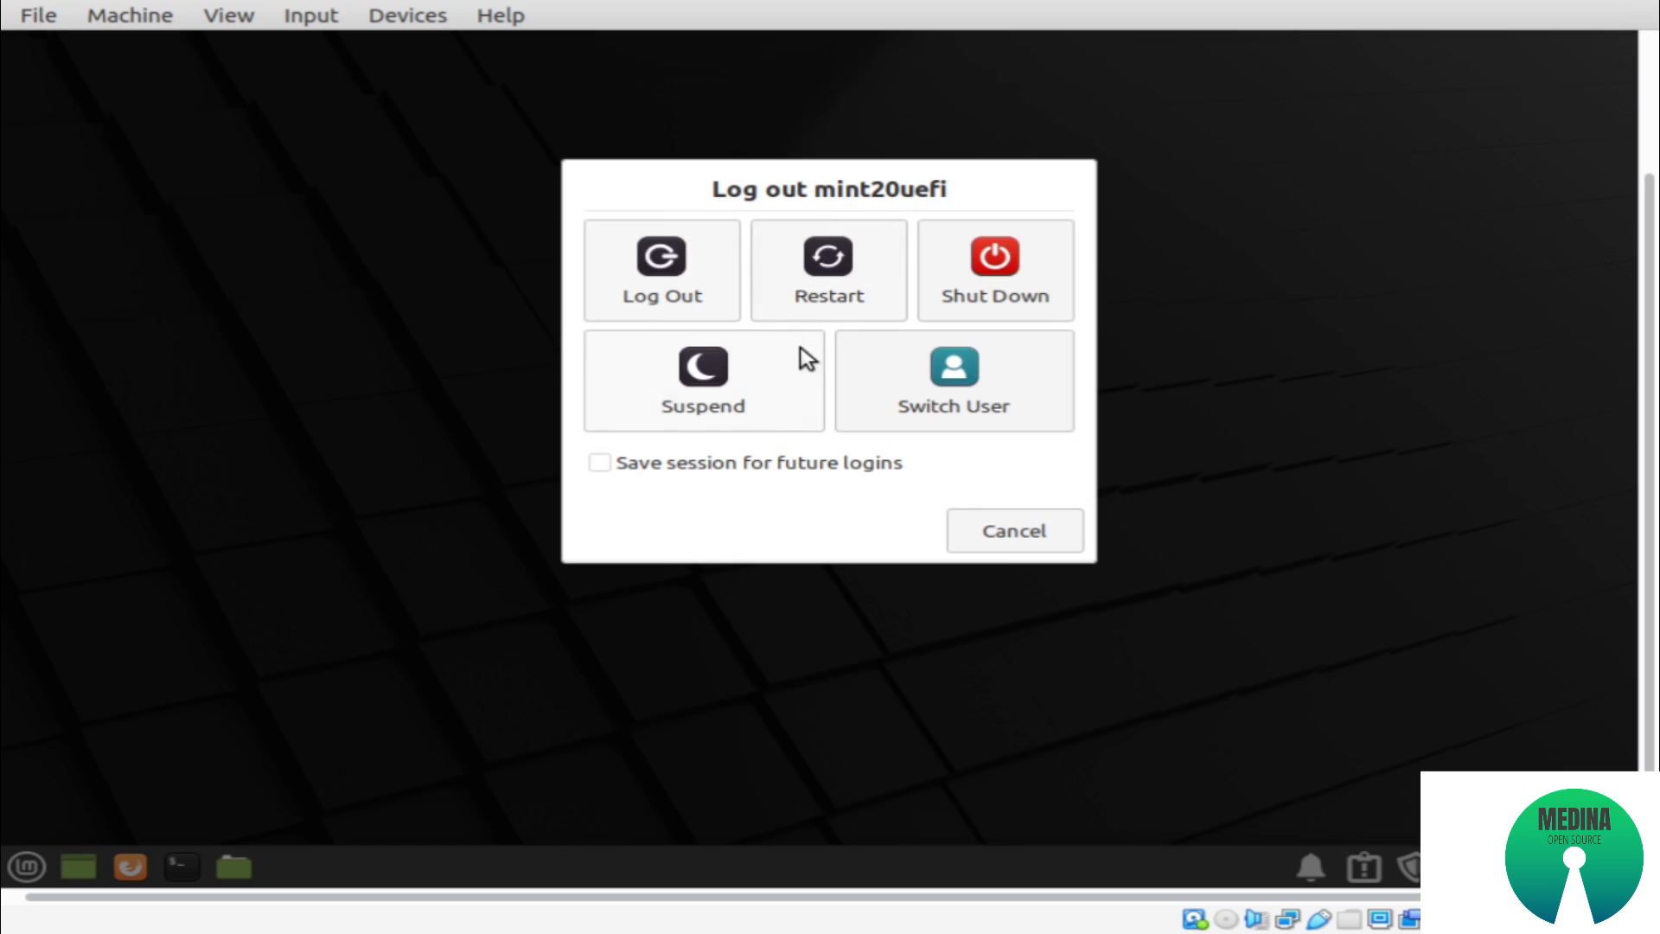
left_click(1023, 315)
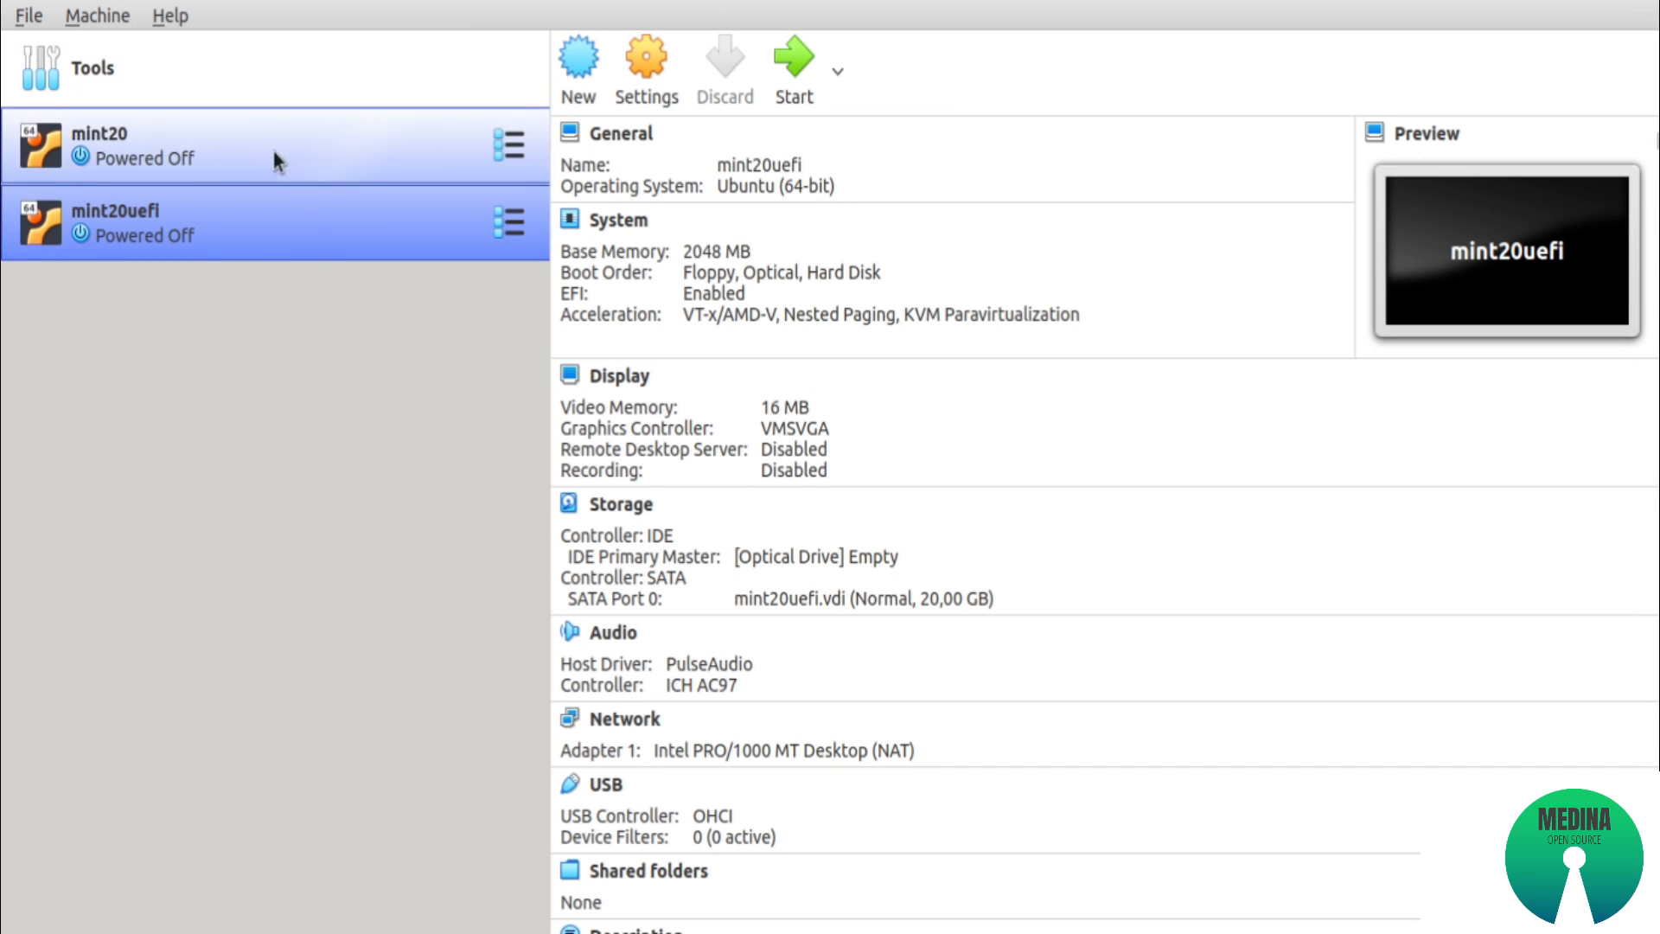
Boot the mint20 virtual machine and dismiss the keyboard capture and mouse pointer integration notices
left_click(215, 153)
left_click(209, 209)
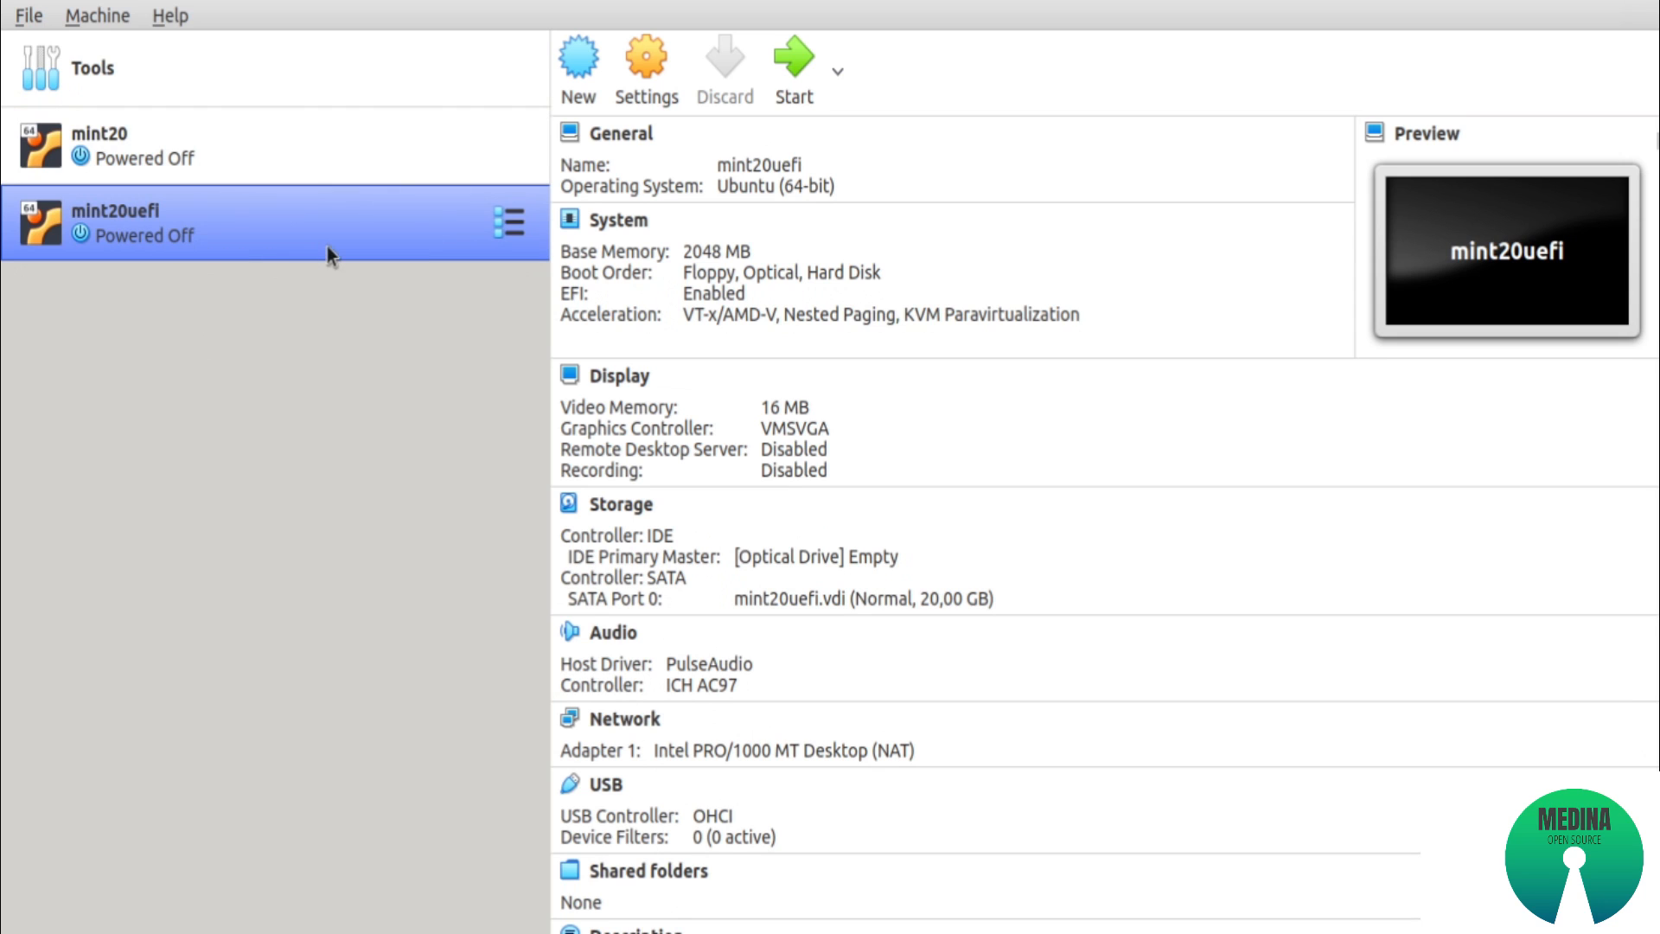
left_click(253, 131)
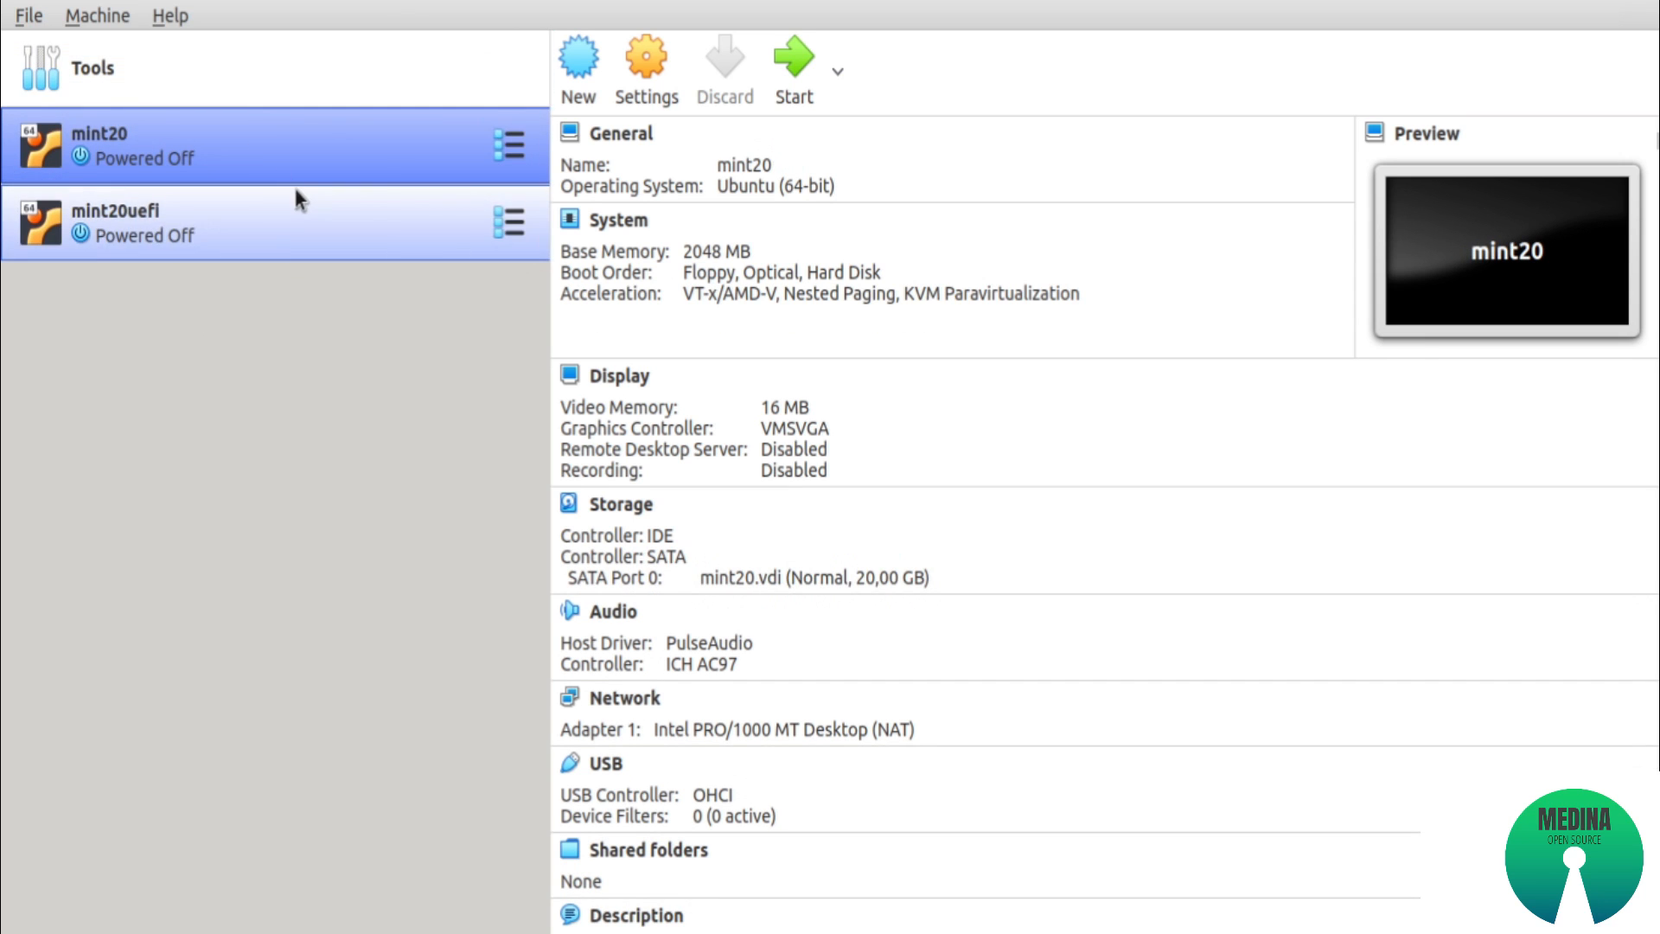
left_click(795, 76)
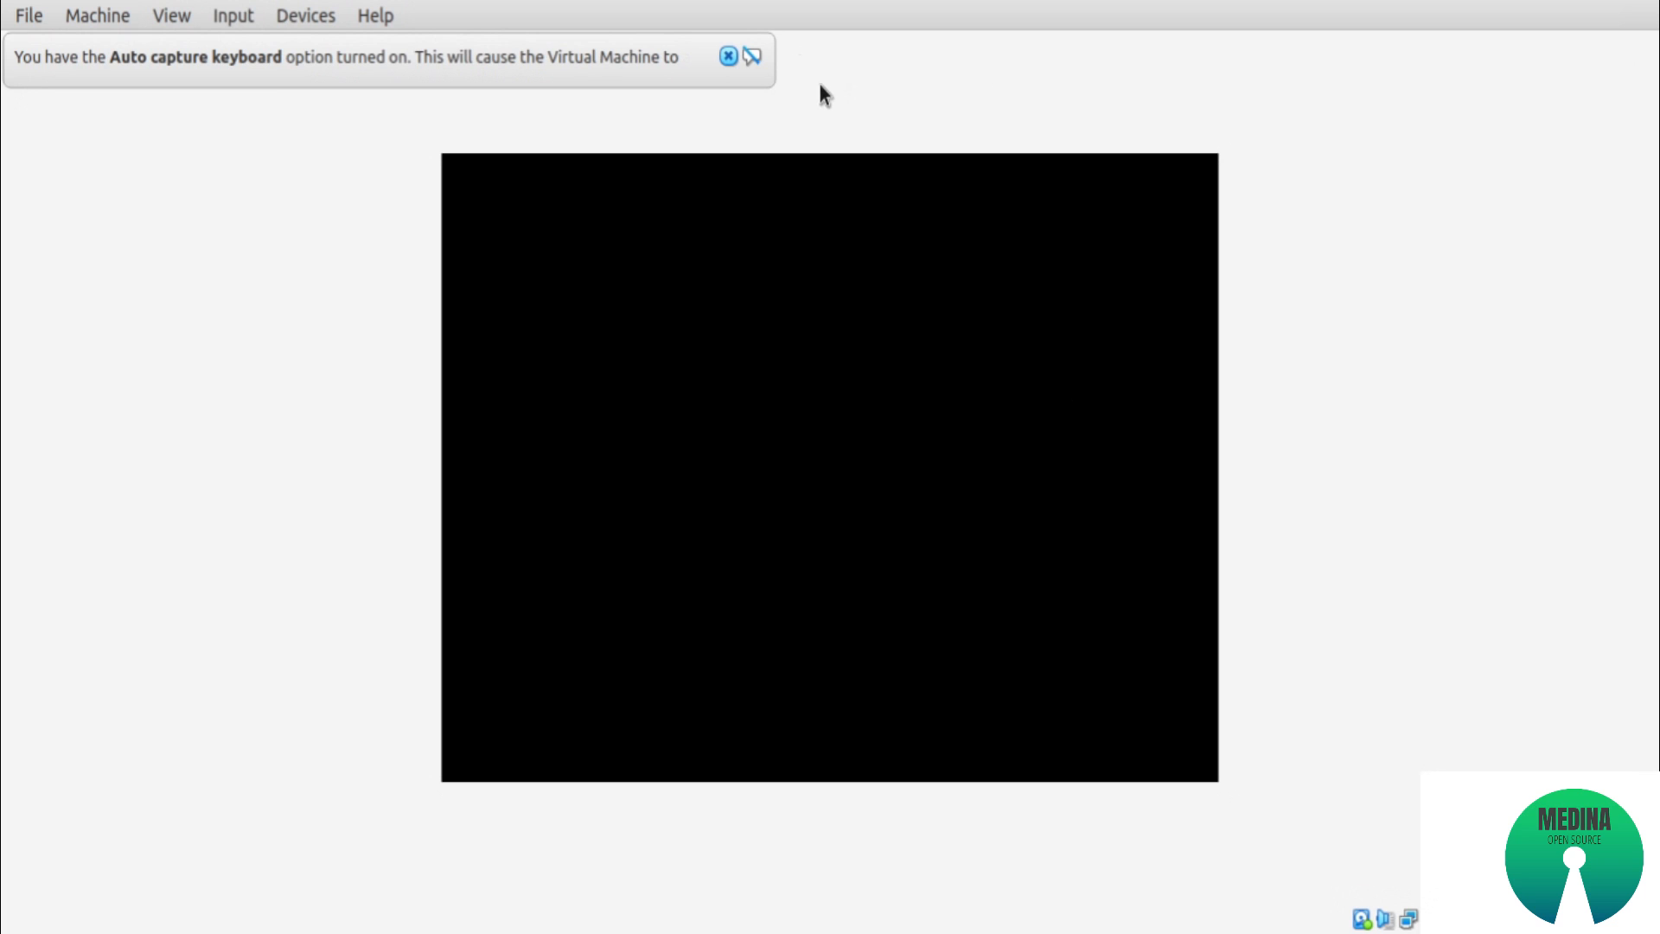
left_click(726, 56)
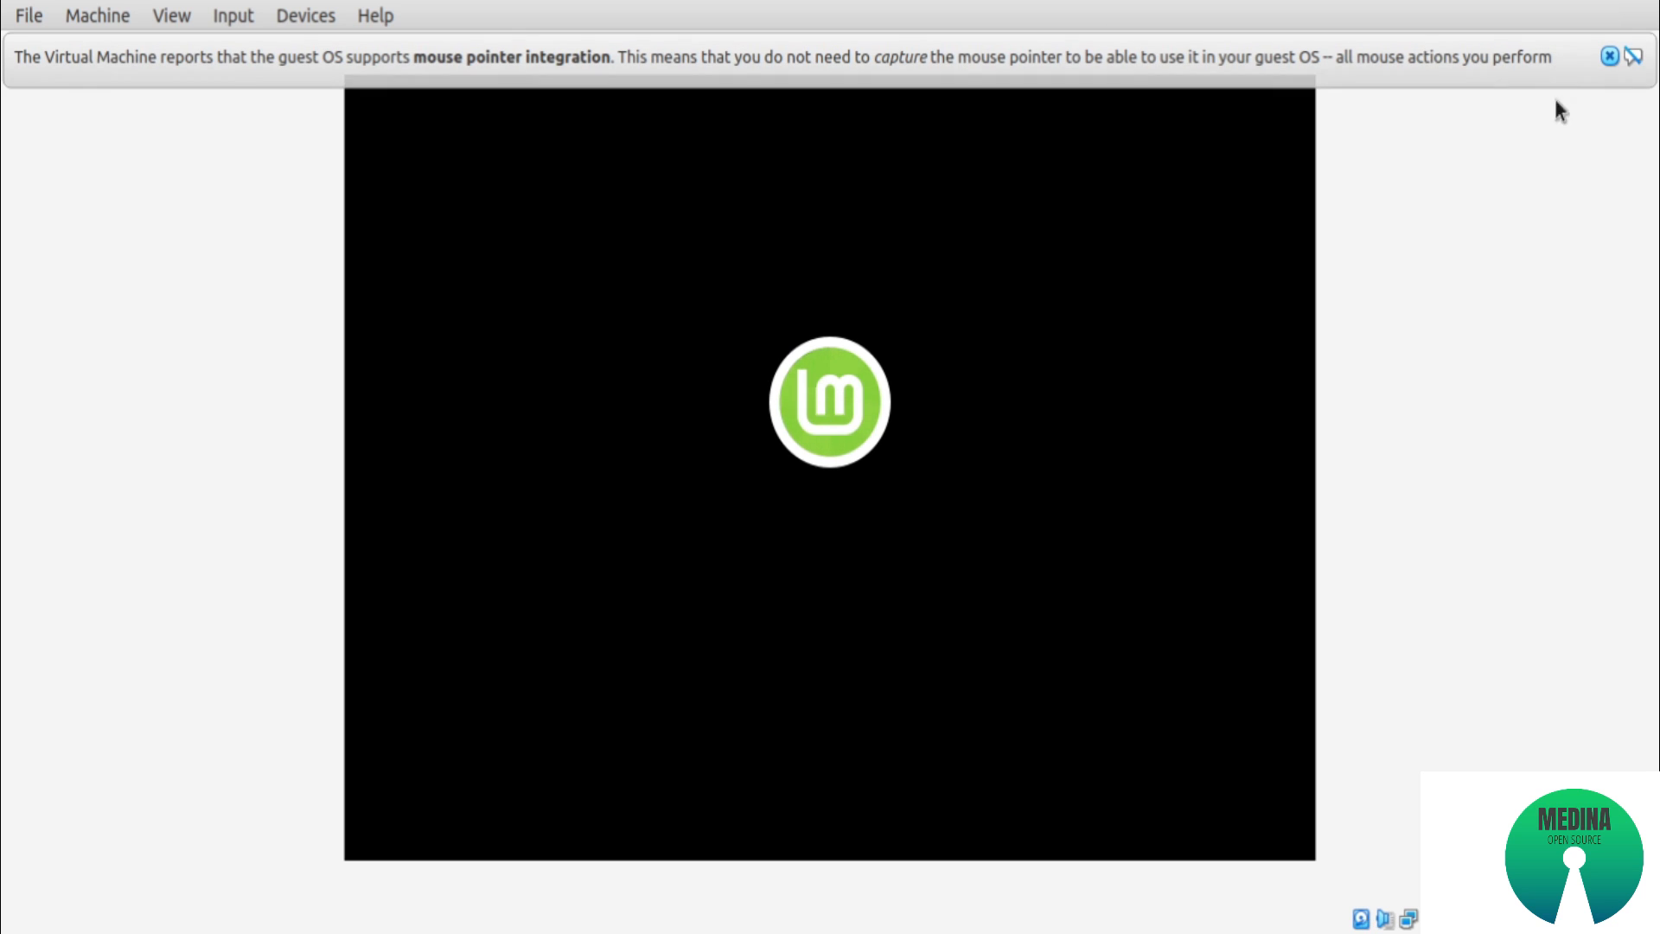
left_click(1608, 57)
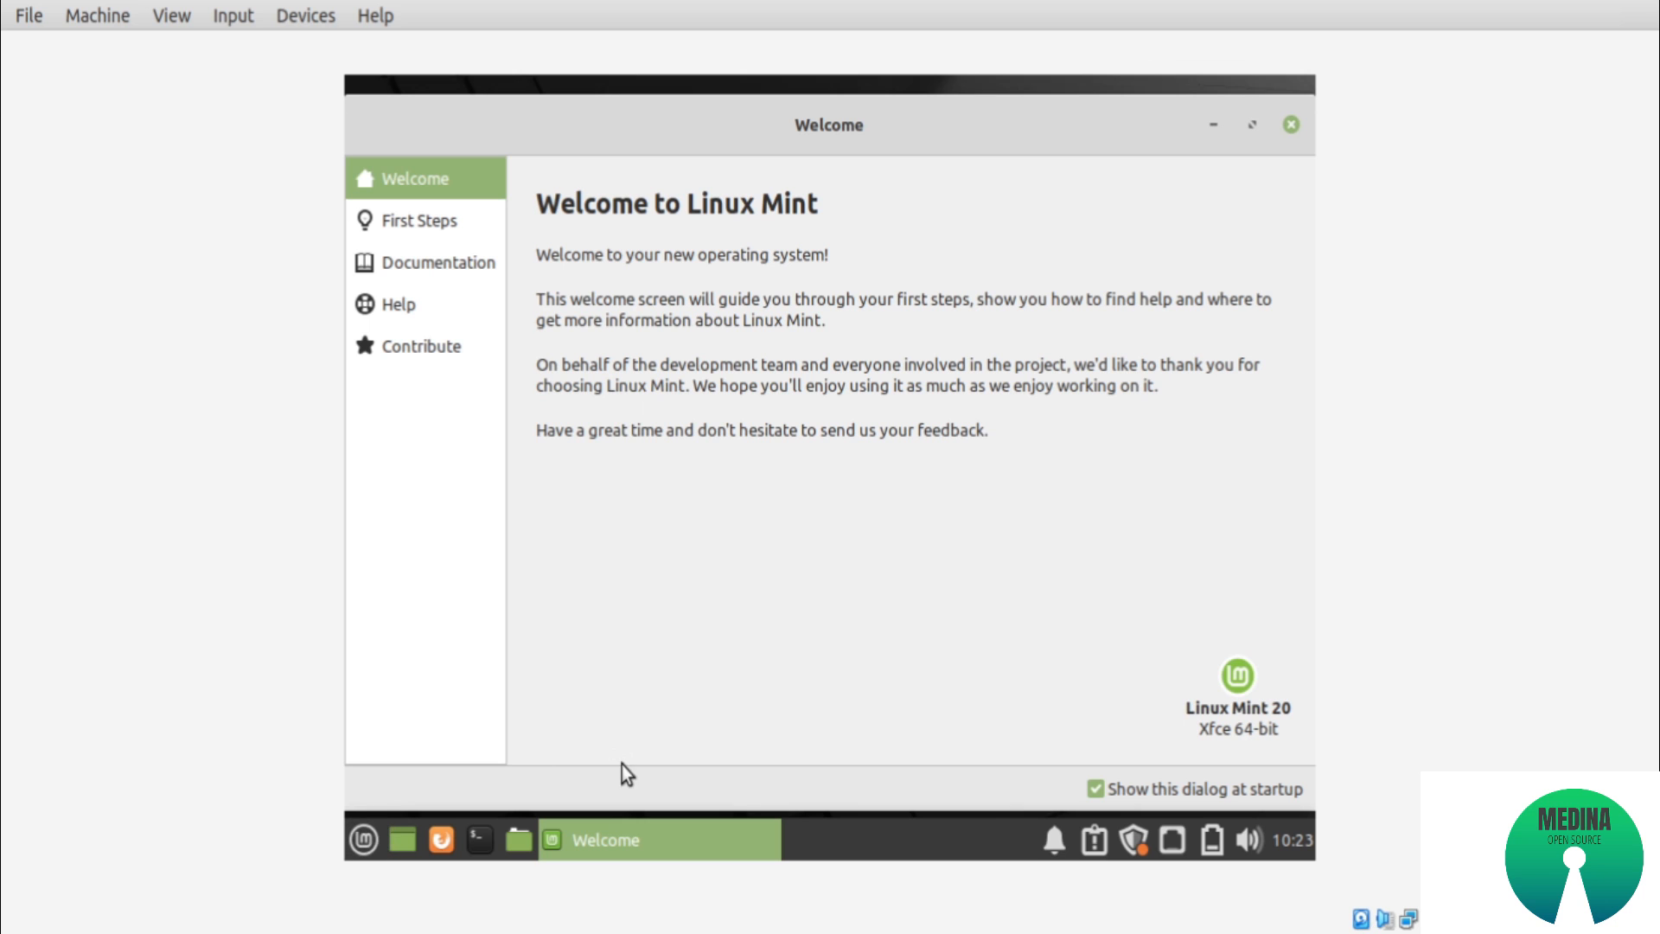
Shut down the mint20 guest from within its Linux Mint desktop
left_click(364, 840)
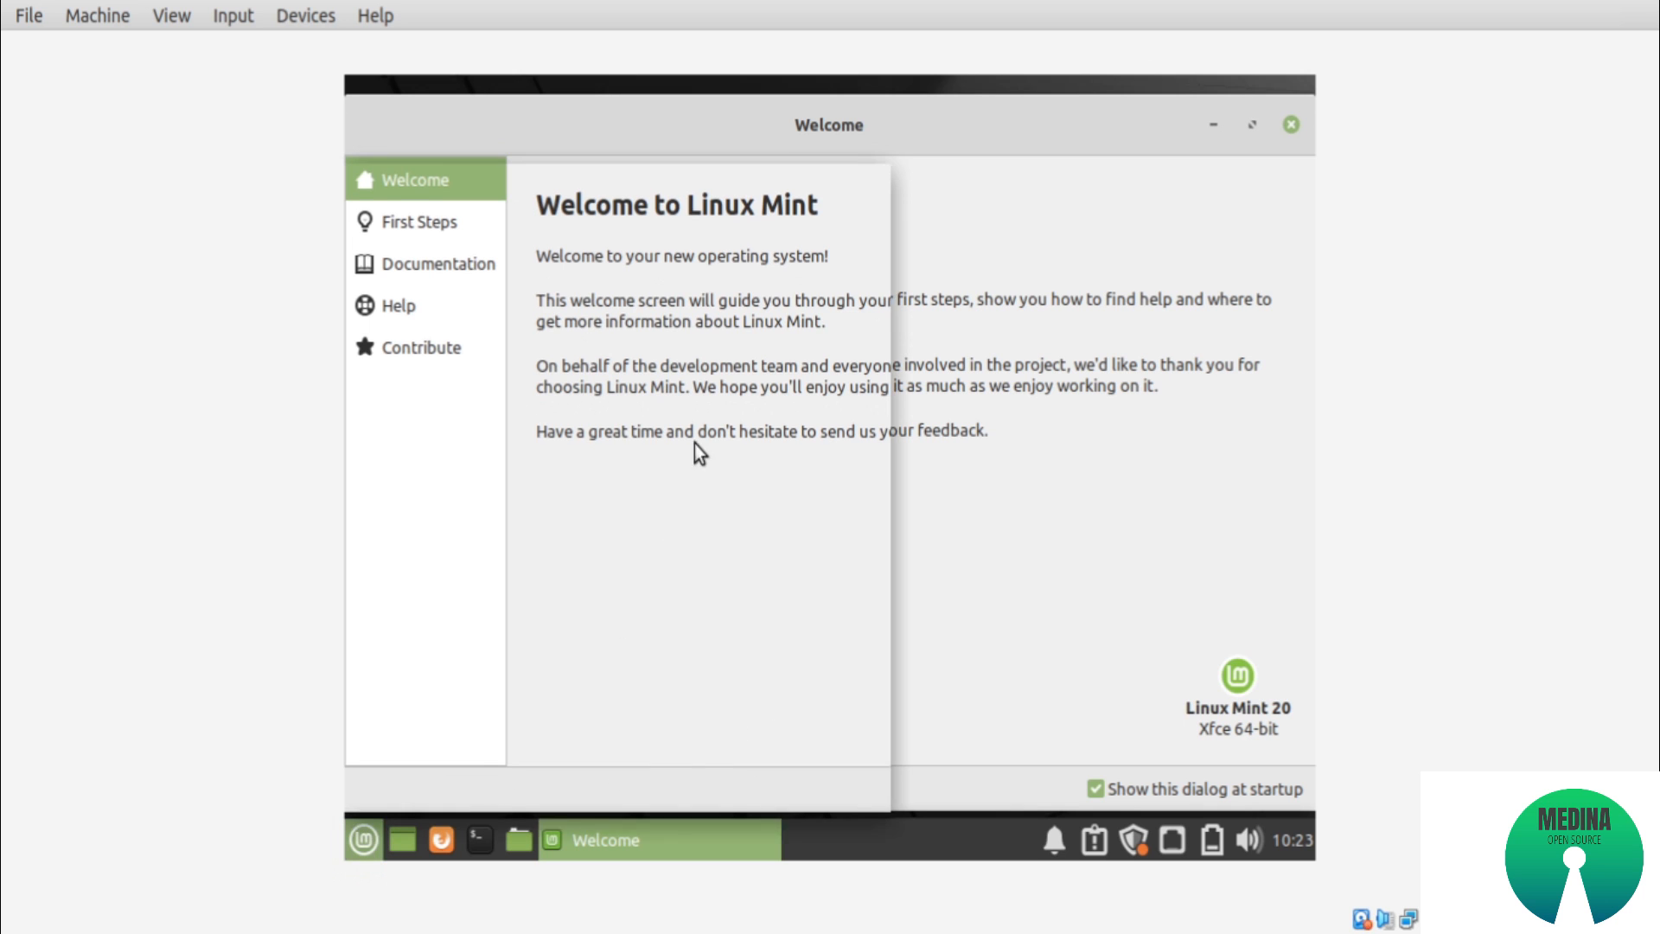
left_click(854, 189)
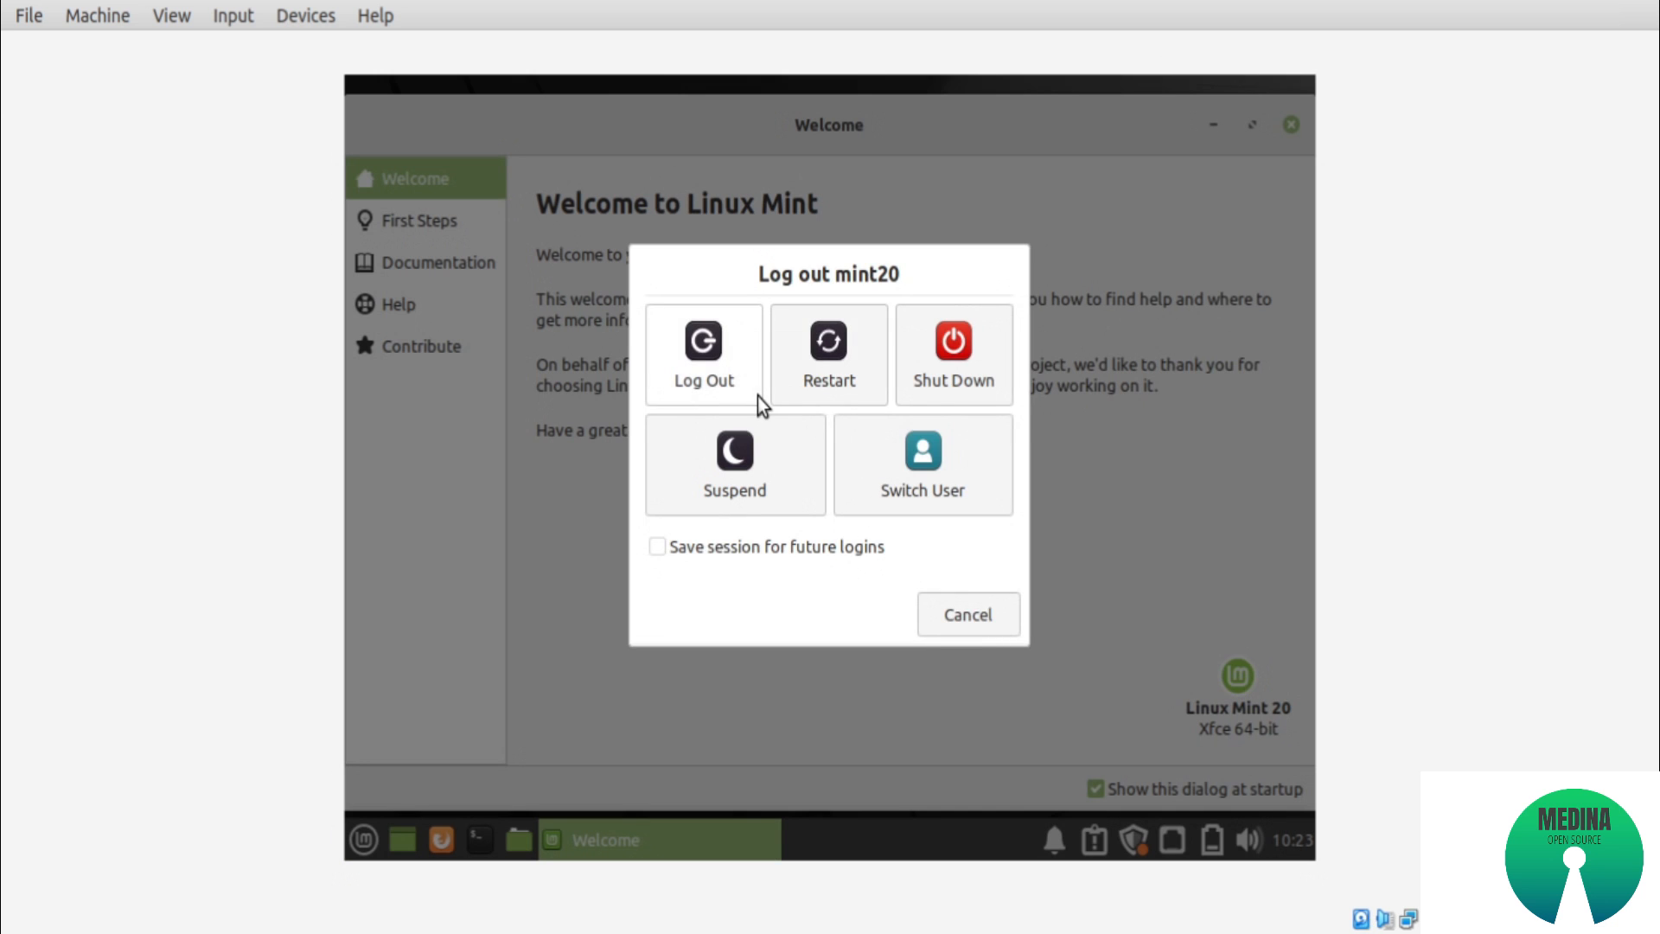
left_click(954, 355)
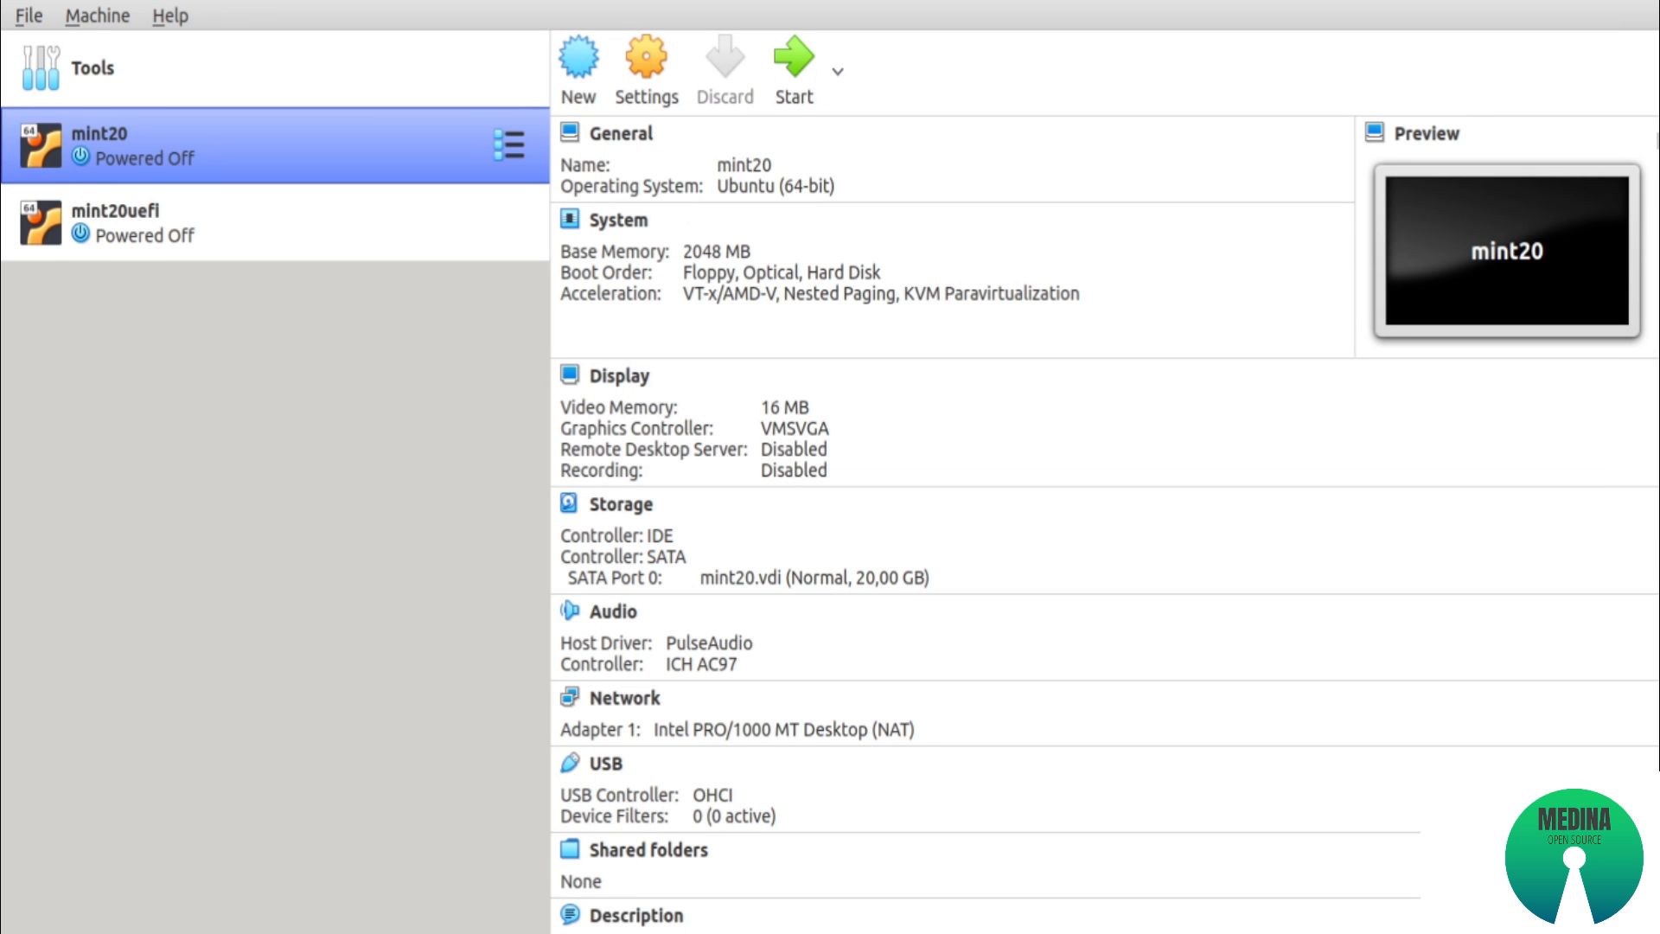
Boot the mint20uefi virtual machine and dismiss the mouse pointer integration and keyboard capture notices
left_click(230, 241)
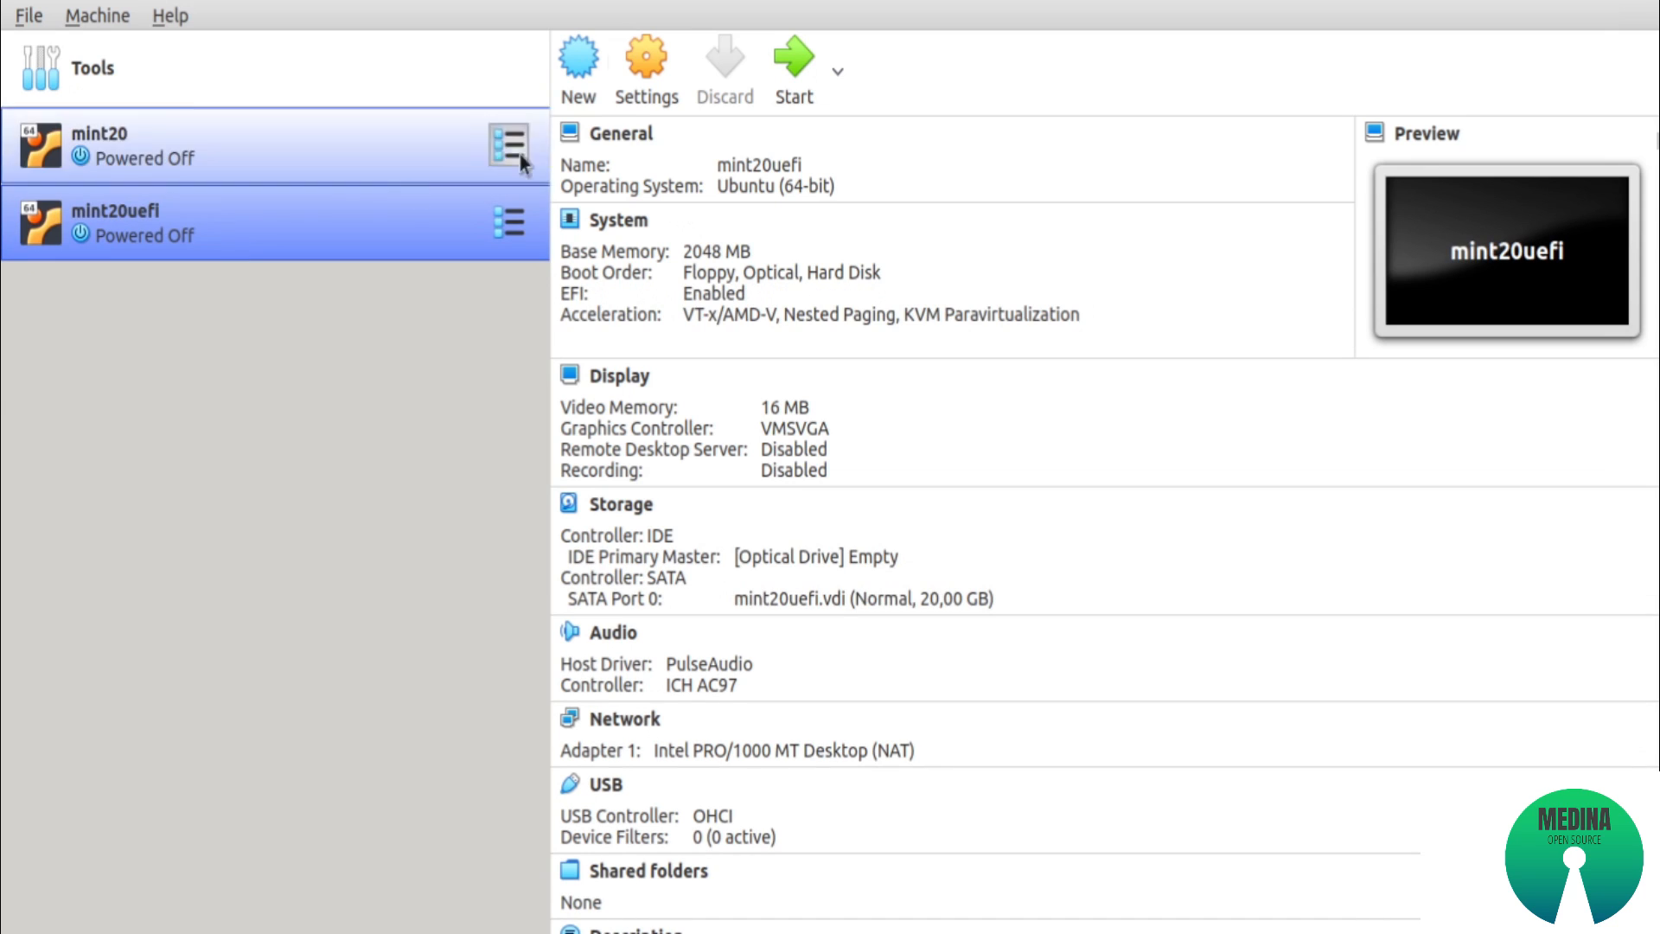
left_click(783, 98)
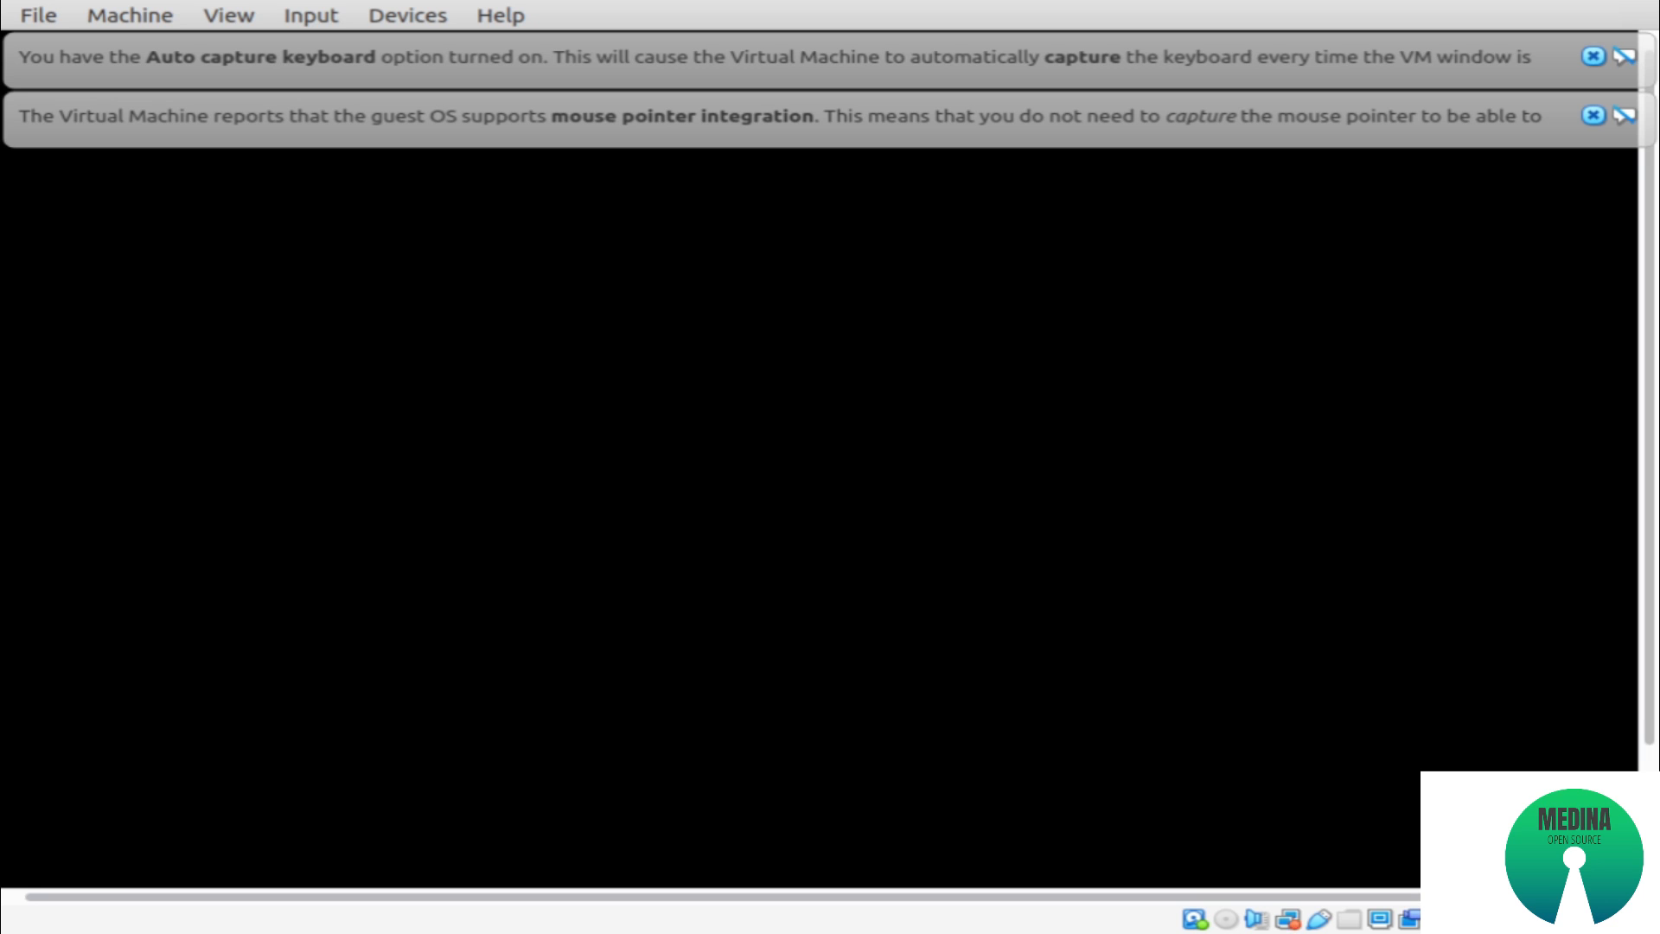
left_click(1592, 115)
left_click(1592, 56)
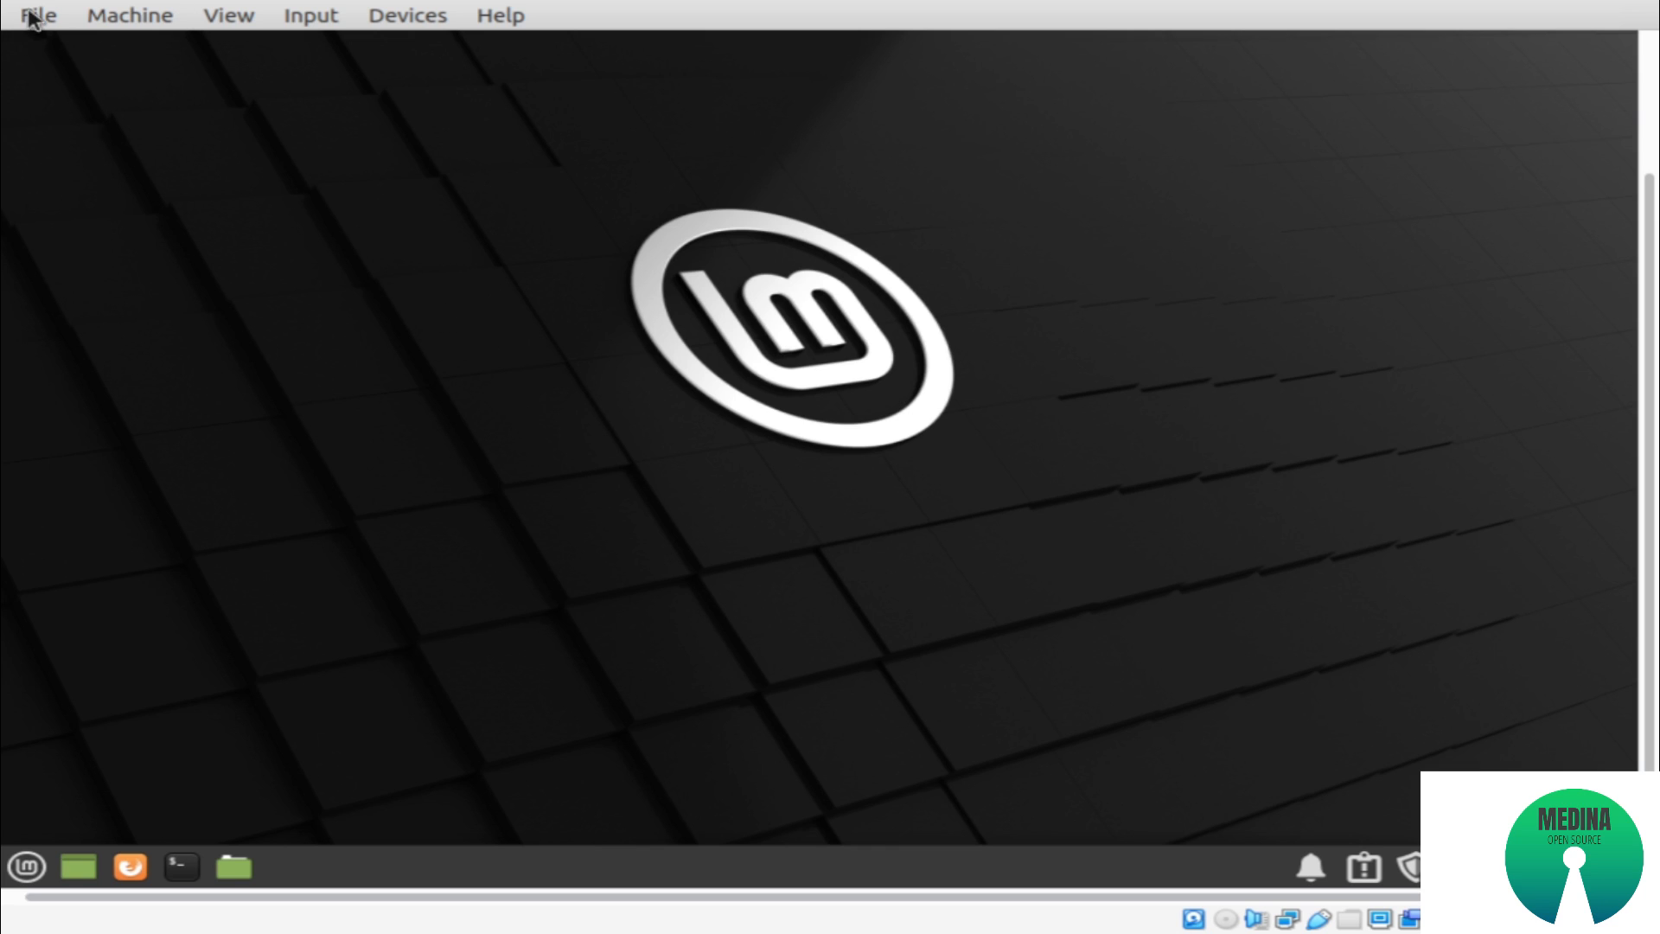
Shut down the mint20uefi guest through the session's log-out options
left_click(34, 864)
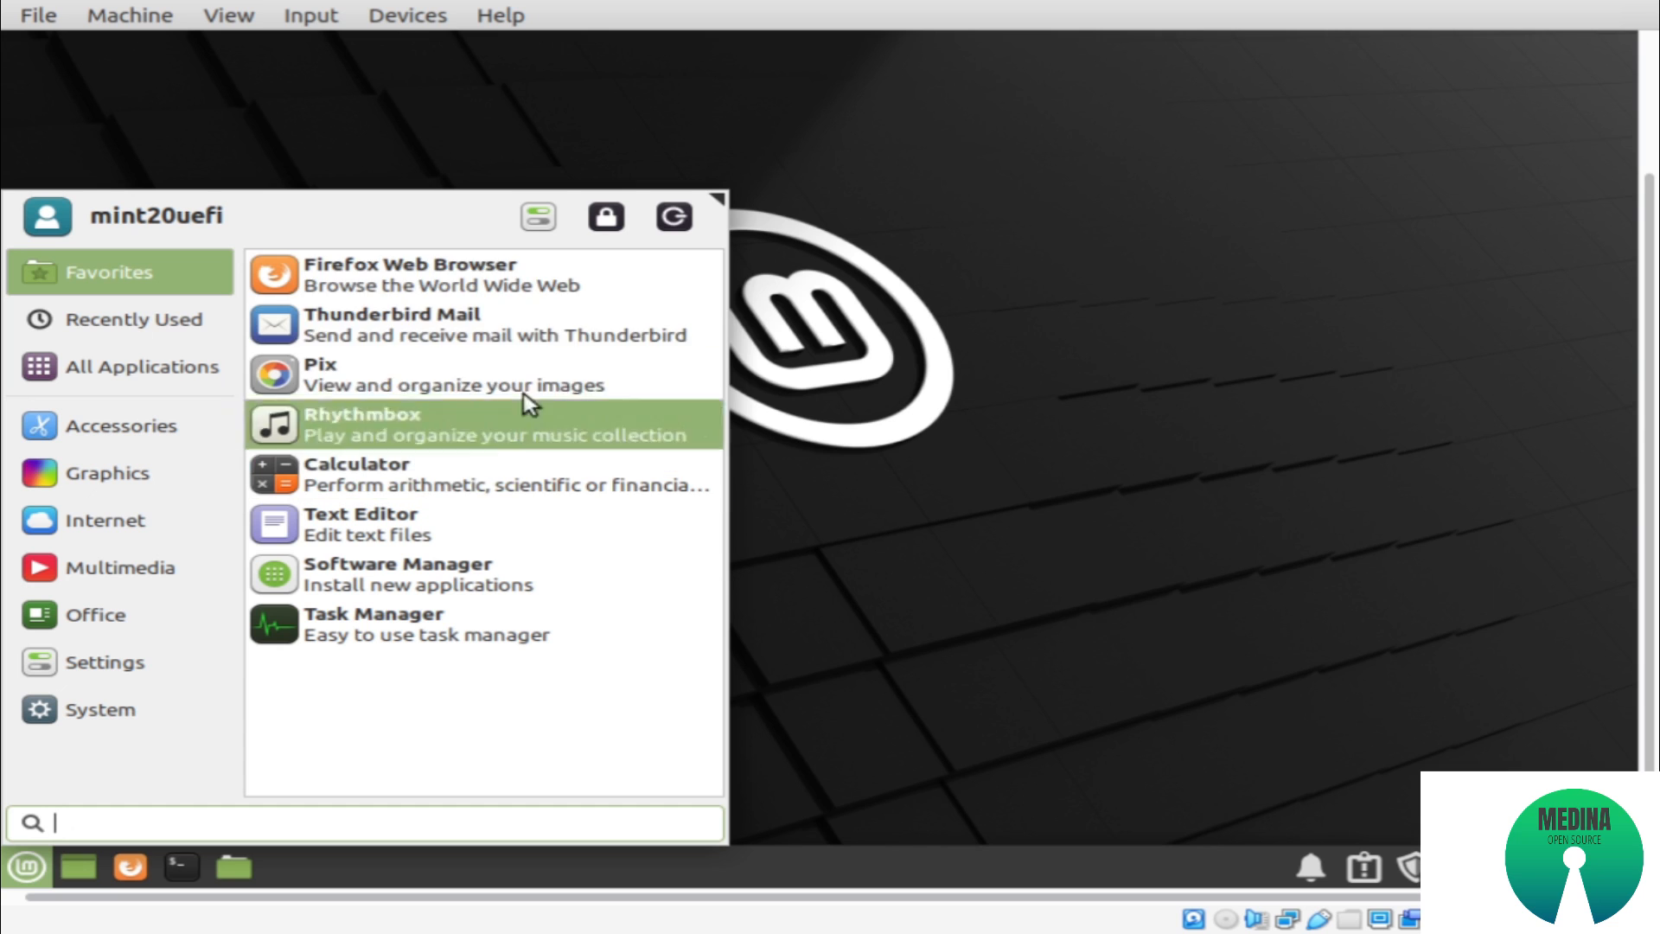
left_click(673, 216)
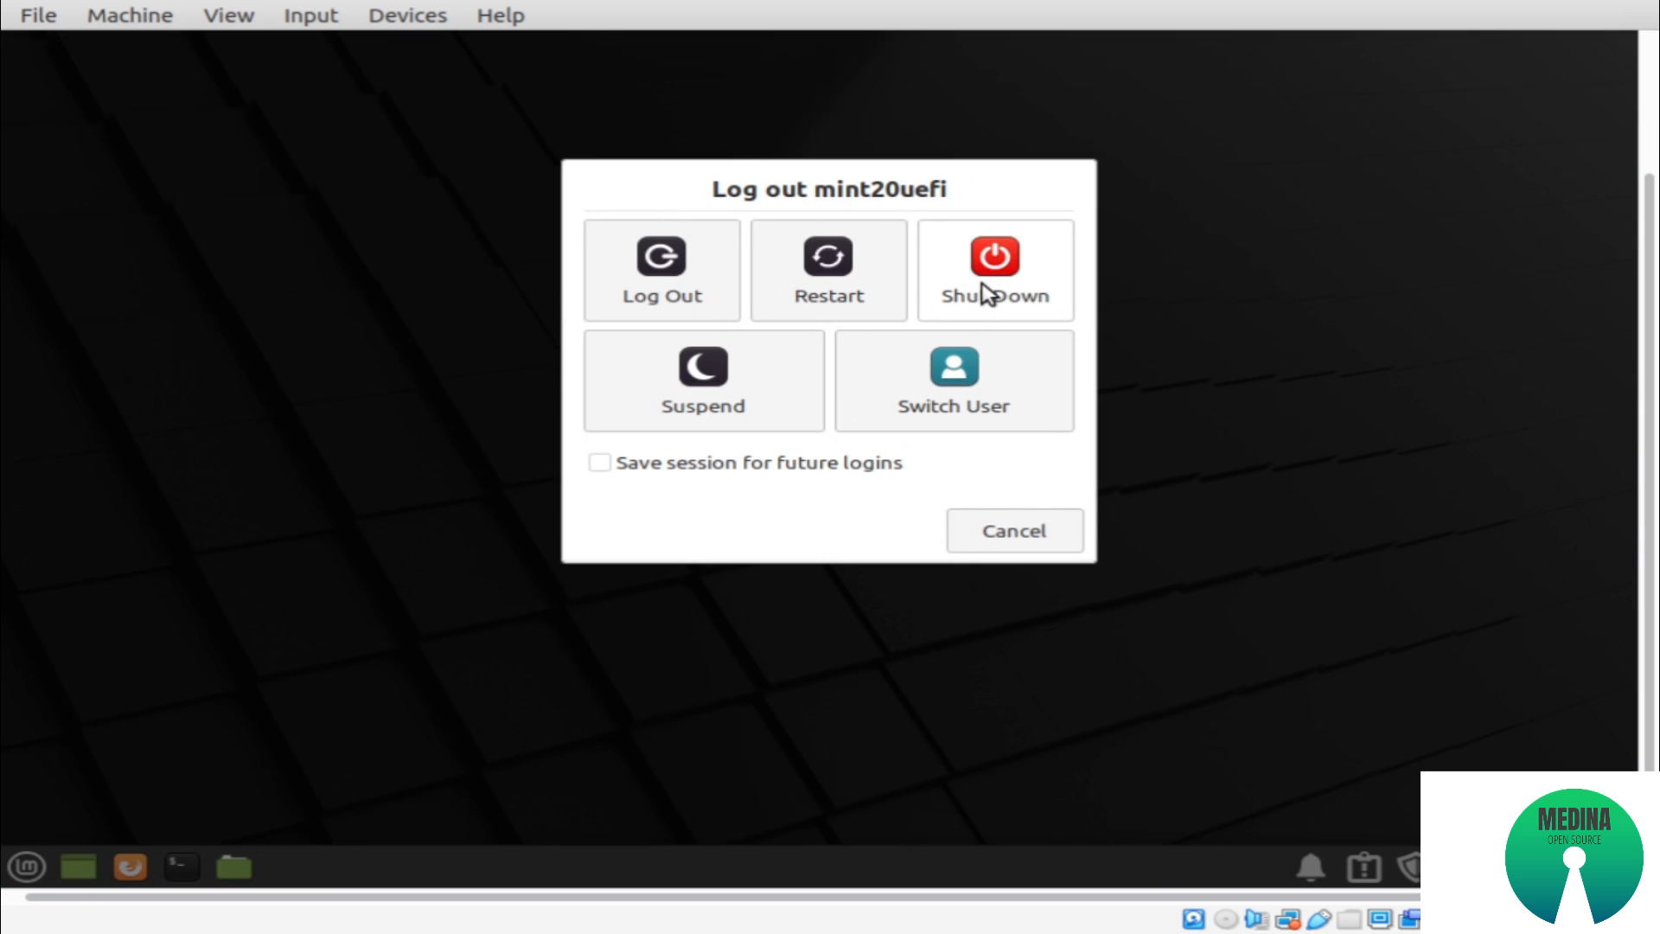
left_click(982, 292)
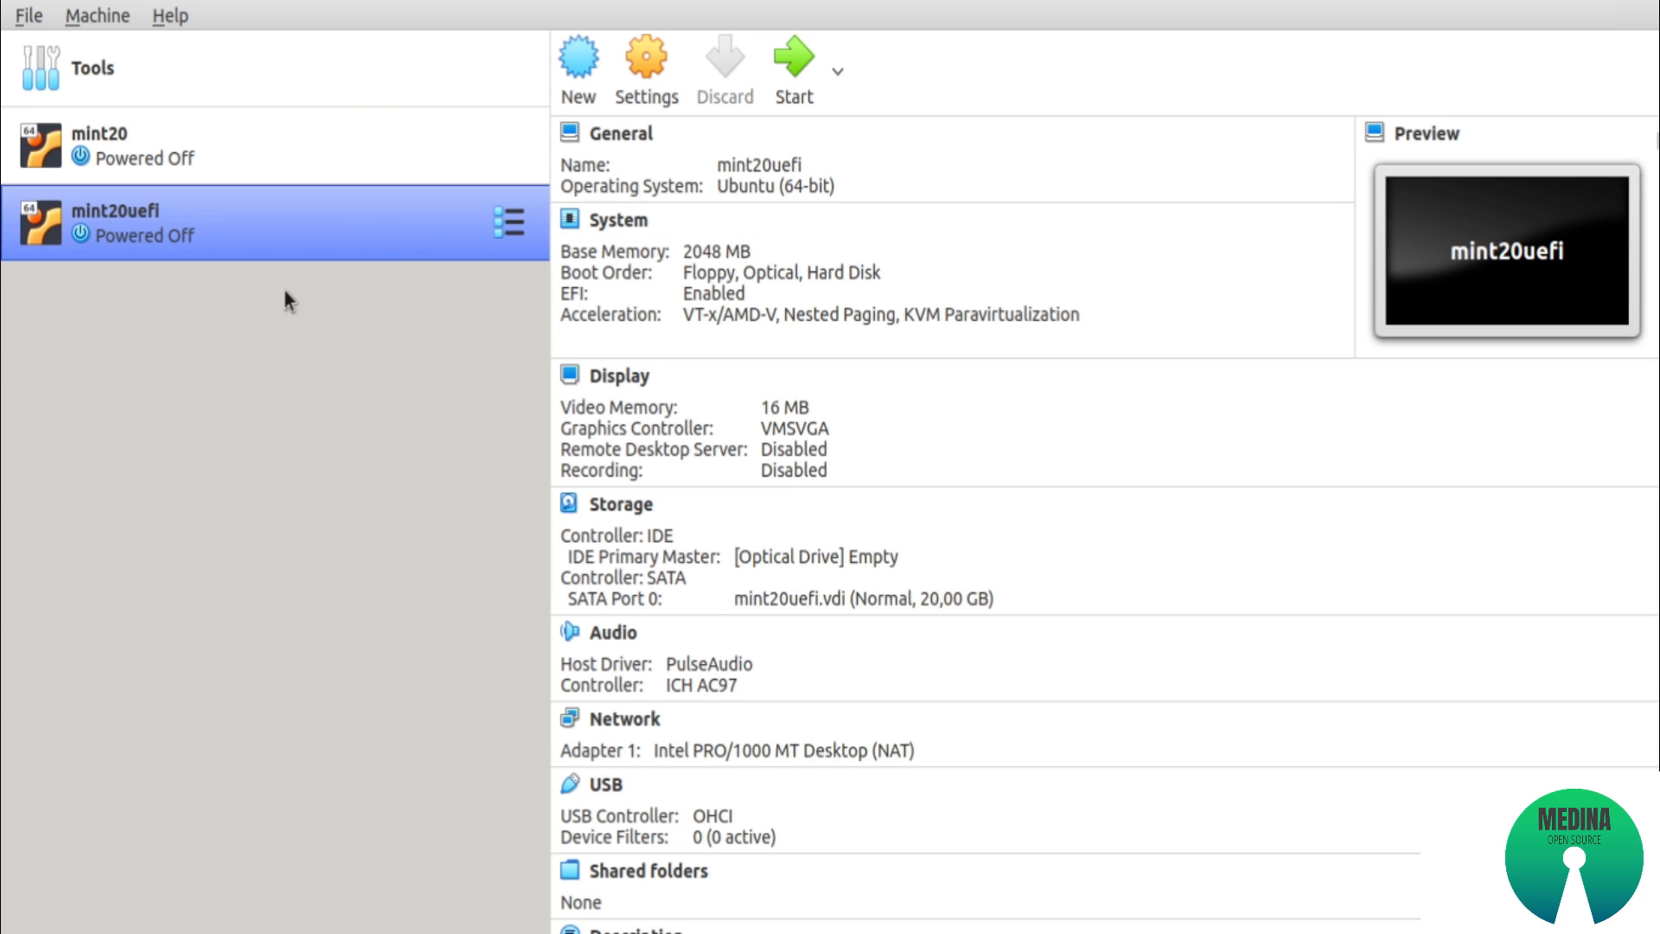
left_click(185, 166)
left_click(184, 233)
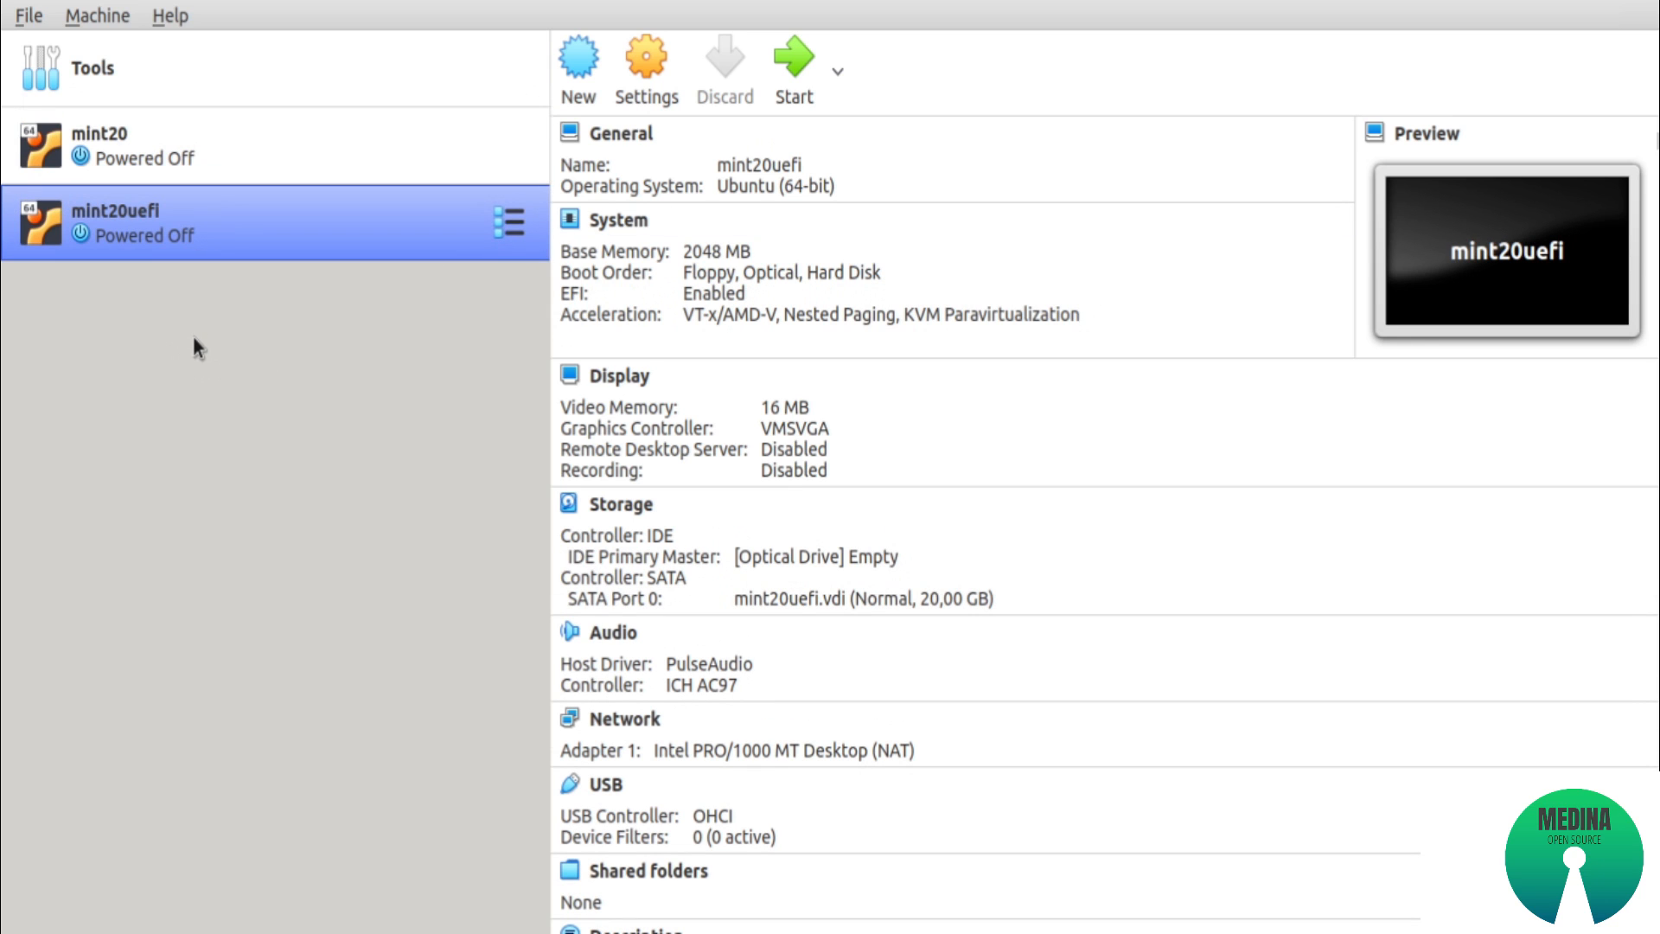